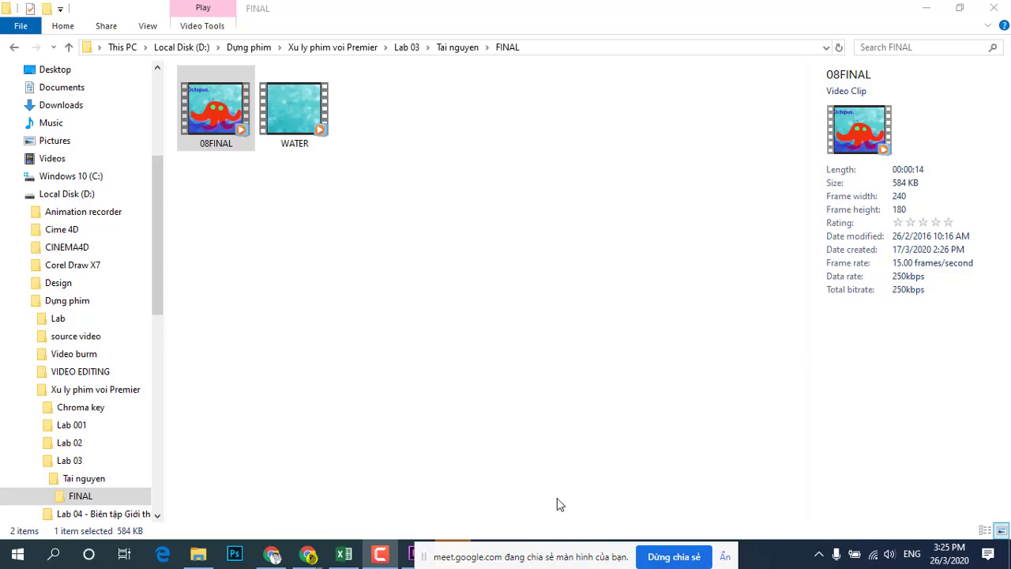
# Step: Preview the 08FINAL clip in a video player, resizing and replaying it before closing
pyautogui.rightClick(219, 112)
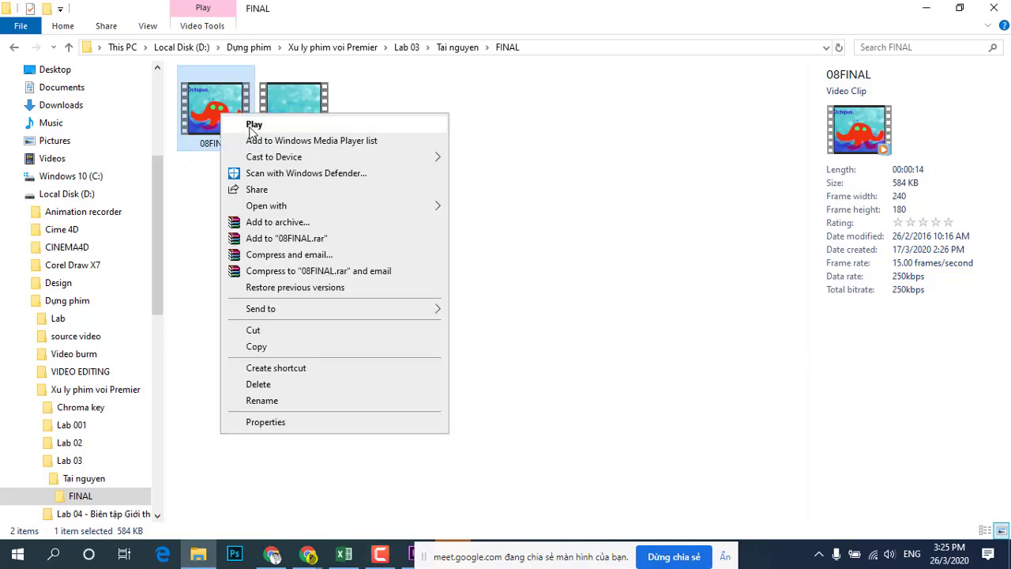
pyautogui.click(249, 125)
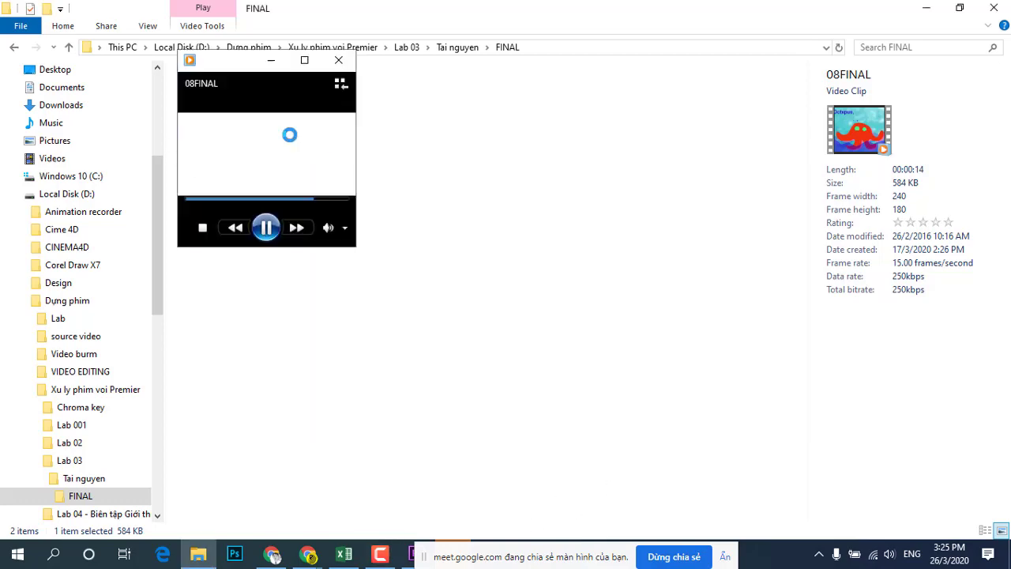
pyautogui.click(304, 60)
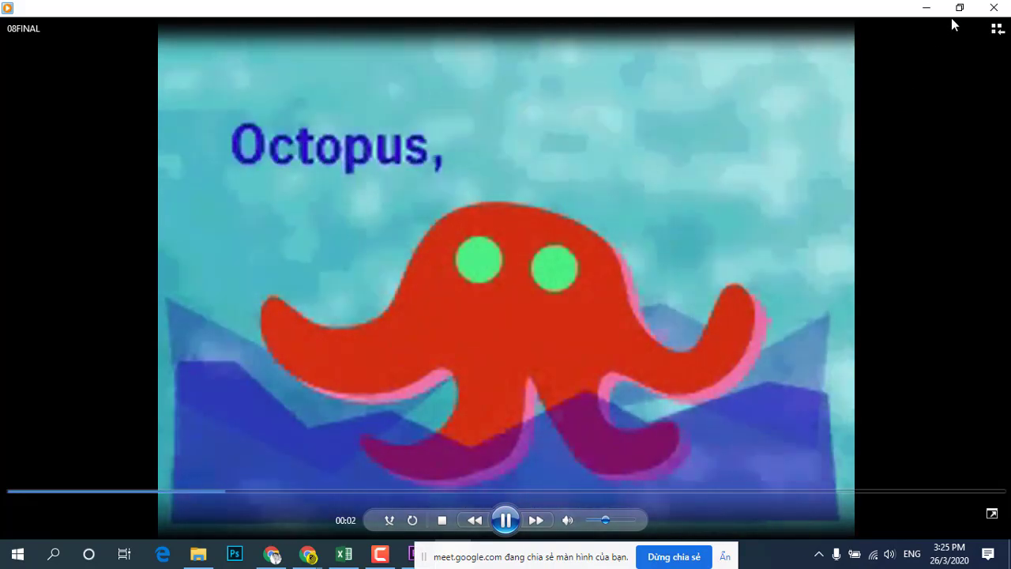
pyautogui.click(957, 11)
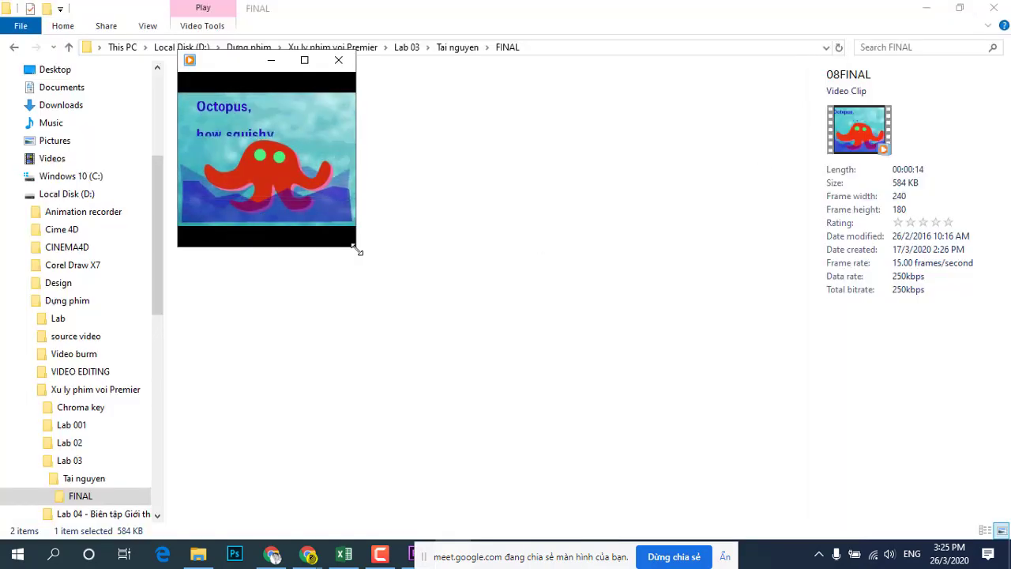
pyautogui.moveTo(356, 247); pyautogui.dragTo(476, 361)
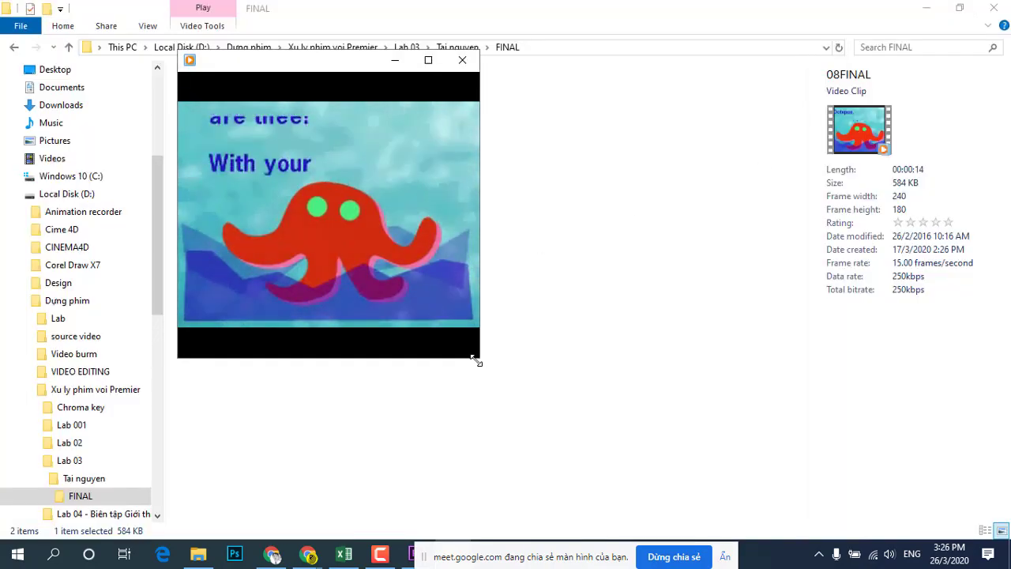
pyautogui.moveTo(344, 222)
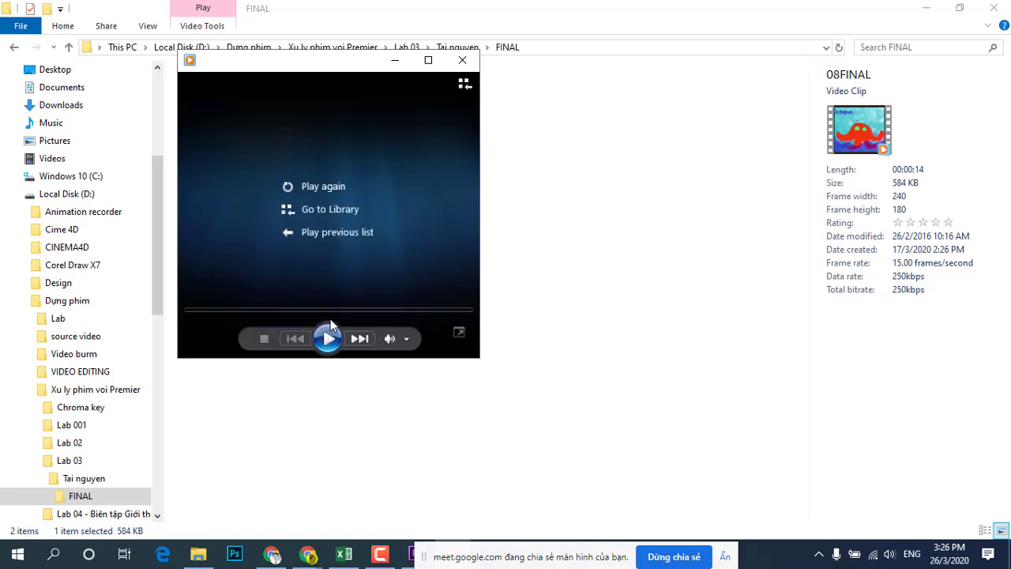
pyautogui.click(325, 340)
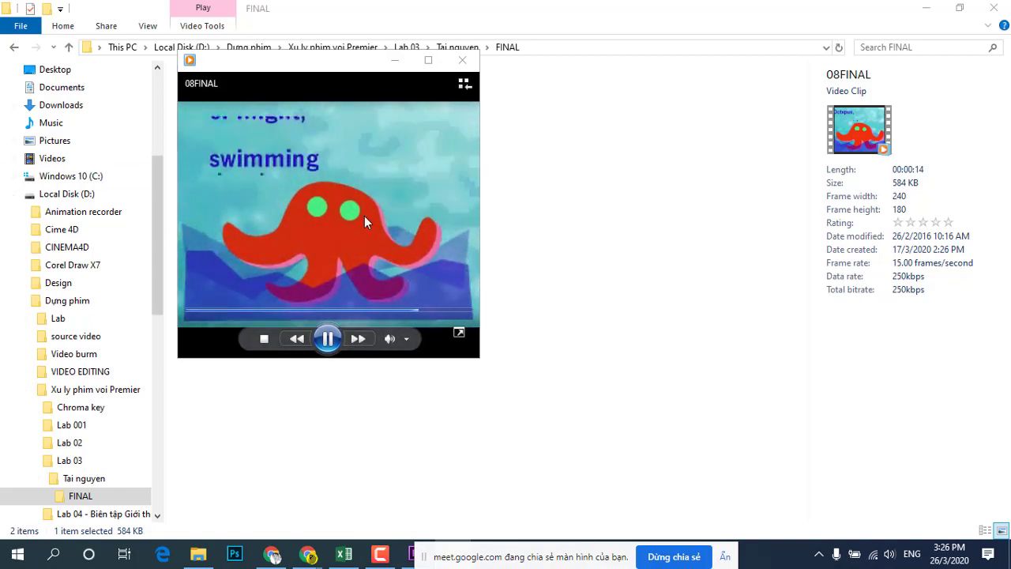
pyautogui.click(466, 60)
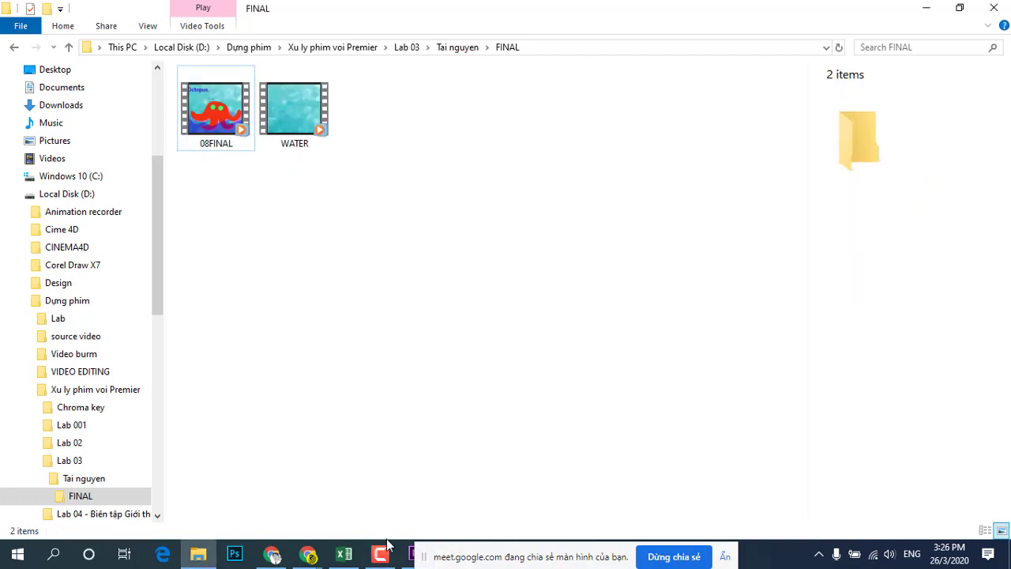
# Step: Create a new Premiere Pro project named Lab 03
pyautogui.click(416, 552)
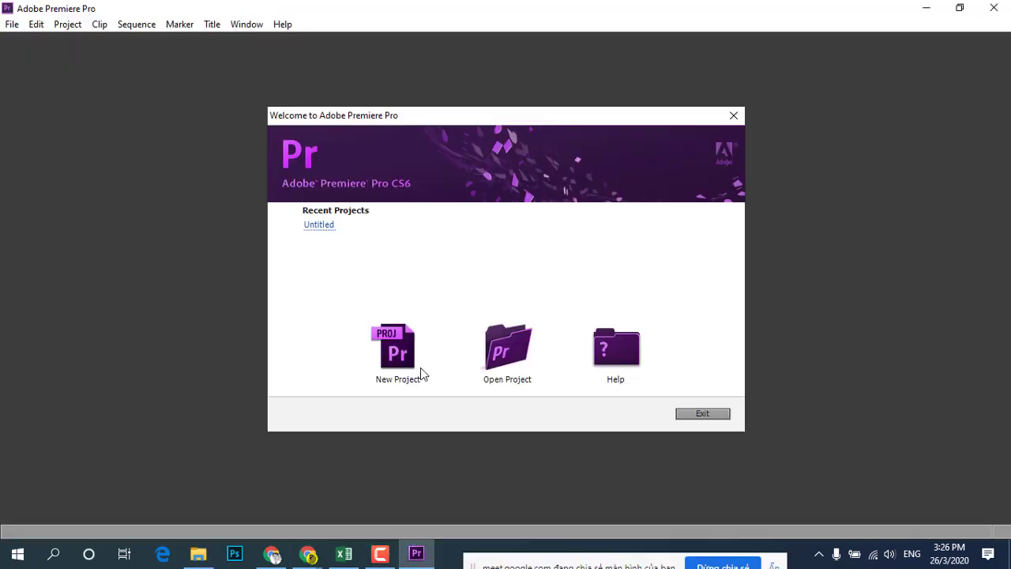
pyautogui.click(412, 376)
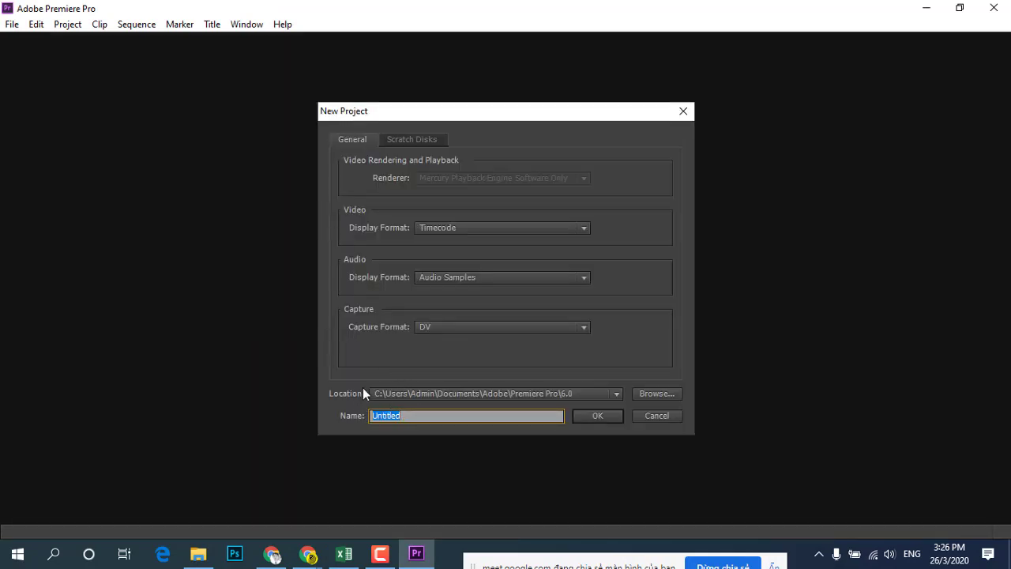
pyautogui.write('Lab 0')
pyautogui.write('3')
pyautogui.click(590, 415)
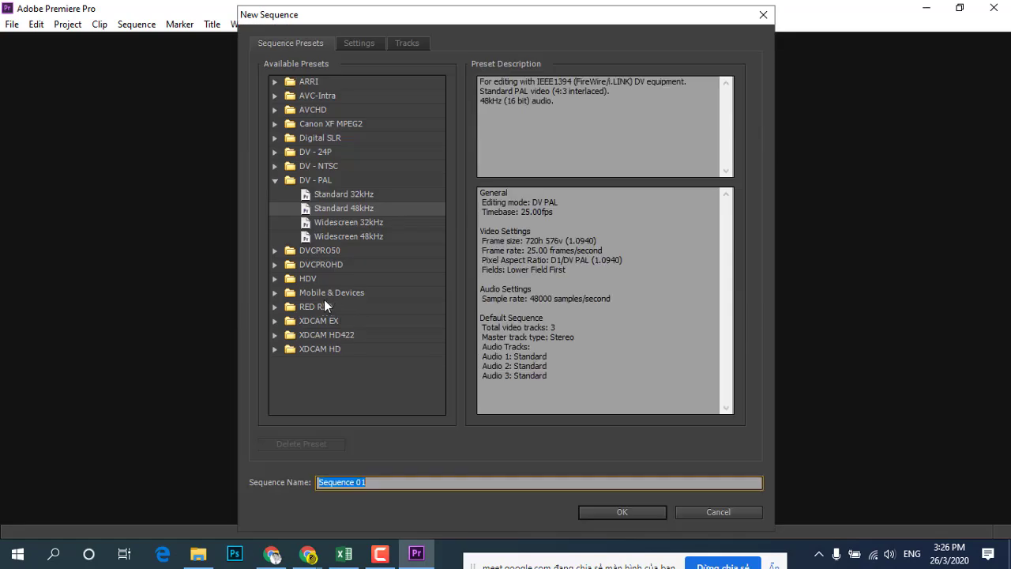
# Step: Create a DV-PAL Standard 48kHz sequence named Lab 3
pyautogui.click(319, 210)
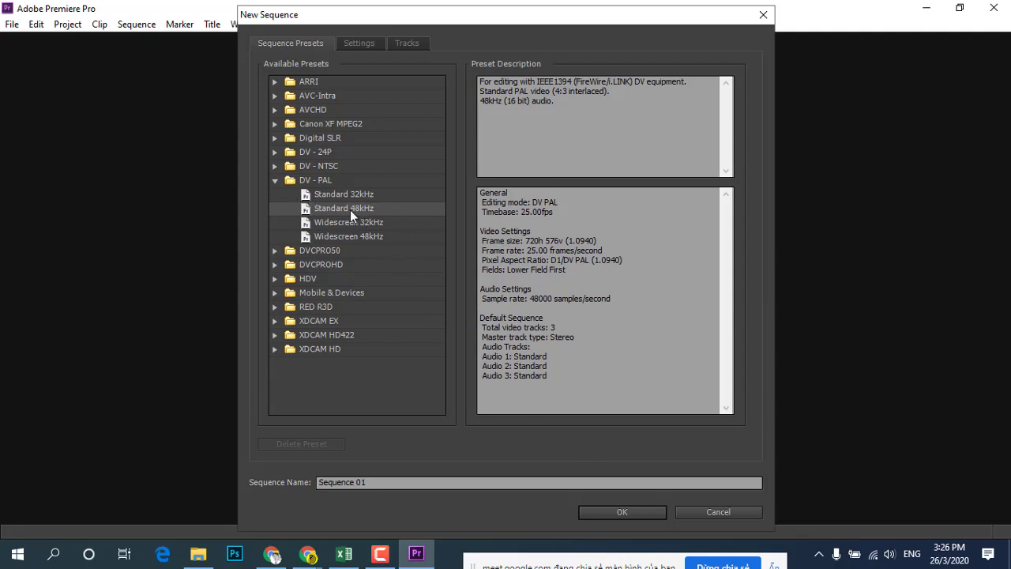
pyautogui.click(371, 484)
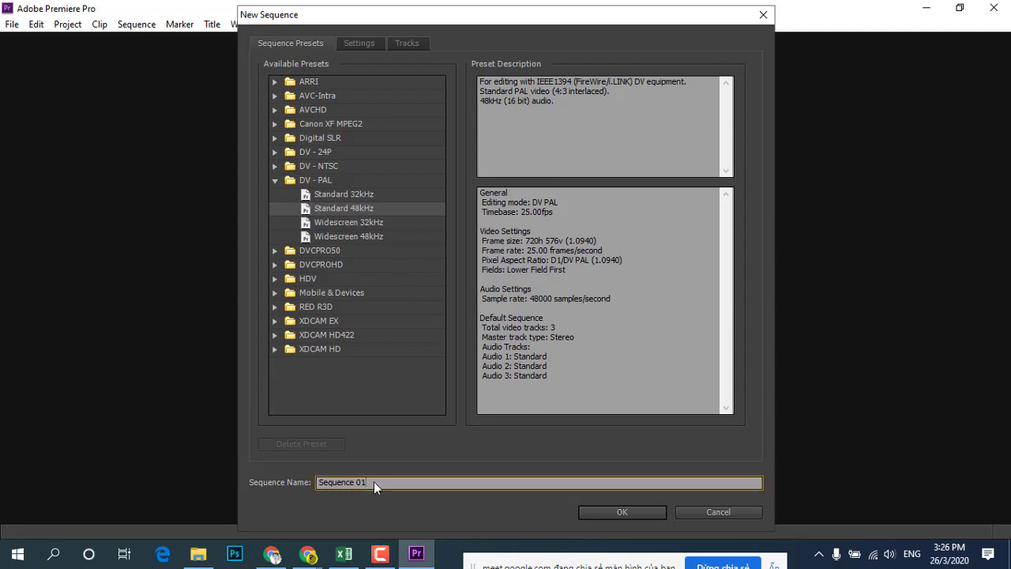
pyautogui.doubleClick(373, 481)
pyautogui.write('Lb')
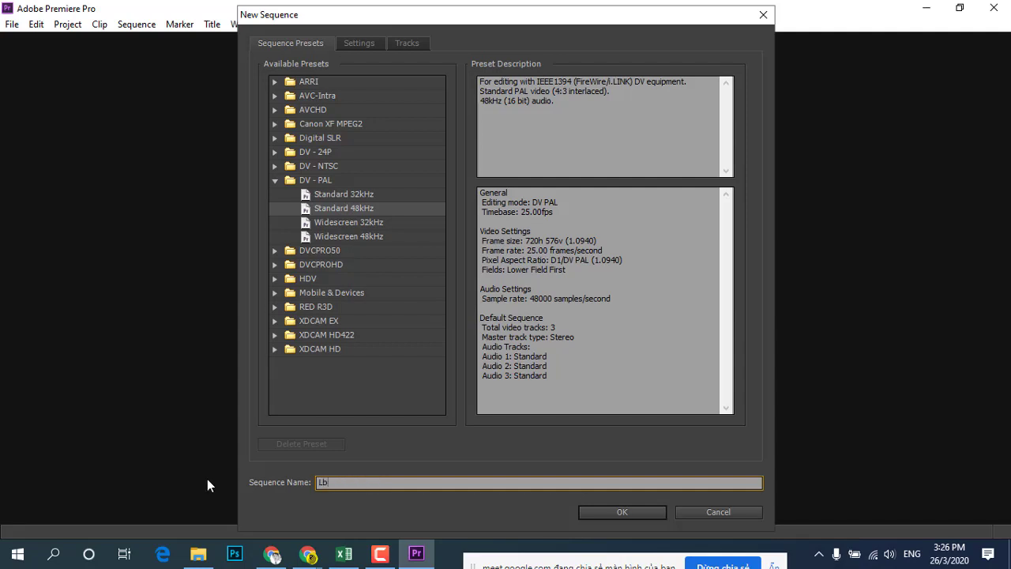
pyautogui.write('a 3')
pyautogui.write('Lab')
pyautogui.click(619, 511)
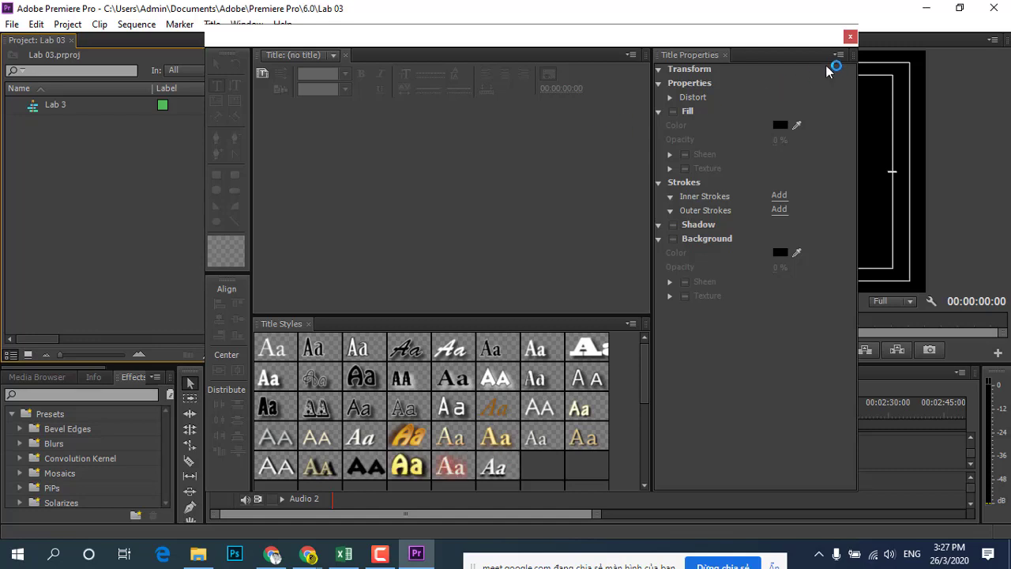
# Step: Close the title designer and dismiss the sign-in window
pyautogui.click(850, 36)
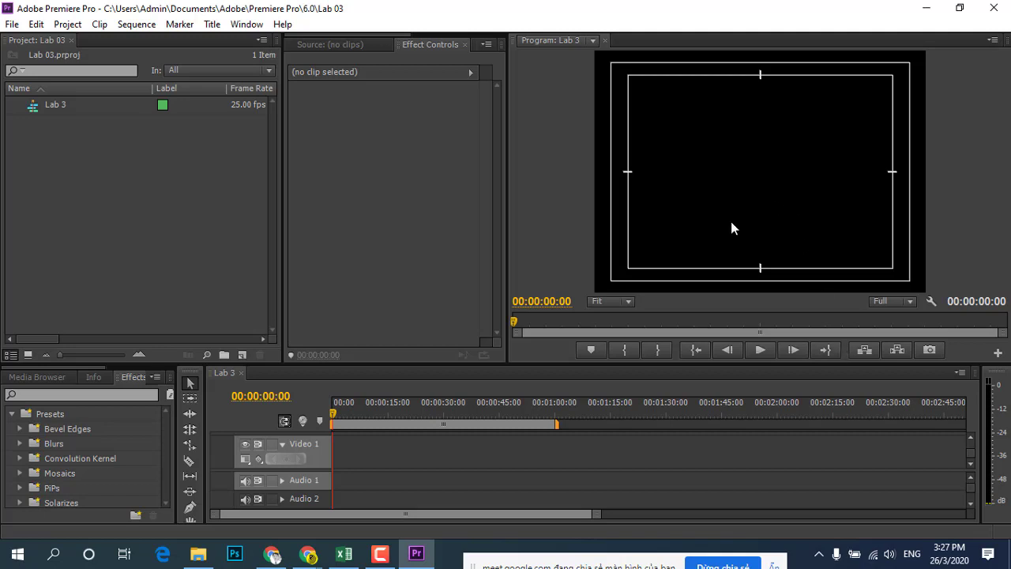
pyautogui.press('F1')
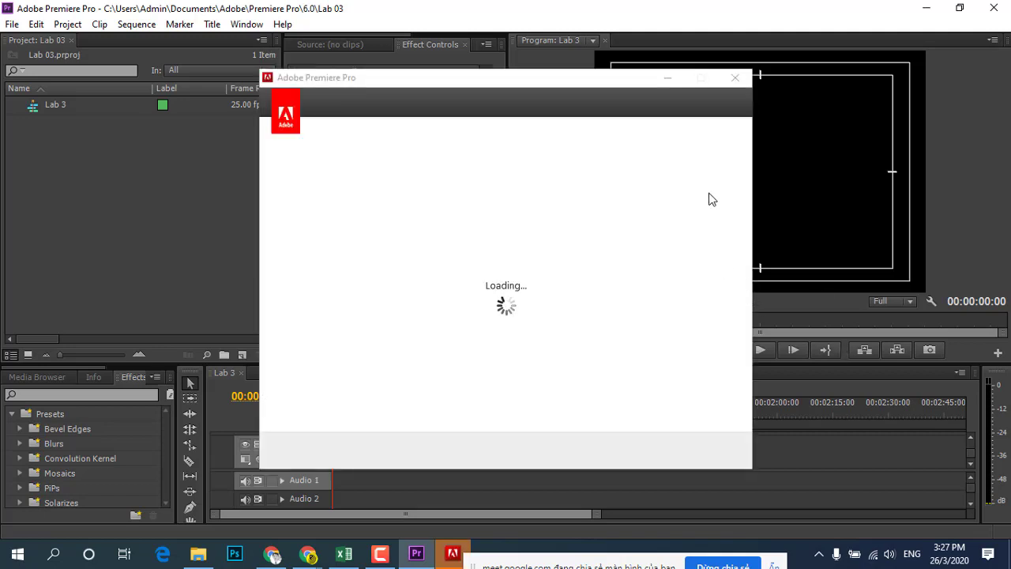
pyautogui.click(734, 78)
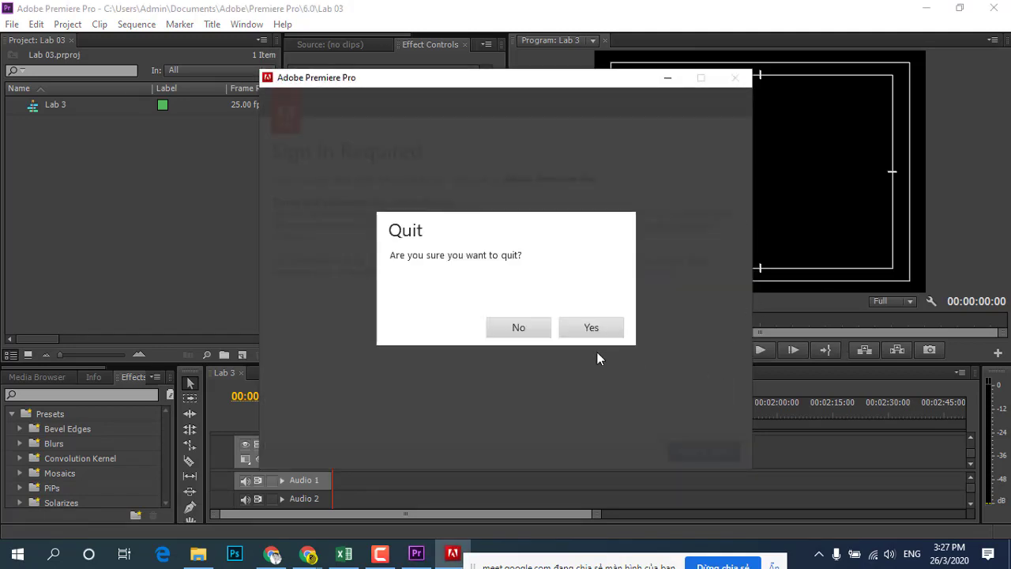
pyautogui.click(590, 328)
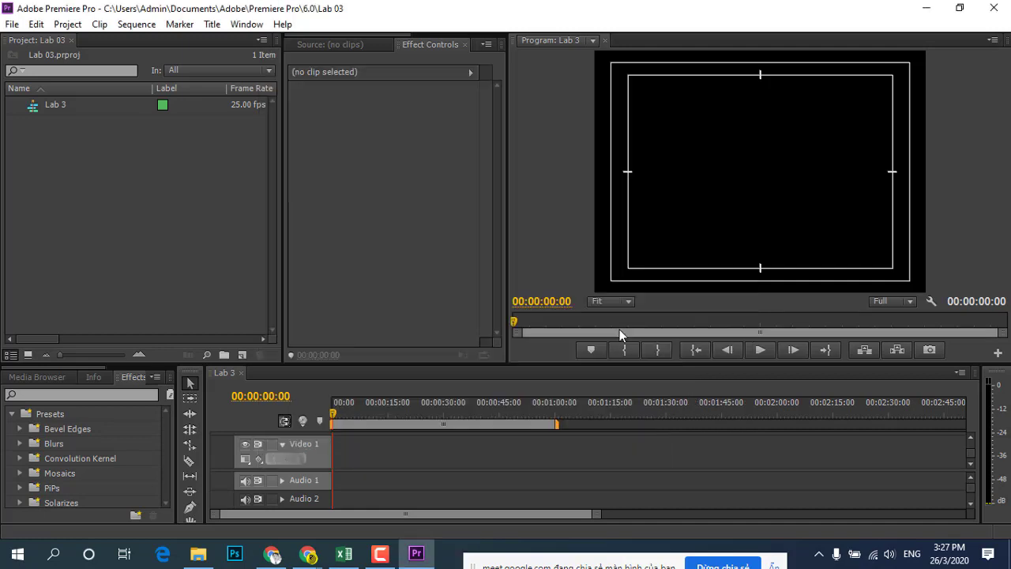
pyautogui.click(996, 355)
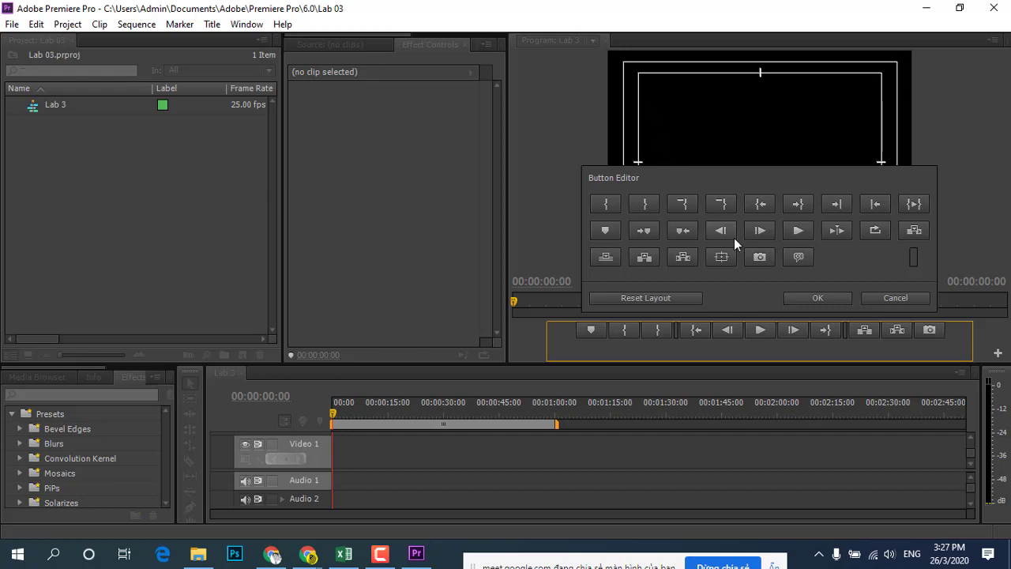
# Step: Add the Safe Margins button to the Program monitor's transport controls
pyautogui.moveTo(727, 259)
pyautogui.mouseDown()
pyautogui.moveTo(954, 342)
pyautogui.moveTo(849, 334)
pyautogui.mouseUp()
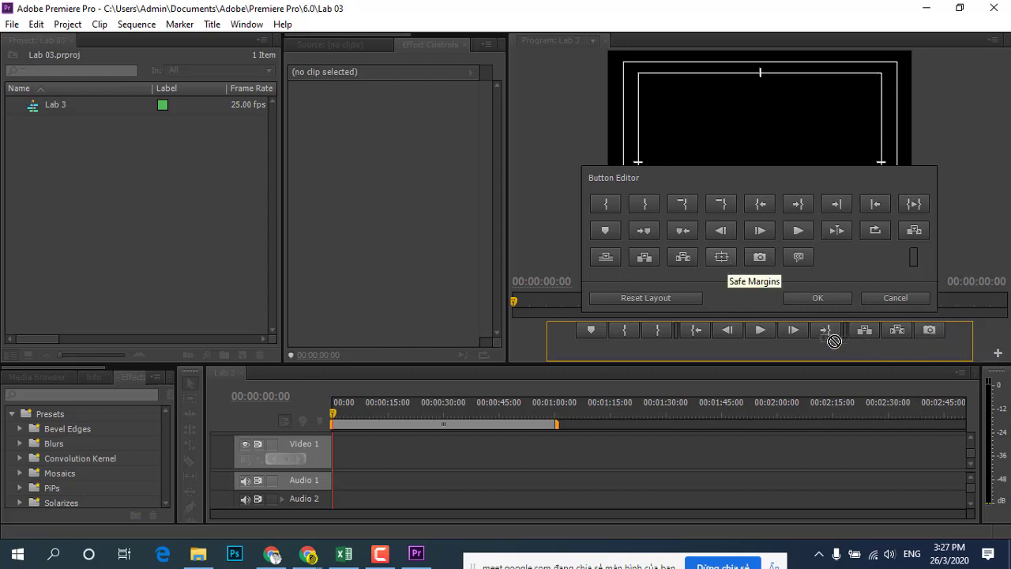
pyautogui.moveTo(850, 334); pyautogui.dragTo(828, 354)
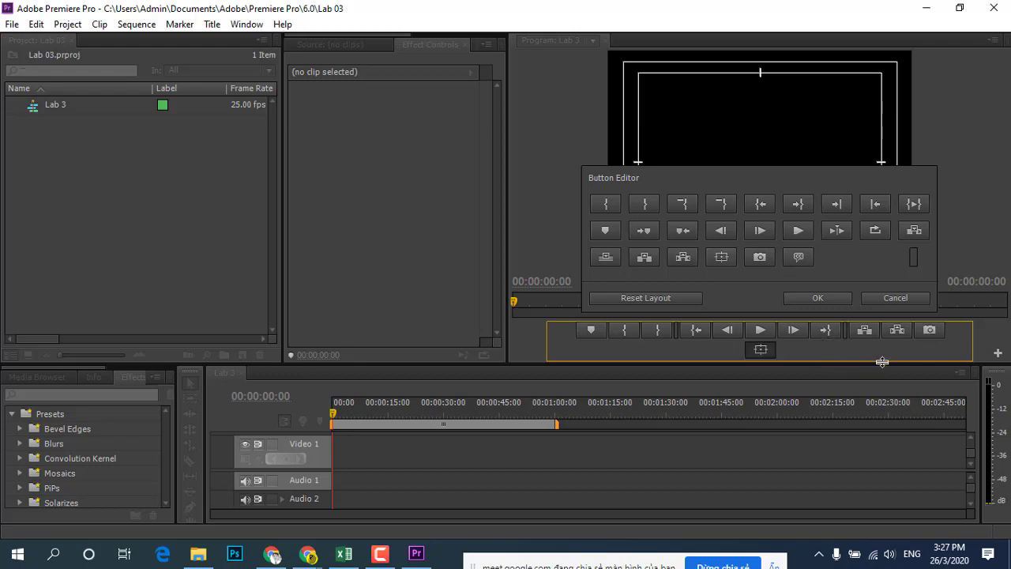
pyautogui.click(953, 284)
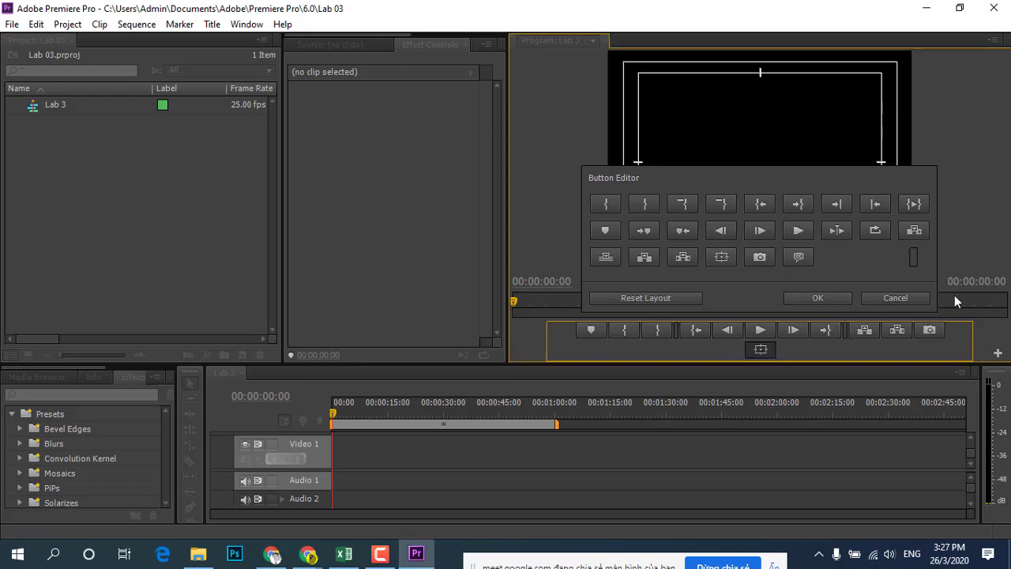
pyautogui.click(826, 301)
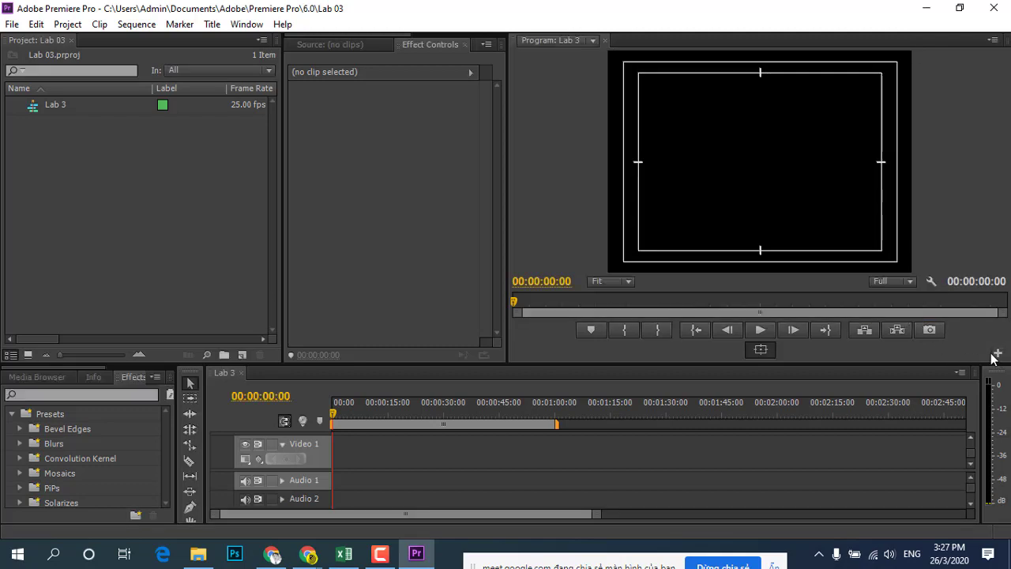
# Step: Toggle the safe-margin guides off and back on in the Program monitor
pyautogui.click(773, 348)
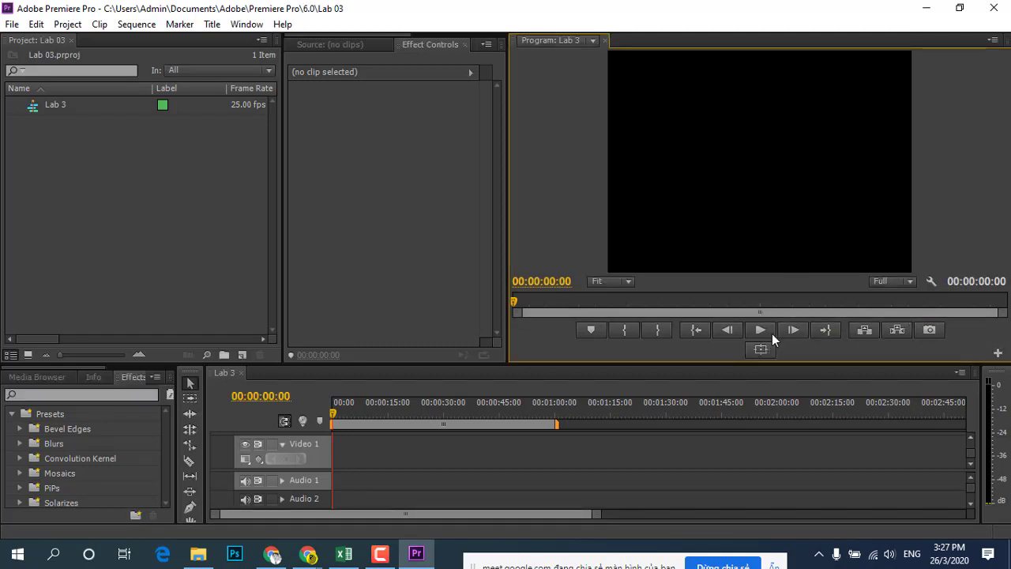
pyautogui.click(761, 350)
pyautogui.click(757, 349)
pyautogui.click(758, 349)
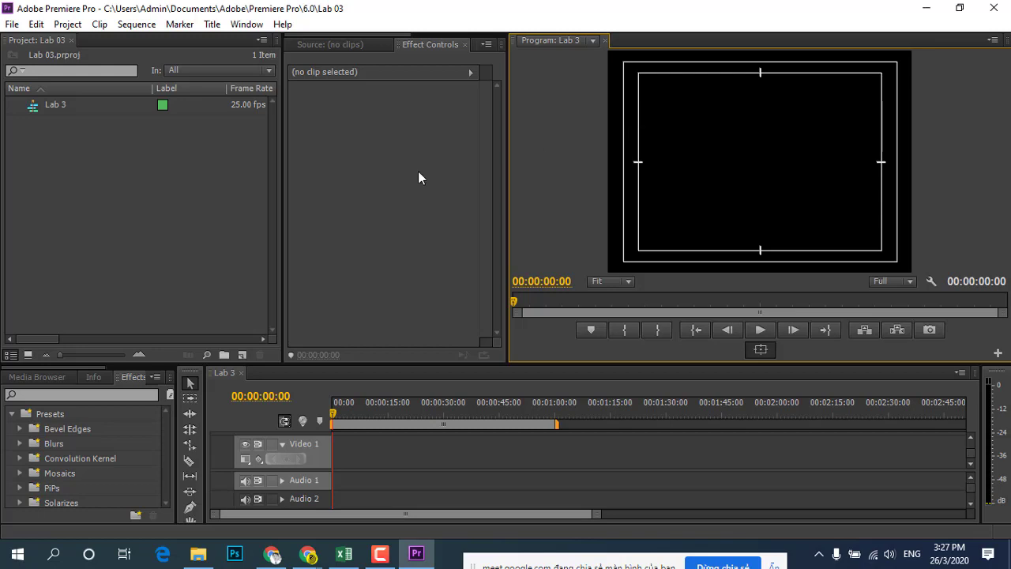
pyautogui.click(154, 202)
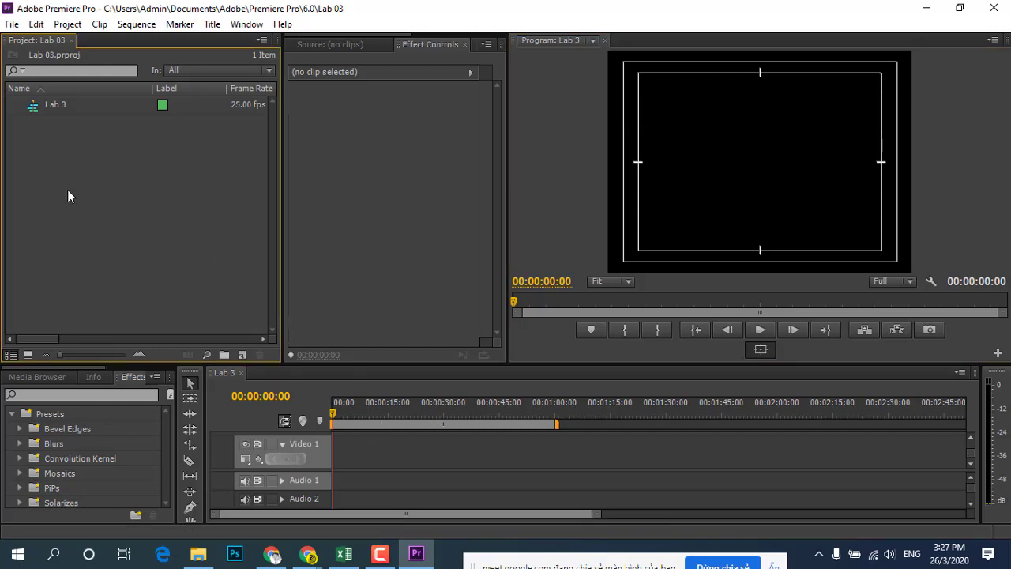
# Step: Open the Import dialog and browse to the Lab 03 > Tai nguyen folder
pyautogui.doubleClick(203, 156)
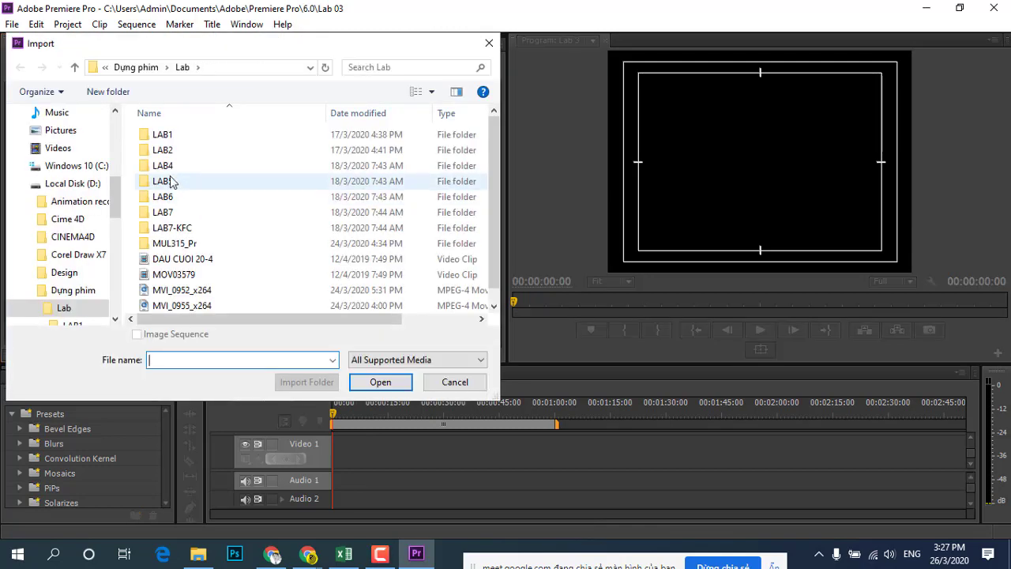
pyautogui.click(162, 168)
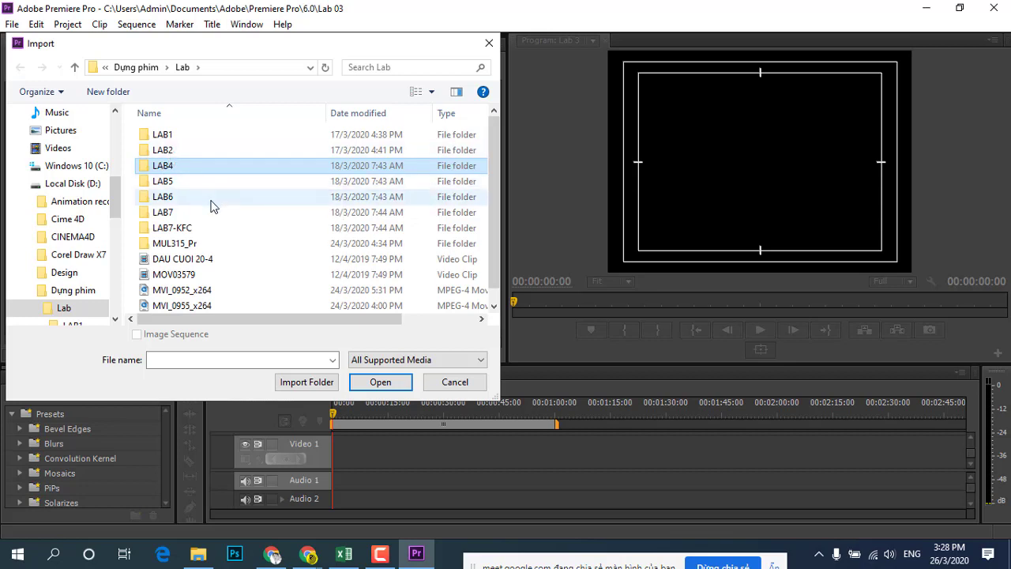
pyautogui.click(75, 67)
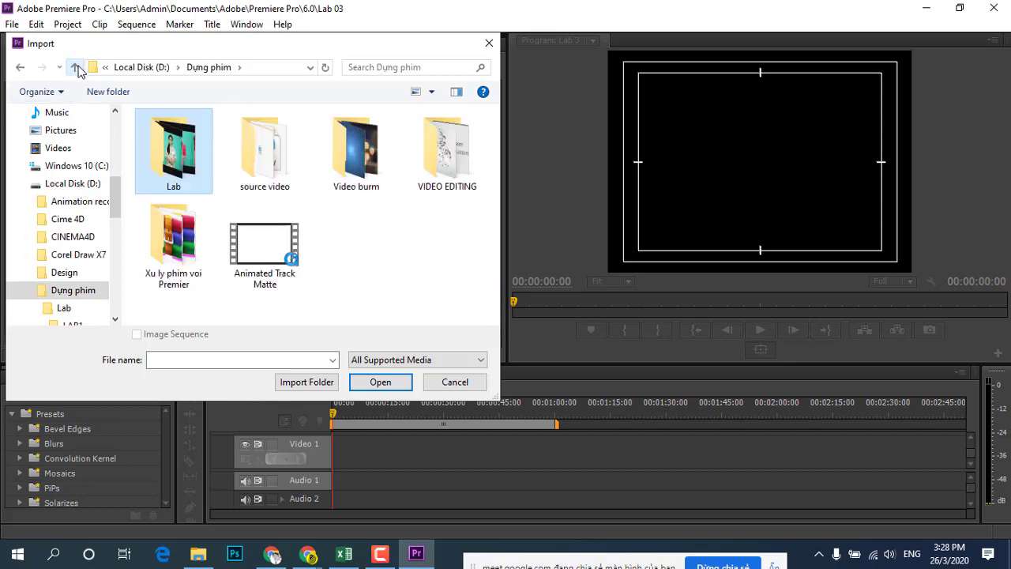
pyautogui.click(443, 154)
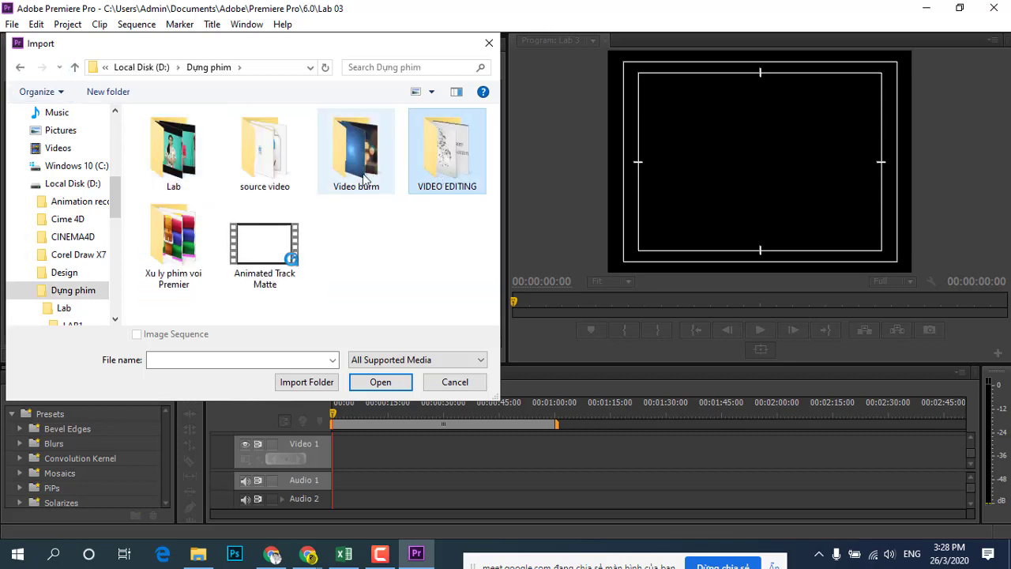
pyautogui.doubleClick(214, 237)
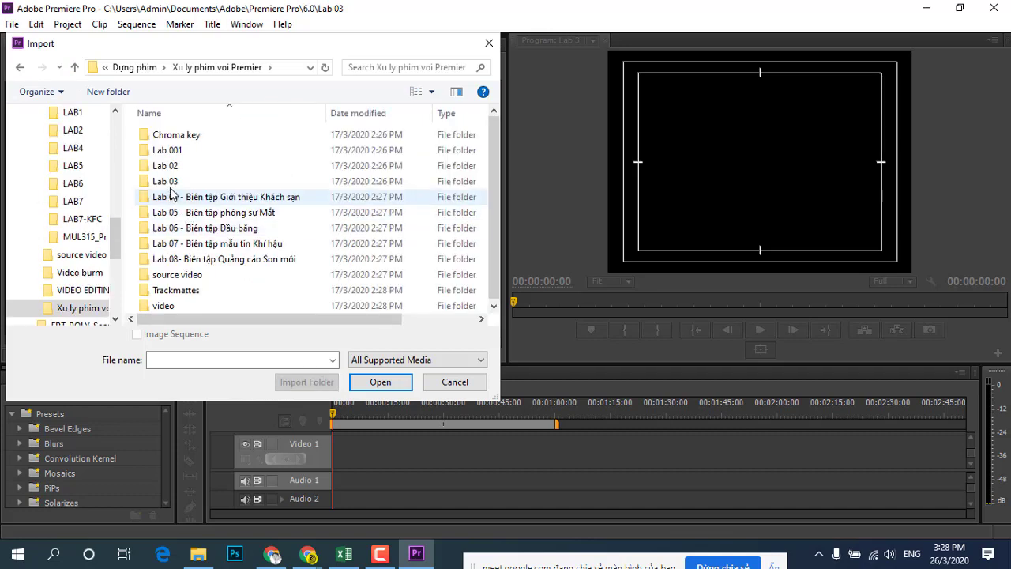
pyautogui.click(171, 186)
pyautogui.doubleClick(170, 183)
pyautogui.doubleClick(174, 136)
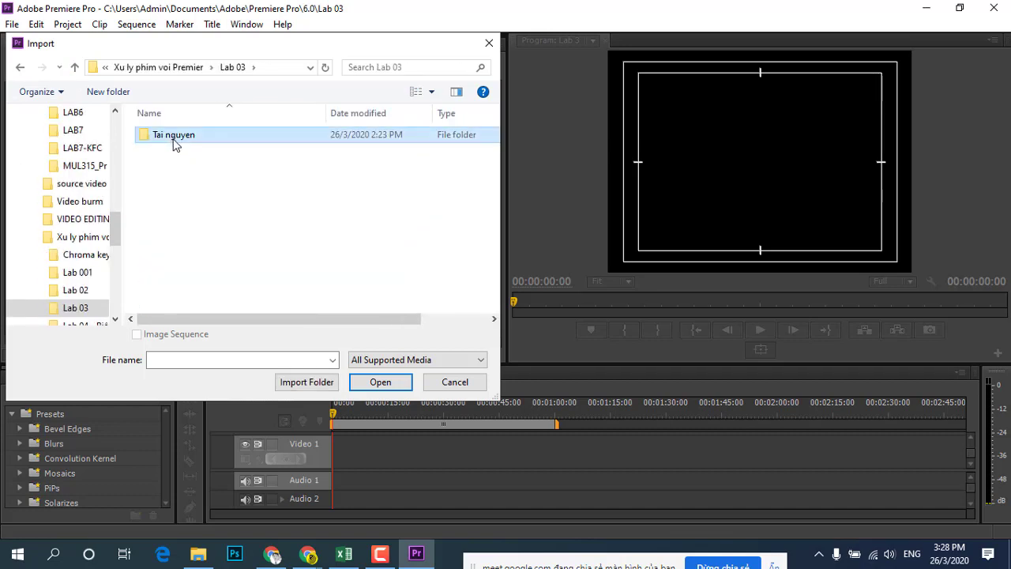
# Step: Select the WATER clip in Tai nguyen and import it
pyautogui.click(180, 190)
pyautogui.doubleClick(179, 196)
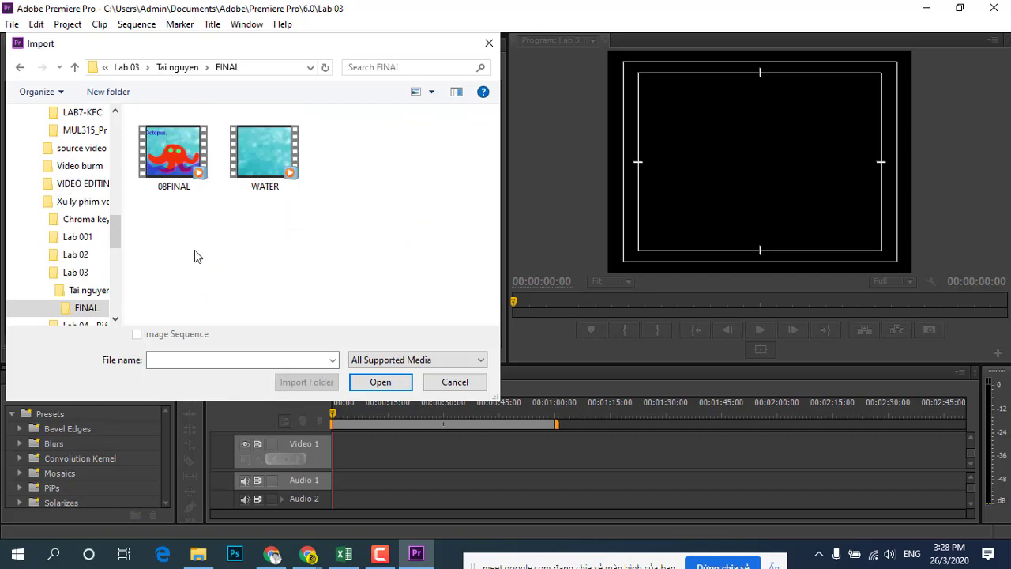
pyautogui.click(286, 195)
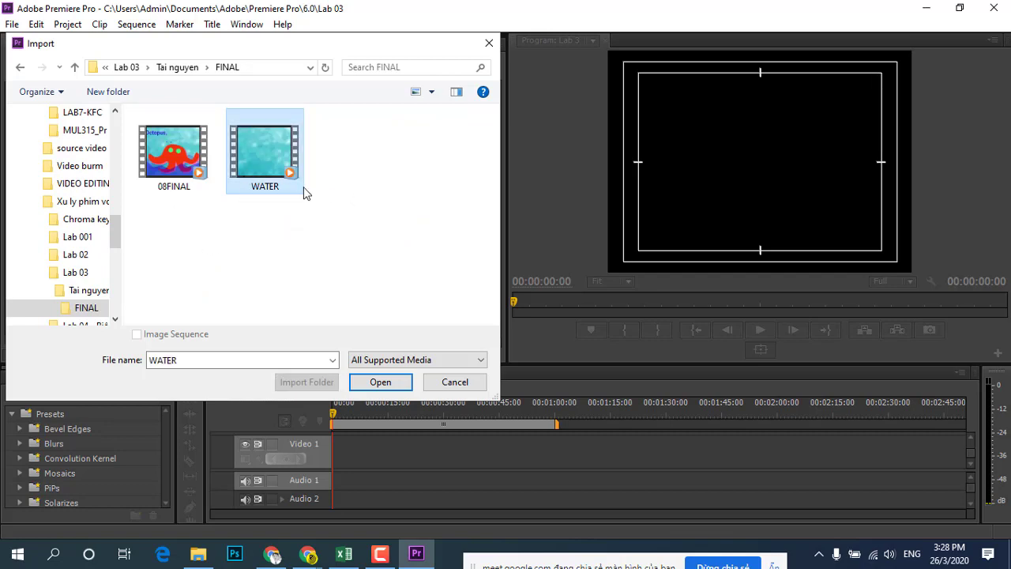
pyautogui.click(75, 68)
pyautogui.click(264, 150)
pyautogui.click(368, 384)
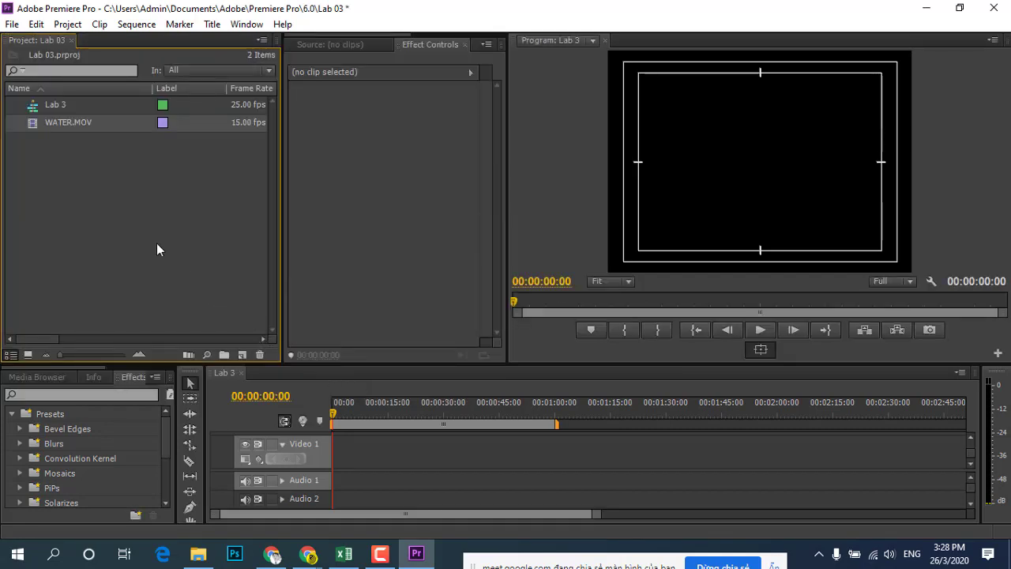
# Step: Load WATER.MOV into the Source monitor, preview it, and insert it onto Video 1
pyautogui.click(71, 124)
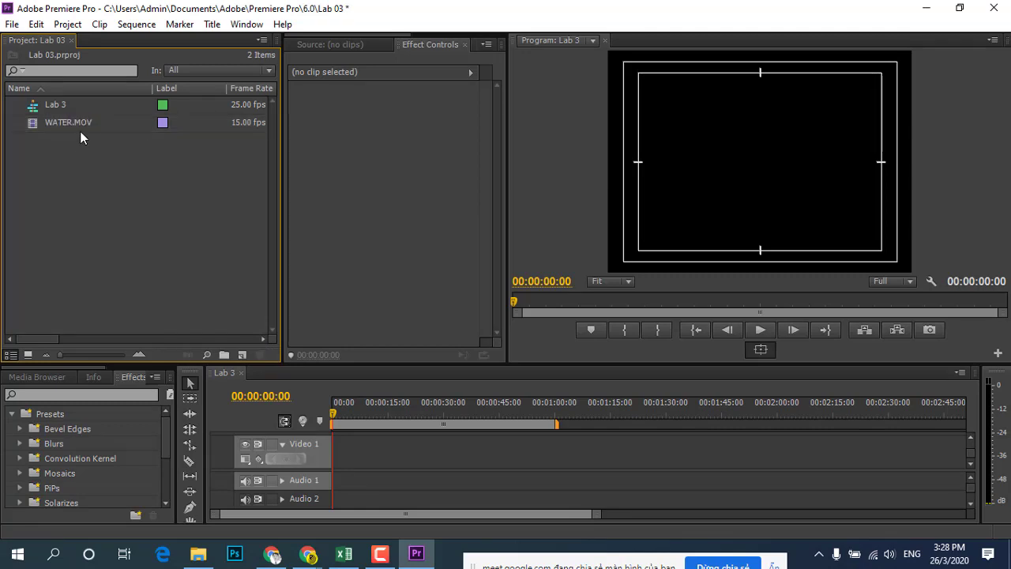
pyautogui.click(335, 45)
pyautogui.moveTo(59, 123); pyautogui.dragTo(395, 125)
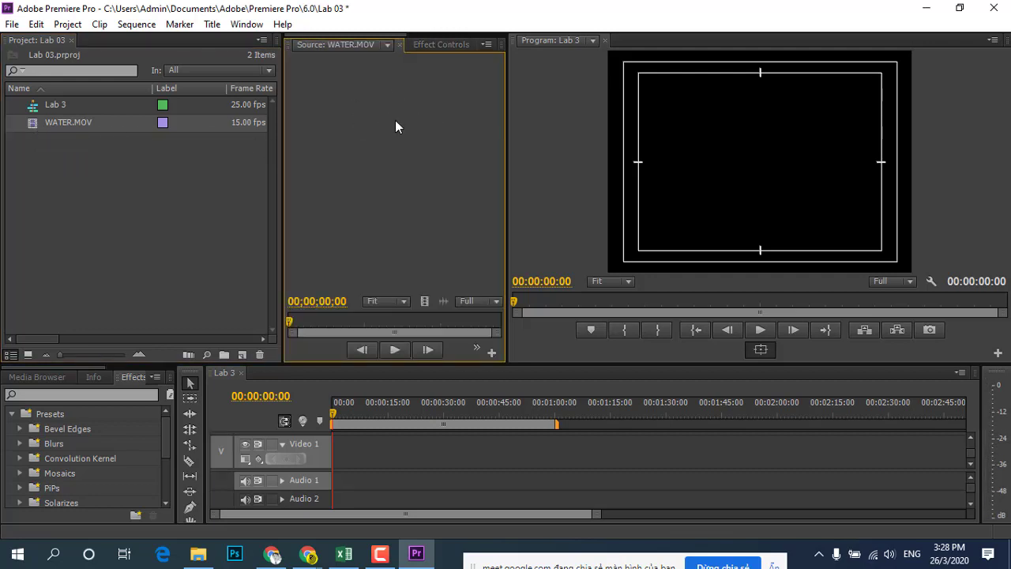
pyautogui.click(397, 349)
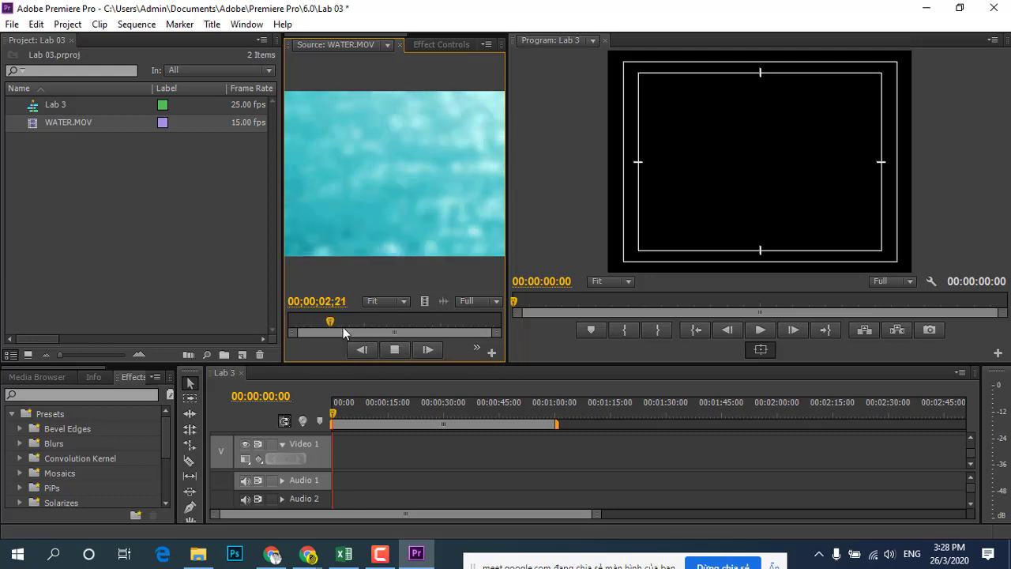
pyautogui.click(392, 350)
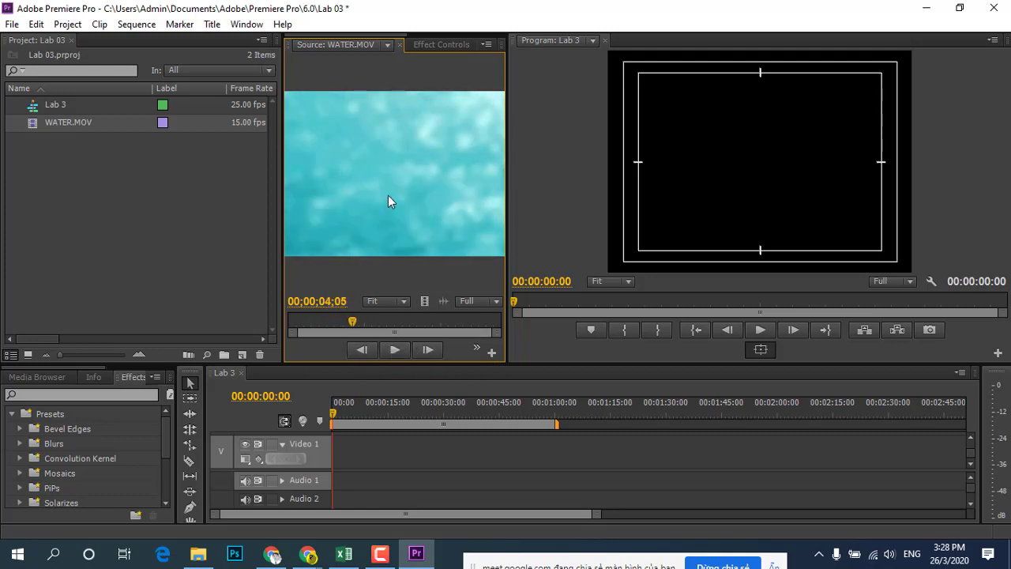
pyautogui.rightClick(402, 229)
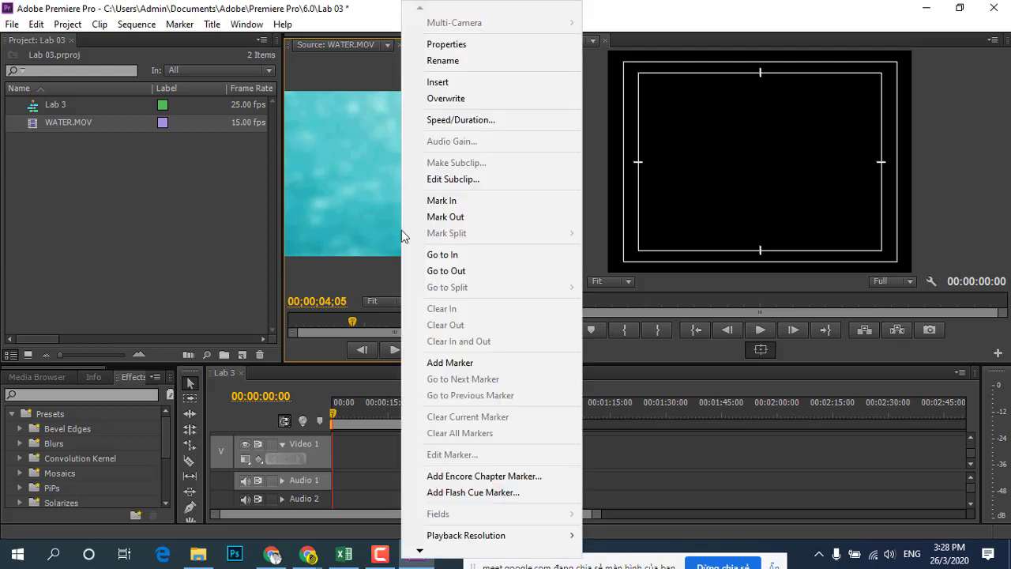
pyautogui.click(458, 85)
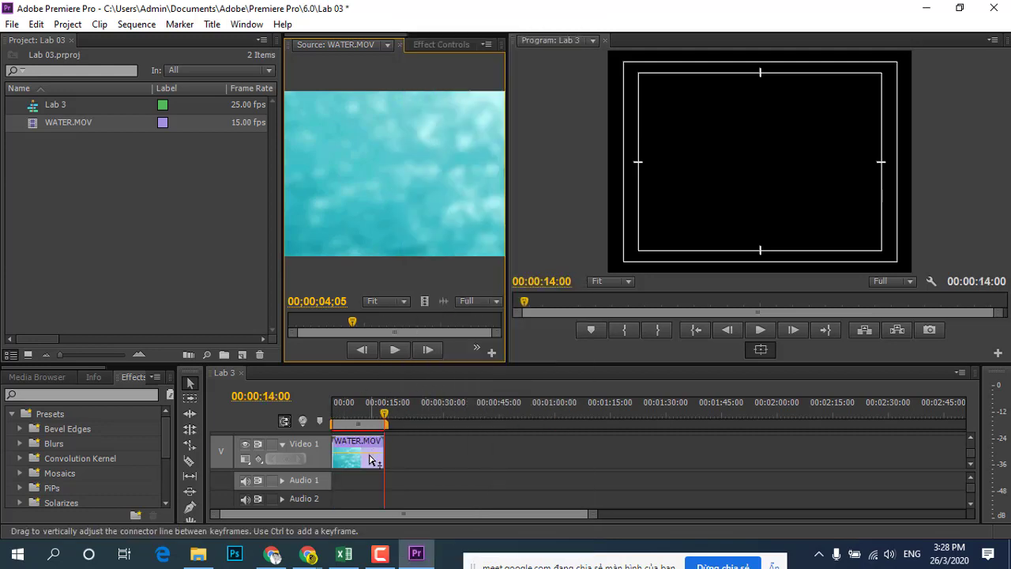
# Step: At 00:00:08:05, scale the water clip up in the Program monitor to fill the frame
pyautogui.moveTo(335, 412); pyautogui.dragTo(366, 418)
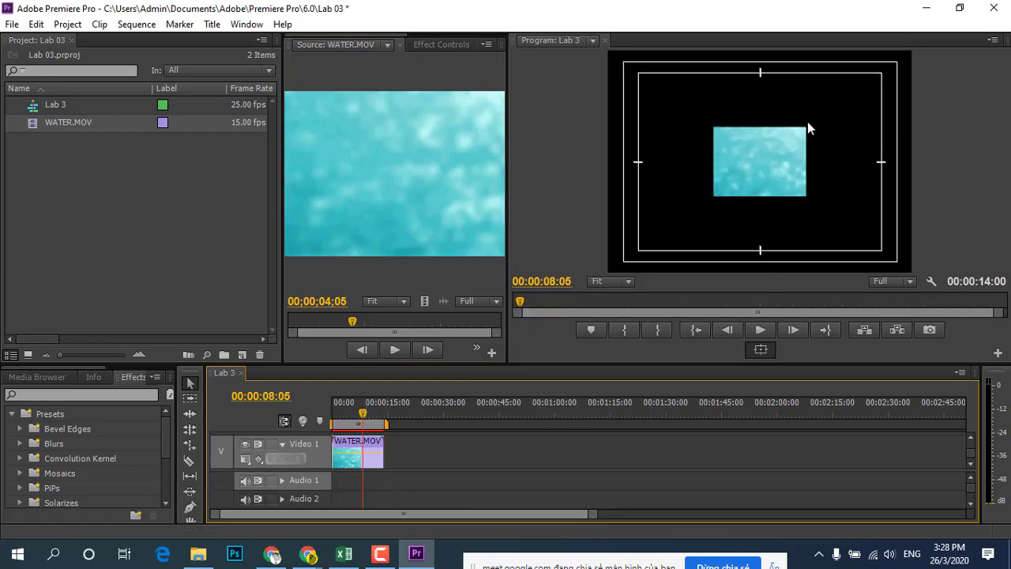
pyautogui.click(793, 139)
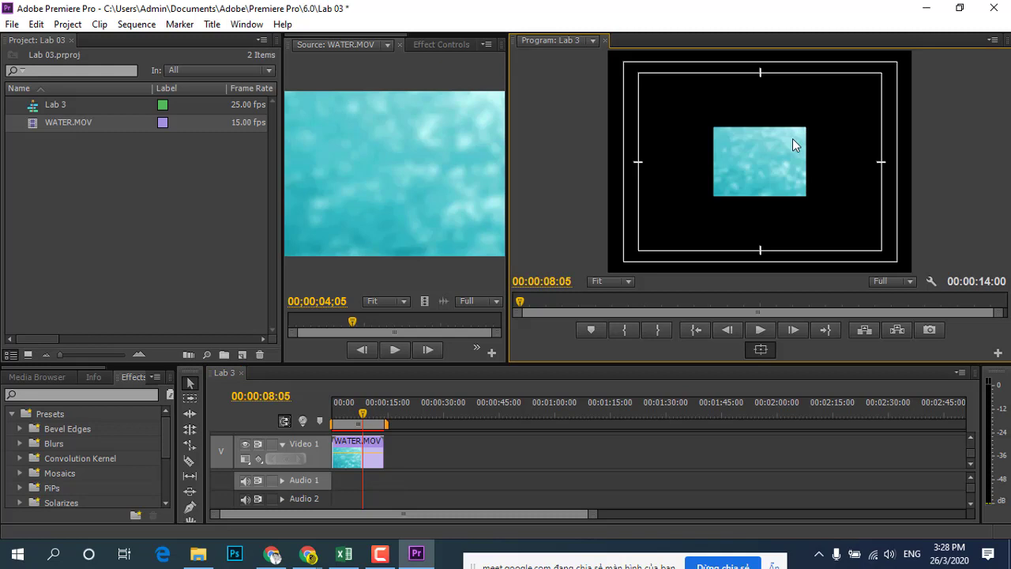
pyautogui.click(791, 141)
pyautogui.moveTo(713, 196); pyautogui.dragTo(615, 271)
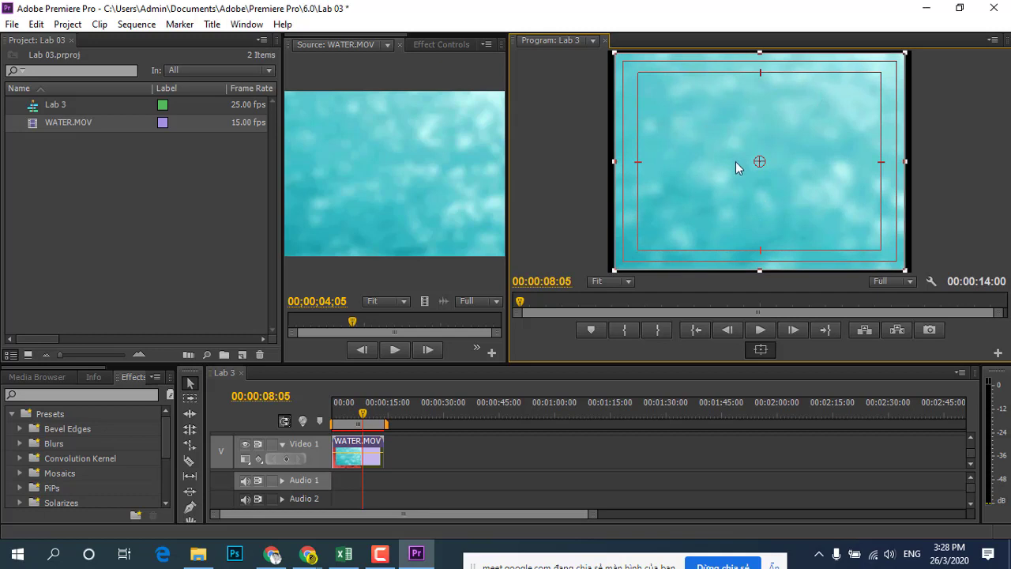
# Step: Delete the water clip from the Video 1 track
pyautogui.click(354, 455)
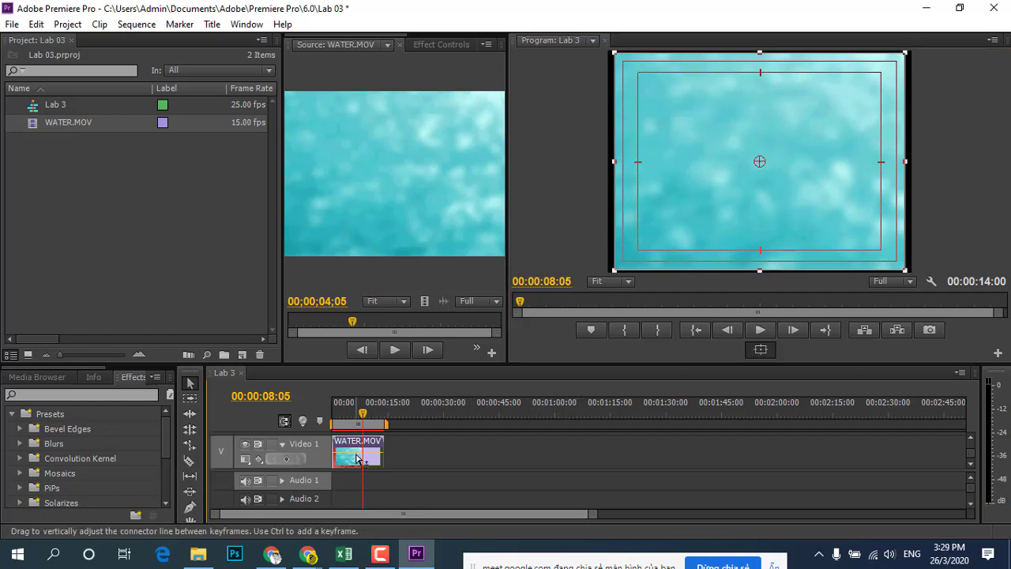
pyautogui.press('Delete')
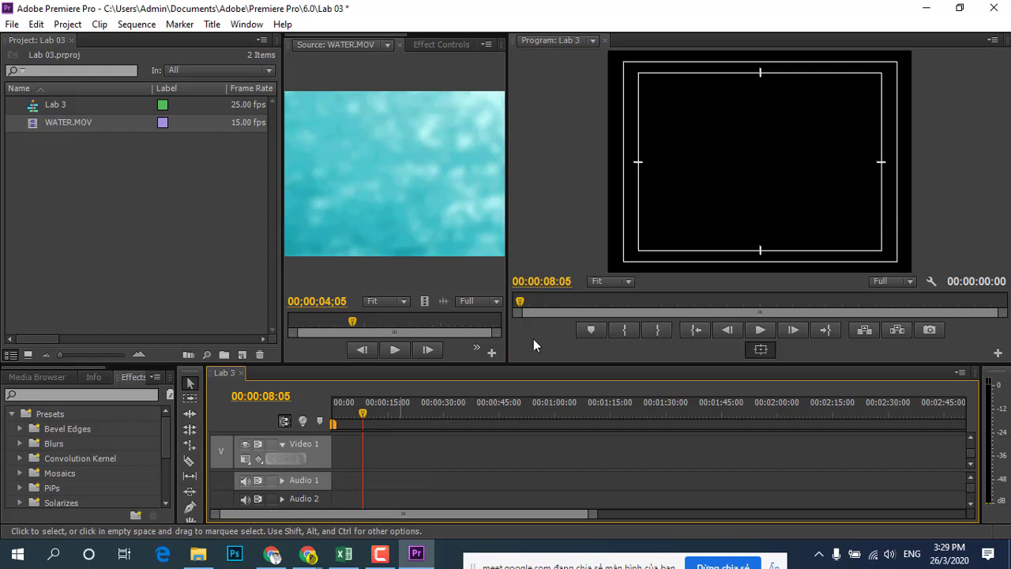
pyautogui.click(40, 123)
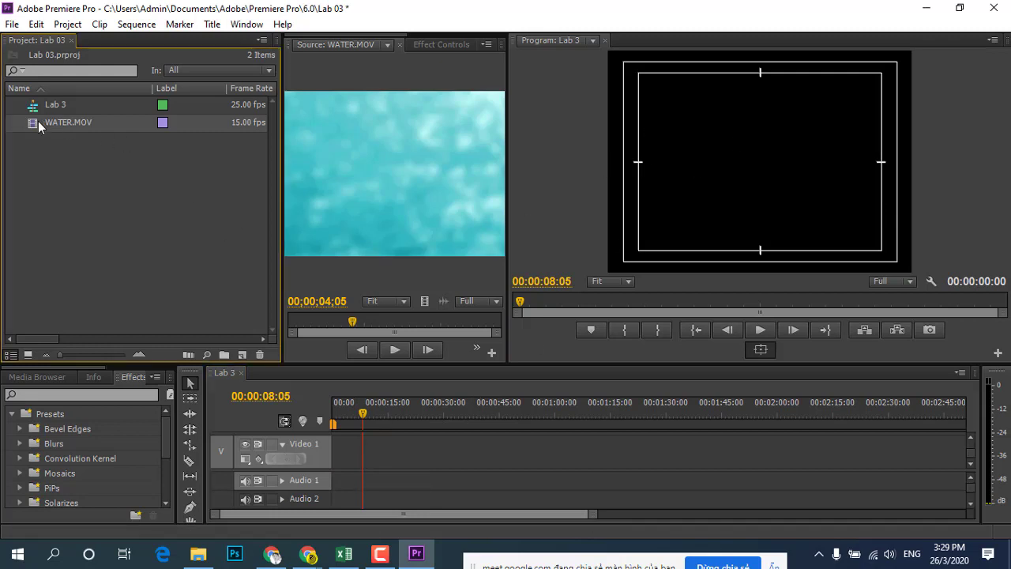
# Step: Resize the Project panel and enlarge the Source monitor view of WATER.MOV
pyautogui.click(308, 154)
pyautogui.moveTo(308, 154); pyautogui.dragTo(625, 186)
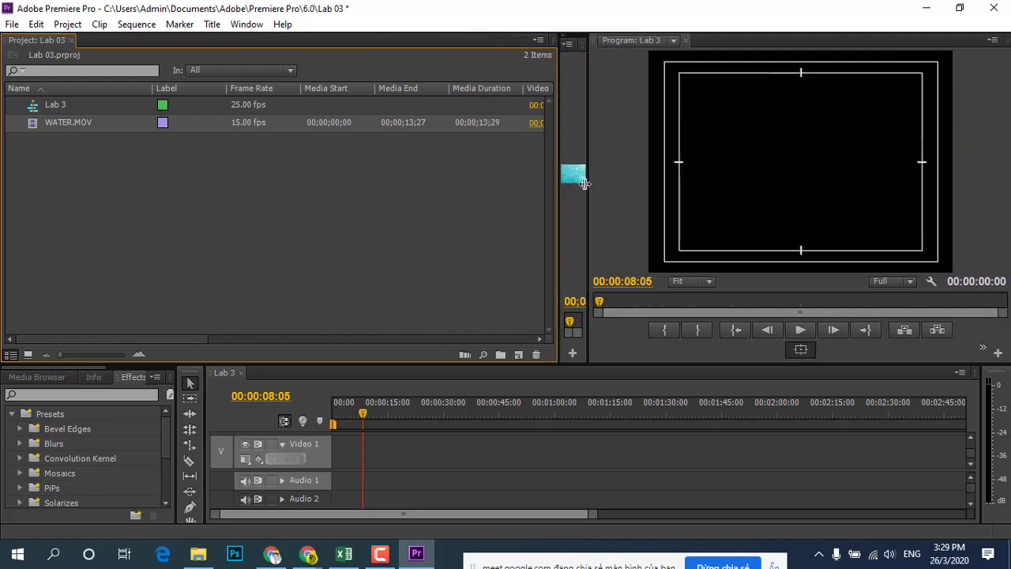
pyautogui.moveTo(625, 187); pyautogui.dragTo(670, 188)
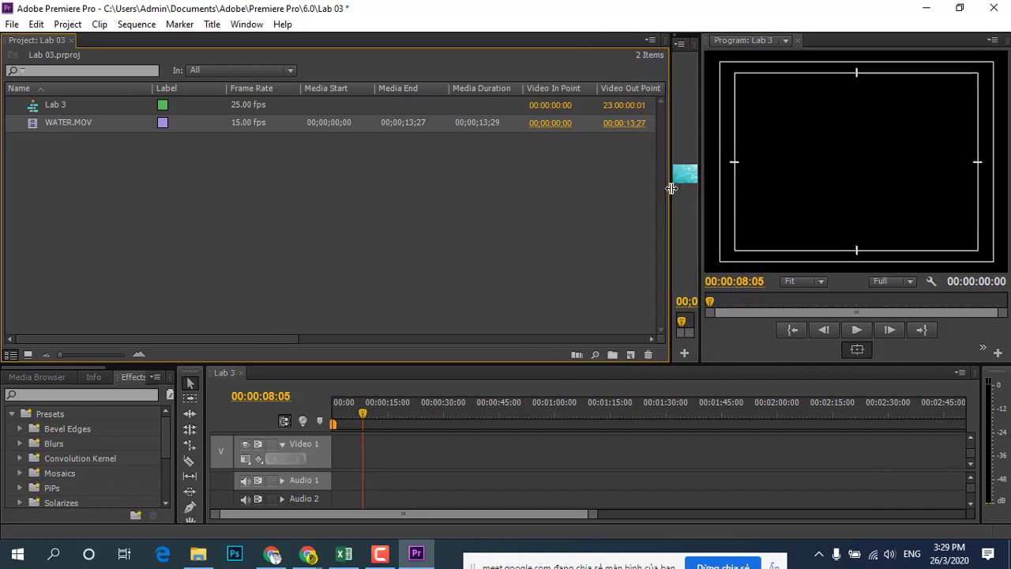
pyautogui.moveTo(671, 188); pyautogui.dragTo(266, 177)
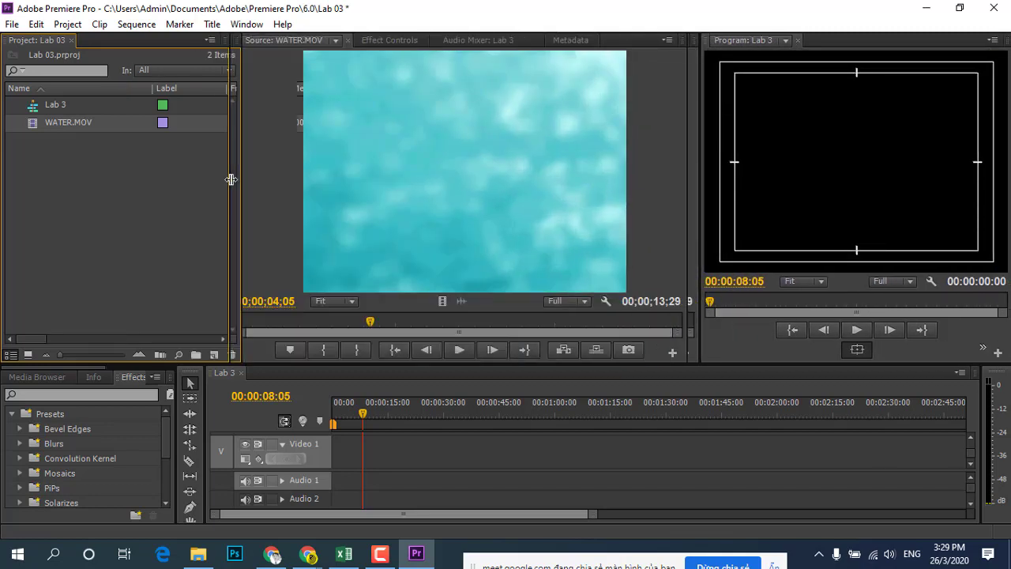
# Step: Drop WATER.MOV onto Video 1 and change the sequence settings to match it at 15 fps
pyautogui.moveTo(33, 128); pyautogui.dragTo(337, 473)
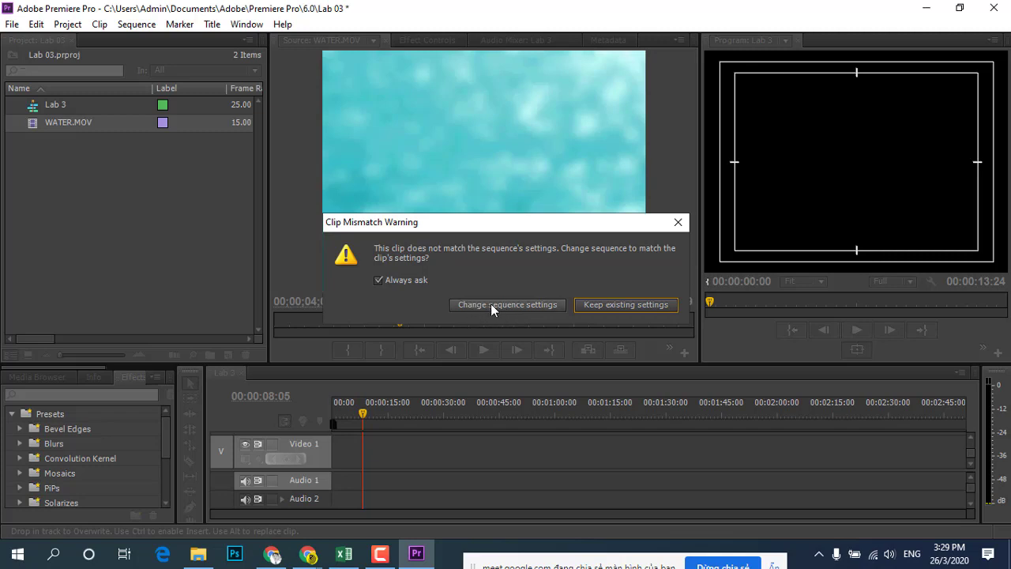
pyautogui.click(491, 304)
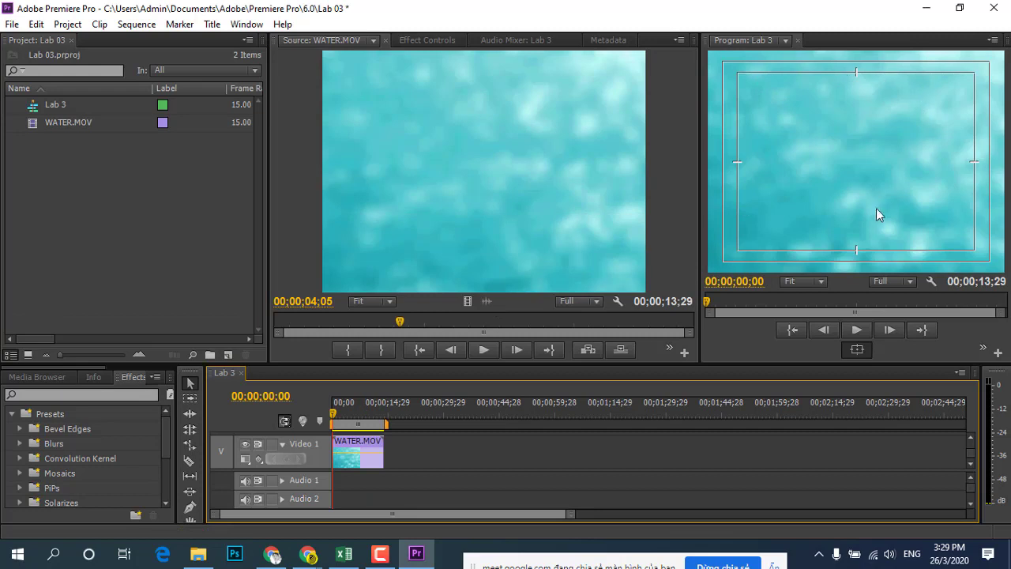
pyautogui.click(82, 126)
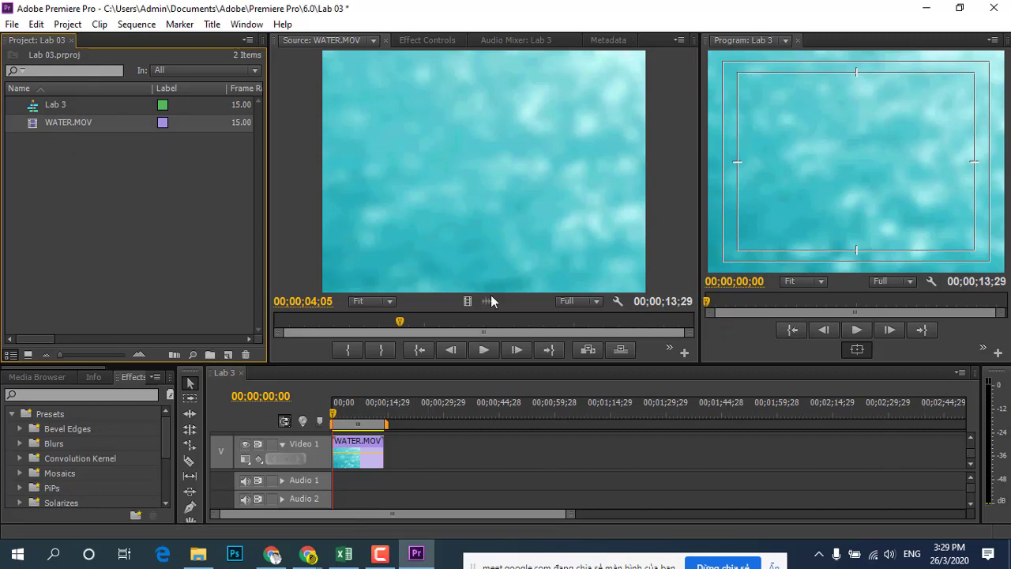
# Step: Import 08FINAL.avi from the FINAL folder and play it in the Source monitor
pyautogui.doubleClick(109, 201)
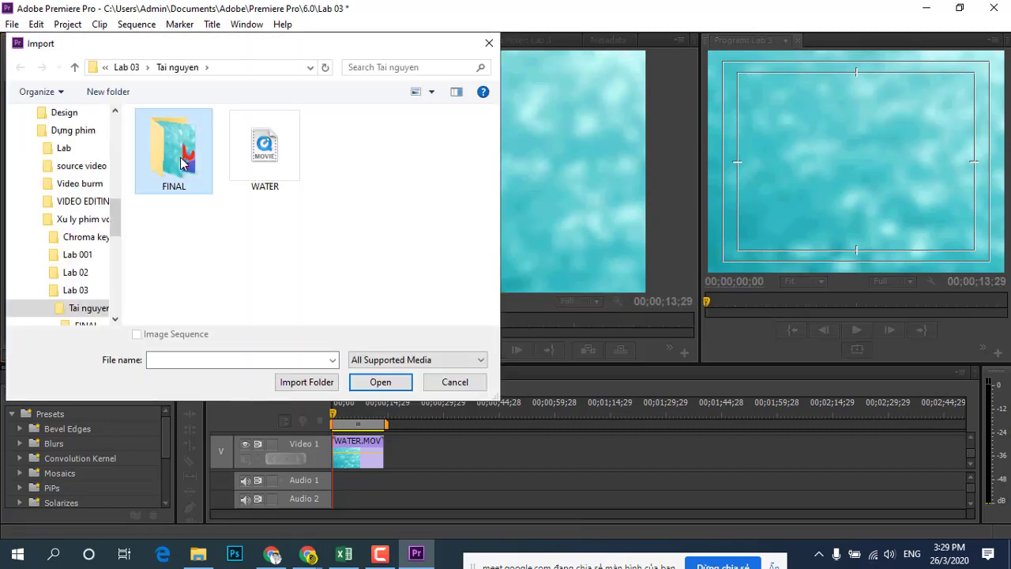
pyautogui.doubleClick(180, 162)
pyautogui.click(172, 179)
pyautogui.click(378, 382)
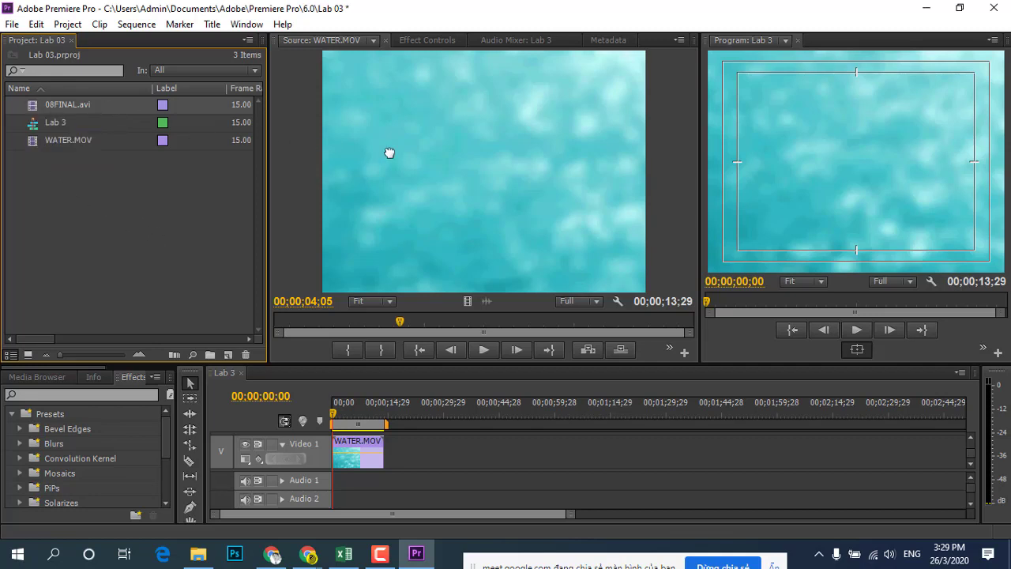
pyautogui.moveTo(32, 108); pyautogui.dragTo(388, 153)
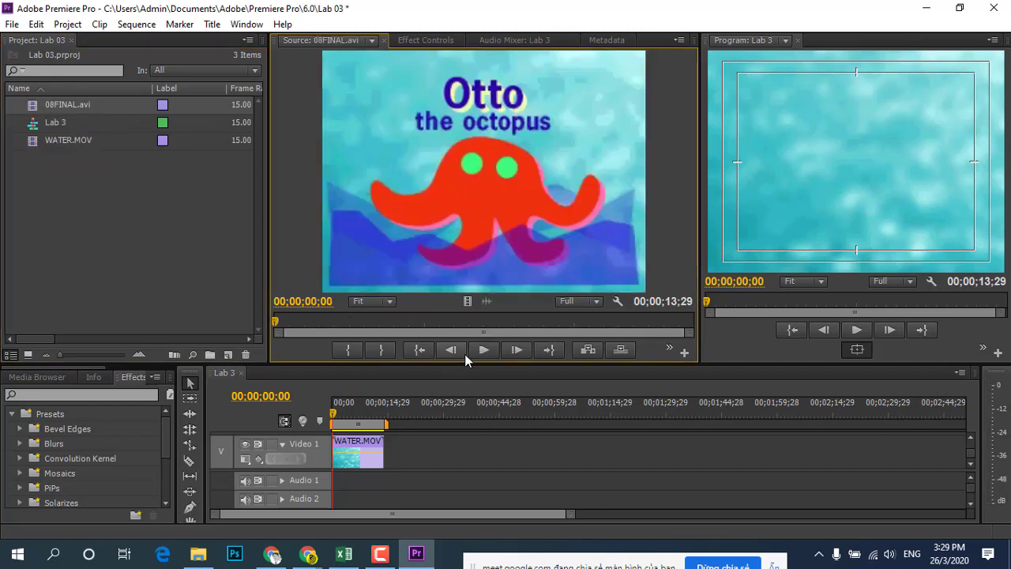
pyautogui.click(482, 349)
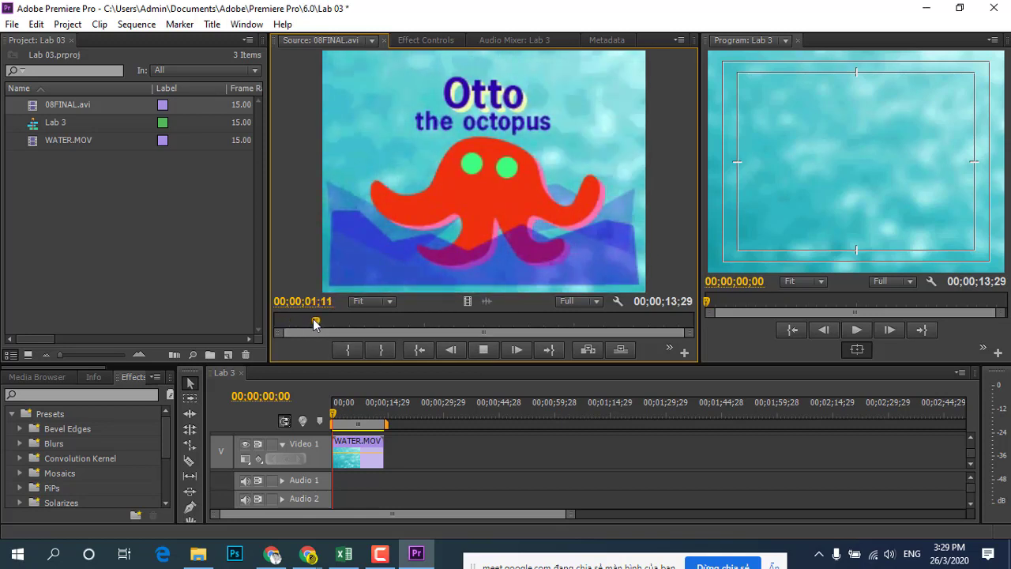
pyautogui.moveTo(303, 325); pyautogui.dragTo(234, 330)
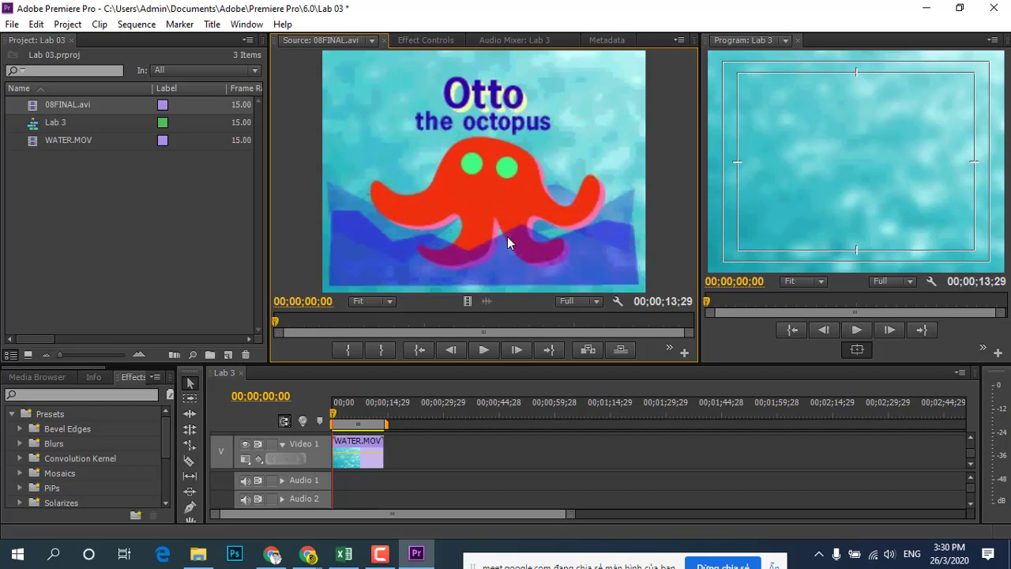
# Step: Rewind the octopus preview, then create a Default Still title named Graphic
pyautogui.click(339, 320)
pyautogui.press('Home')
pyautogui.click(212, 23)
pyautogui.moveTo(234, 47)
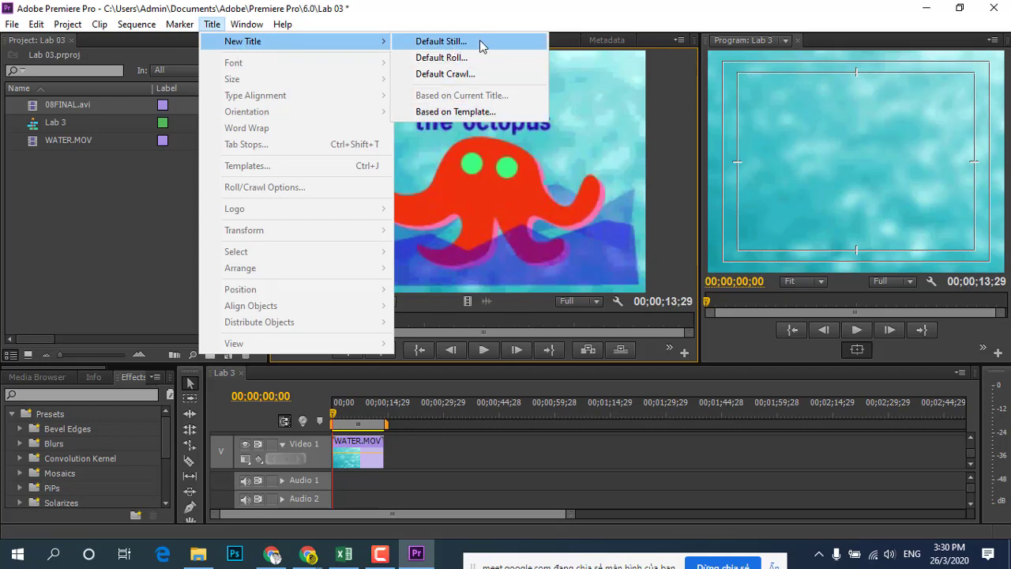
pyautogui.click(448, 44)
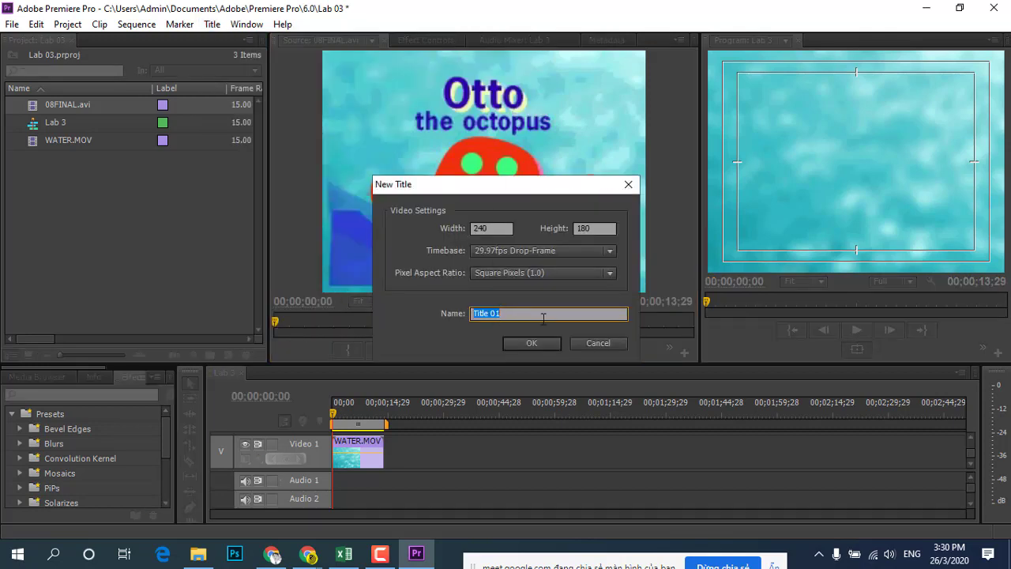
pyautogui.write('Graphic')
pyautogui.click(535, 342)
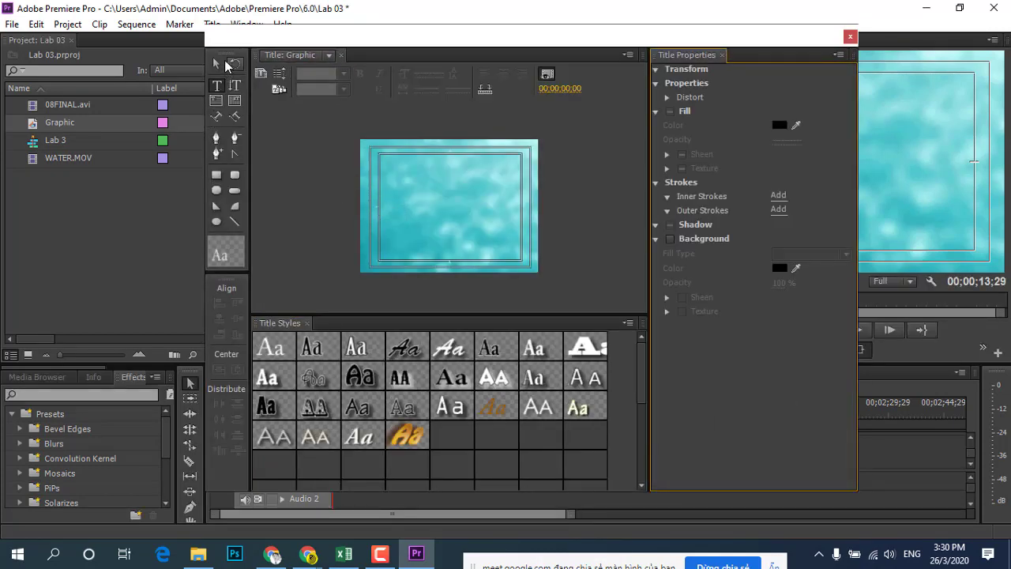
# Step: Reposition the Titler window to reveal Title Properties and select the Pen tool
pyautogui.moveTo(350, 38)
pyautogui.mouseDown()
pyautogui.moveTo(612, 95)
pyautogui.moveTo(701, 35)
pyautogui.mouseUp()
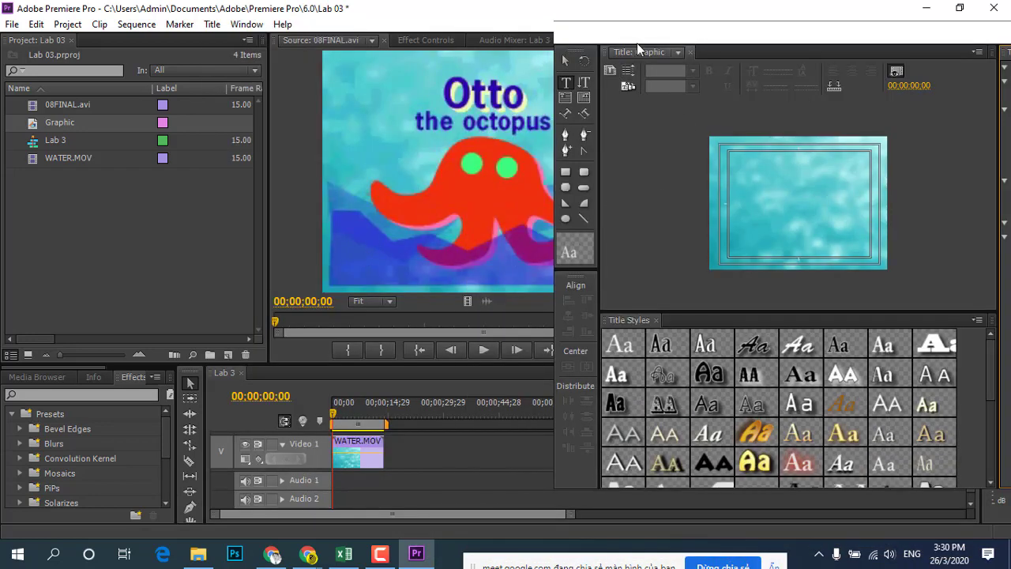
pyautogui.moveTo(637, 43); pyautogui.dragTo(714, 40)
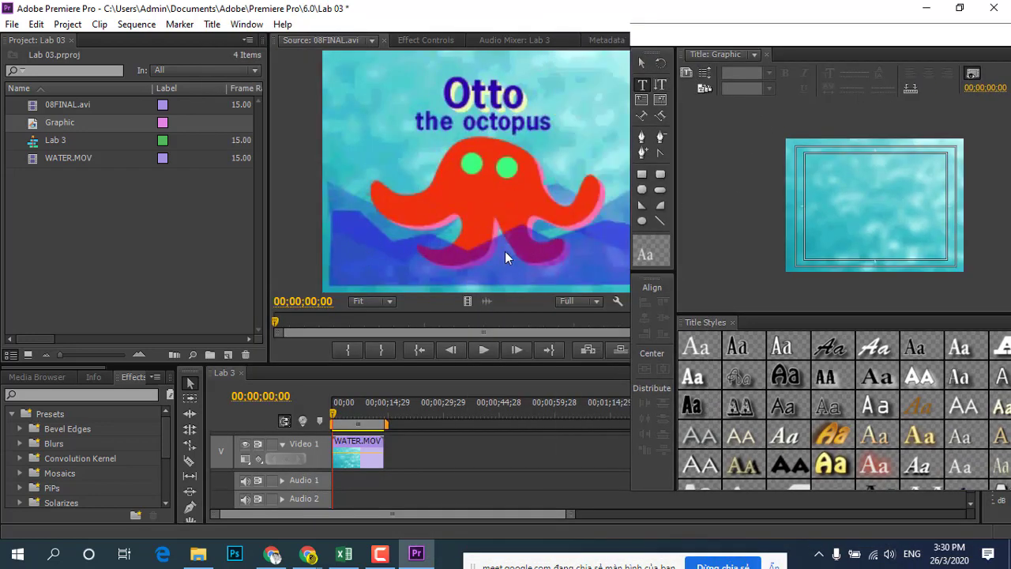
pyautogui.moveTo(724, 37); pyautogui.dragTo(427, 47)
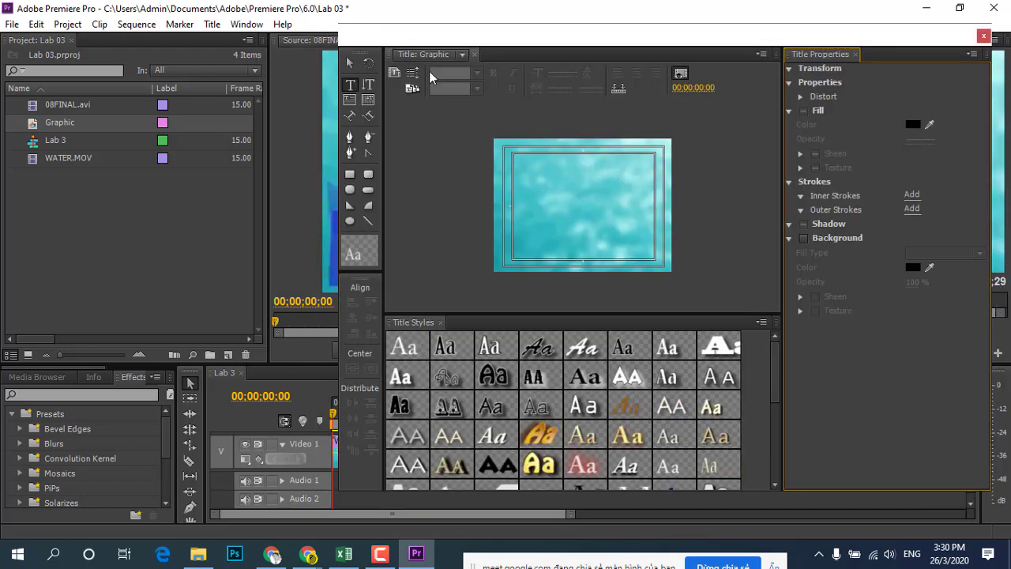
pyautogui.click(350, 137)
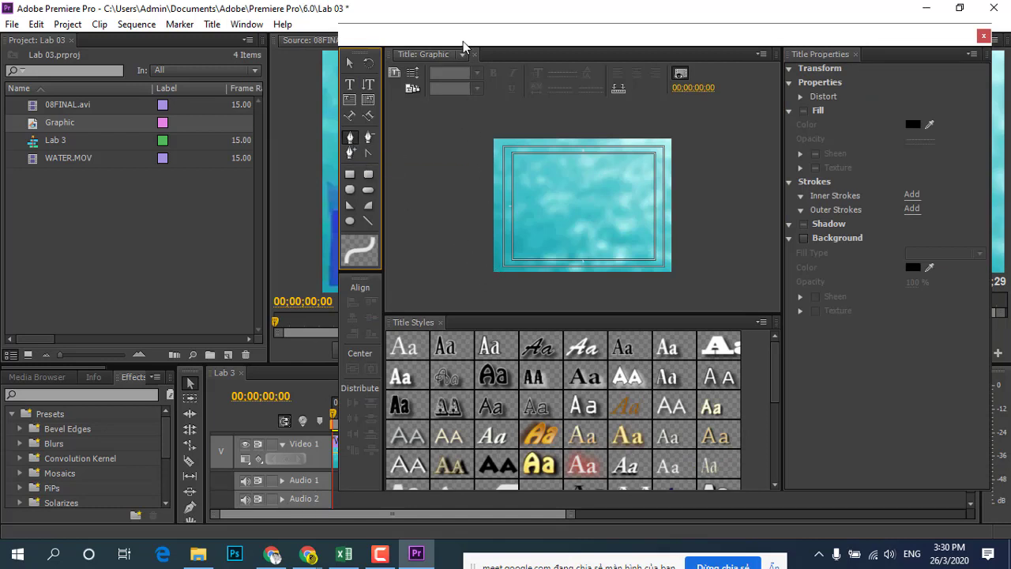
pyautogui.moveTo(464, 45); pyautogui.dragTo(533, 50)
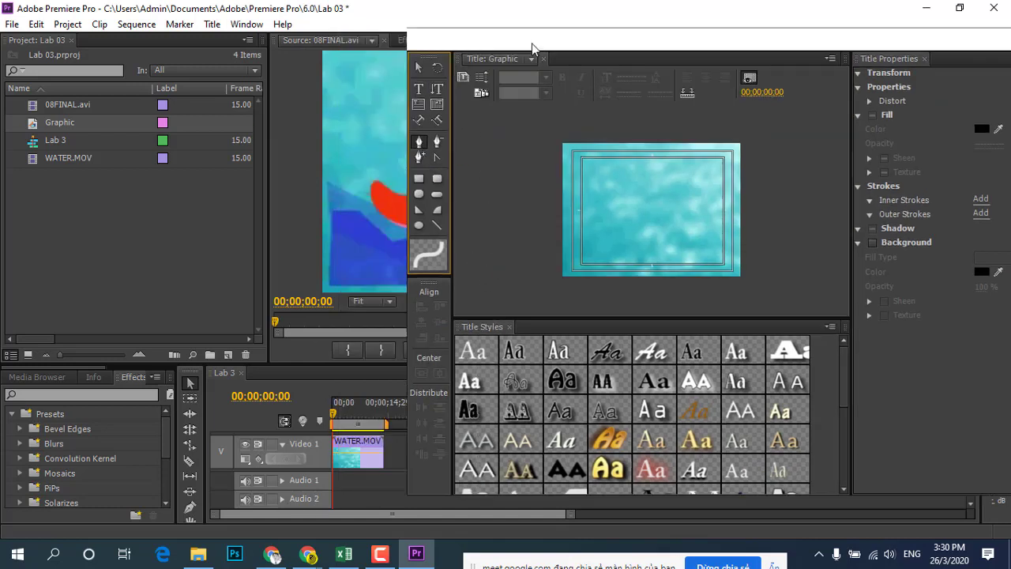
# Step: Draw a closed zigzag Pen path across the title's lower edge, forming a 244 by 56 wave
pyautogui.click(564, 243)
pyautogui.click(606, 259)
pyautogui.click(637, 250)
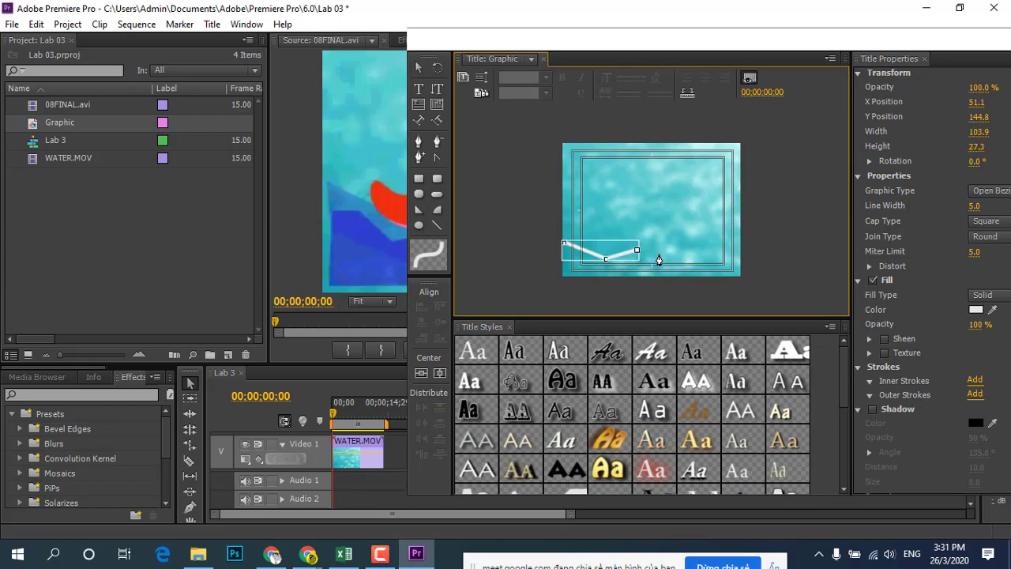
pyautogui.click(661, 257)
pyautogui.click(693, 247)
pyautogui.click(714, 254)
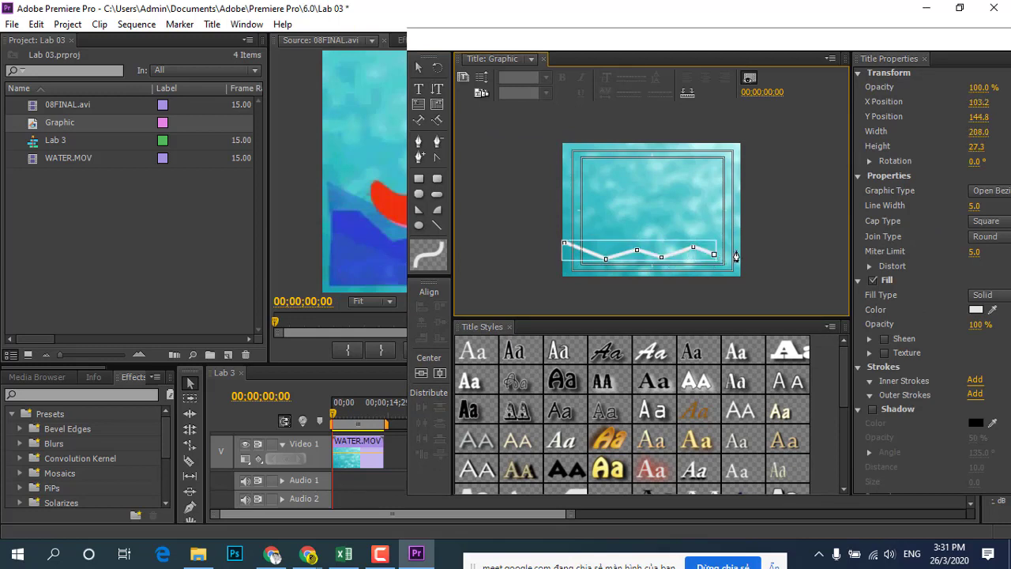
pyautogui.moveTo(739, 248); pyautogui.dragTo(741, 280)
pyautogui.moveTo(563, 278); pyautogui.dragTo(563, 271)
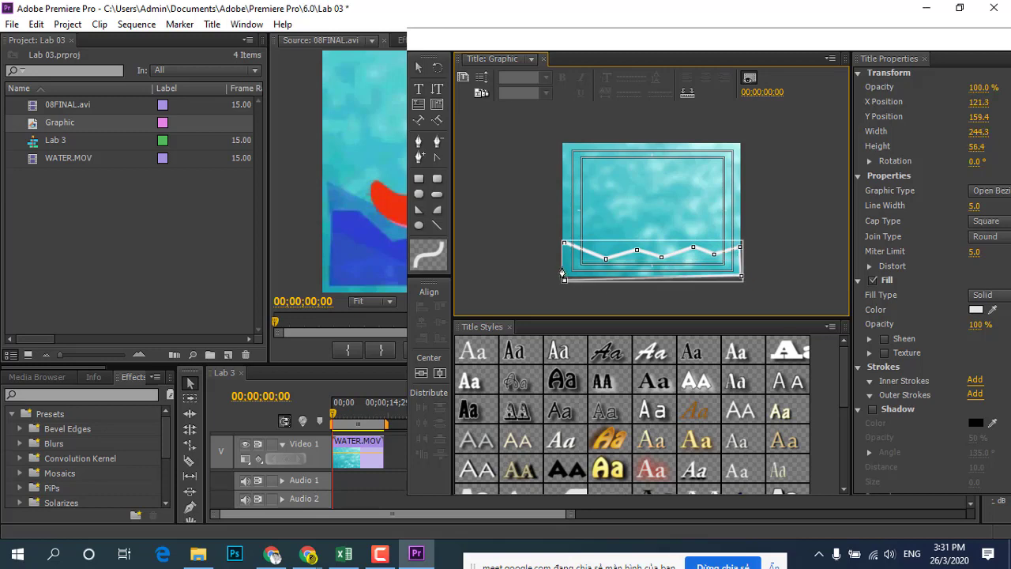
pyautogui.click(564, 246)
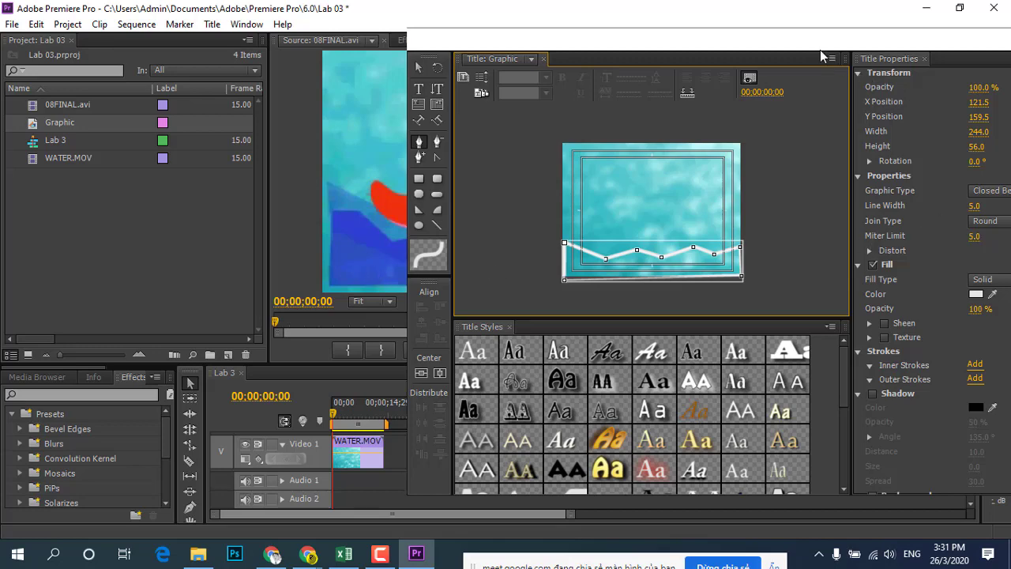
pyautogui.moveTo(820, 49); pyautogui.dragTo(624, 53)
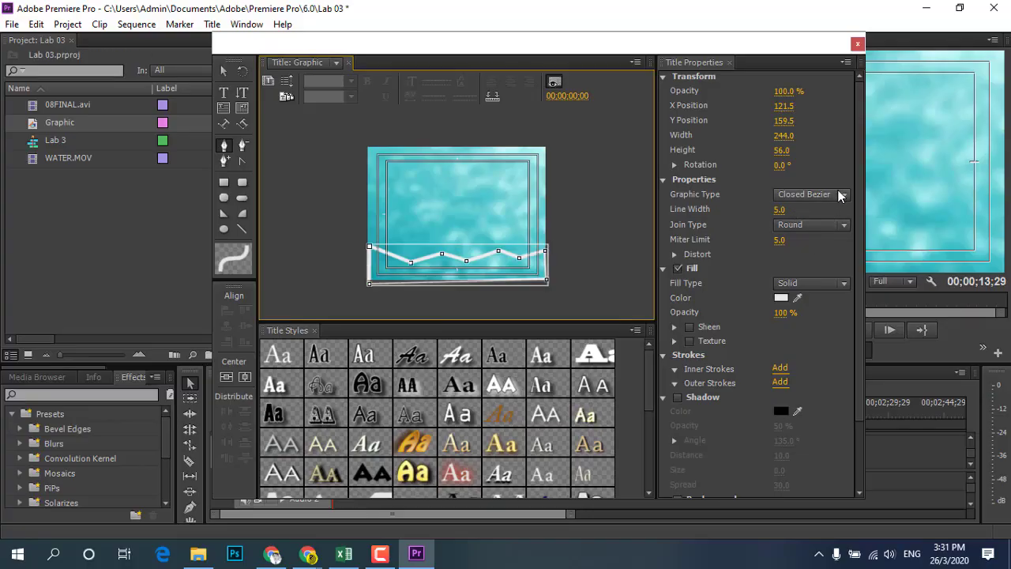
# Step: Change the zigzag wave's Graphic Type to Filled Bezier, making a solid white 239×51 shape
pyautogui.click(840, 195)
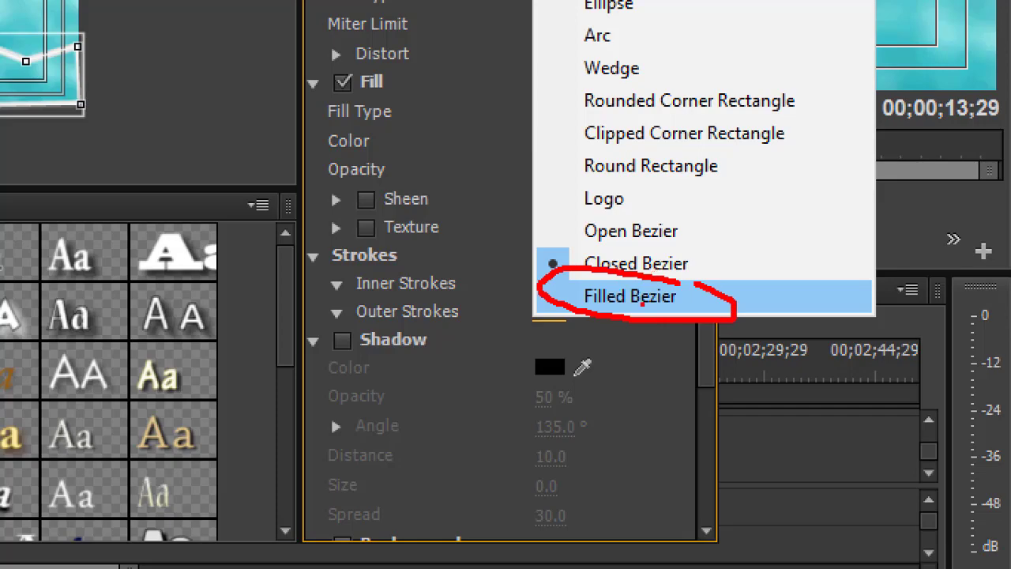
pyautogui.click(632, 296)
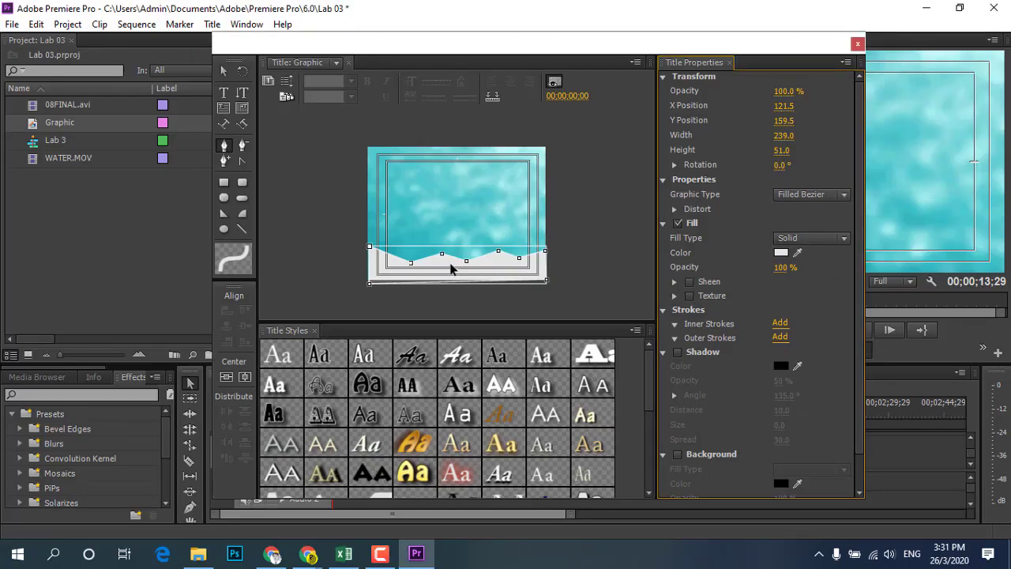
pyautogui.moveTo(397, 45); pyautogui.dragTo(614, 96)
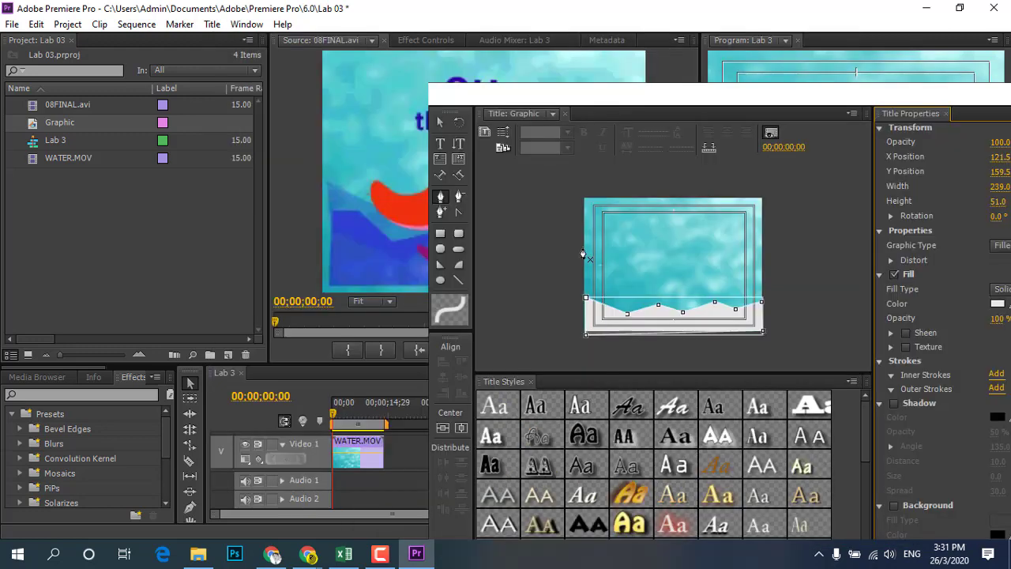
pyautogui.moveTo(507, 95); pyautogui.dragTo(637, 148)
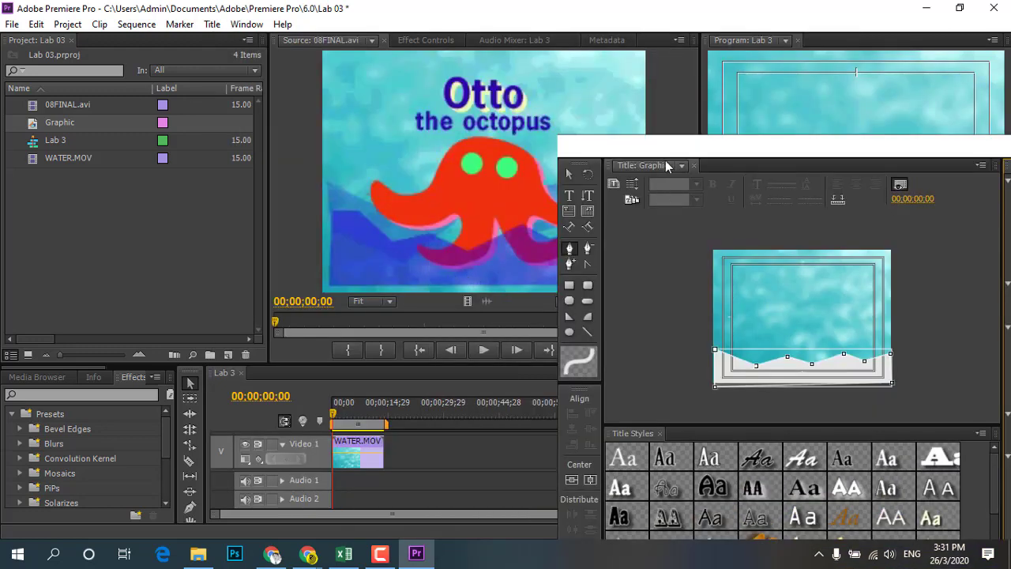
pyautogui.moveTo(667, 154); pyautogui.dragTo(330, 77)
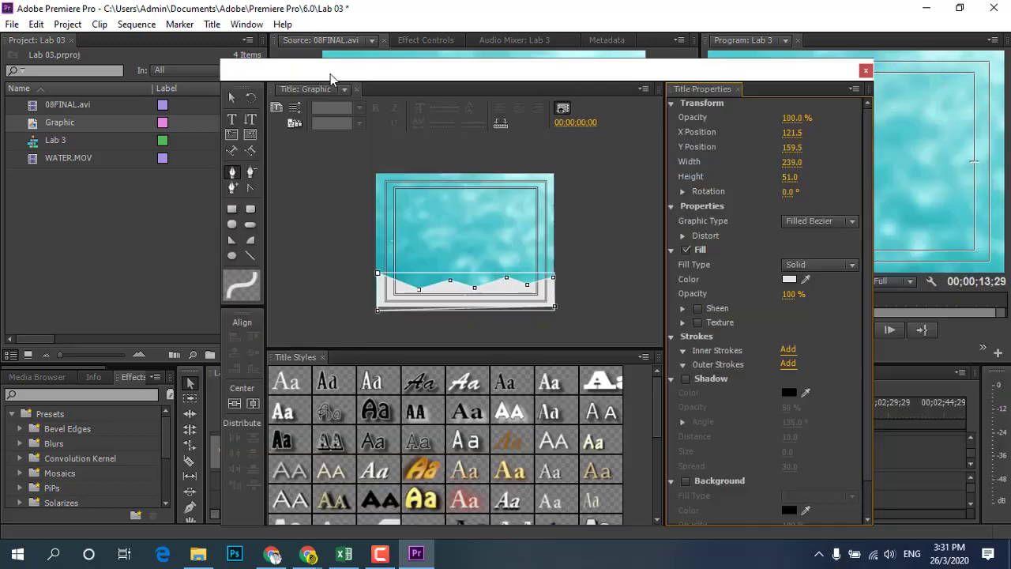
# Step: Fill the wave shape with a deep blue and discard the stray pen point
pyautogui.click(788, 278)
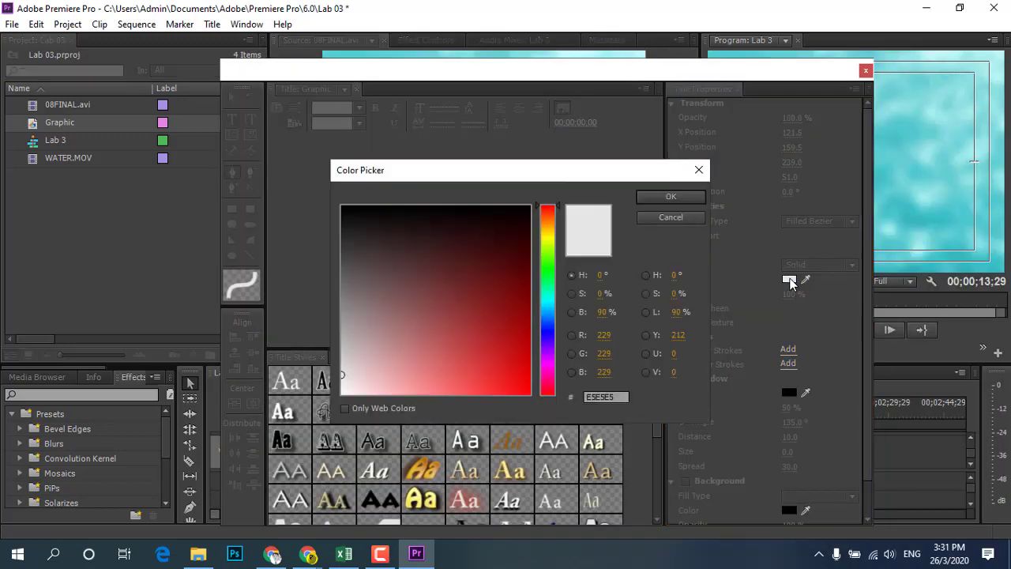
pyautogui.click(547, 334)
pyautogui.click(527, 386)
pyautogui.click(671, 216)
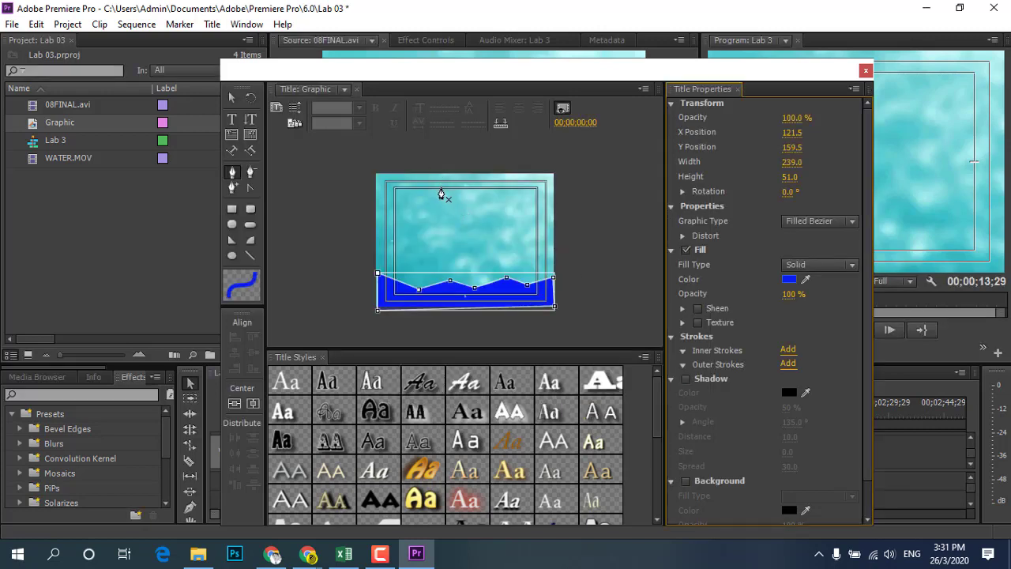
pyautogui.click(580, 264)
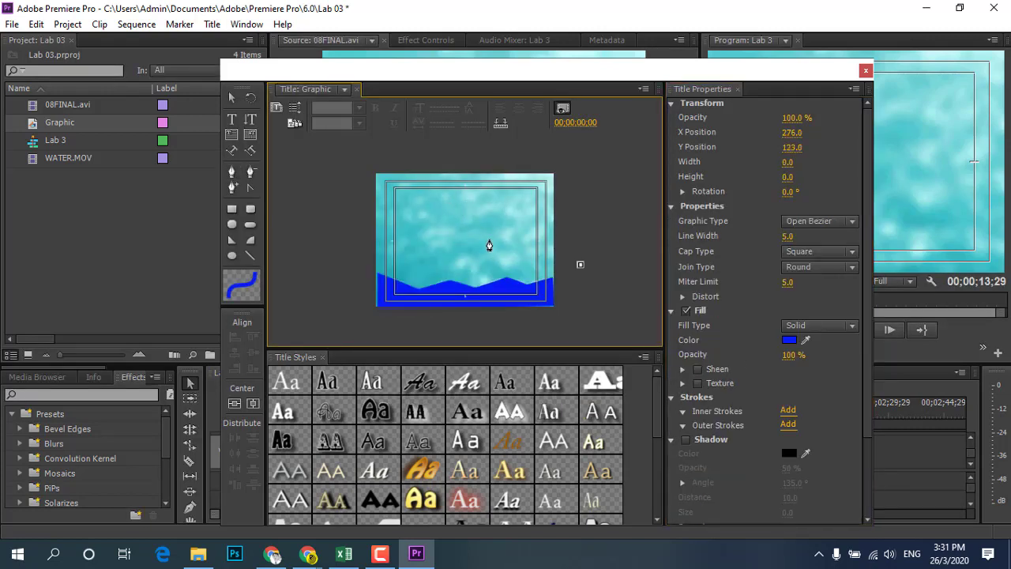
pyautogui.hotkey('ctrl', 'z')
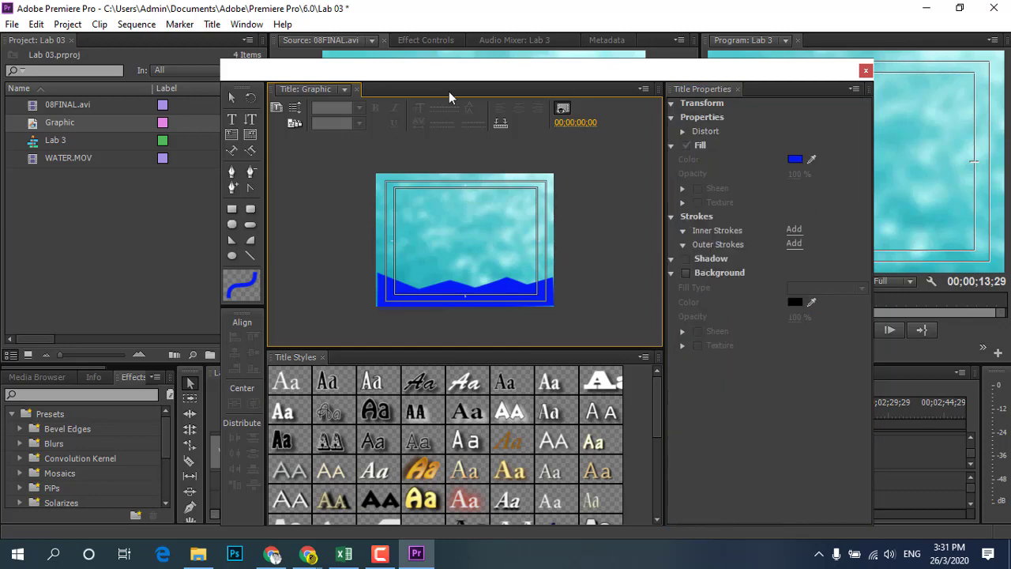
pyautogui.moveTo(504, 94); pyautogui.dragTo(648, 136)
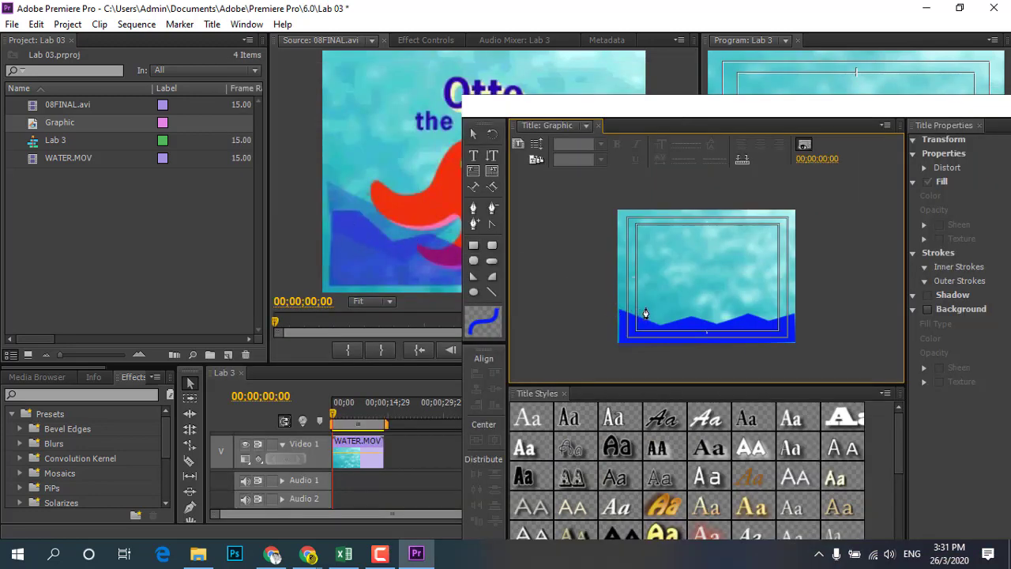
pyautogui.moveTo(647, 116); pyautogui.dragTo(633, 53)
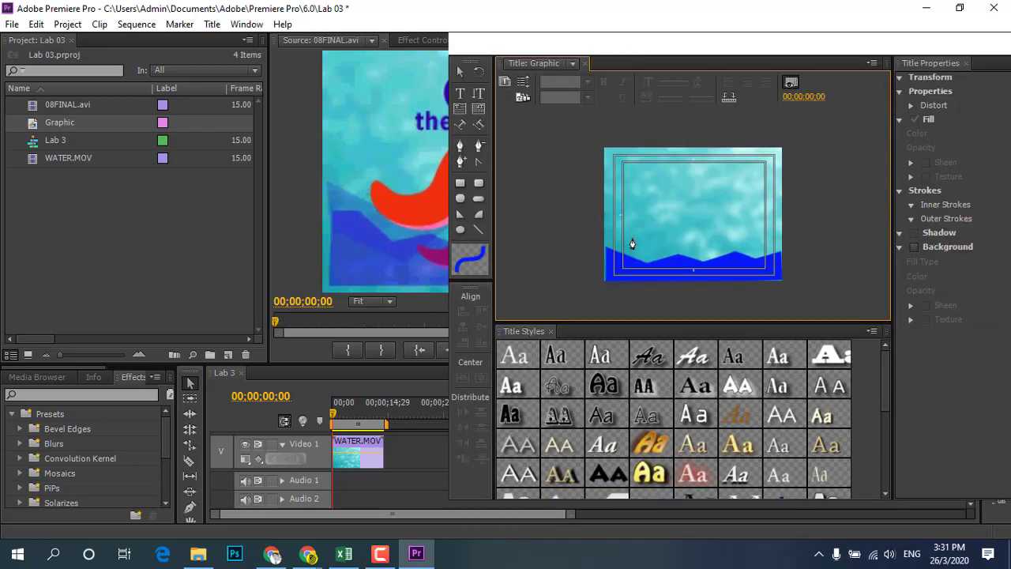
# Step: With the Pen tool, start the second wave at the left edge with its first zigzag points
pyautogui.click(465, 90)
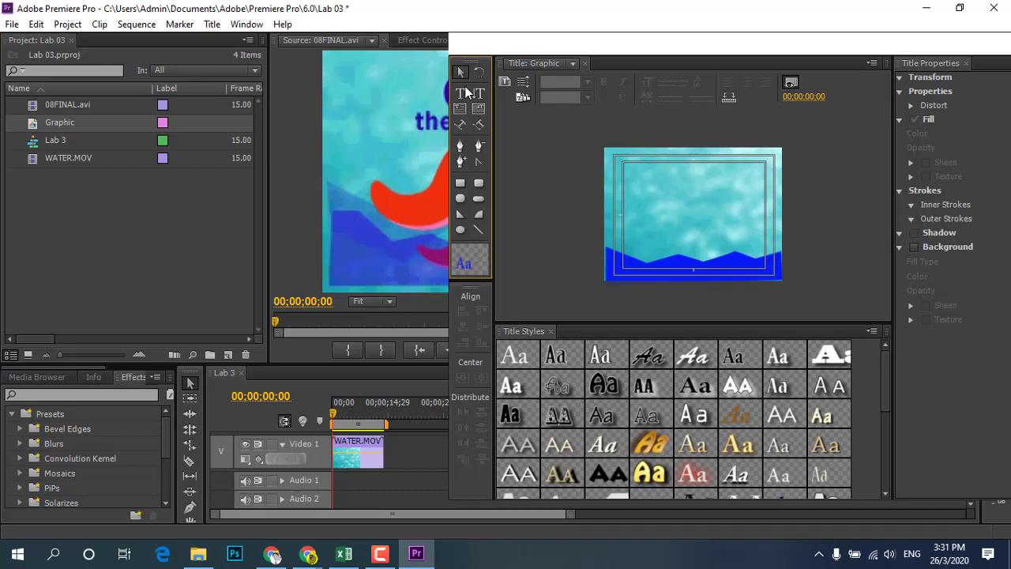
pyautogui.click(460, 147)
pyautogui.click(579, 252)
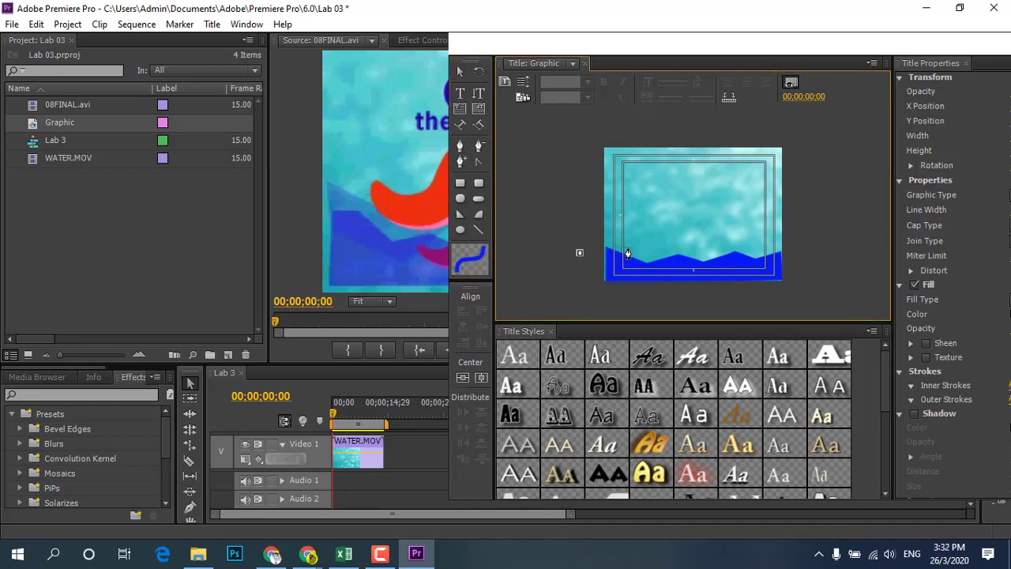
pyautogui.hotkey('ctrl', 'z')
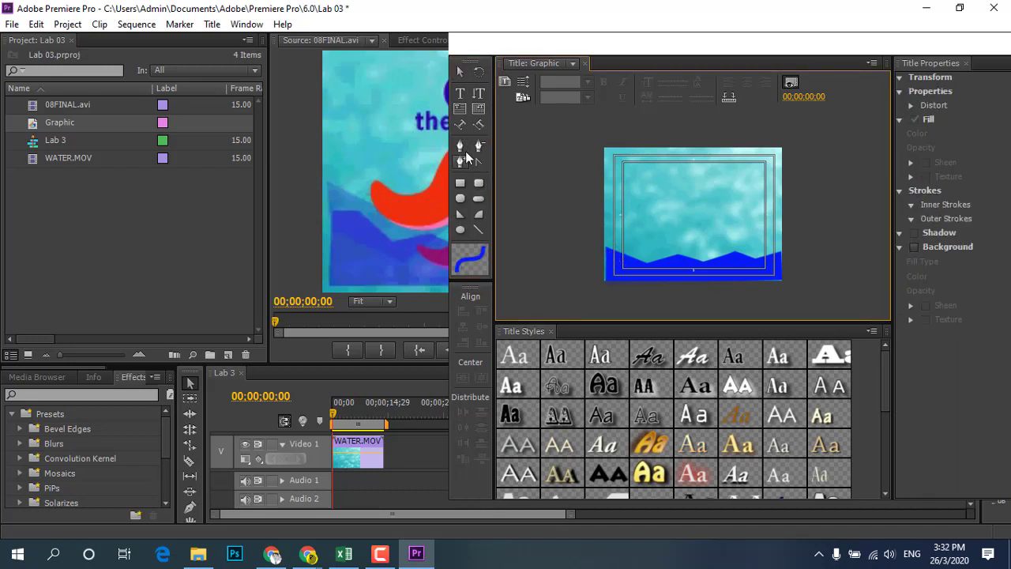
pyautogui.click(461, 148)
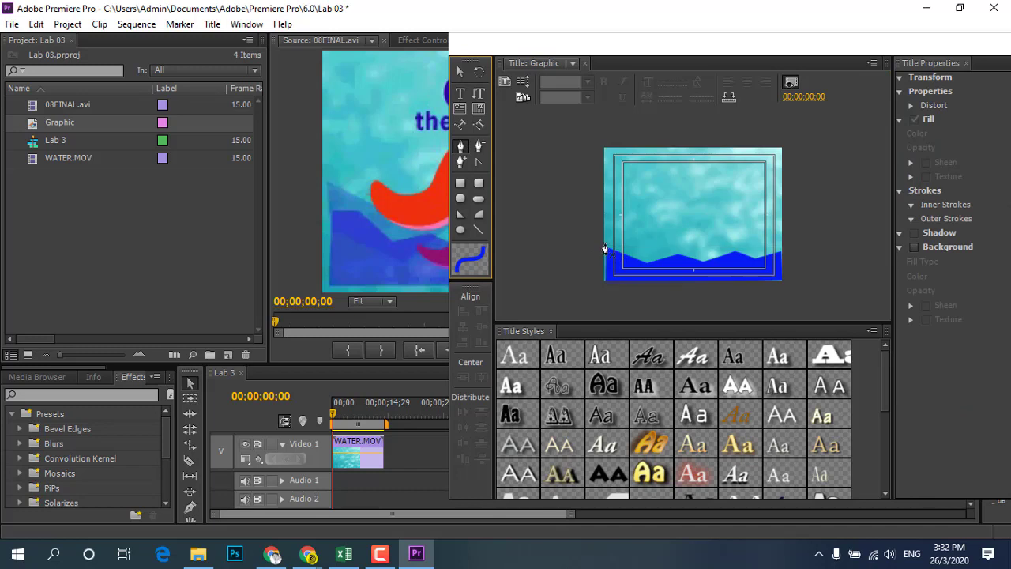
pyautogui.click(605, 240)
pyautogui.click(638, 262)
pyautogui.click(658, 247)
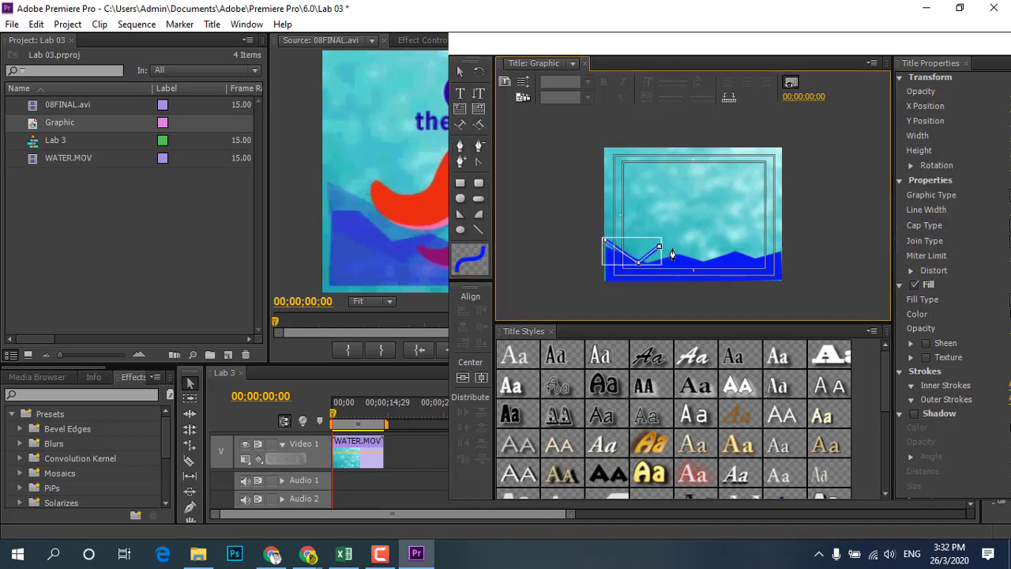
pyautogui.click(684, 262)
pyautogui.click(711, 249)
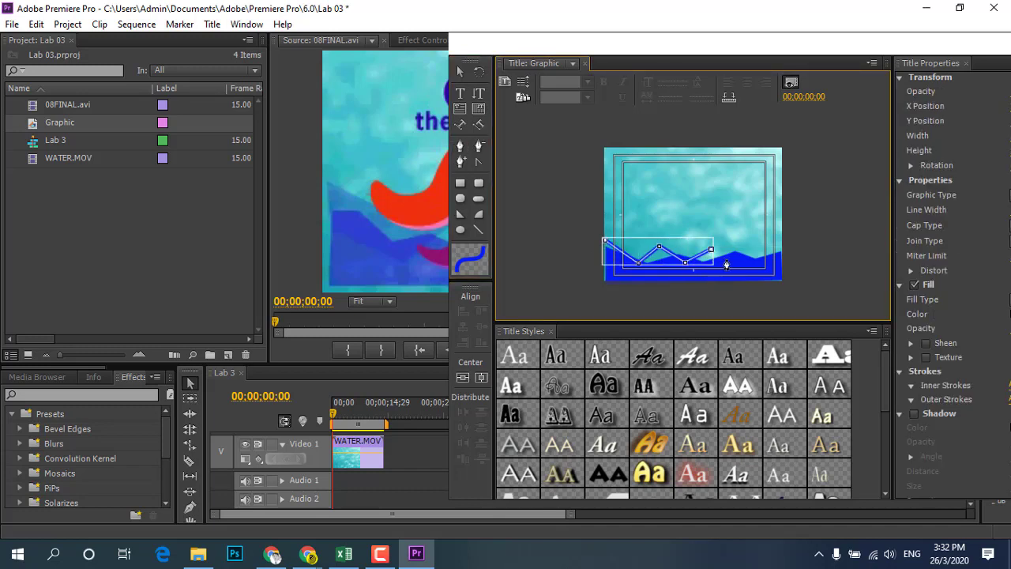
# Step: Continue the zigzag to the right edge and close it around the bottom corners
pyautogui.click(727, 258)
pyautogui.click(754, 249)
pyautogui.click(770, 258)
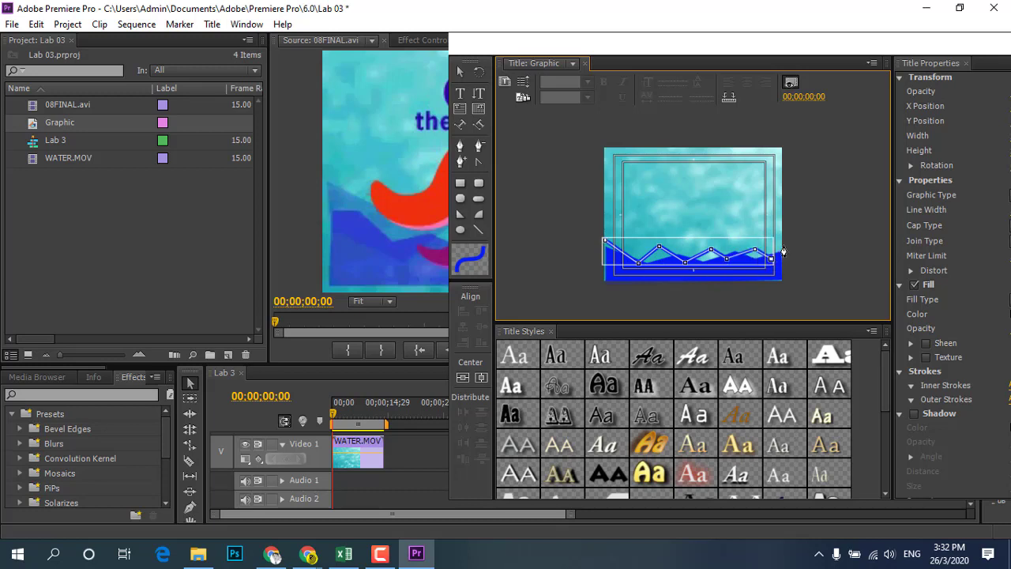
pyautogui.click(784, 243)
pyautogui.click(781, 285)
pyautogui.click(606, 284)
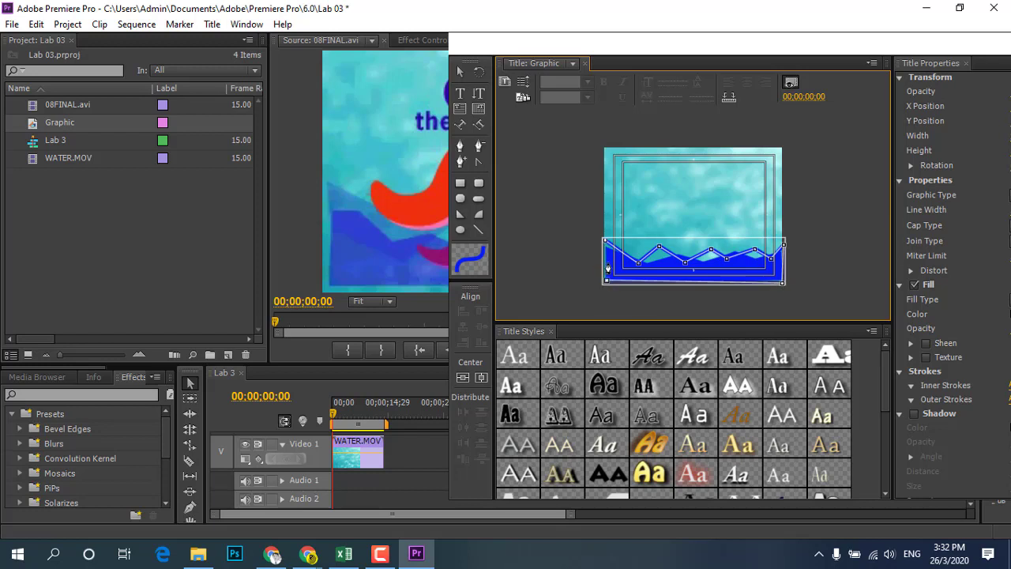
pyautogui.click(605, 243)
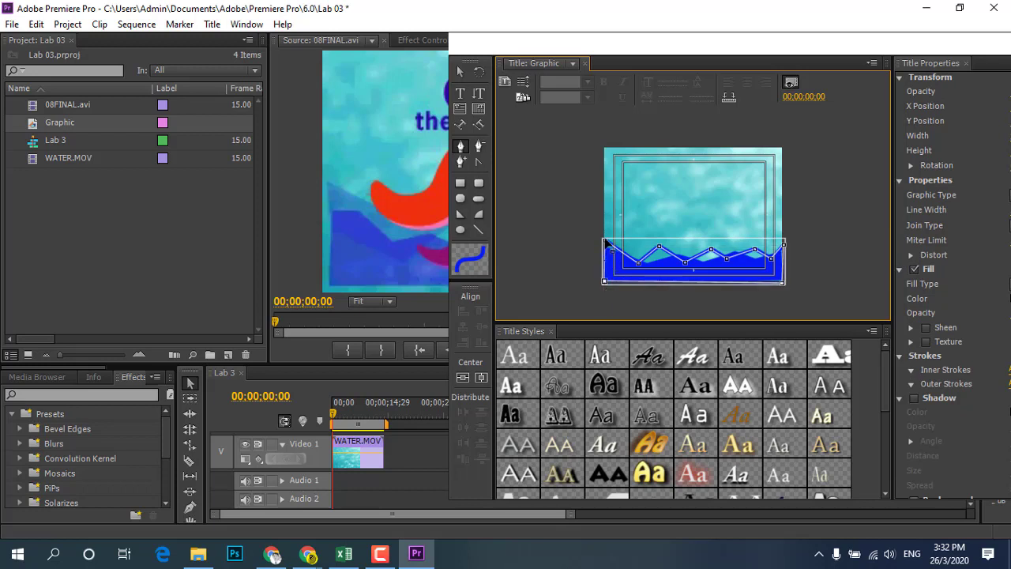
# Step: Nudge the new wave's first low anchor point slightly, undoing an accidental corner bend
pyautogui.moveTo(606, 242); pyautogui.dragTo(603, 240)
pyautogui.hotkey('ctrl', 'z')
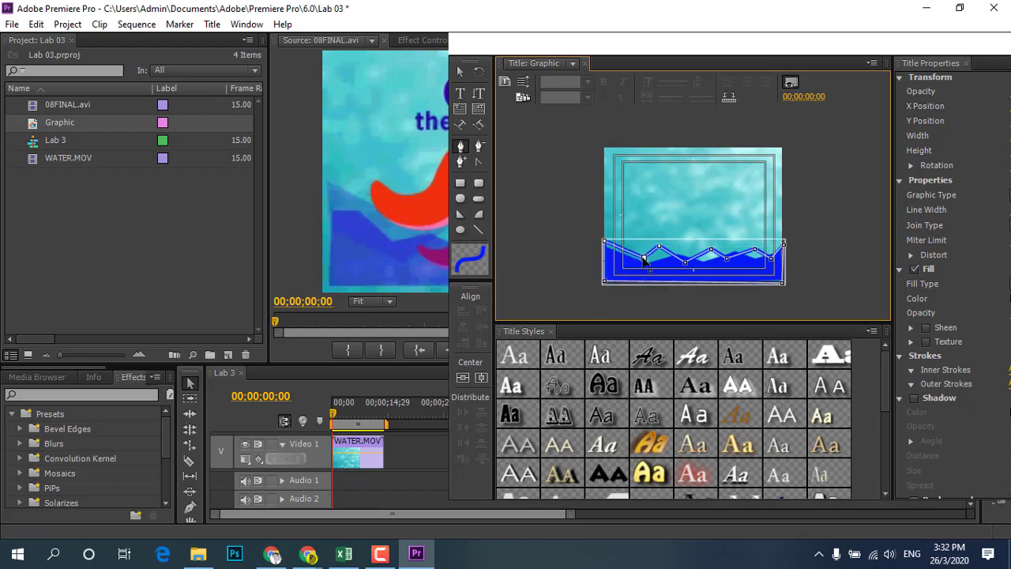
pyautogui.moveTo(638, 263); pyautogui.dragTo(640, 259)
pyautogui.moveTo(814, 52); pyautogui.dragTo(647, 50)
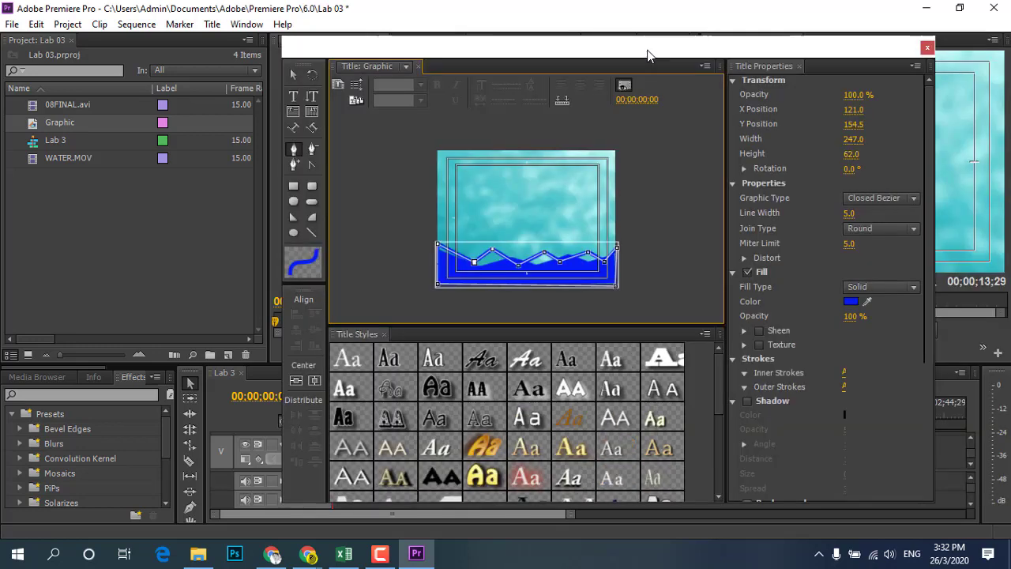
# Step: Make the second zigzag a Filled Bezier with a darker blue fill
pyautogui.click(889, 197)
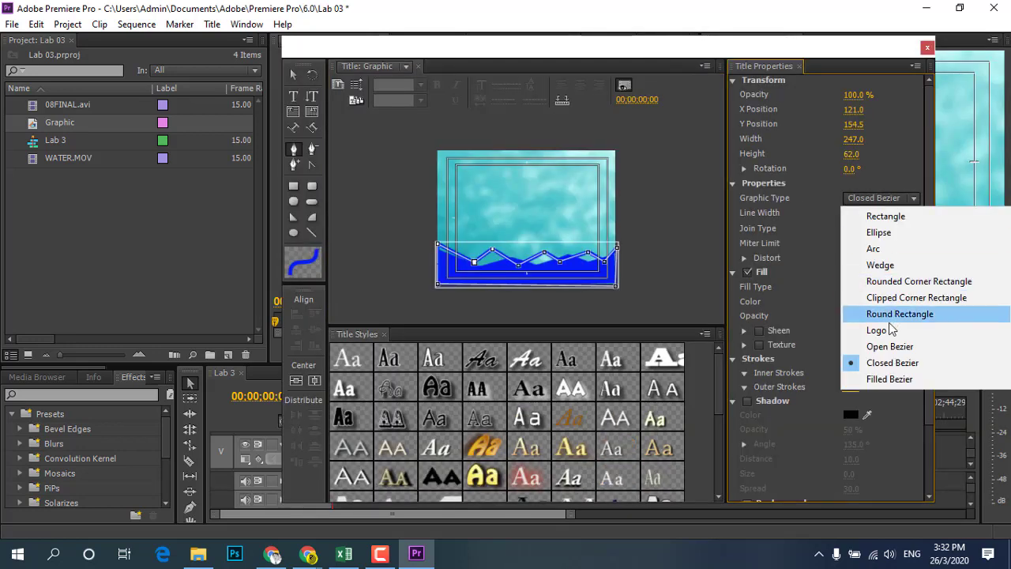
pyautogui.click(890, 379)
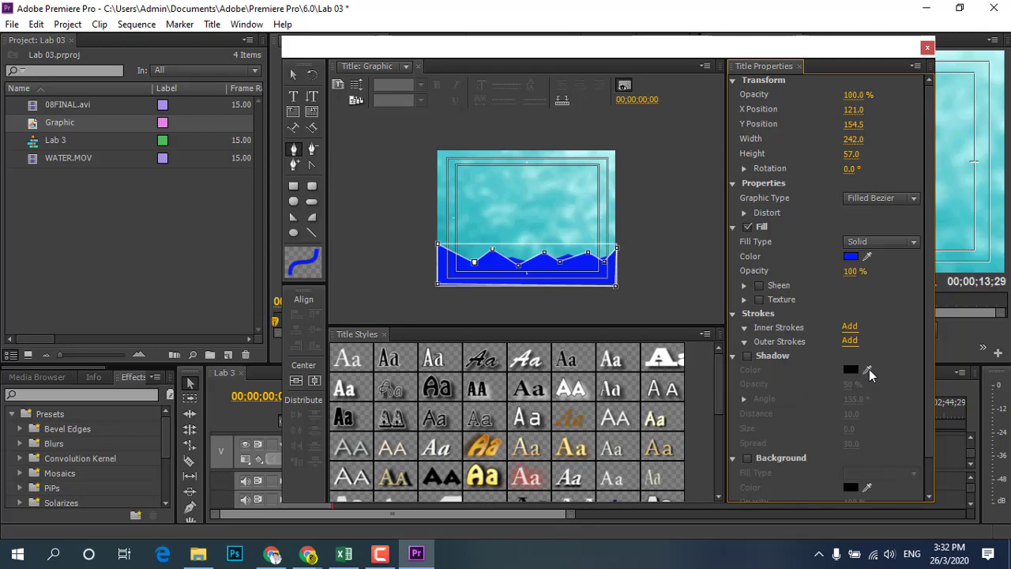
pyautogui.click(850, 257)
pyautogui.click(502, 382)
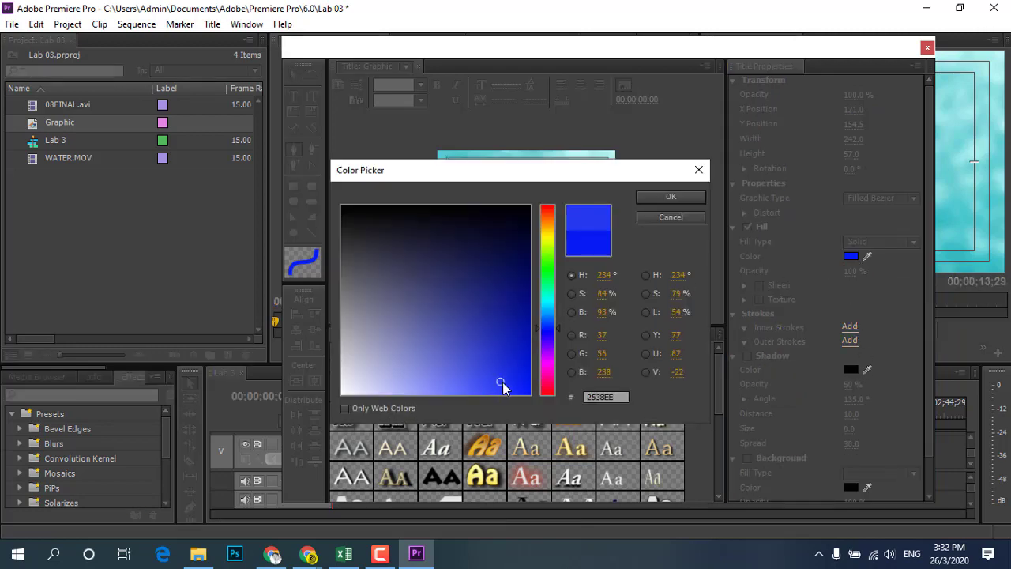
pyautogui.click(522, 324)
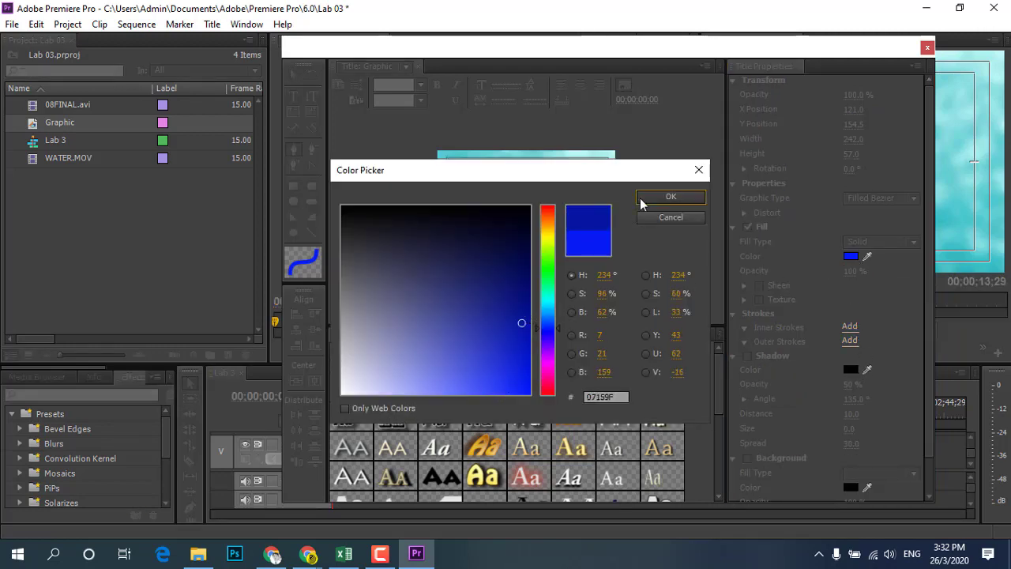
pyautogui.click(670, 196)
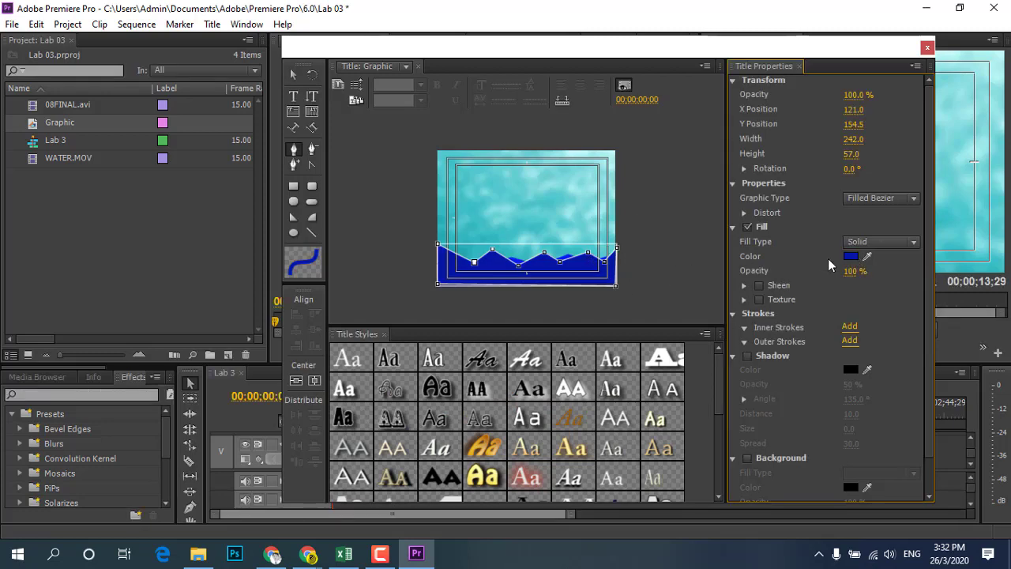
# Step: Change the wave's fill to bright blue 2135F7
pyautogui.click(849, 256)
pyautogui.moveTo(487, 387); pyautogui.dragTo(504, 388)
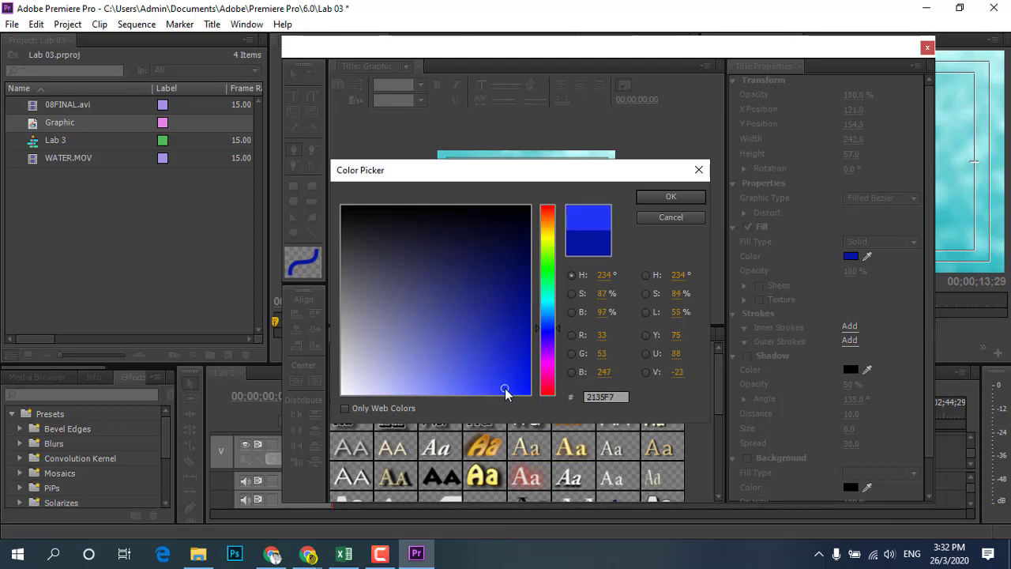
pyautogui.click(655, 197)
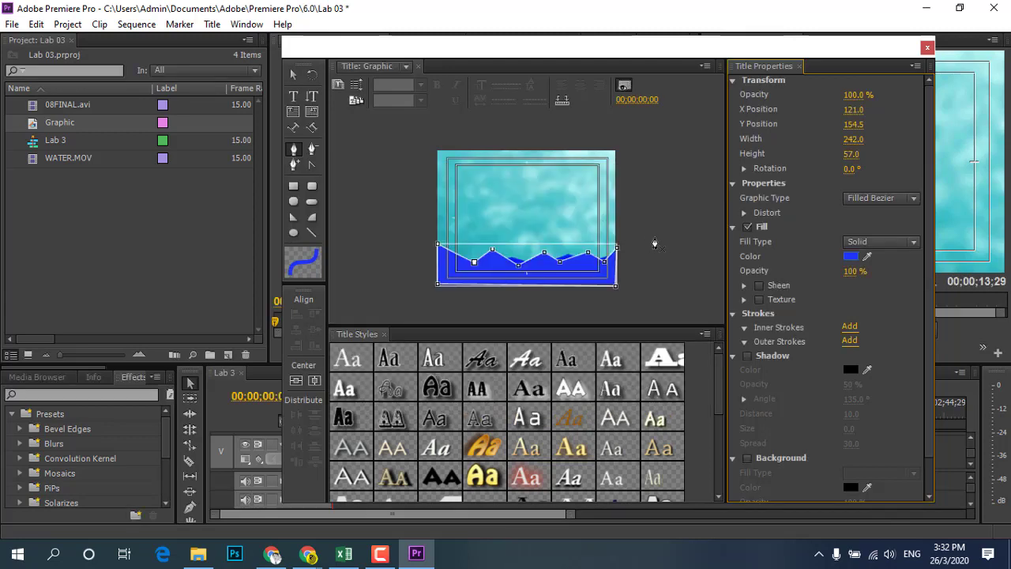
pyautogui.click(654, 236)
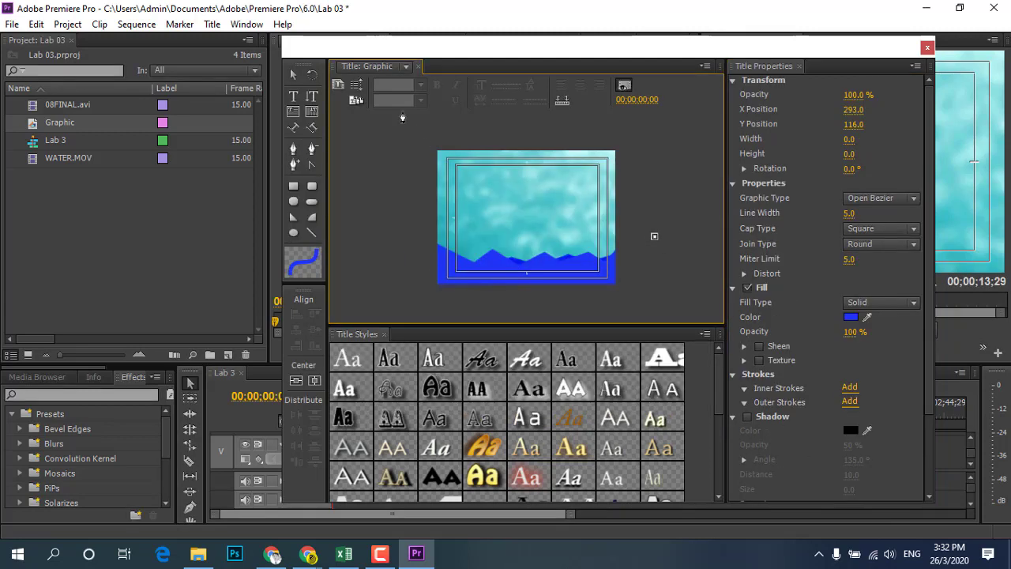
# Step: Begin a curved wave path with the Pen tool, then delete it
pyautogui.moveTo(417, 54)
pyautogui.mouseDown()
pyautogui.moveTo(570, 71)
pyautogui.moveTo(414, 76)
pyautogui.mouseUp()
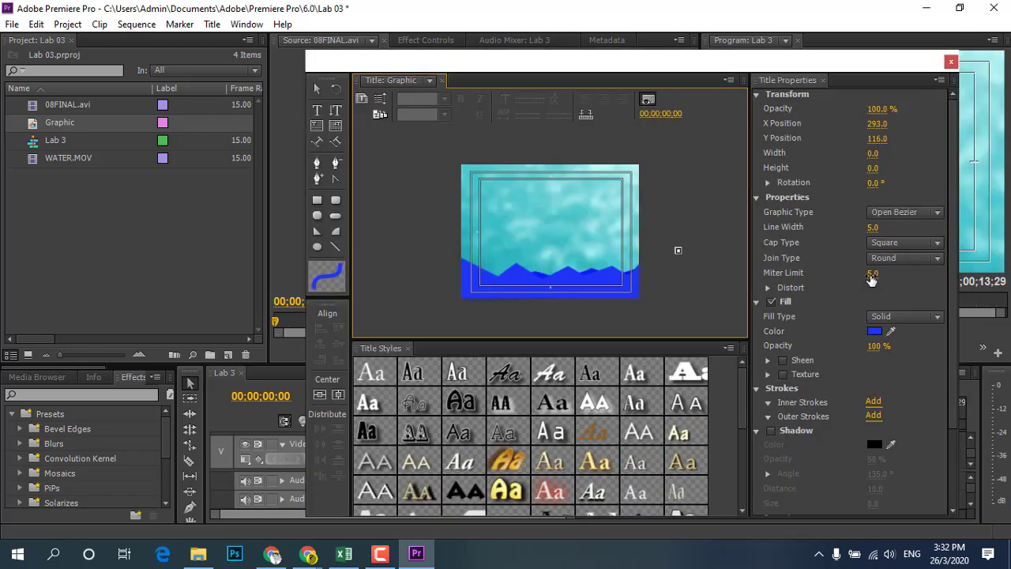
pyautogui.click(317, 162)
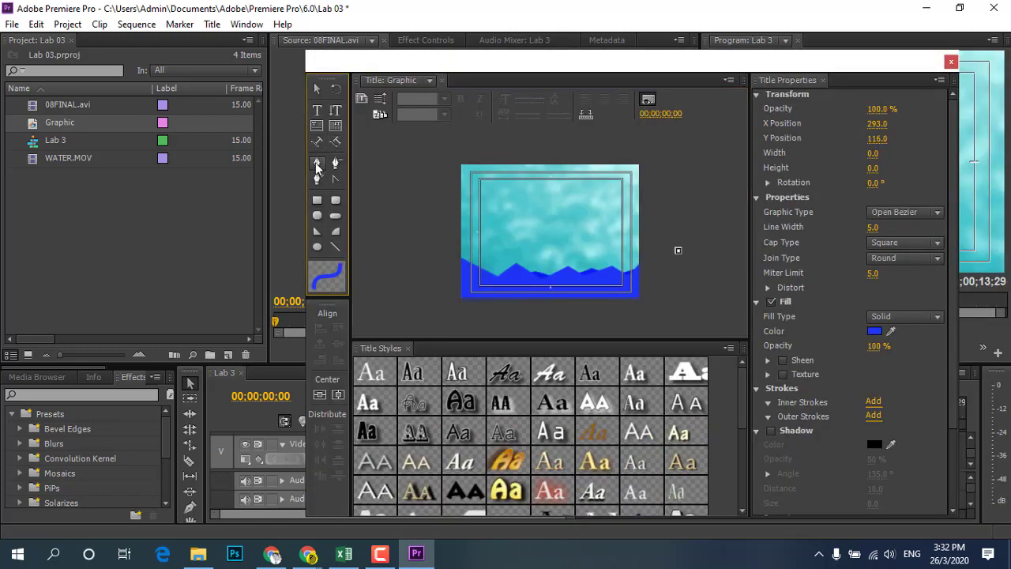
pyautogui.click(452, 248)
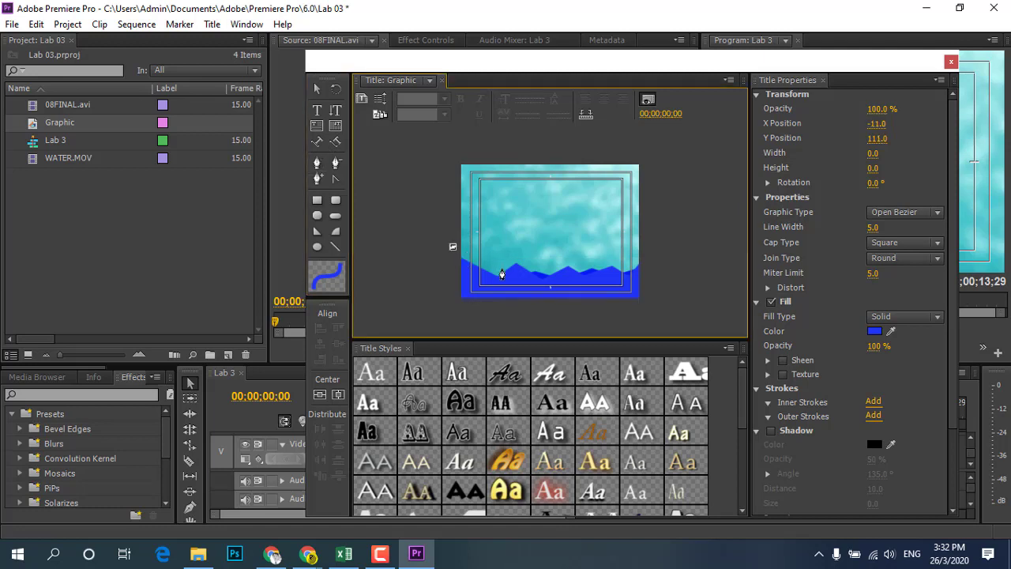
pyautogui.moveTo(501, 270)
pyautogui.mouseDown()
pyautogui.moveTo(519, 263)
pyautogui.moveTo(568, 274)
pyautogui.mouseUp()
pyautogui.click(536, 261)
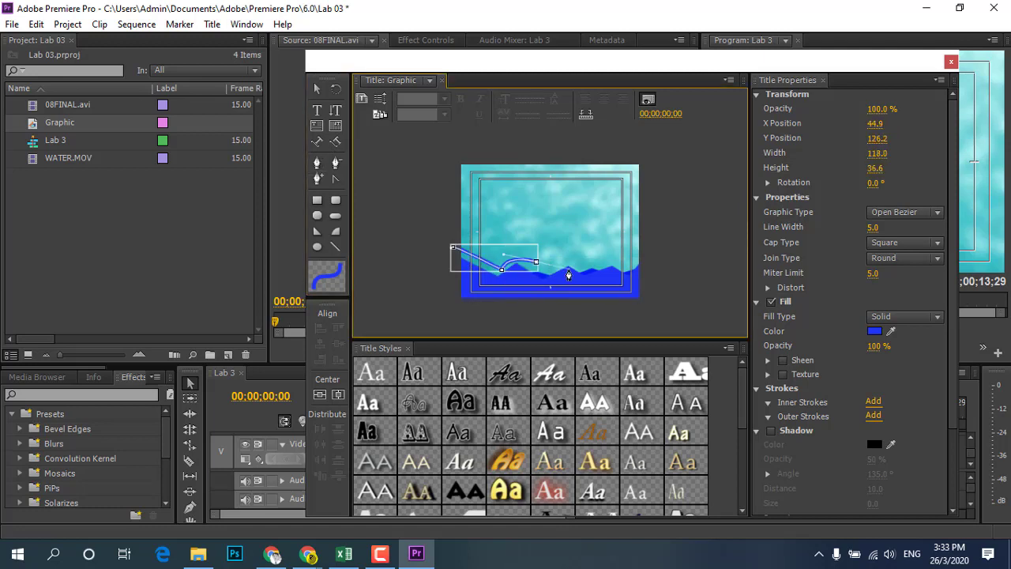
pyautogui.click(566, 256)
pyautogui.click(582, 264)
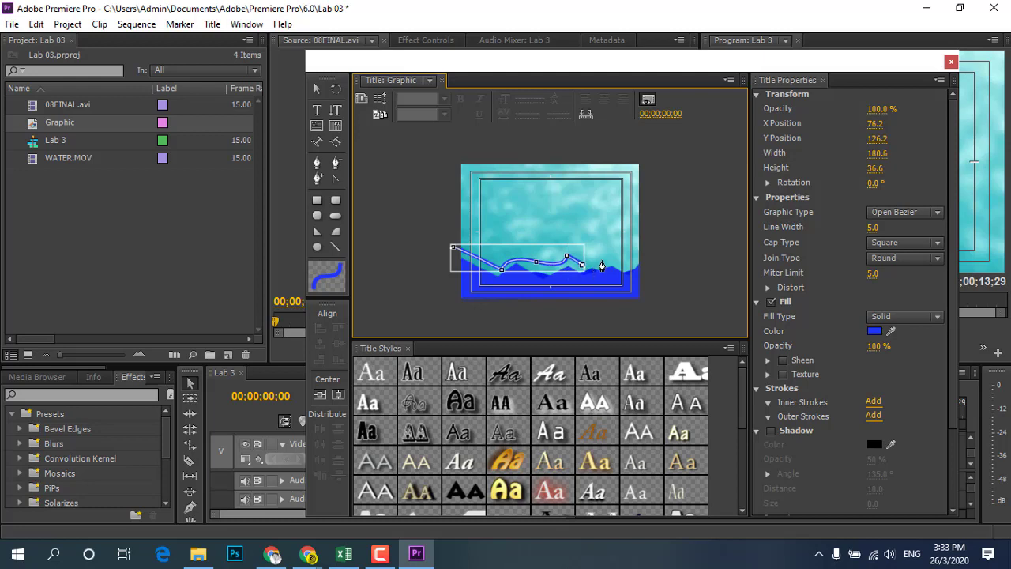
pyautogui.press('Delete')
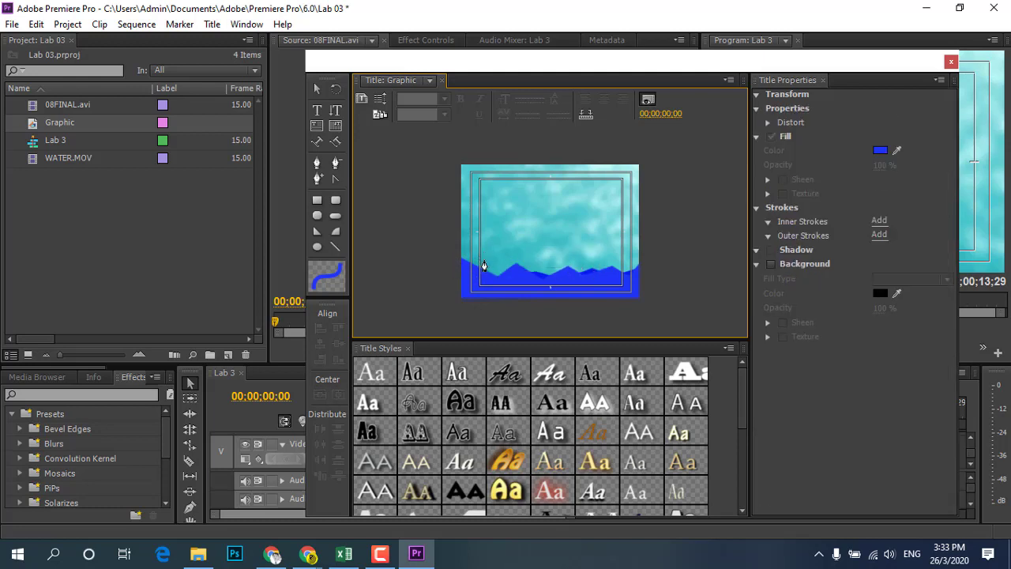
# Step: Start a new zigzag outline at the frame's left edge with alternating peaks and dips
pyautogui.click(316, 163)
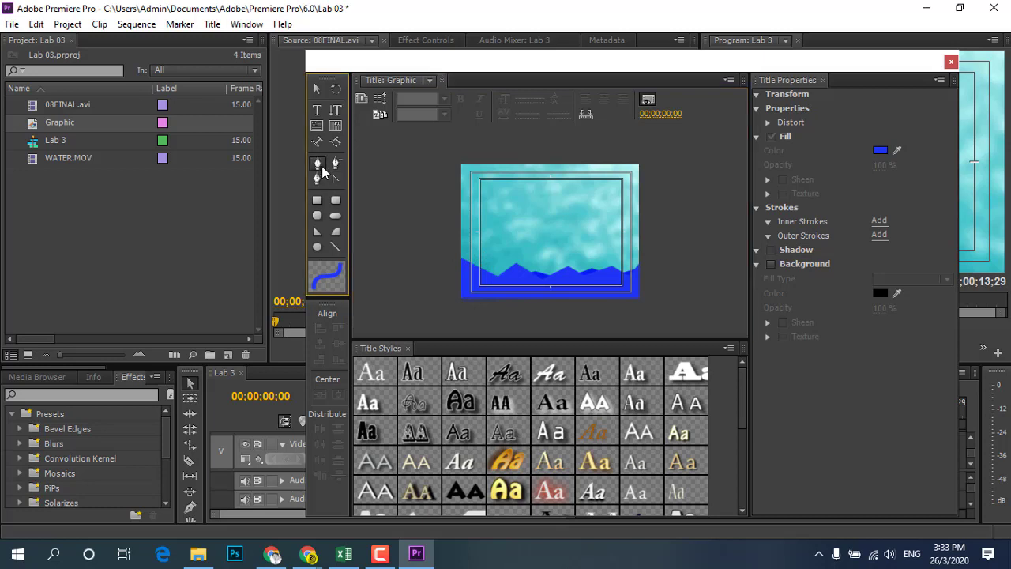
pyautogui.click(461, 252)
pyautogui.click(484, 249)
pyautogui.click(492, 270)
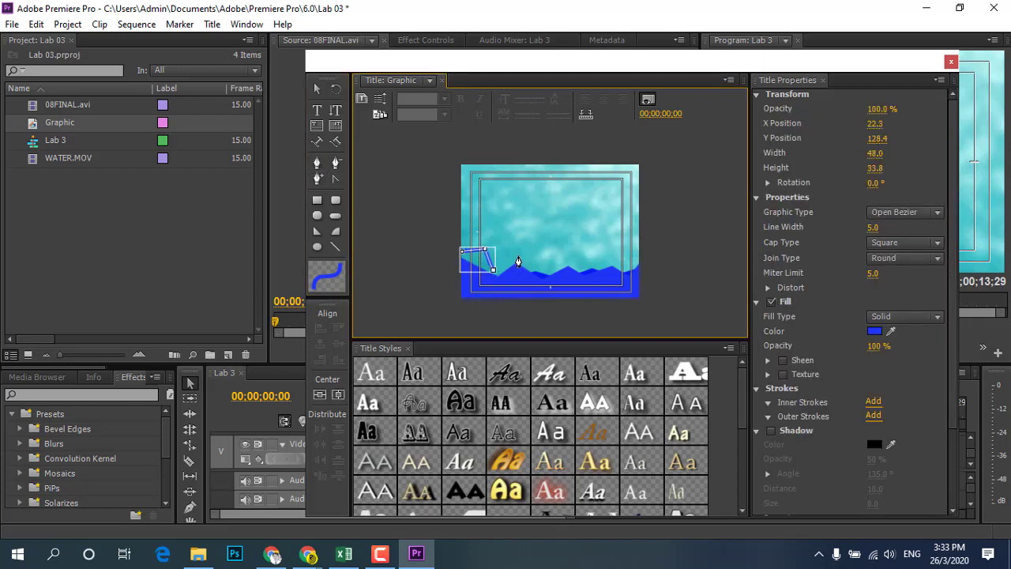
pyautogui.click(519, 255)
pyautogui.click(537, 269)
pyautogui.click(554, 260)
# Step: Extend the zigzag to the right edge and run it down around both bottom corners
pyautogui.click(582, 266)
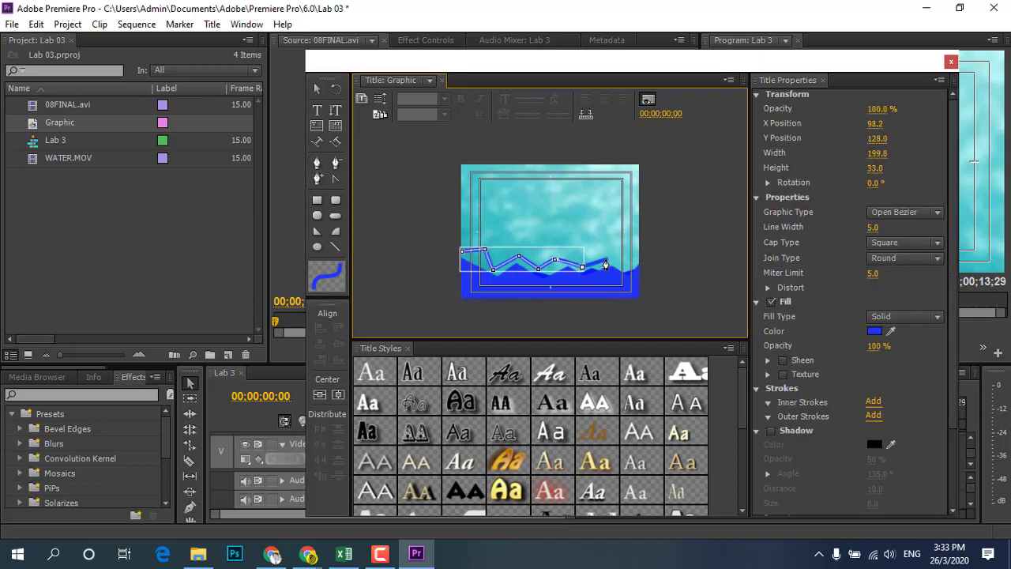
pyautogui.click(605, 260)
pyautogui.click(622, 263)
pyautogui.click(640, 257)
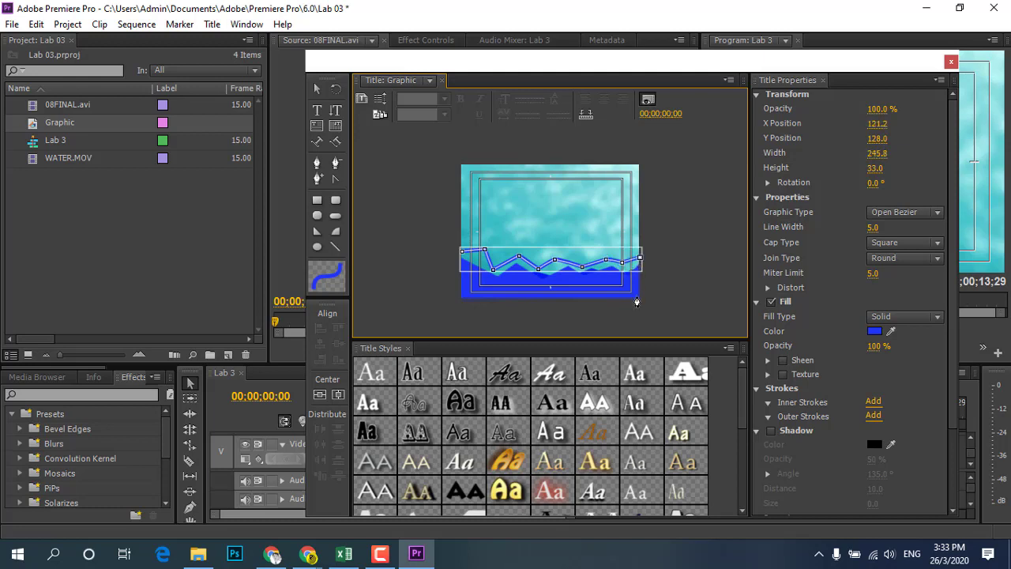
pyautogui.click(640, 302)
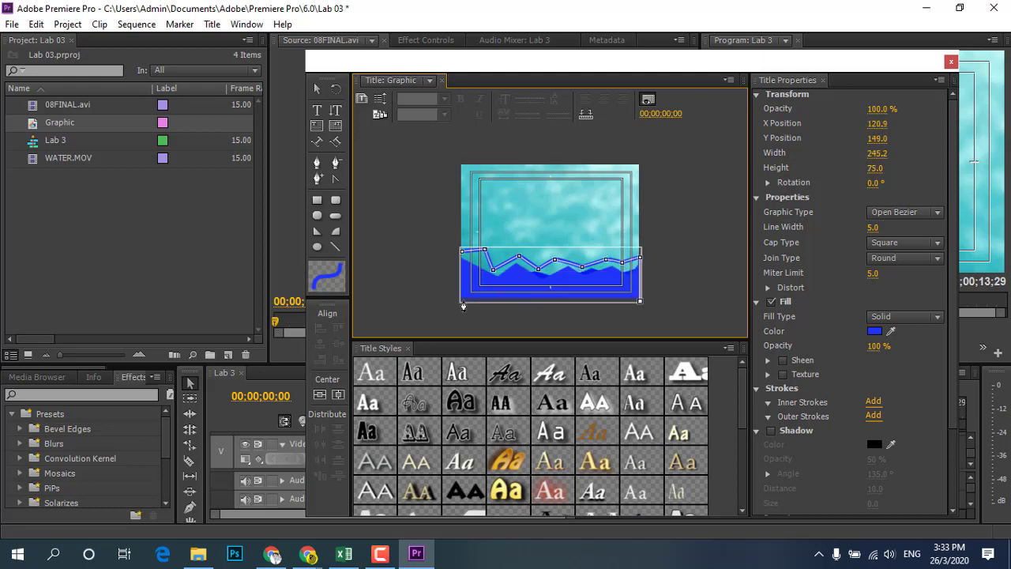
pyautogui.click(460, 301)
# Step: Close the third wave path and make it a Filled Bezier in dark blue (241×70)
pyautogui.click(462, 258)
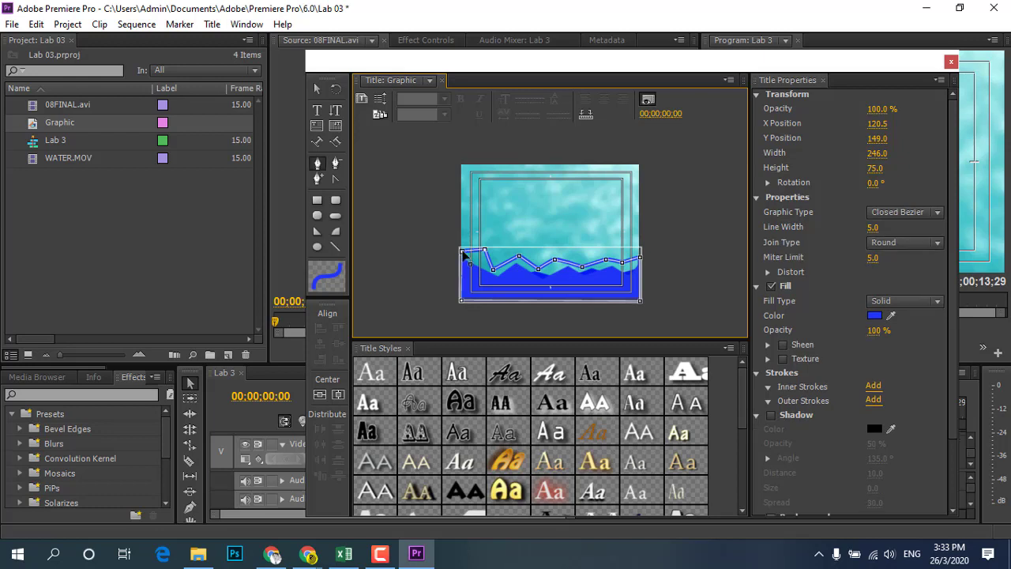
pyautogui.click(902, 301)
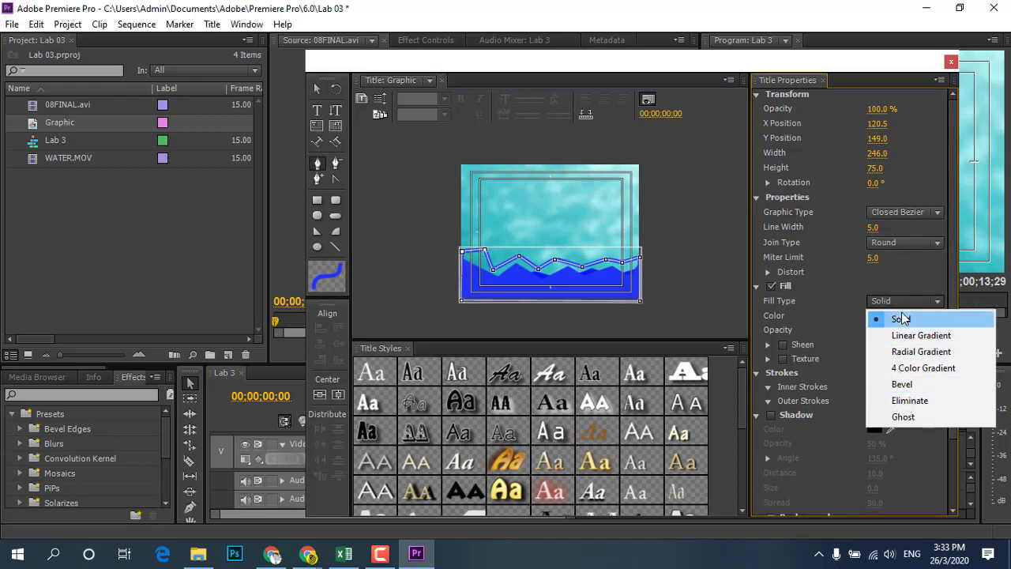
pyautogui.click(898, 214)
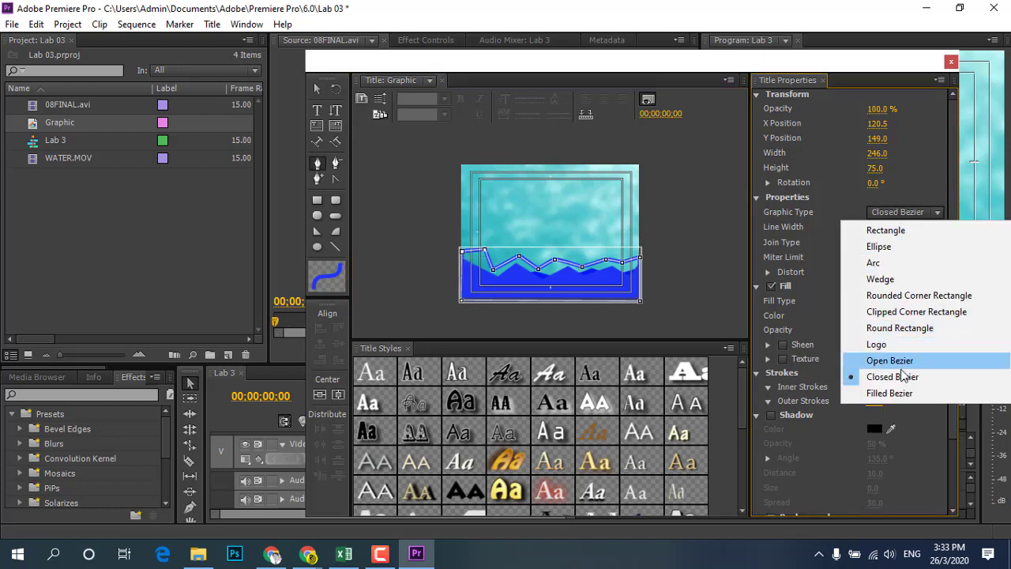
pyautogui.click(900, 394)
pyautogui.click(874, 270)
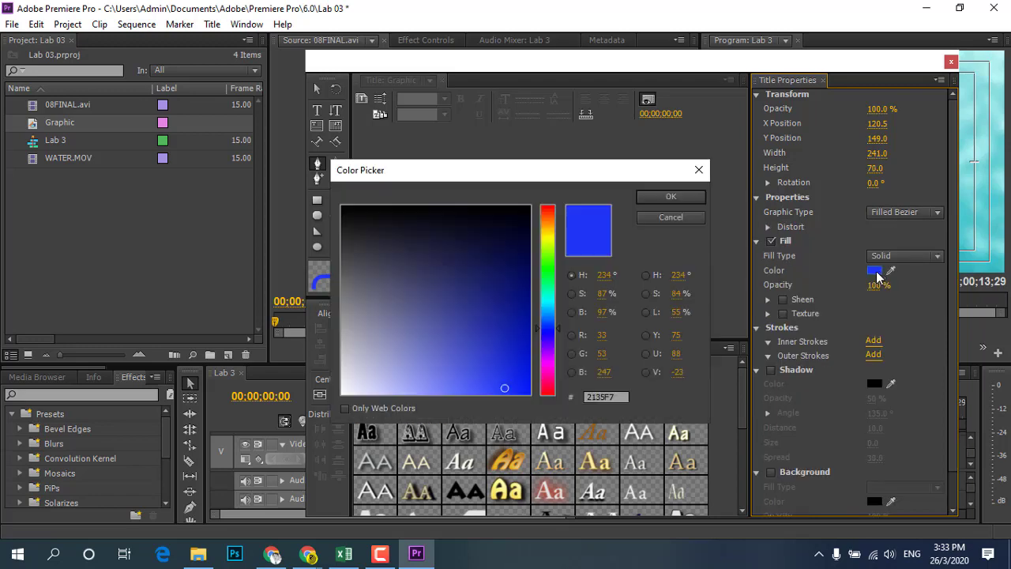
pyautogui.click(518, 333)
pyautogui.click(662, 198)
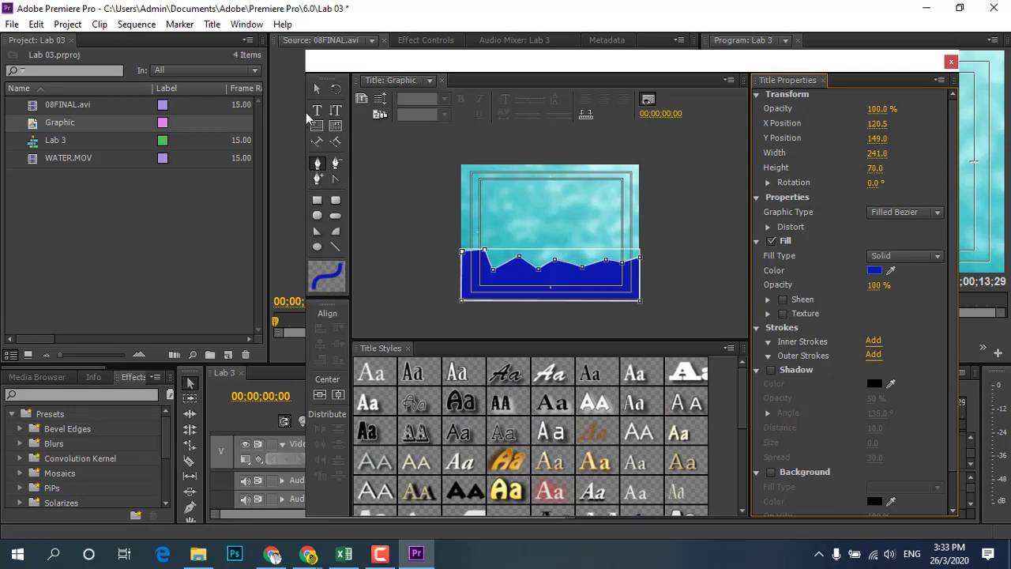
pyautogui.click(317, 89)
pyautogui.moveTo(408, 71); pyautogui.dragTo(486, 71)
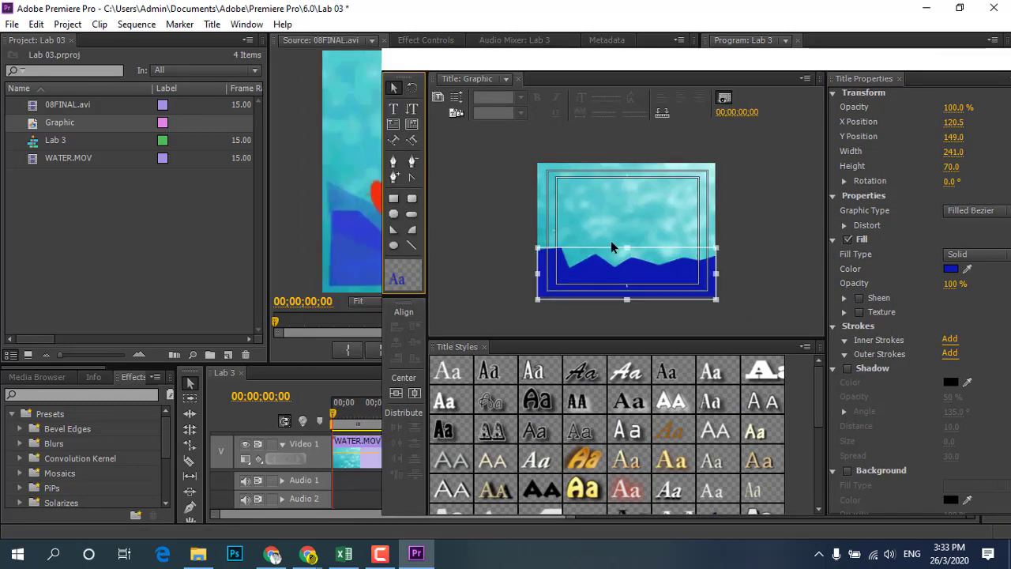
# Step: Send the dark blue wave to the back via Arrange > Send to Back
pyautogui.rightClick(600, 292)
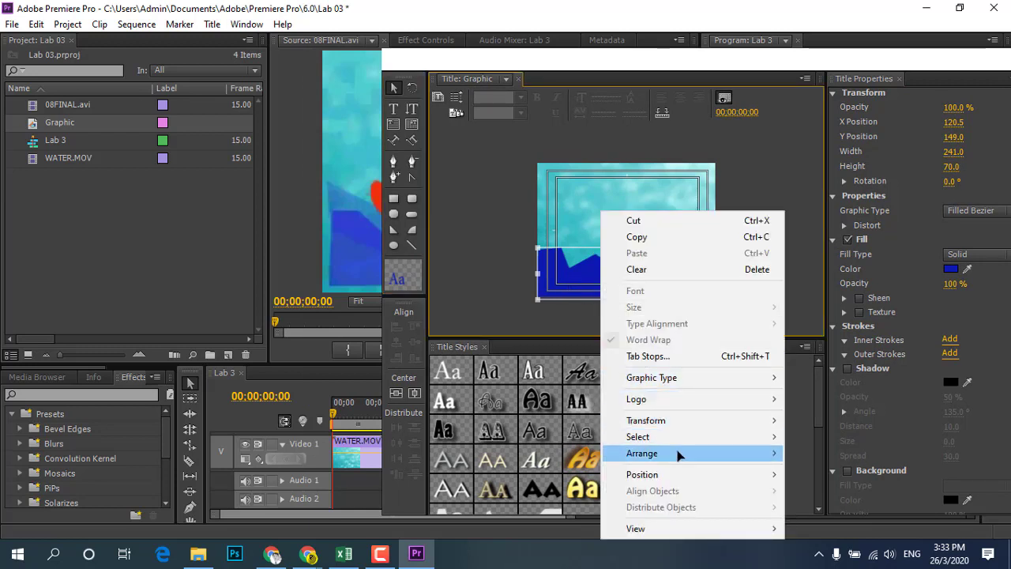
pyautogui.moveTo(677, 454)
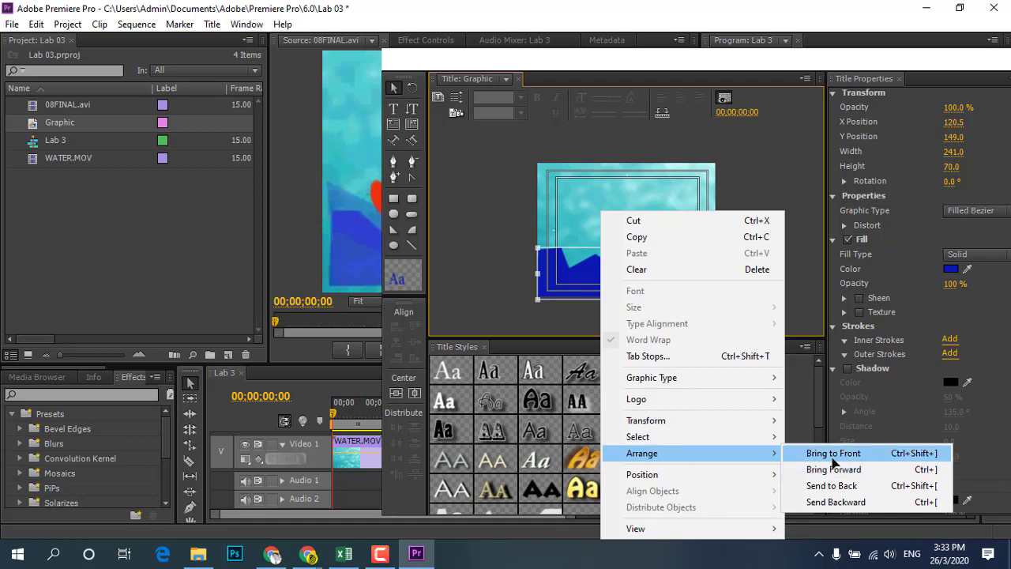
pyautogui.click(865, 487)
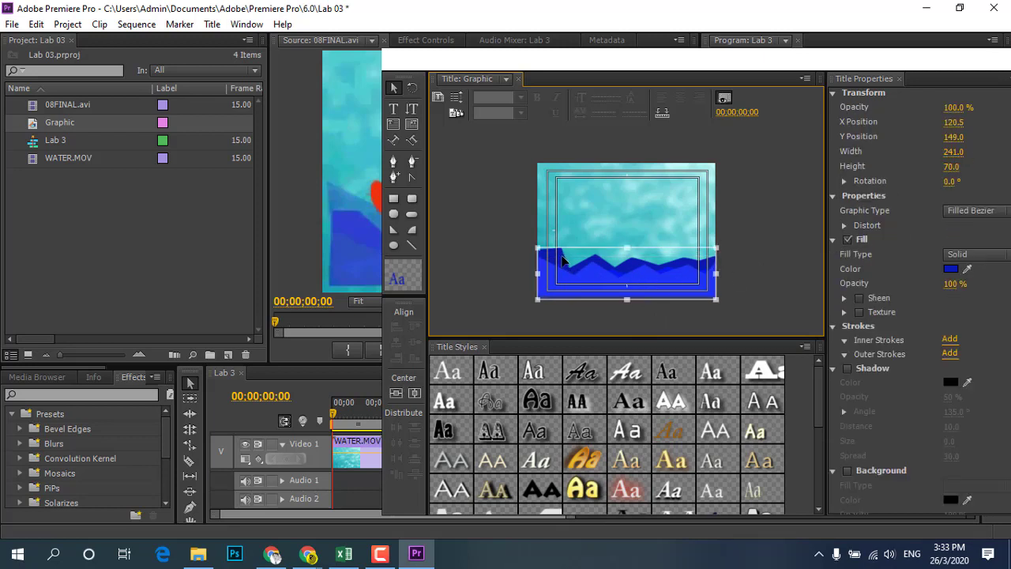
pyautogui.moveTo(562, 260); pyautogui.dragTo(578, 213)
pyautogui.hotkey('ctrl', 'z')
# Step: Bring the bright blue wave to the front and nudge it slightly higher
pyautogui.hotkey('ctrl', 'v')
pyautogui.moveTo(615, 277)
pyautogui.mouseDown()
pyautogui.moveTo(623, 230)
pyautogui.moveTo(617, 277)
pyautogui.mouseUp()
pyautogui.rightClick(617, 277)
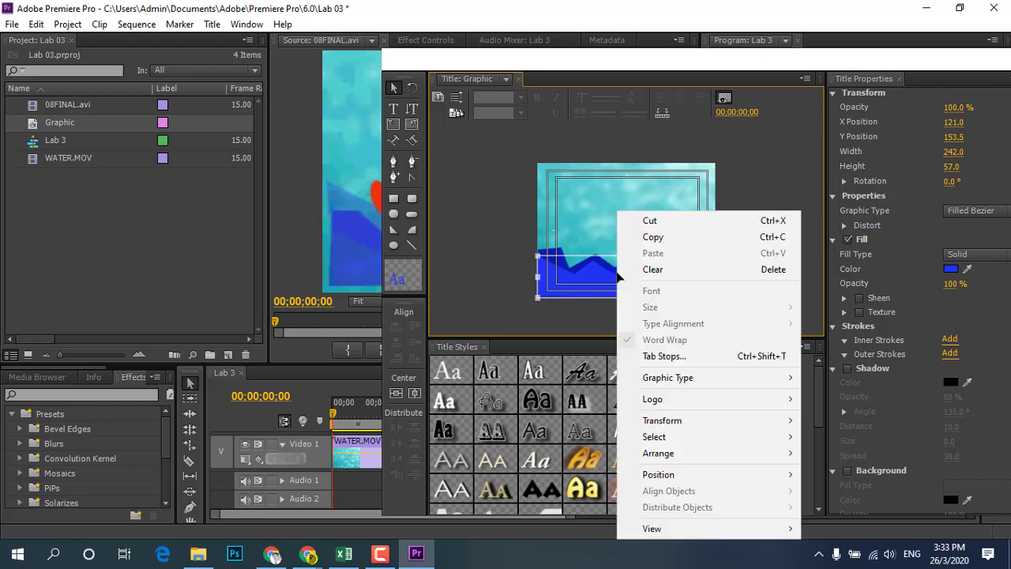
pyautogui.moveTo(708, 454)
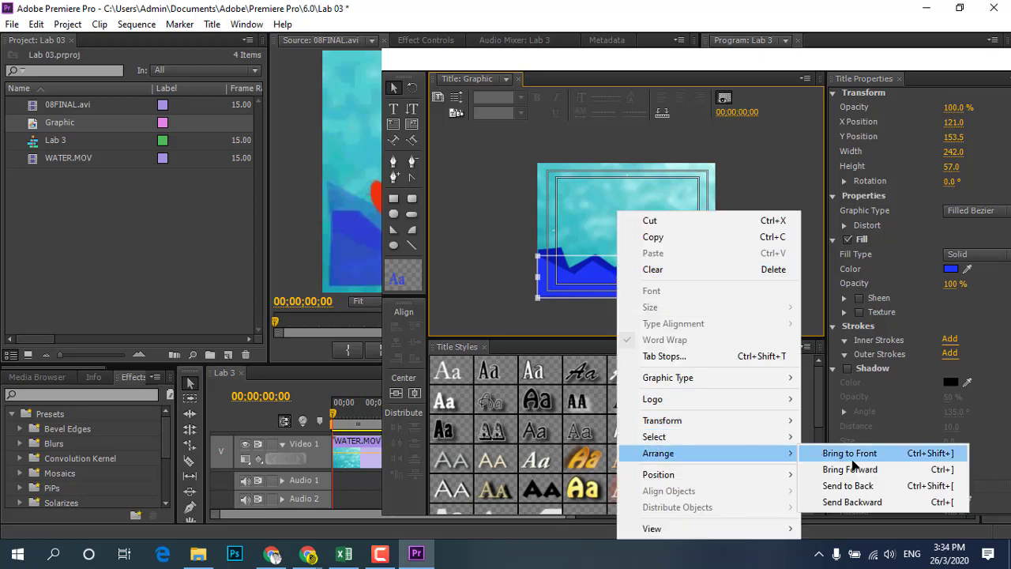
pyautogui.click(855, 460)
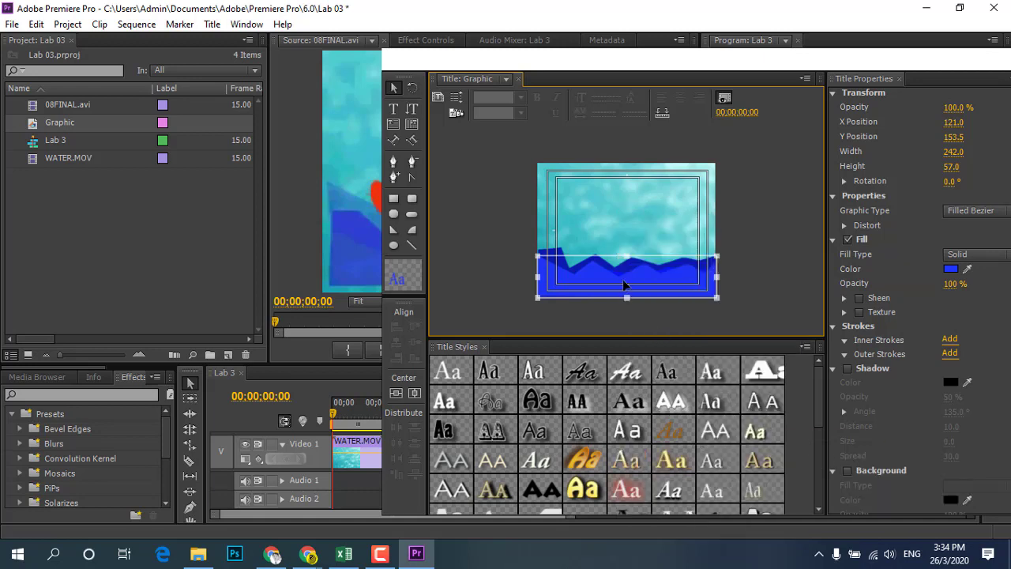
pyautogui.moveTo(614, 277); pyautogui.dragTo(627, 270)
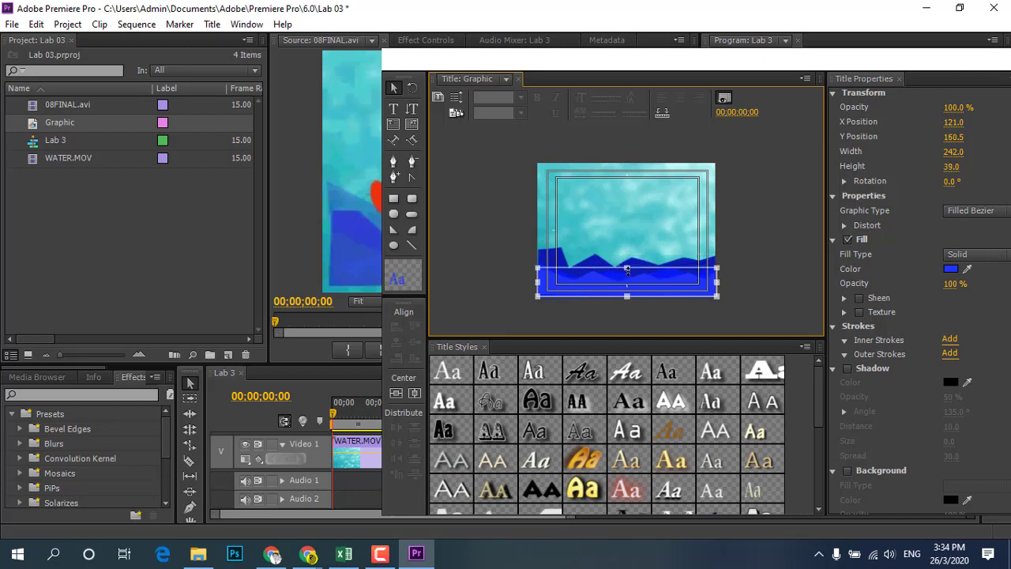
# Step: Flatten the front wave by lowering its top edge and reduce its opacity
pyautogui.click(678, 305)
pyautogui.click(614, 294)
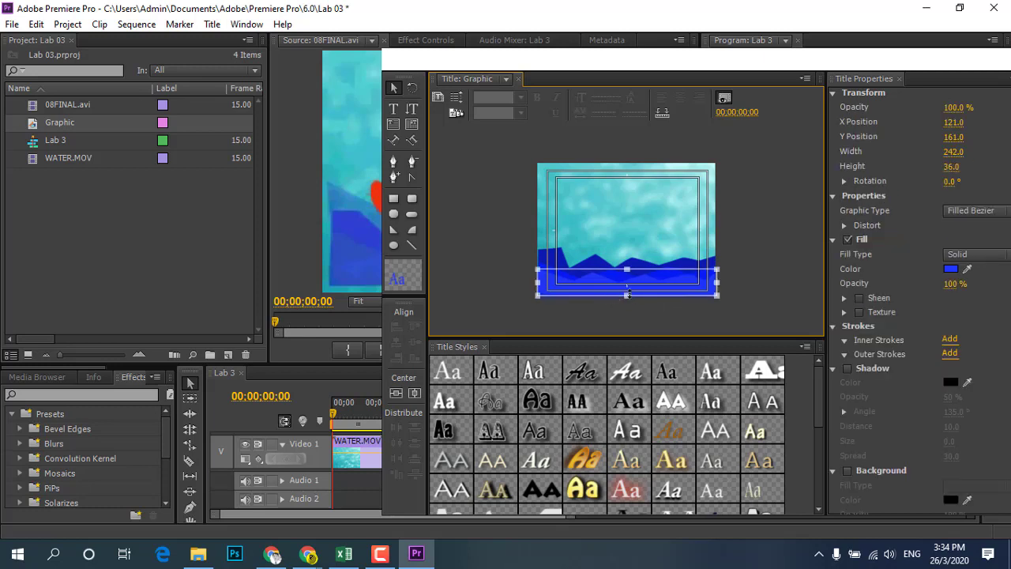
pyautogui.moveTo(594, 273); pyautogui.dragTo(592, 250)
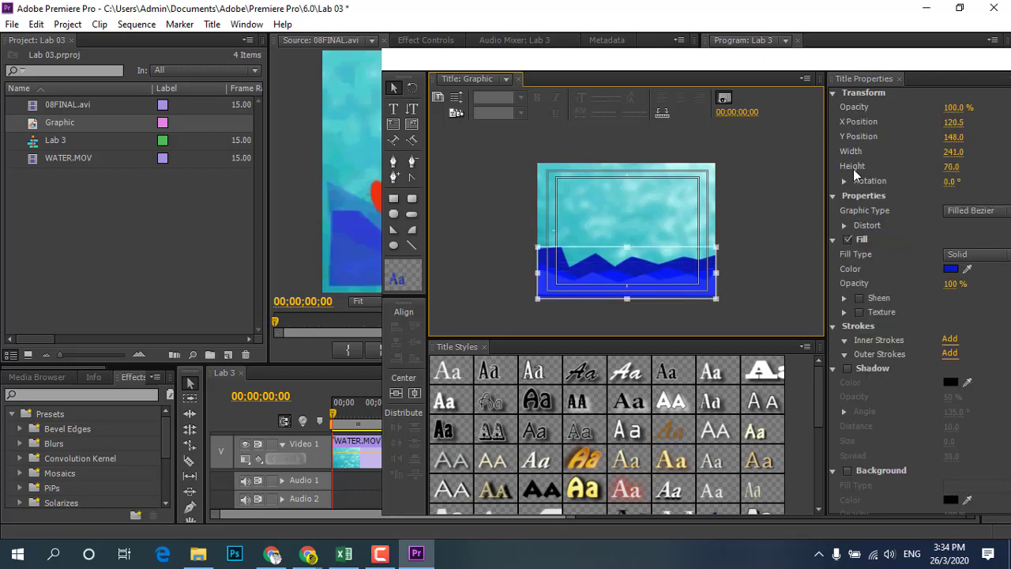
pyautogui.moveTo(732, 66); pyautogui.dragTo(616, 58)
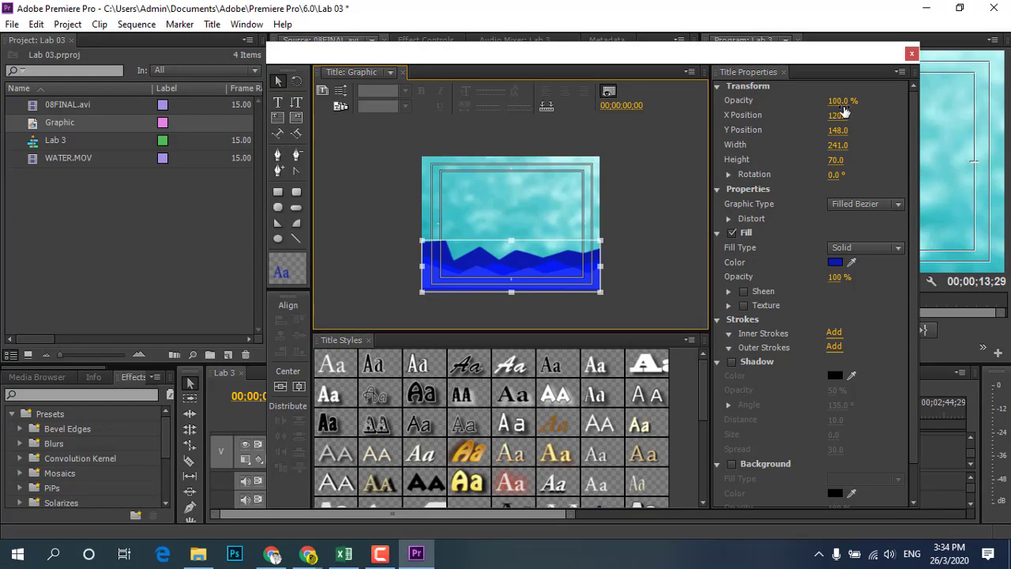
pyautogui.moveTo(843, 103); pyautogui.dragTo(803, 103)
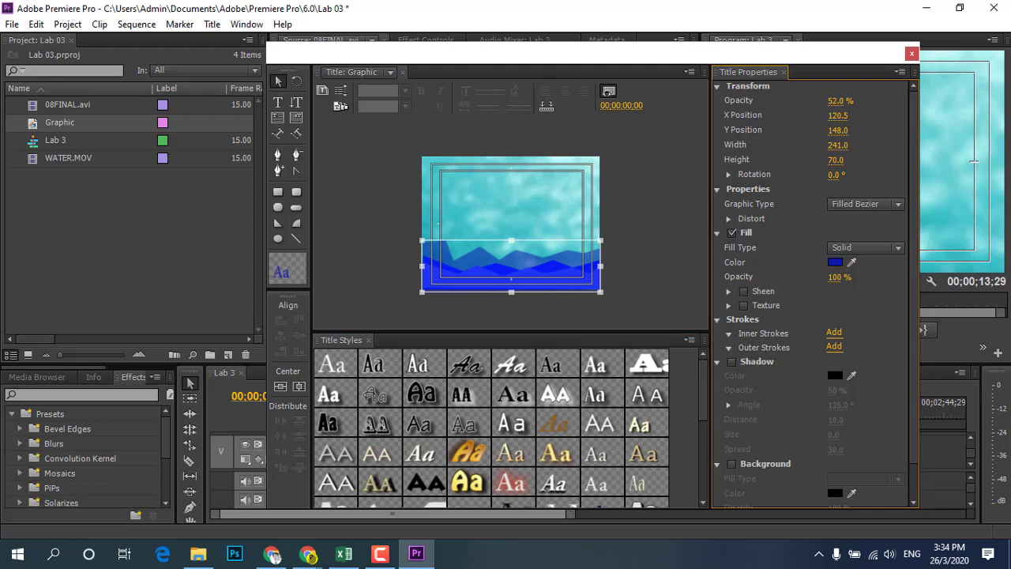
pyautogui.moveTo(501, 54); pyautogui.dragTo(618, 85)
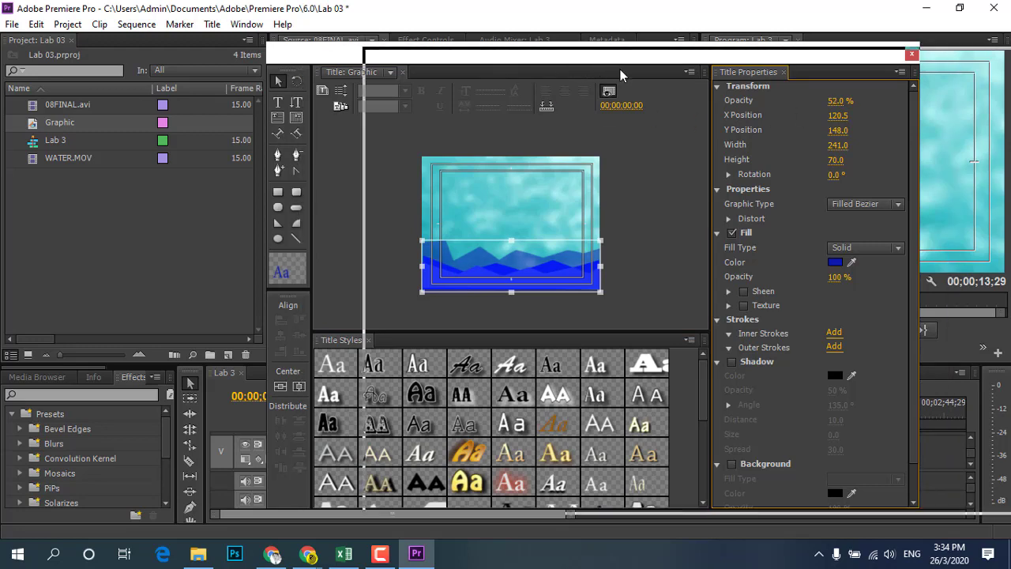
pyautogui.moveTo(628, 249); pyautogui.dragTo(629, 262)
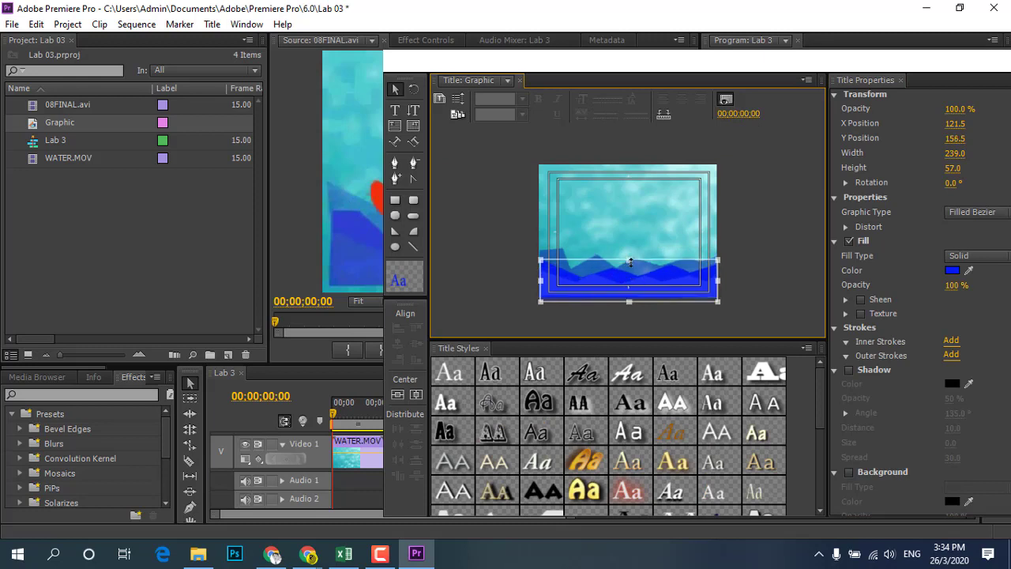
pyautogui.moveTo(957, 108); pyautogui.dragTo(945, 108)
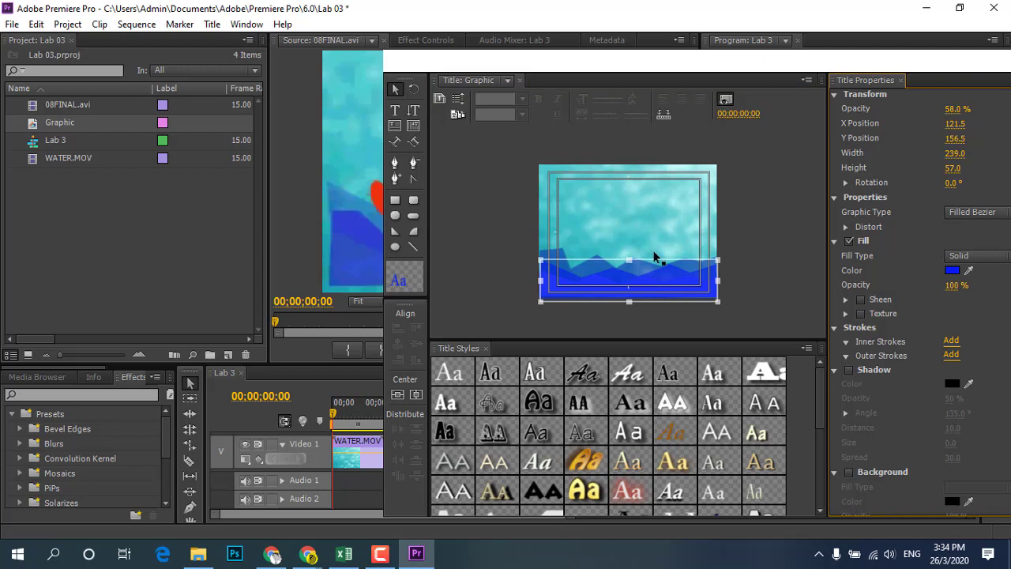
pyautogui.moveTo(631, 283); pyautogui.dragTo(605, 298)
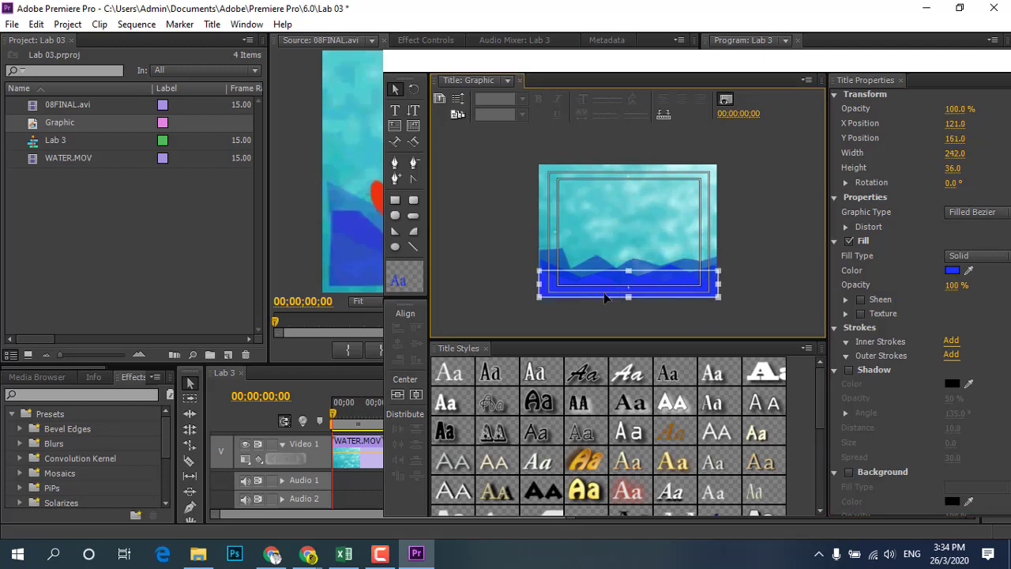
# Step: Change the front wave's fill to dark navy and lower its opacity to 34%
pyautogui.click(947, 122)
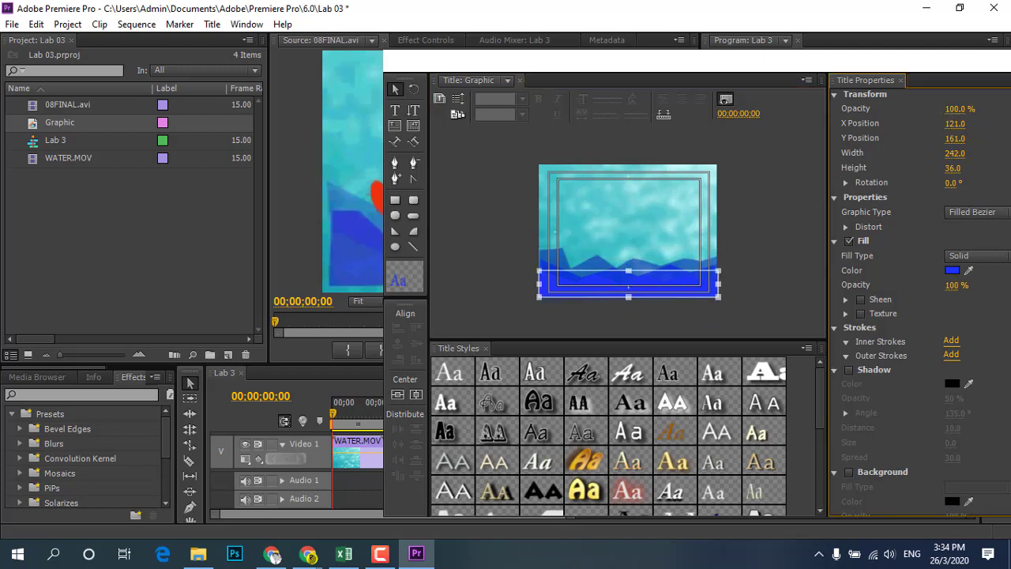
pyautogui.click(951, 270)
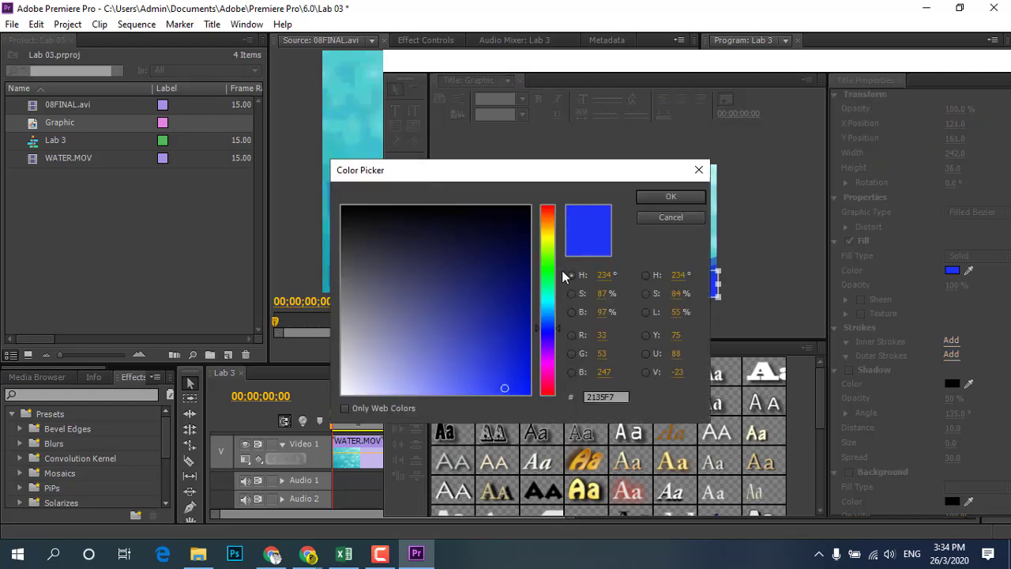
pyautogui.click(522, 282)
pyautogui.click(648, 197)
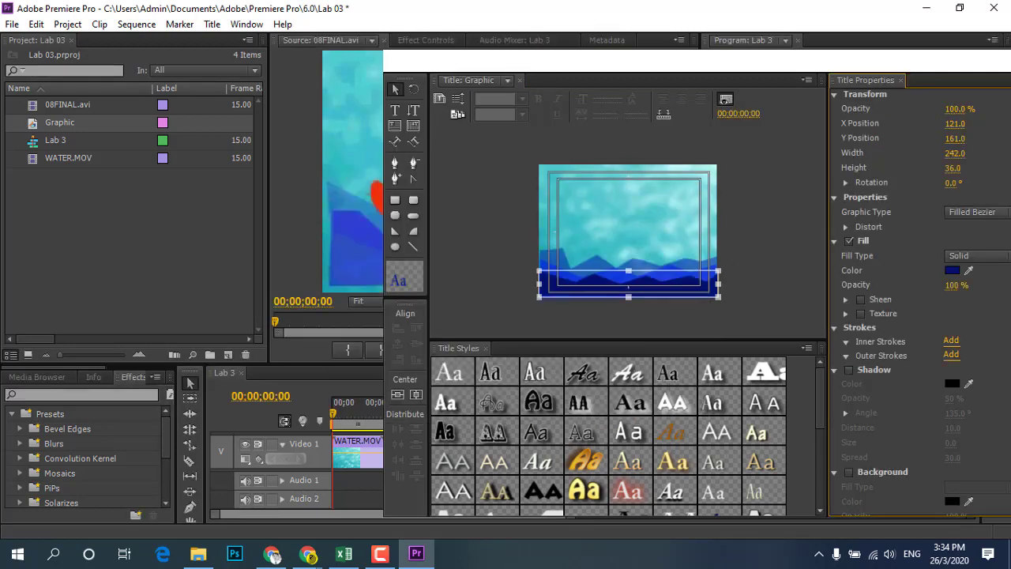
pyautogui.moveTo(956, 108); pyautogui.dragTo(947, 108)
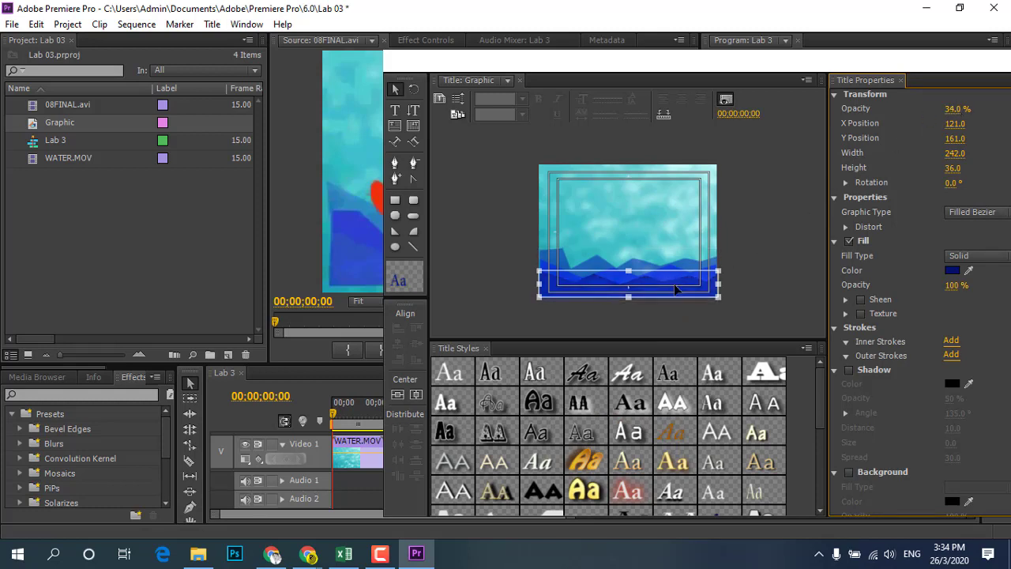
pyautogui.click(632, 298)
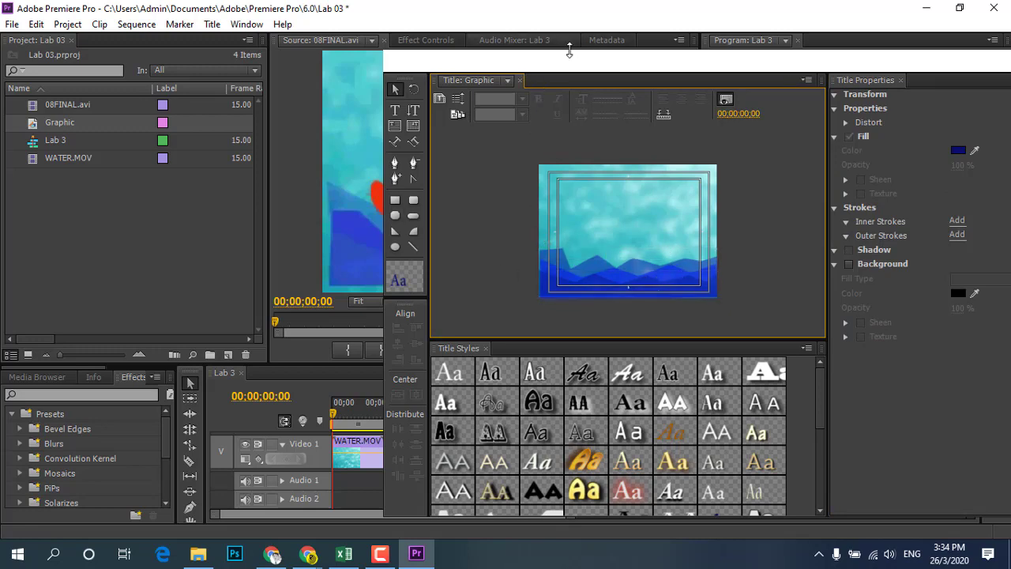
# Step: Narrow the Project list and reposition the Titler so the Otto reference shows beside the title
pyautogui.moveTo(562, 61)
pyautogui.mouseDown()
pyautogui.moveTo(695, 65)
pyautogui.moveTo(665, 47)
pyautogui.mouseUp()
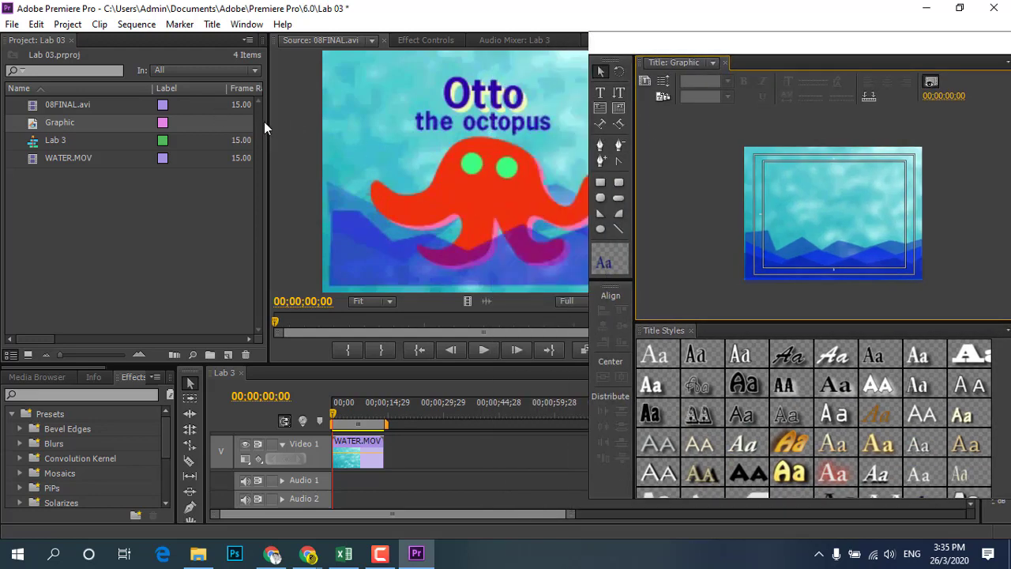
pyautogui.click(264, 122)
pyautogui.moveTo(269, 122); pyautogui.dragTo(104, 117)
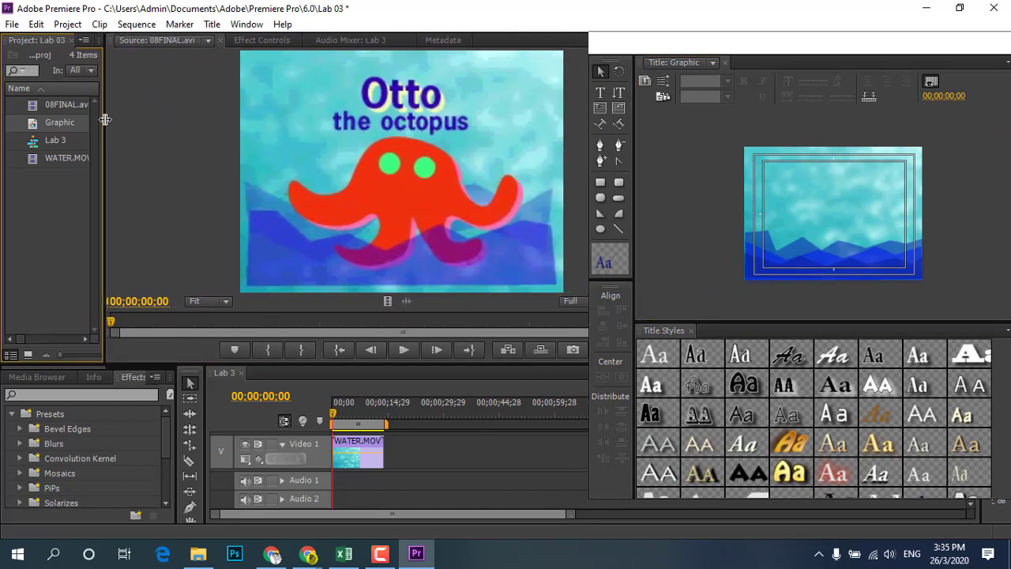
pyautogui.moveTo(654, 45); pyautogui.dragTo(632, 22)
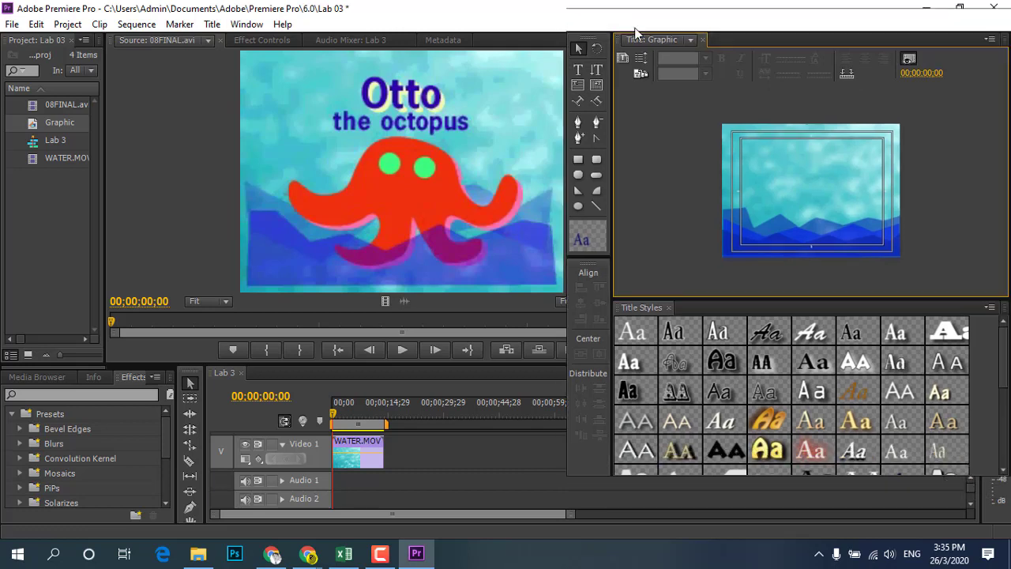
pyautogui.moveTo(719, 32); pyautogui.dragTo(623, 20)
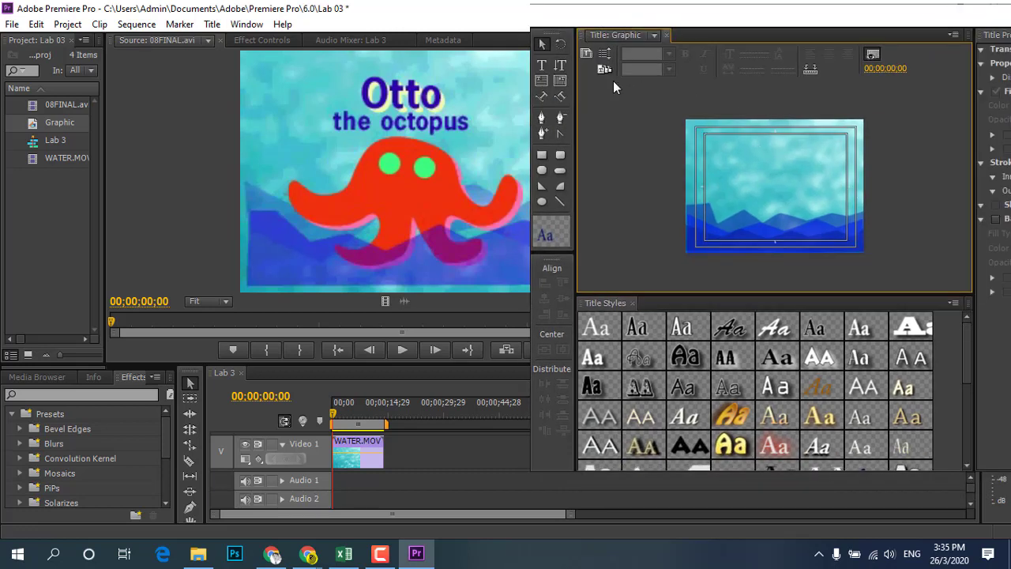
pyautogui.click(541, 118)
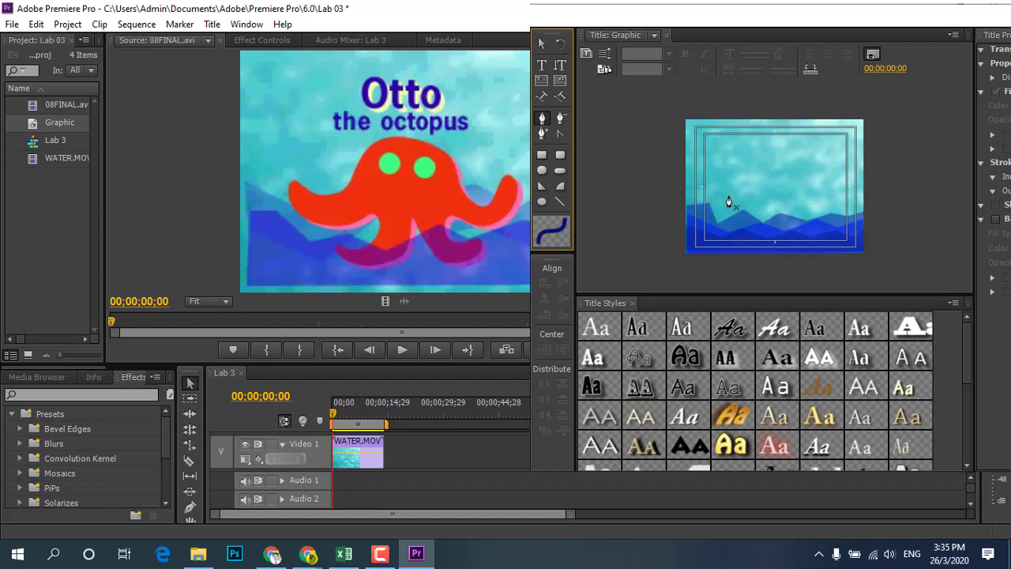
# Step: Trace the octopus head's top and right side with curved Pen anchors
pyautogui.click(724, 197)
pyautogui.moveTo(754, 199); pyautogui.dragTo(766, 188)
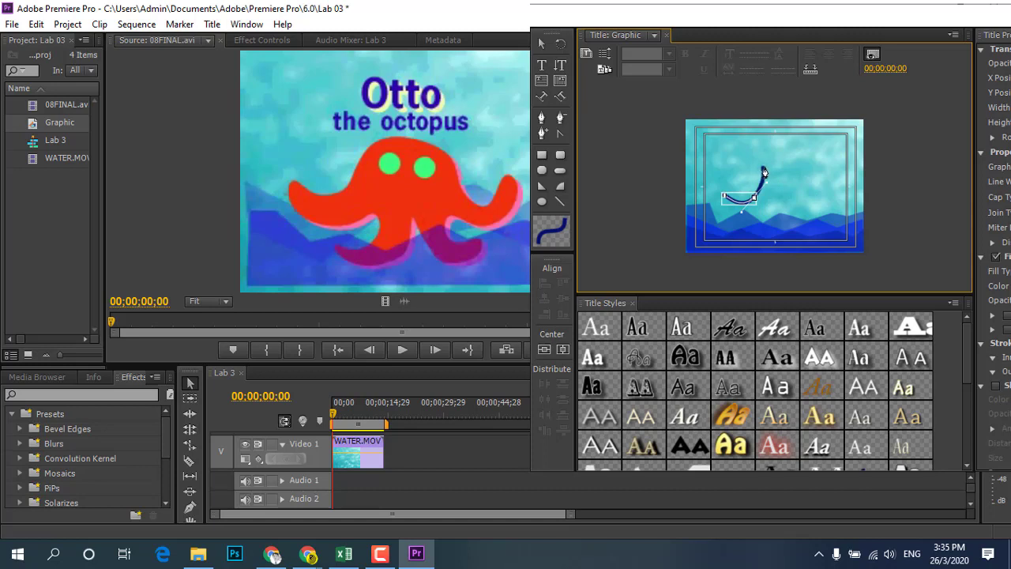
pyautogui.click(763, 168)
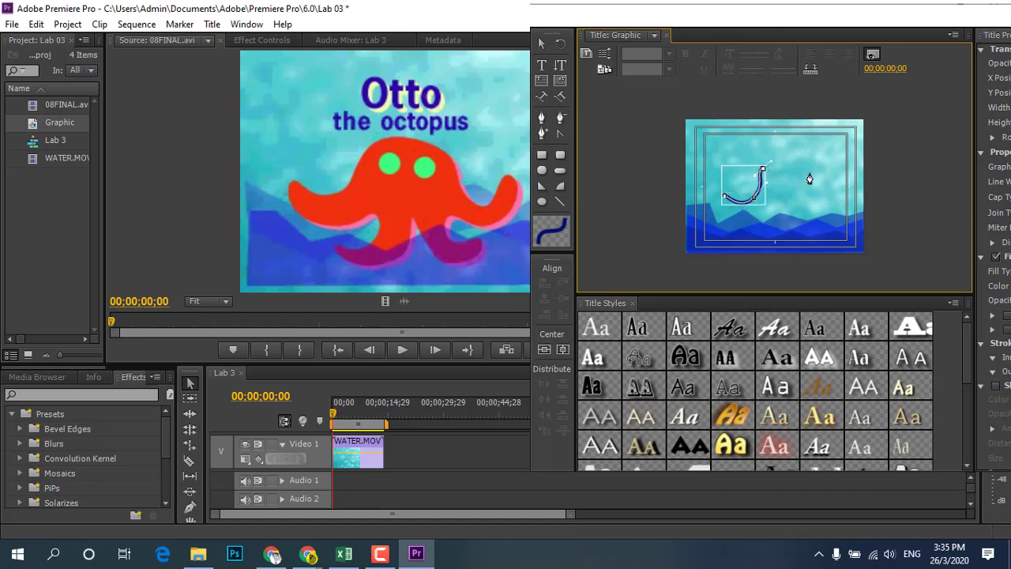
pyautogui.moveTo(809, 172)
pyautogui.mouseDown()
pyautogui.moveTo(826, 217)
pyautogui.moveTo(859, 194)
pyautogui.mouseUp()
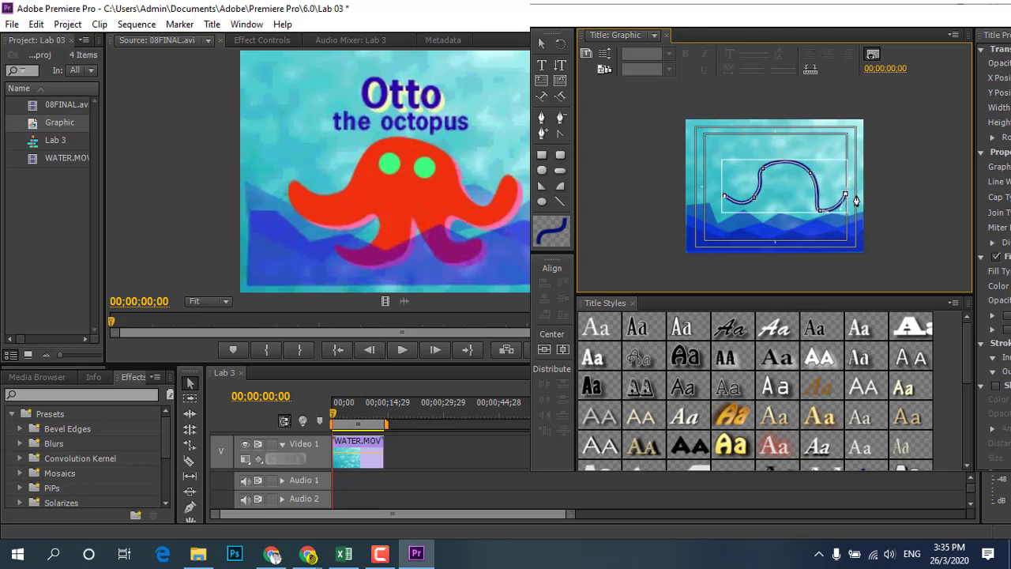
pyautogui.moveTo(856, 196)
pyautogui.mouseDown()
pyautogui.moveTo(822, 227)
pyautogui.moveTo(790, 204)
pyautogui.mouseUp()
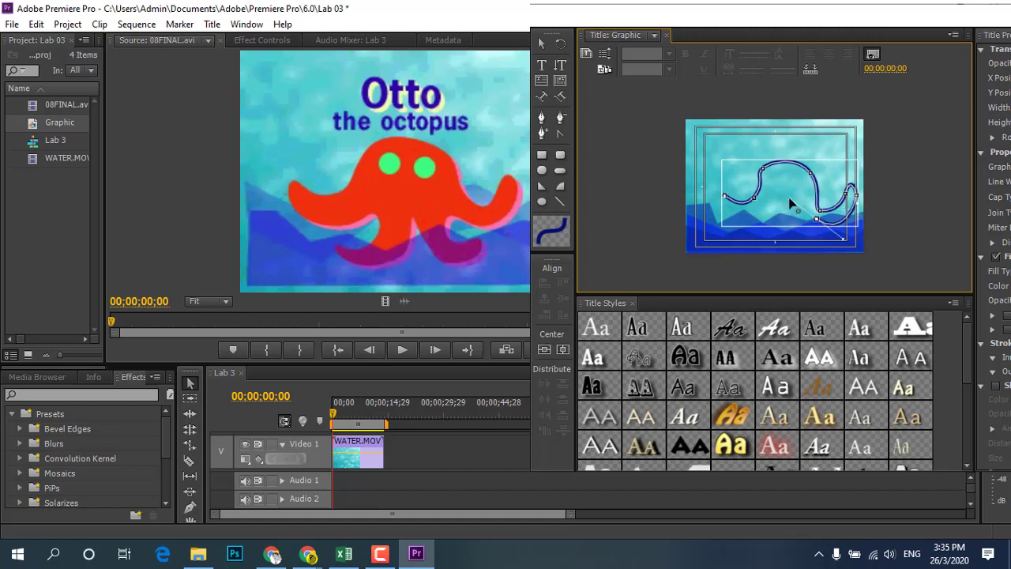
# Step: Curl the outline into tentacles and close it at the first anchor (185 × 116.5)
pyautogui.click(805, 223)
pyautogui.moveTo(814, 240); pyautogui.dragTo(800, 245)
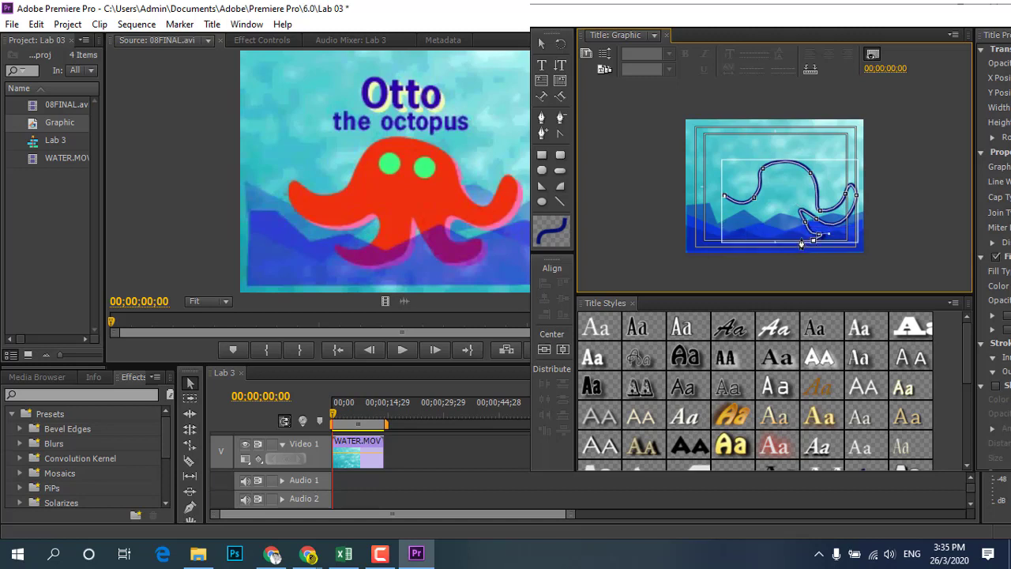
pyautogui.moveTo(788, 222); pyautogui.dragTo(771, 249)
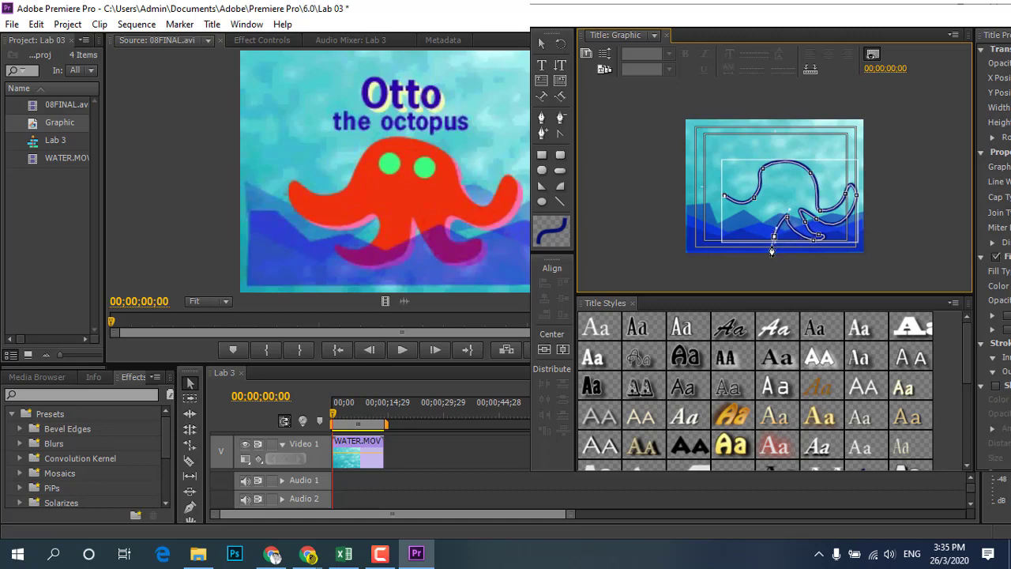
pyautogui.moveTo(742, 240); pyautogui.dragTo(771, 214)
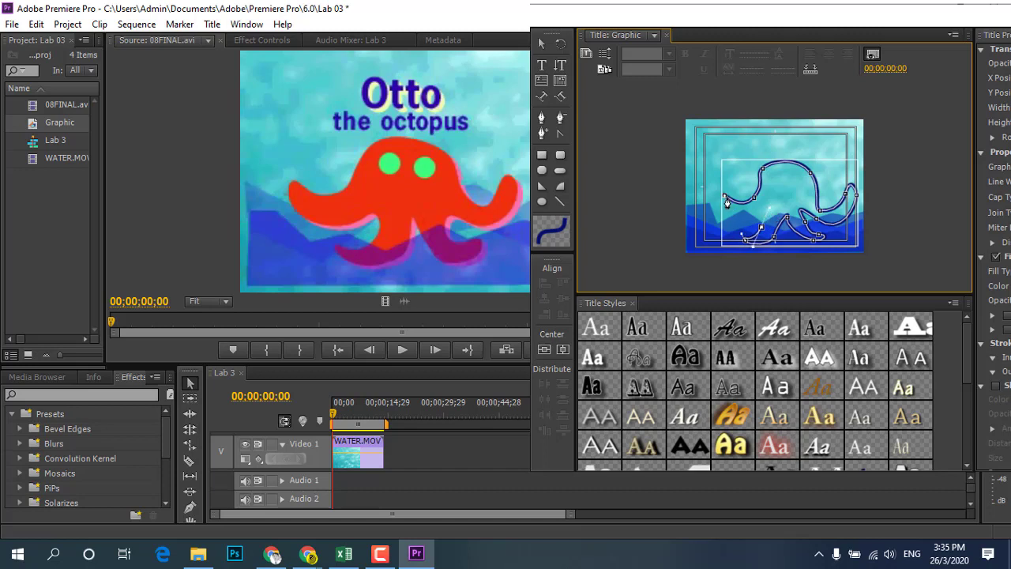
pyautogui.moveTo(724, 197); pyautogui.dragTo(712, 241)
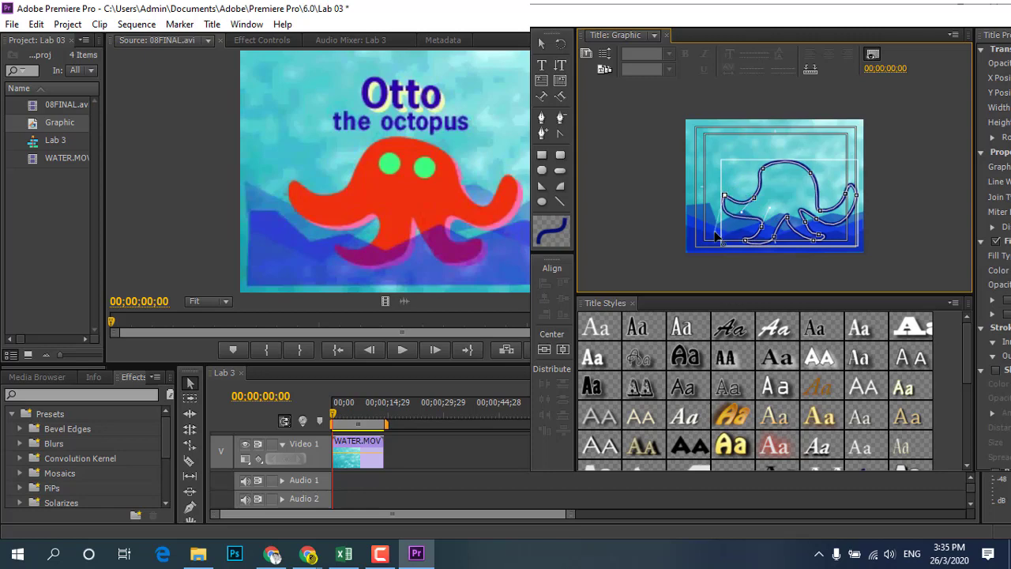
pyautogui.press('p')
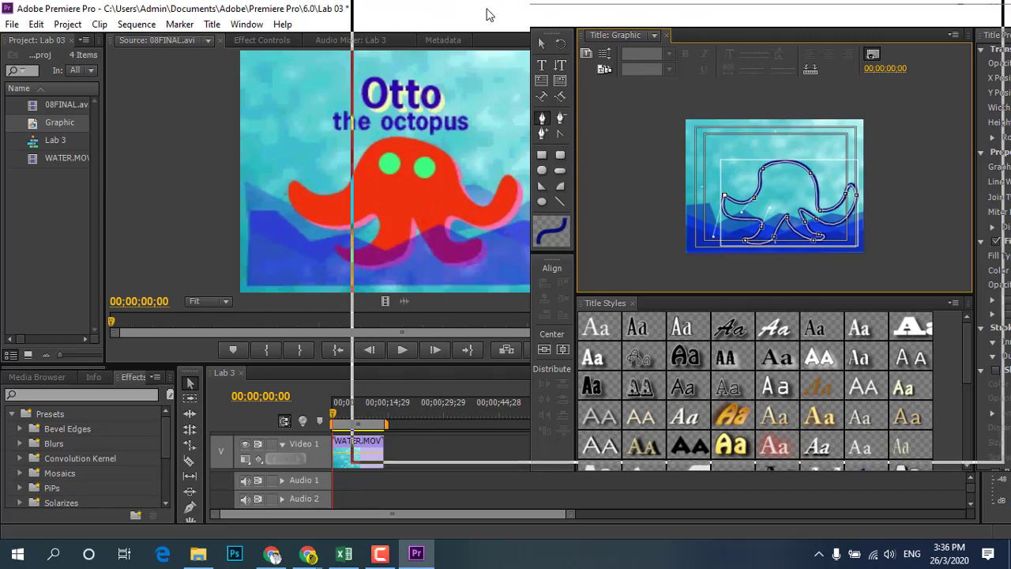
pyautogui.moveTo(695, 28); pyautogui.dragTo(449, 34)
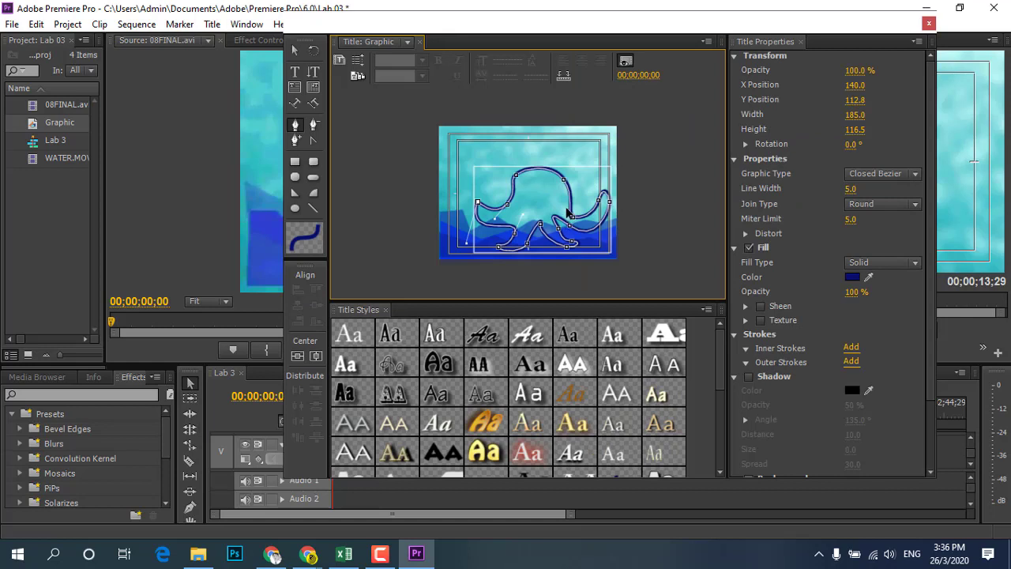
# Step: Reshape the octopus tentacles and head curves into a 181 by 117.2 closed bezier outline
pyautogui.press('v')
pyautogui.press('p')
pyautogui.click(294, 124)
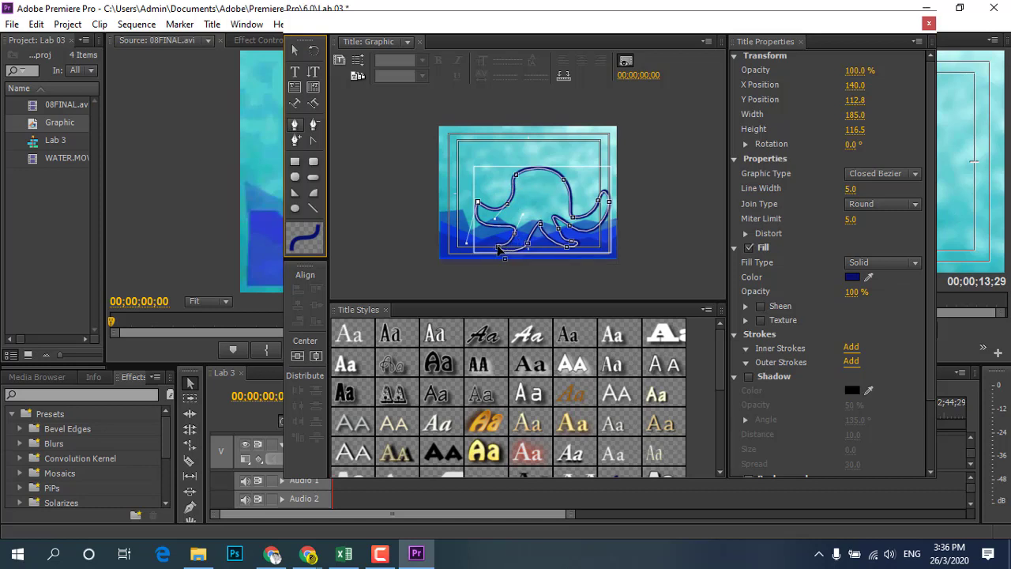
pyautogui.moveTo(498, 249); pyautogui.dragTo(485, 248)
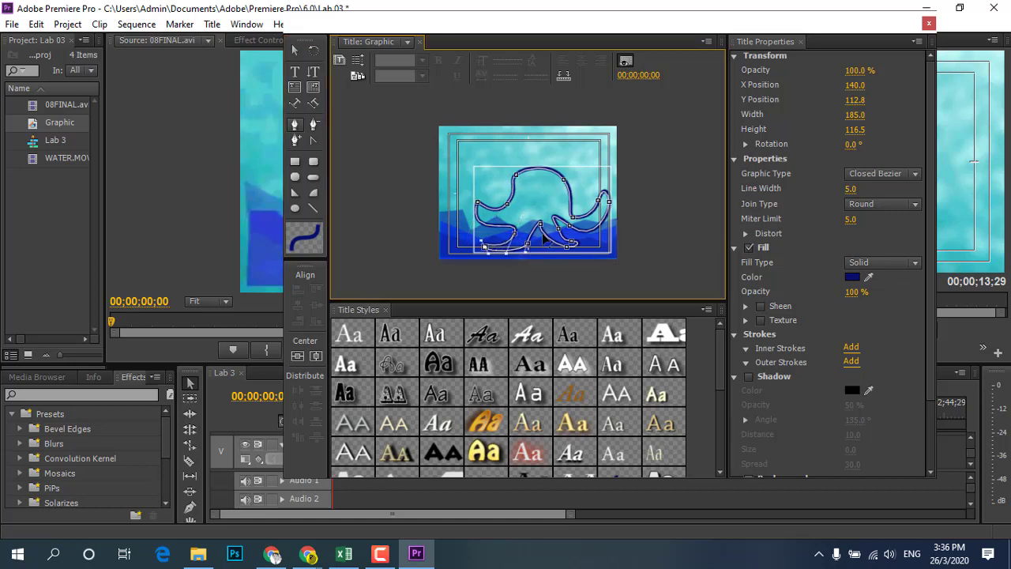
pyautogui.moveTo(542, 228)
pyautogui.mouseDown()
pyautogui.moveTo(530, 231)
pyautogui.moveTo(556, 232)
pyautogui.moveTo(558, 252)
pyautogui.moveTo(541, 227)
pyautogui.mouseUp()
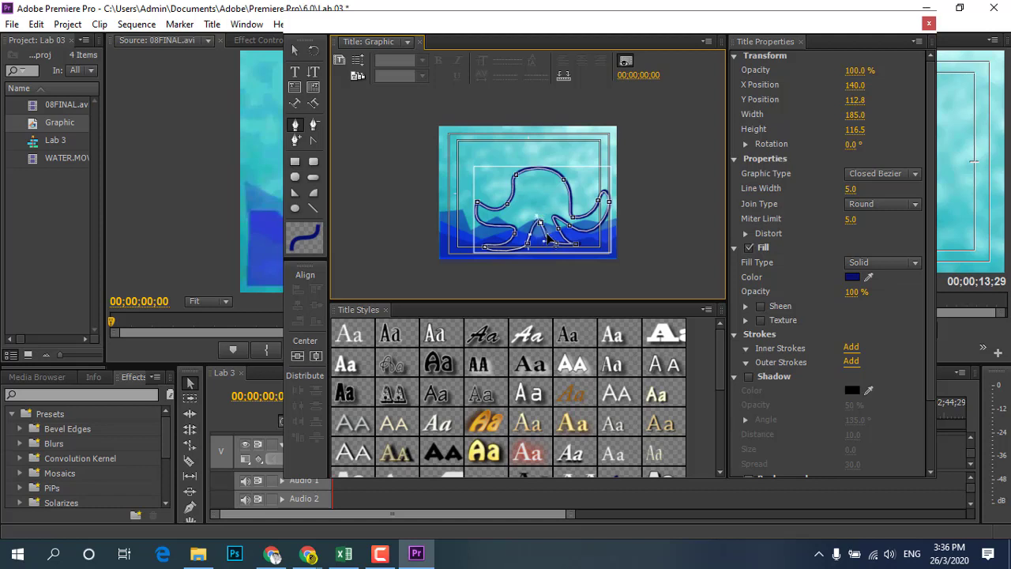
pyautogui.moveTo(537, 216)
pyautogui.mouseDown()
pyautogui.moveTo(612, 208)
pyautogui.moveTo(591, 220)
pyautogui.mouseUp()
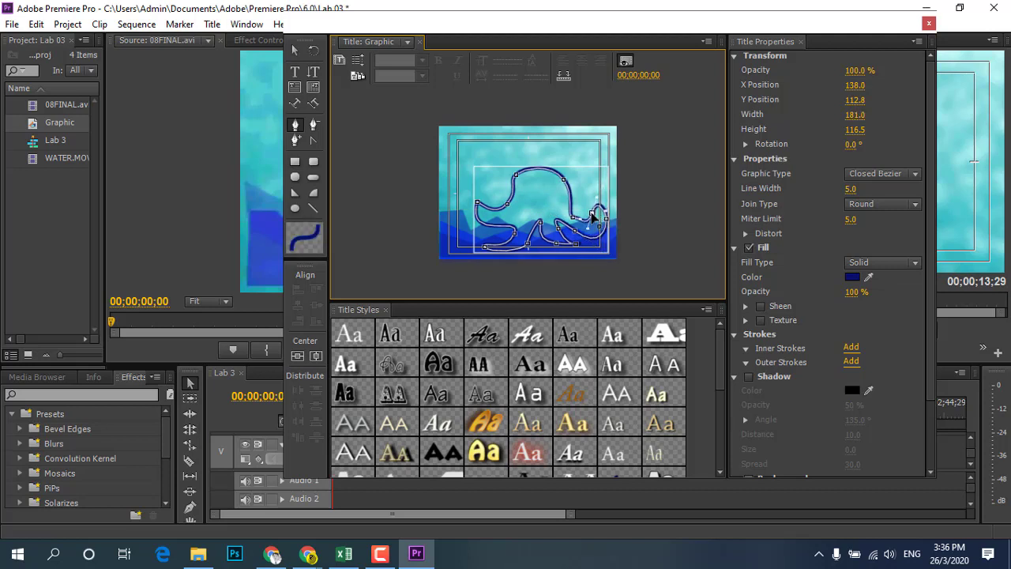
pyautogui.moveTo(582, 225); pyautogui.dragTo(574, 229)
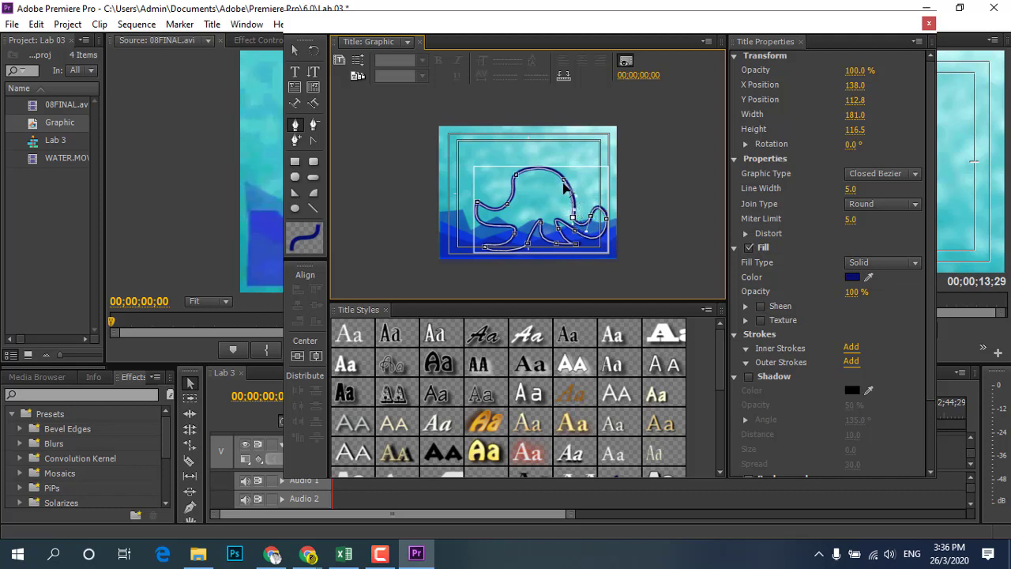
pyautogui.moveTo(564, 185)
pyautogui.mouseDown()
pyautogui.moveTo(526, 182)
pyautogui.moveTo(533, 169)
pyautogui.moveTo(559, 213)
pyautogui.mouseUp()
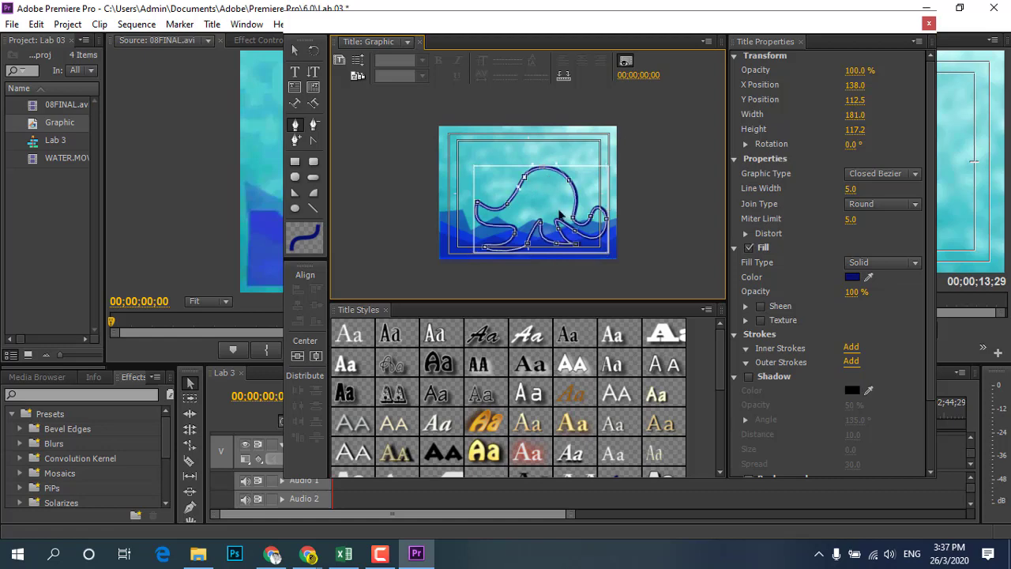
pyautogui.moveTo(559, 213); pyautogui.dragTo(554, 193)
pyautogui.moveTo(407, 26)
pyautogui.mouseDown()
pyautogui.moveTo(509, 71)
pyautogui.moveTo(612, 90)
pyautogui.mouseUp()
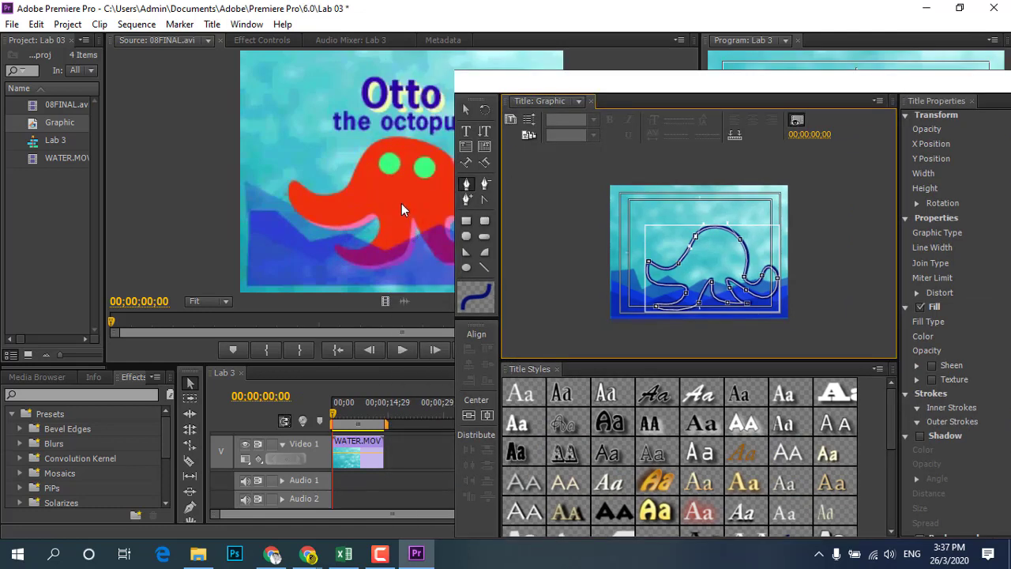
pyautogui.moveTo(626, 86); pyautogui.dragTo(389, 76)
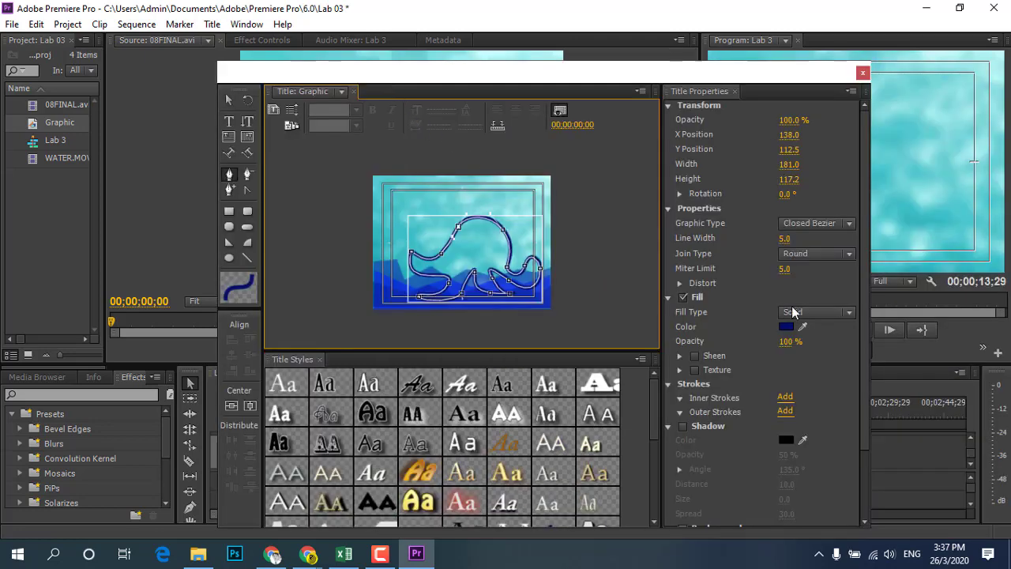
# Step: Make the octopus a Filled Bezier with a bright magenta F606E8 fill
pyautogui.click(828, 223)
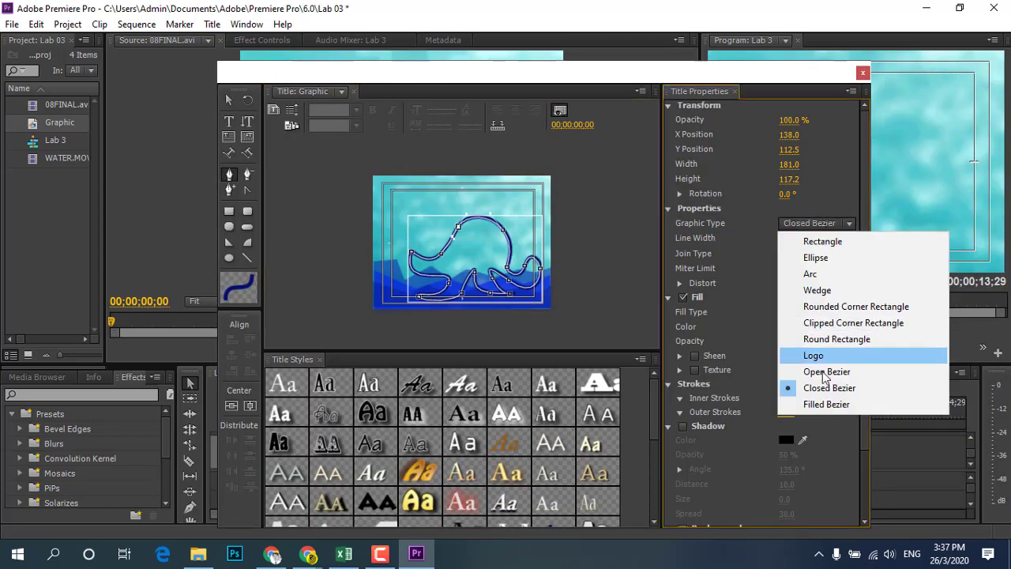
pyautogui.click(828, 406)
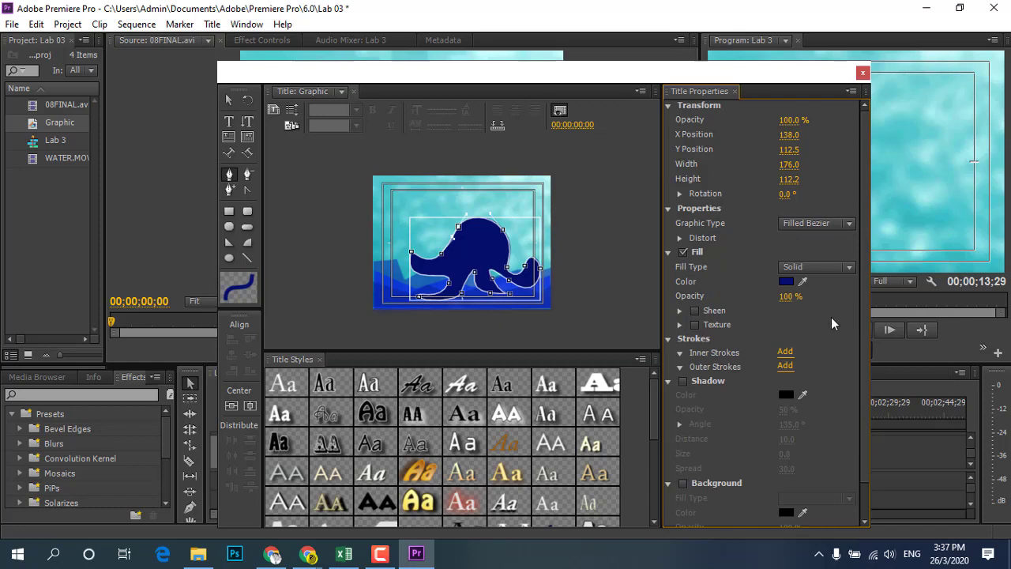
pyautogui.click(786, 281)
pyautogui.click(548, 372)
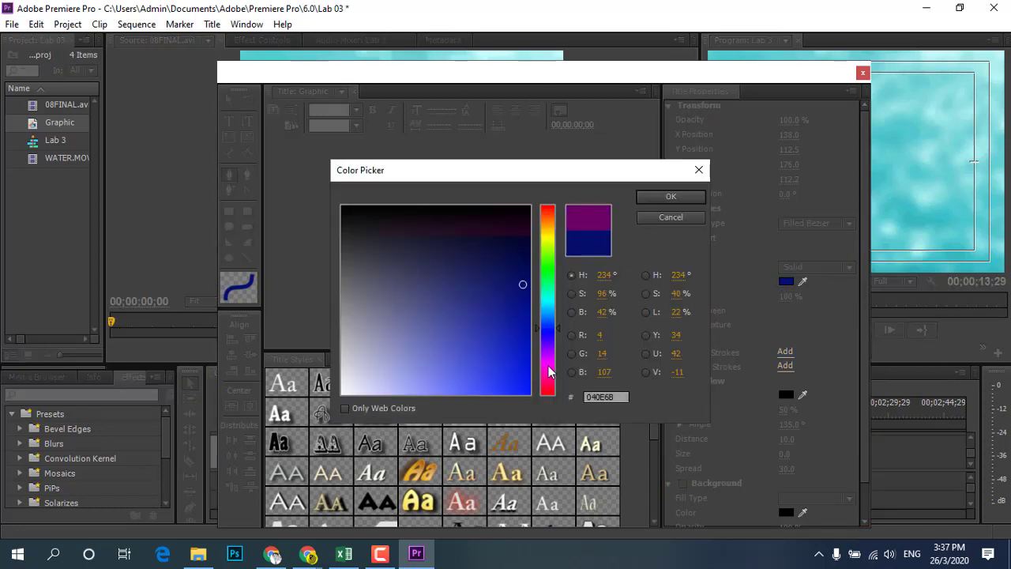
pyautogui.moveTo(511, 352)
pyautogui.mouseDown()
pyautogui.moveTo(525, 387)
pyautogui.moveTo(550, 383)
pyautogui.mouseUp()
pyautogui.click(641, 197)
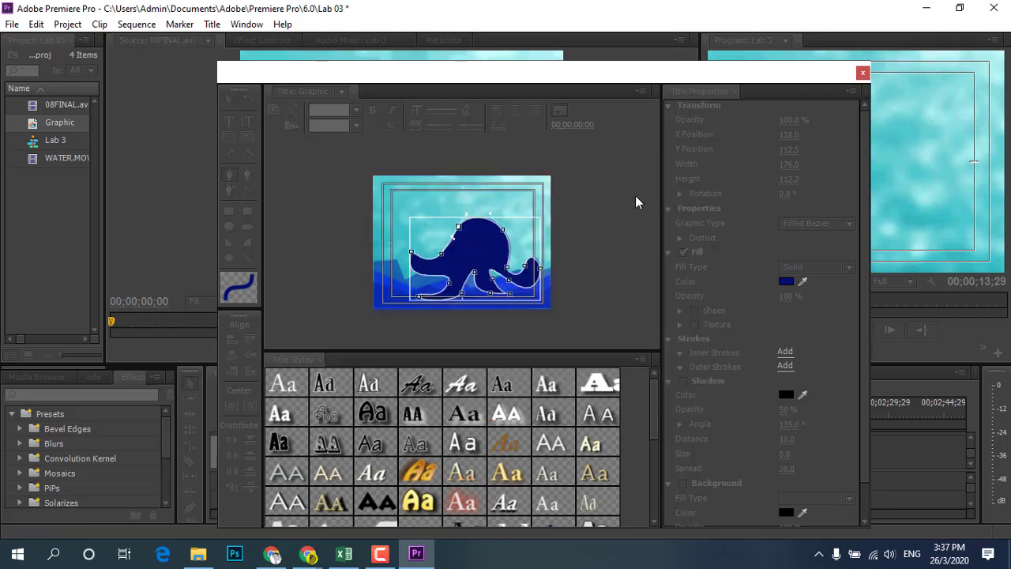
pyautogui.click(486, 251)
pyautogui.click(484, 254)
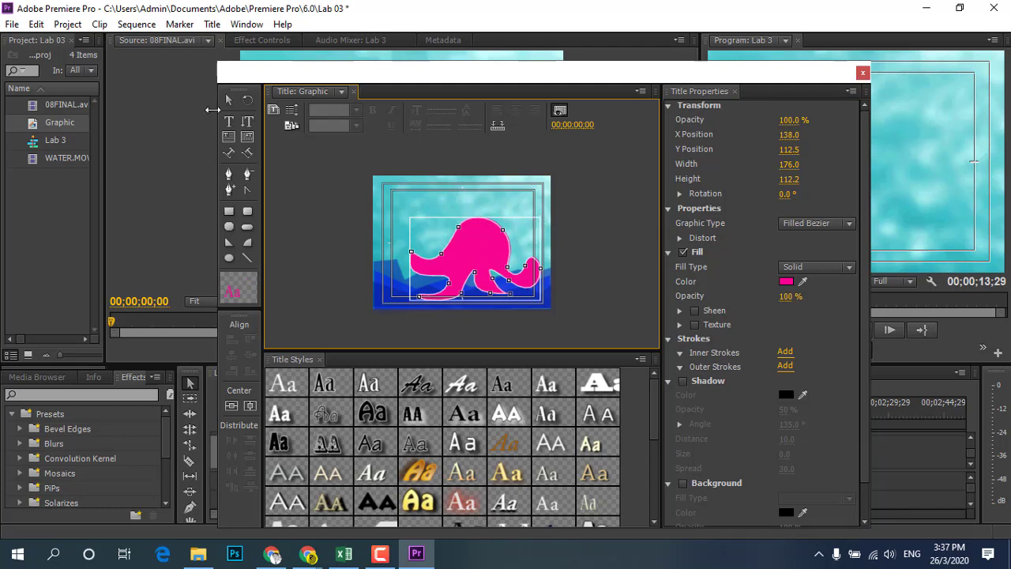
# Step: Move the octopus back into the frame and change its fill colour to red
pyautogui.click(228, 101)
pyautogui.click(464, 254)
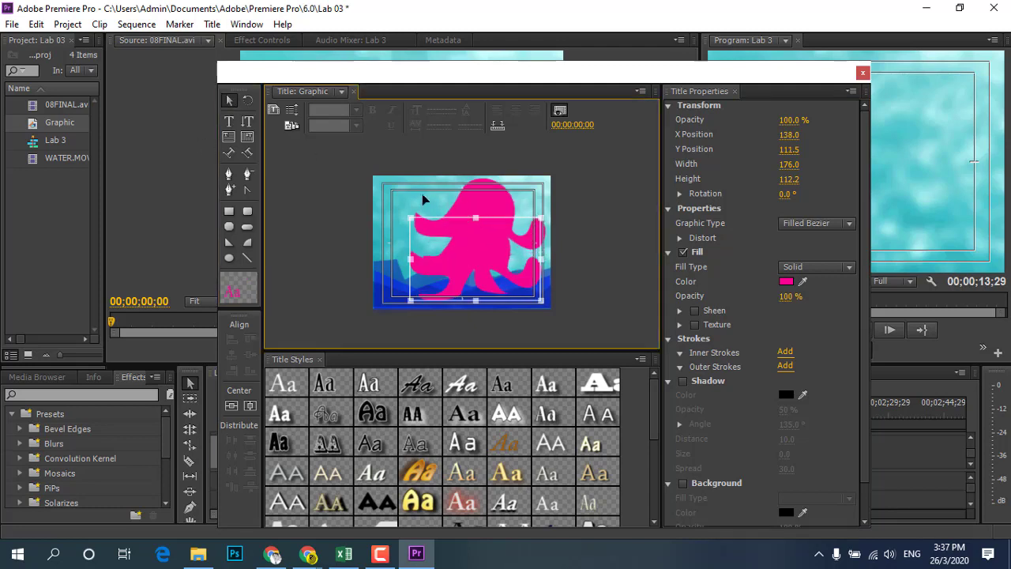
pyautogui.moveTo(471, 257); pyautogui.dragTo(417, 194)
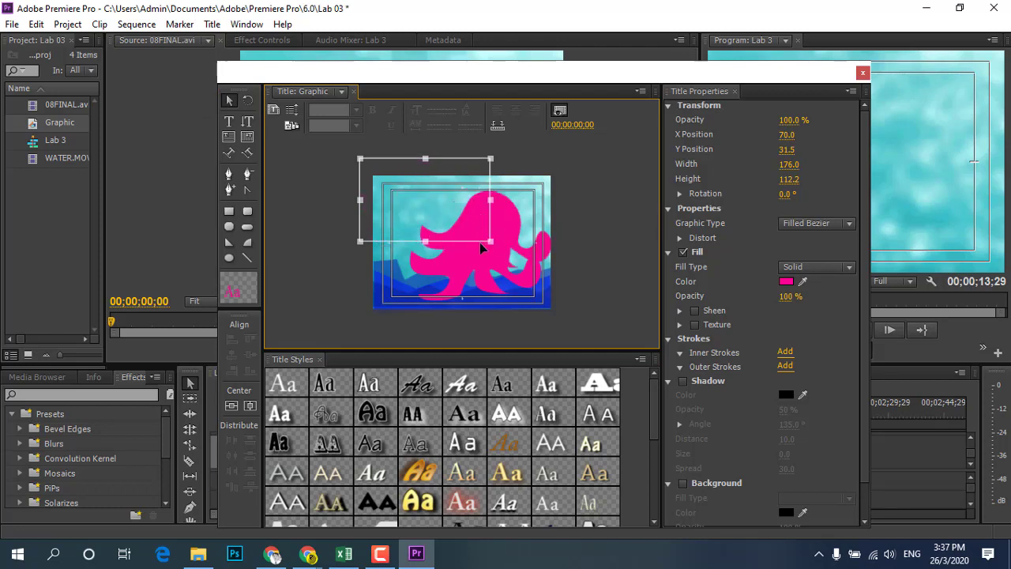
pyautogui.moveTo(483, 249); pyautogui.dragTo(537, 279)
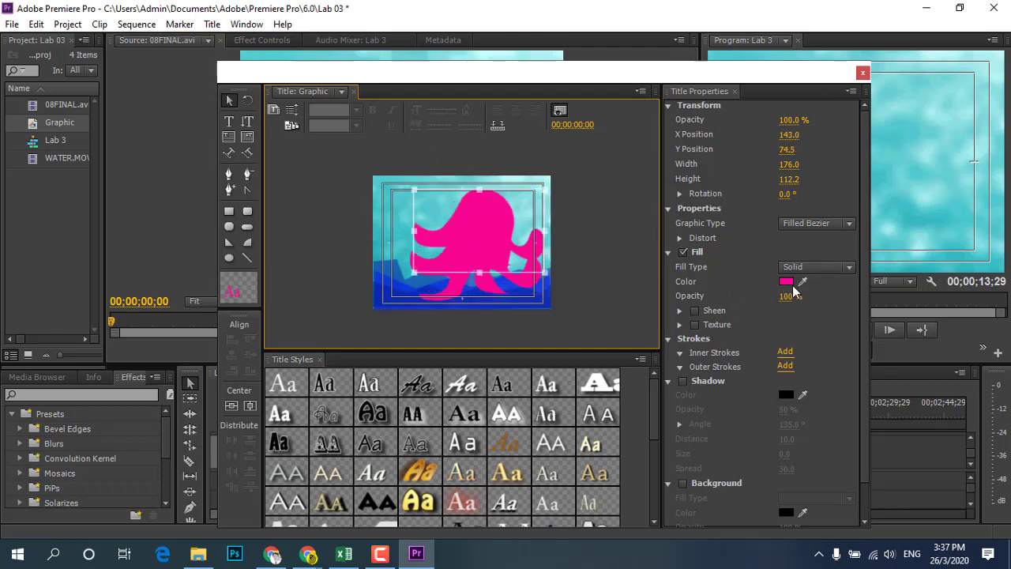
pyautogui.click(787, 282)
pyautogui.click(547, 391)
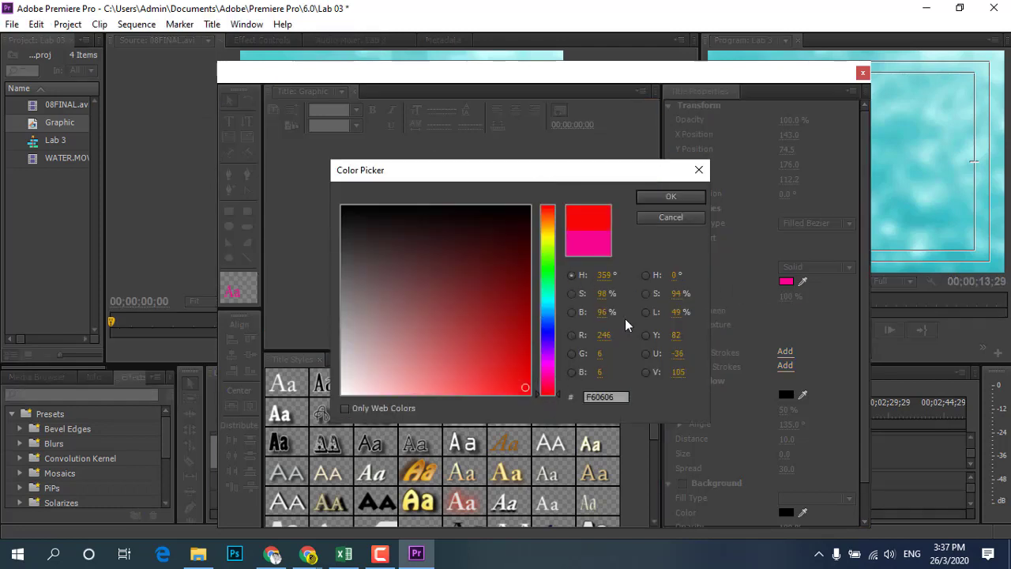
pyautogui.click(667, 198)
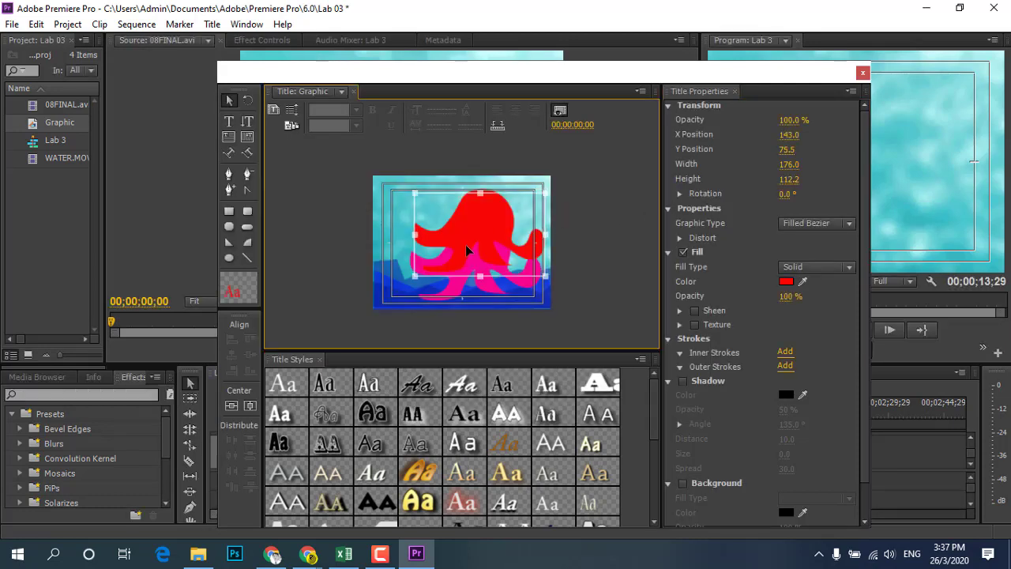
pyautogui.moveTo(466, 246); pyautogui.dragTo(468, 254)
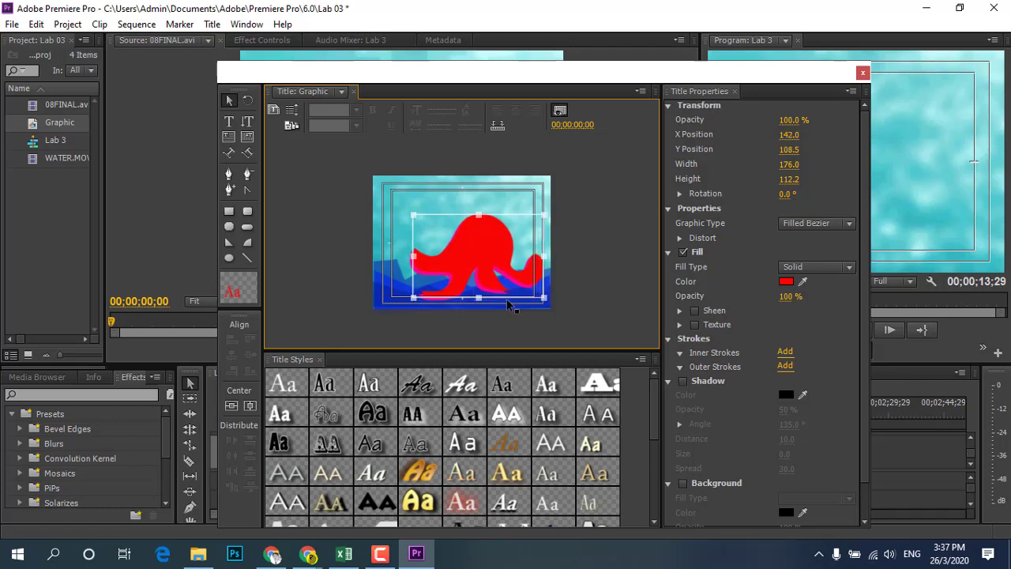
# Step: Use Bring to Front so the front blue wave overlaps the octopus, raising the wave's top edge
pyautogui.click(445, 329)
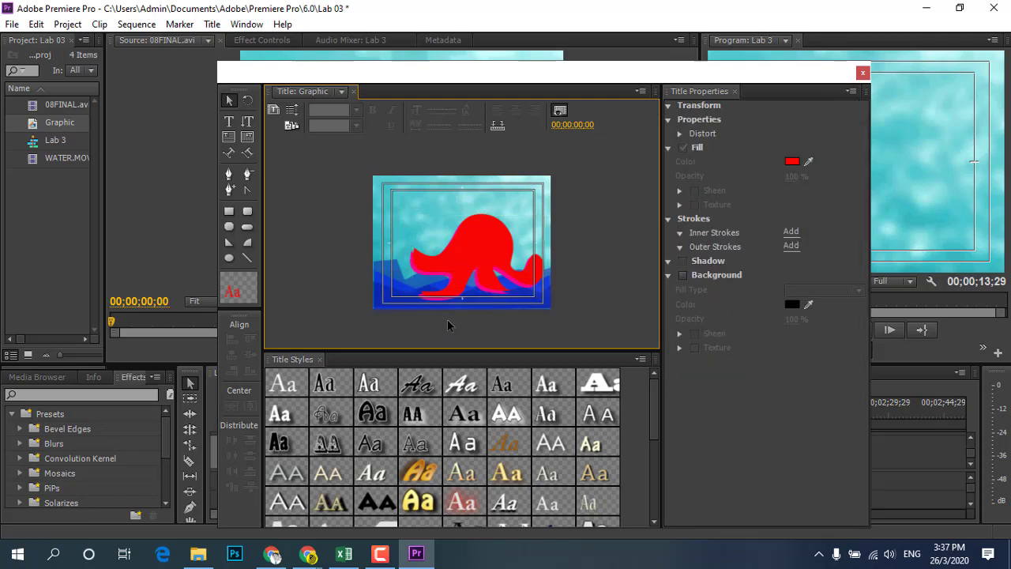
pyautogui.click(463, 304)
pyautogui.click(431, 330)
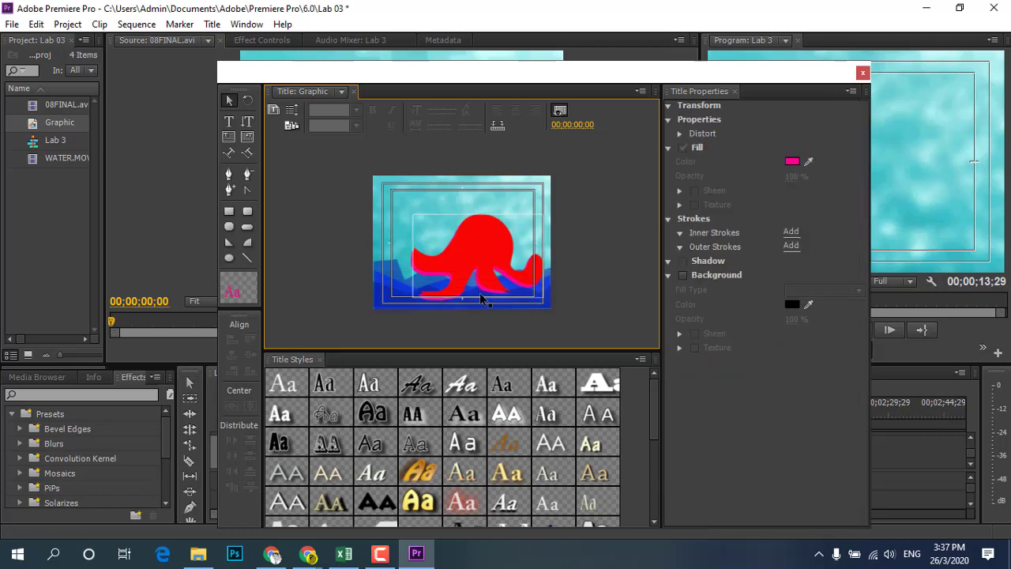
pyautogui.click(377, 305)
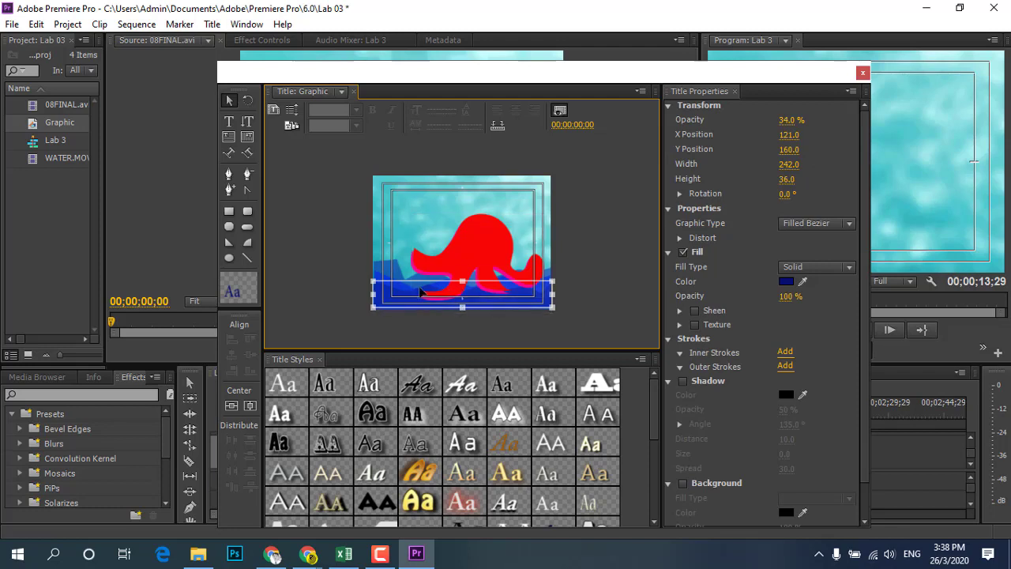
pyautogui.rightClick(480, 248)
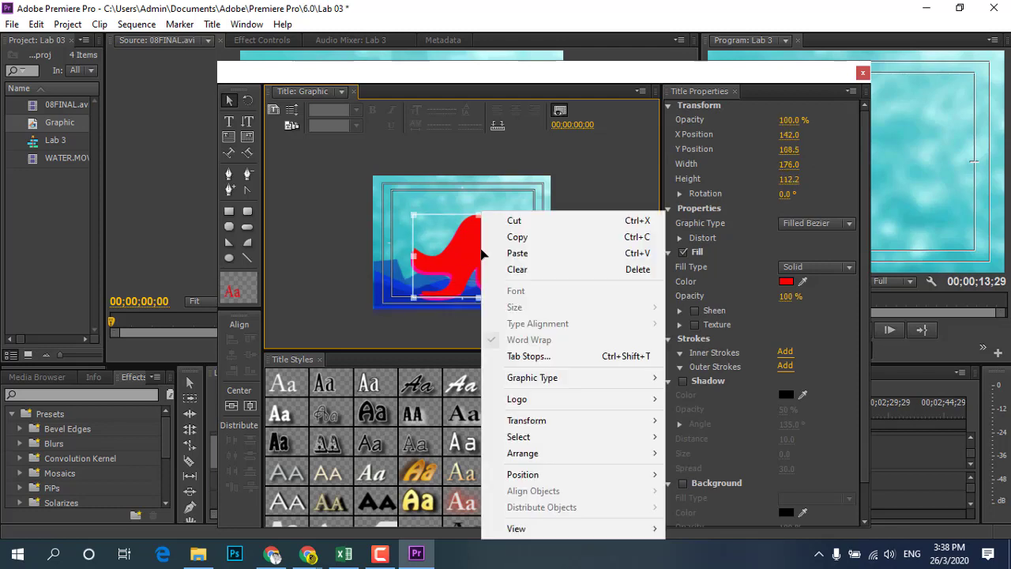
pyautogui.moveTo(557, 421)
pyautogui.moveTo(560, 454)
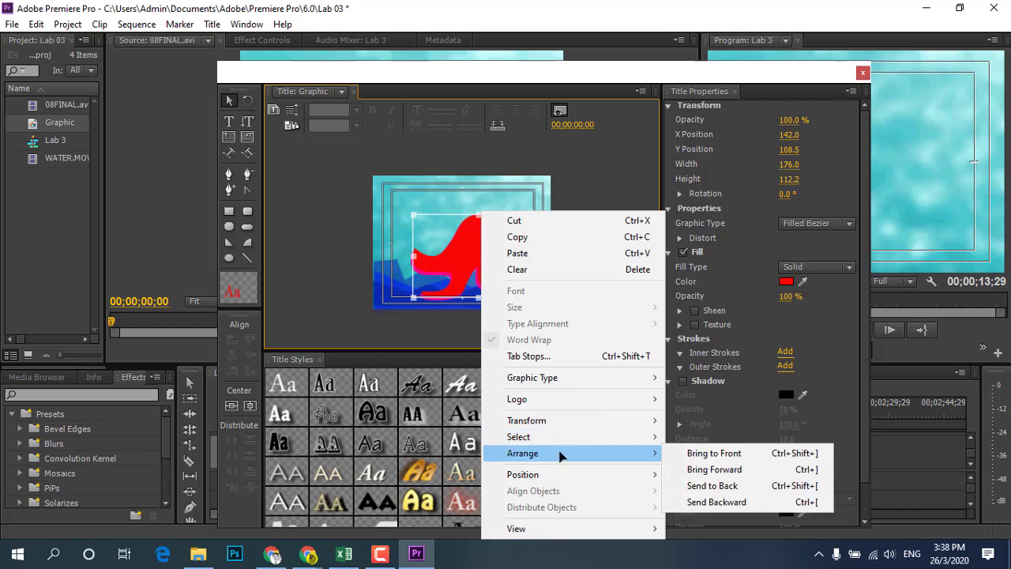
pyautogui.click(713, 454)
pyautogui.click(560, 336)
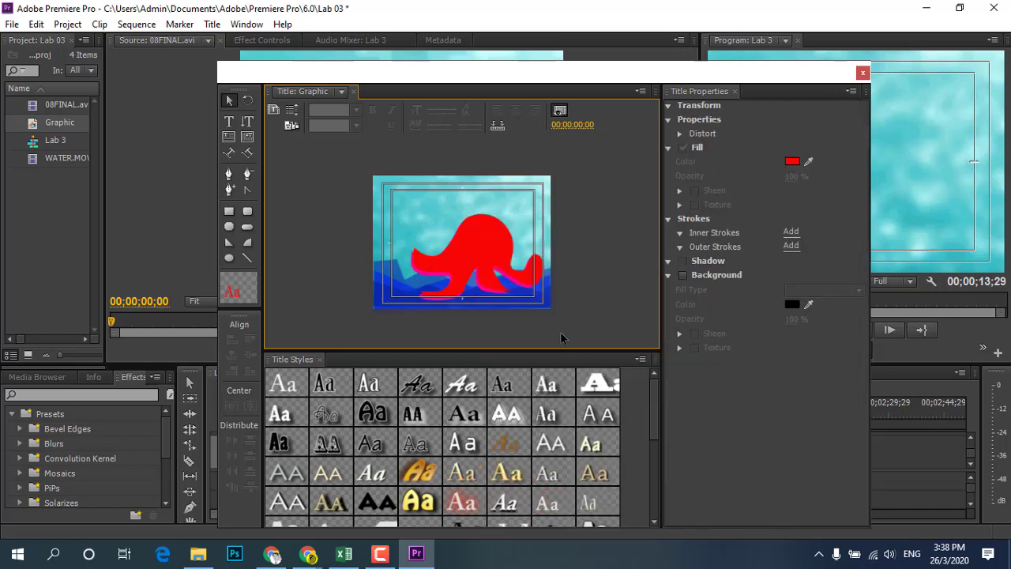
pyautogui.click(382, 299)
pyautogui.rightClick(381, 299)
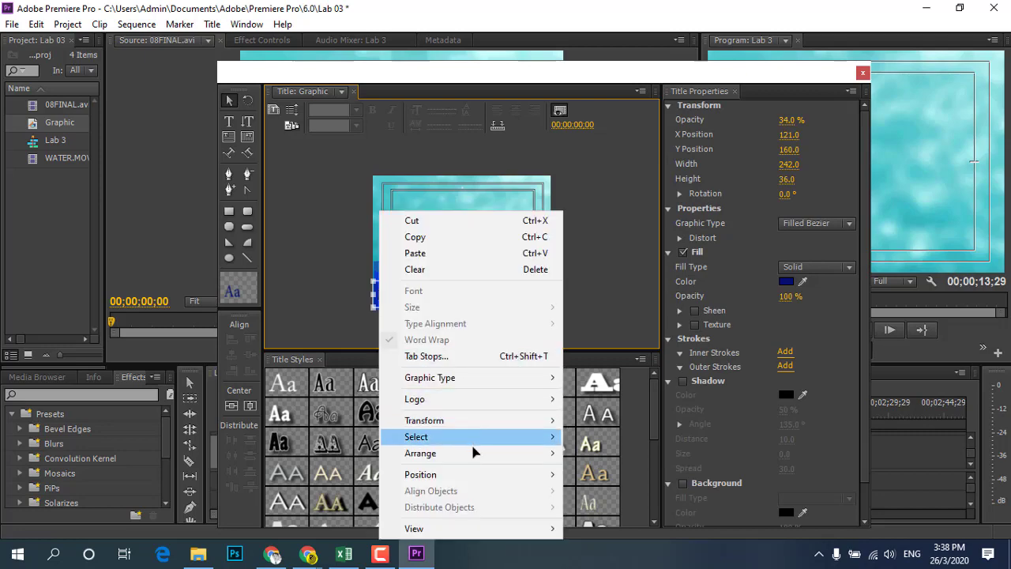
pyautogui.moveTo(476, 452)
pyautogui.click(604, 454)
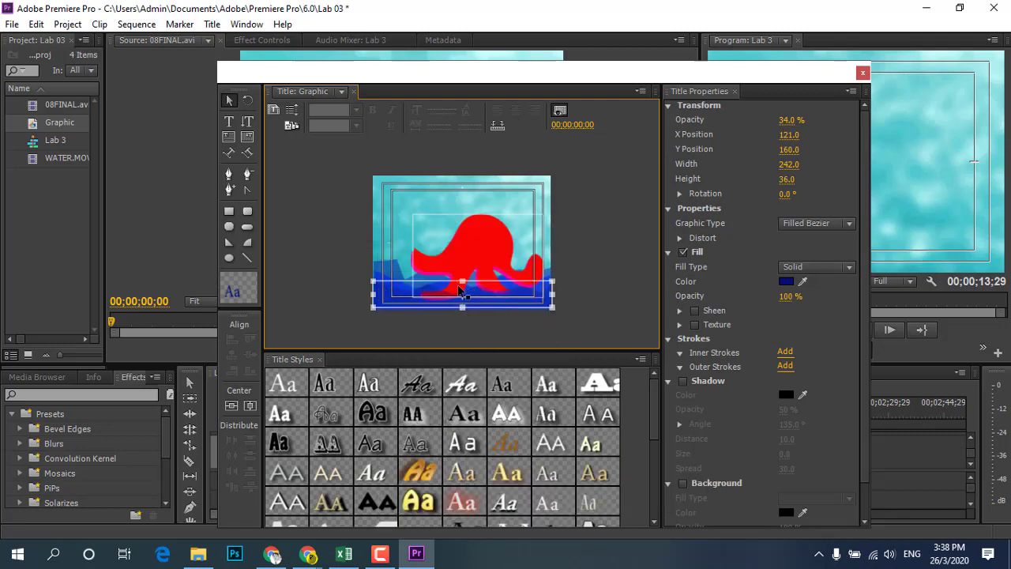
pyautogui.moveTo(461, 282); pyautogui.dragTo(463, 279)
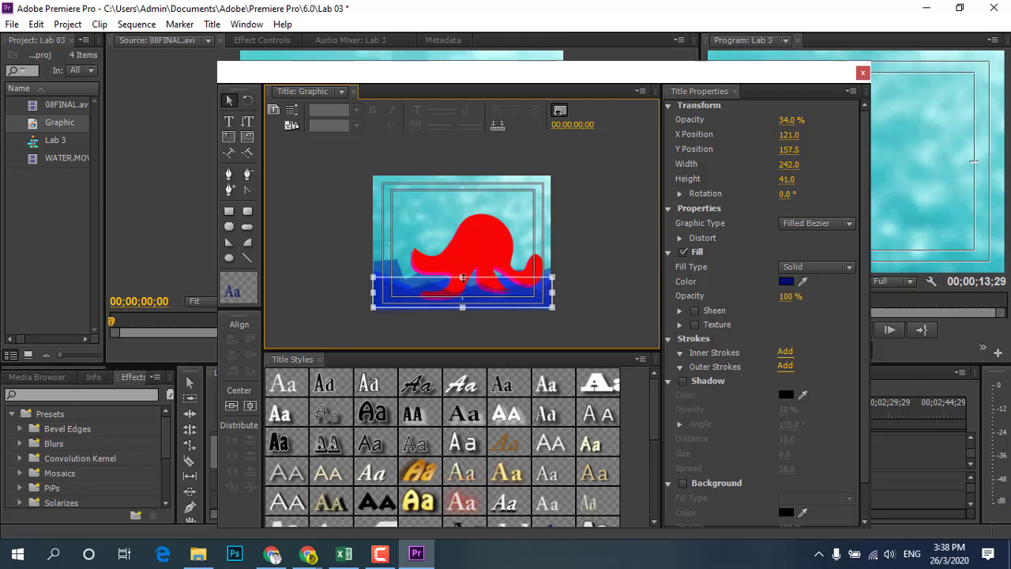
# Step: Nudge the octopus into place and shrink it from its top-left corner to 171 by 98.2
pyautogui.click(486, 241)
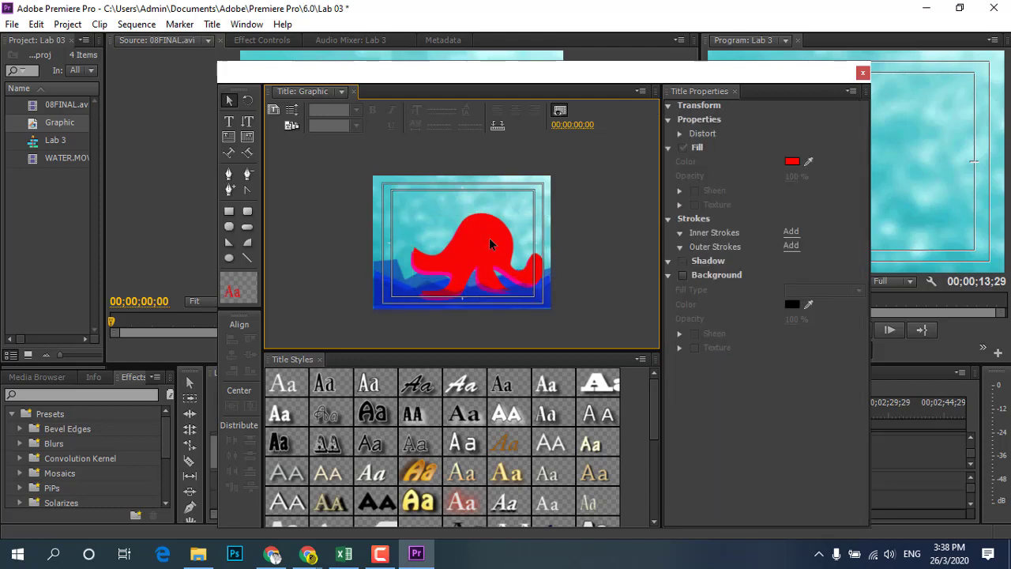
pyautogui.moveTo(491, 240); pyautogui.dragTo(487, 248)
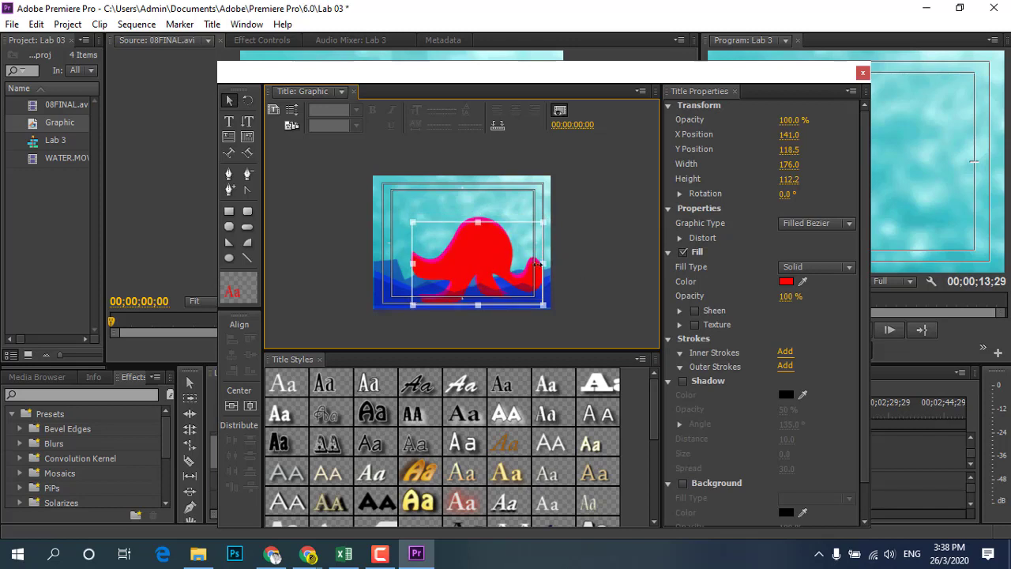
pyautogui.moveTo(483, 253); pyautogui.dragTo(474, 249)
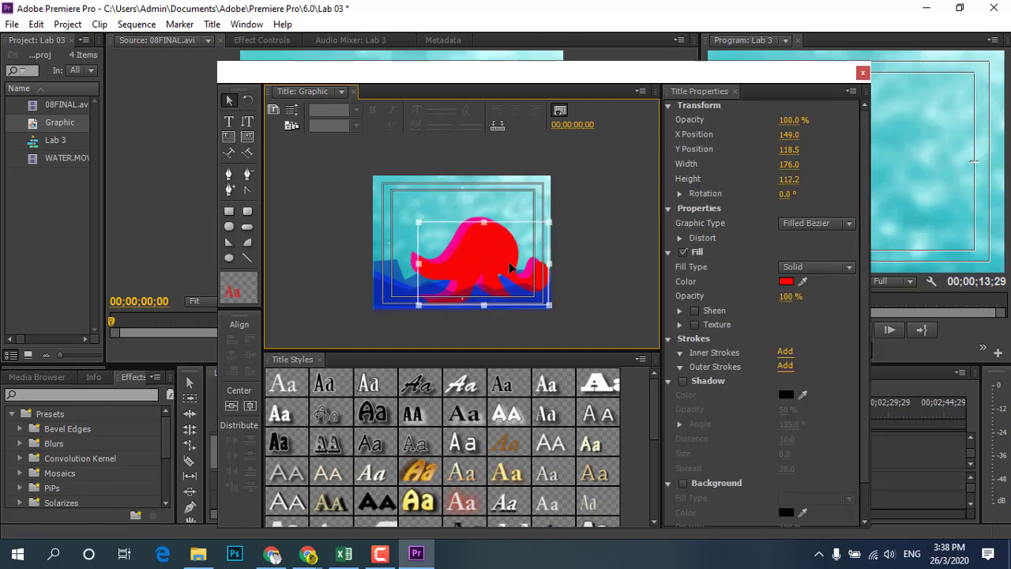
pyautogui.click(564, 232)
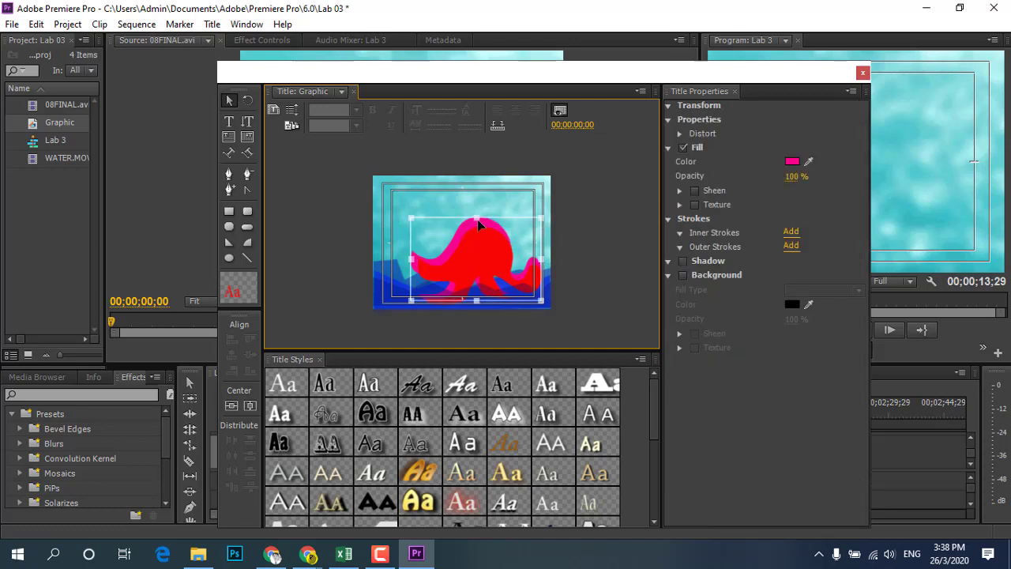
pyautogui.click(480, 231)
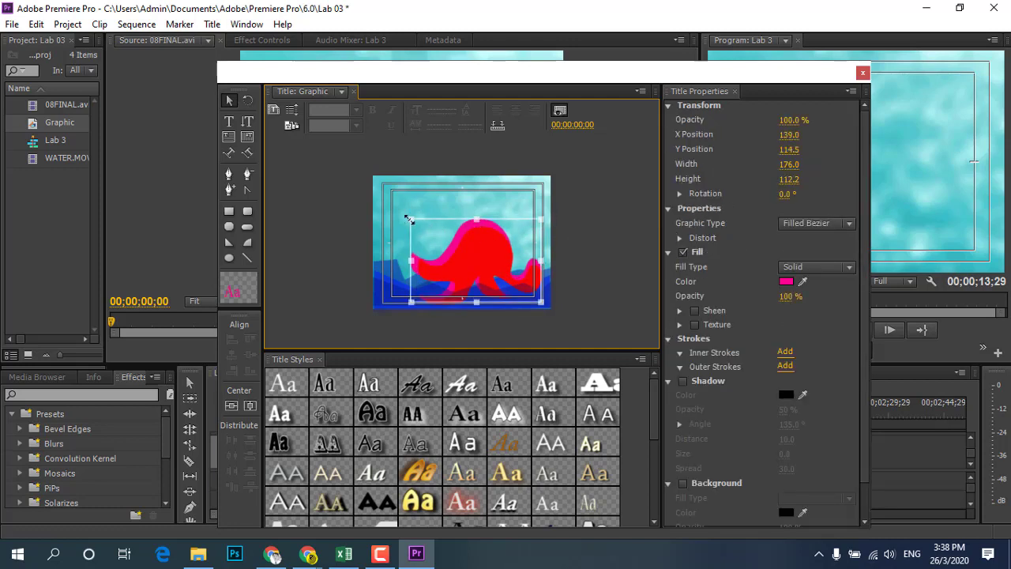
pyautogui.moveTo(410, 219); pyautogui.dragTo(411, 228)
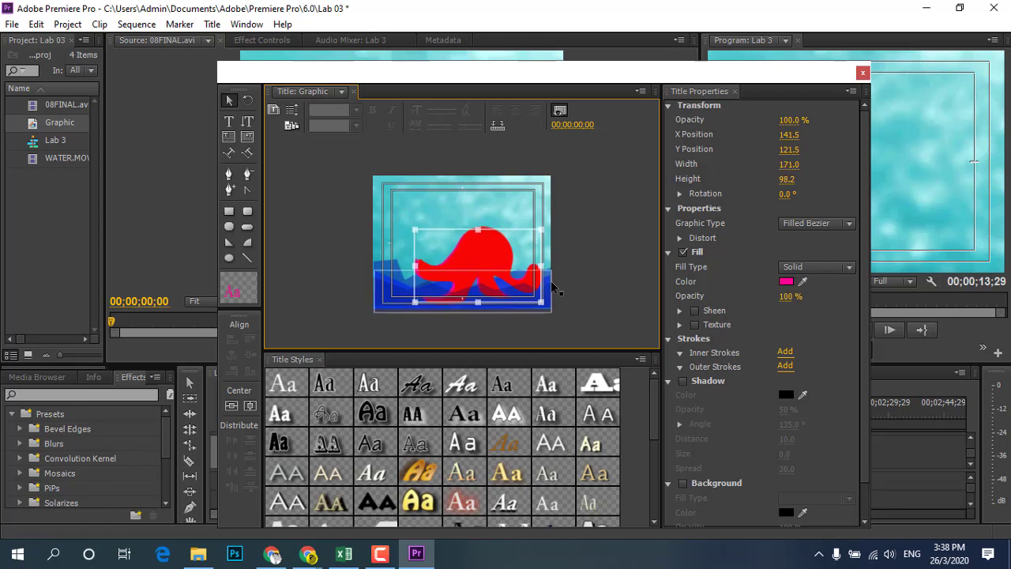
pyautogui.click(575, 265)
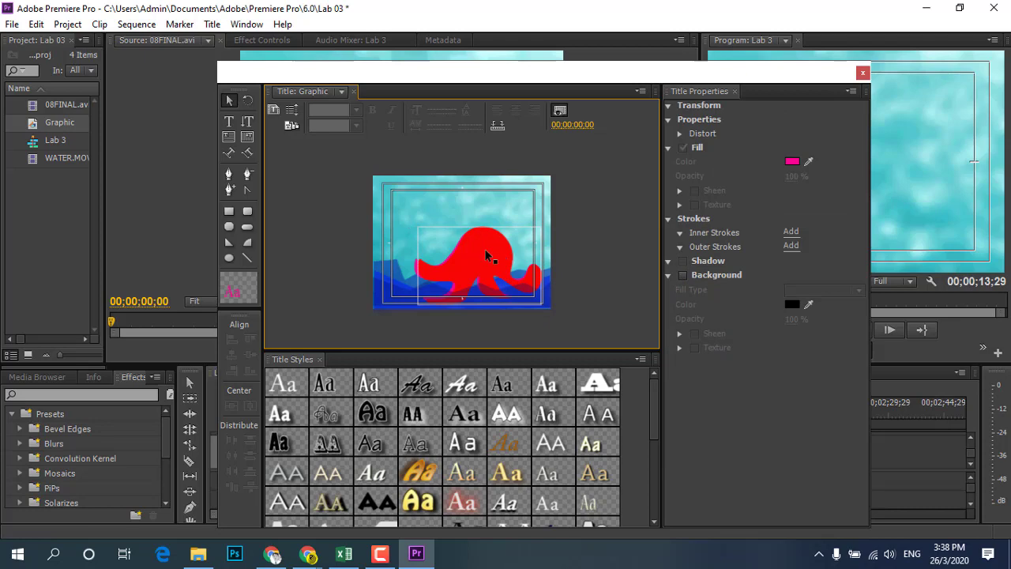
# Step: Draw a small circle on the octopus's head with the Ellipse tool
pyautogui.moveTo(386, 79); pyautogui.dragTo(332, 306)
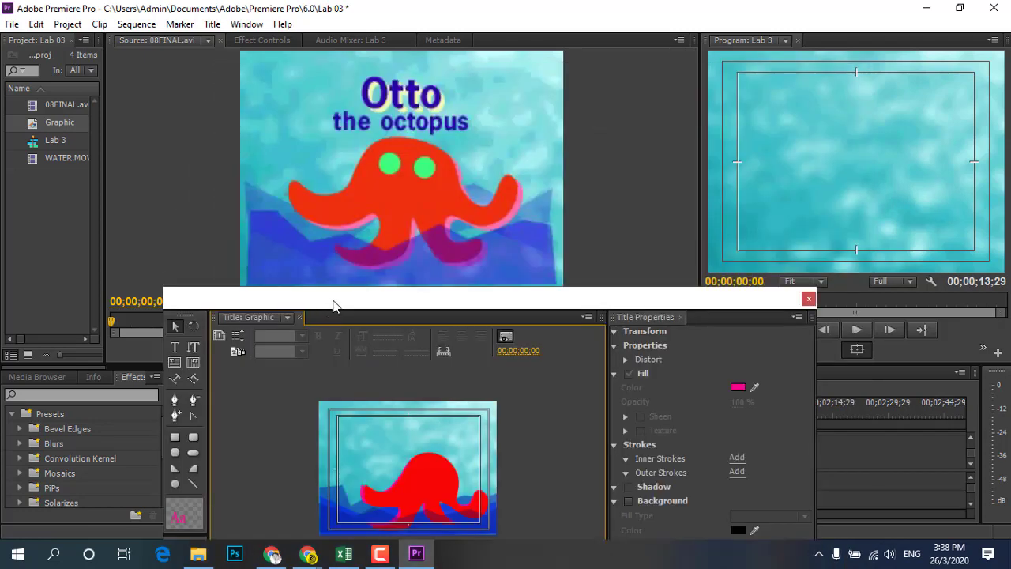
pyautogui.moveTo(395, 303); pyautogui.dragTo(433, 73)
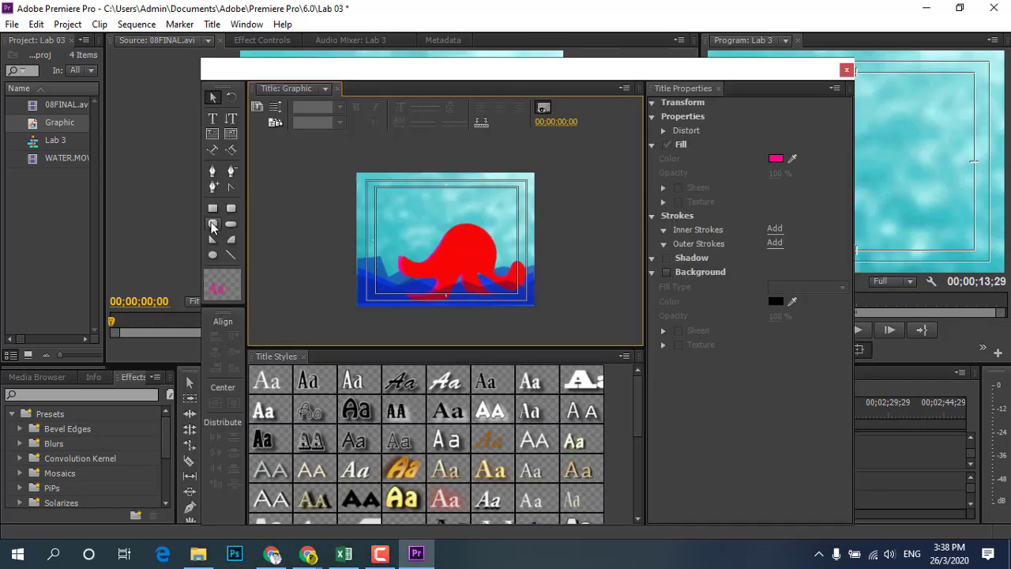
pyautogui.click(213, 224)
pyautogui.click(218, 228)
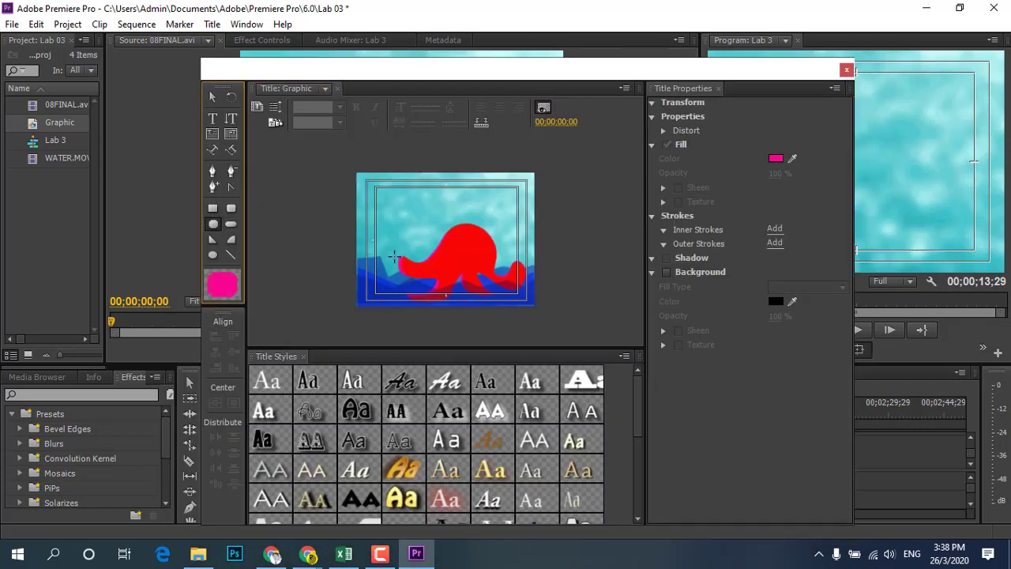
pyautogui.click(212, 255)
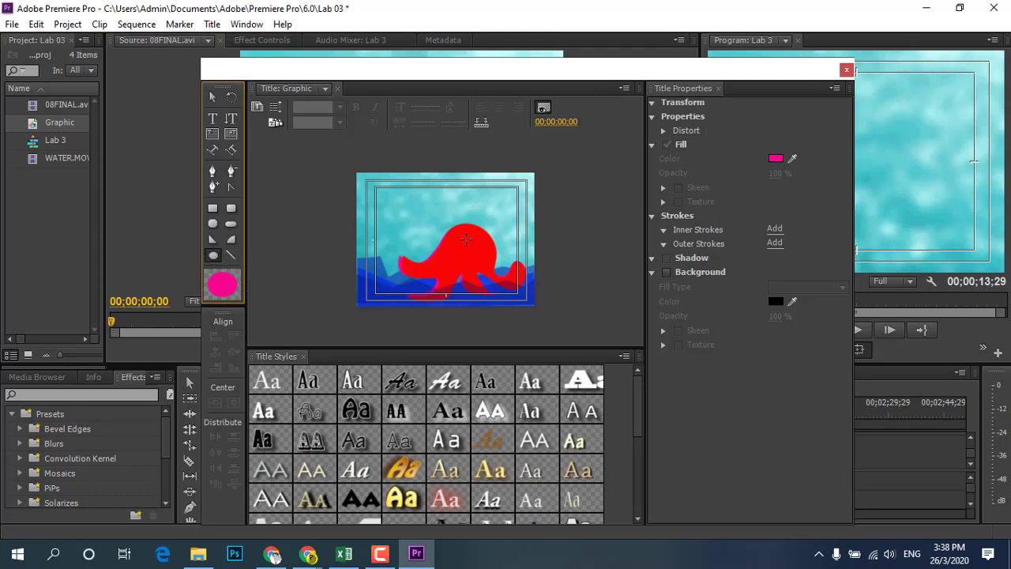
pyautogui.moveTo(454, 236); pyautogui.dragTo(470, 255)
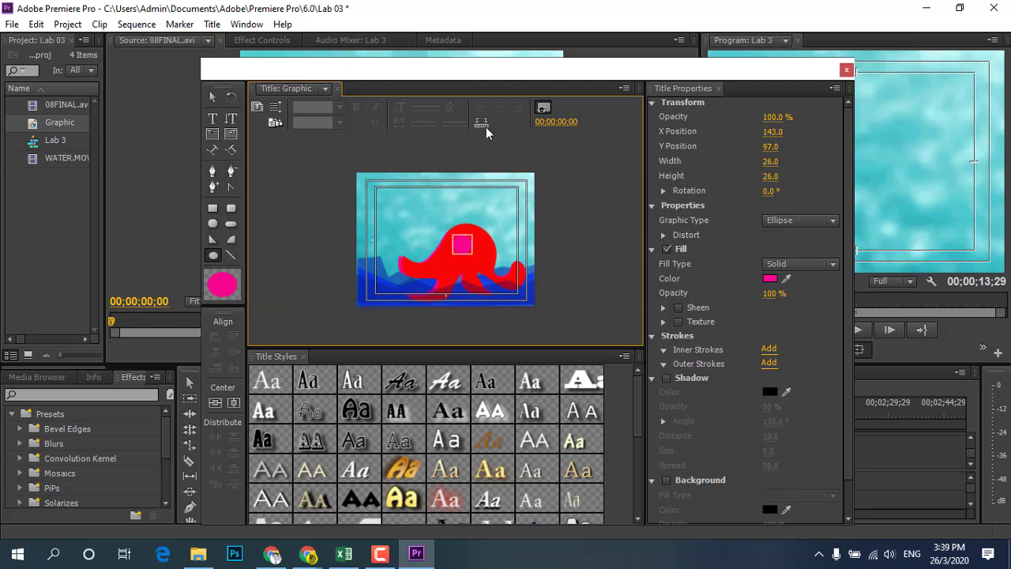
pyautogui.moveTo(466, 82)
pyautogui.mouseDown()
pyautogui.moveTo(345, 276)
pyautogui.moveTo(488, 69)
pyautogui.mouseUp()
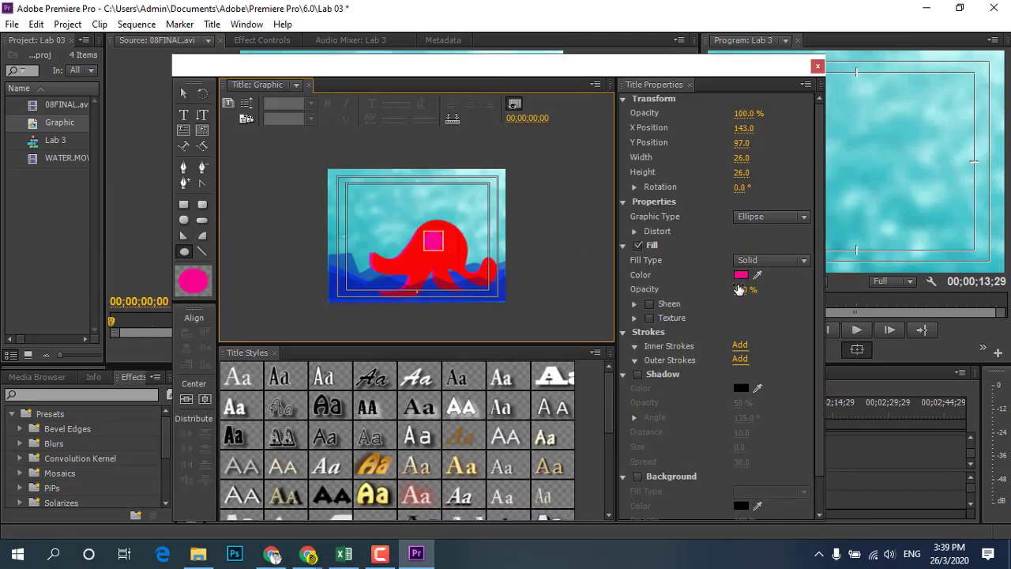
# Step: Fill the circle yellow and Alt-drag a copy to make the second 26 by 26 eye
pyautogui.click(741, 276)
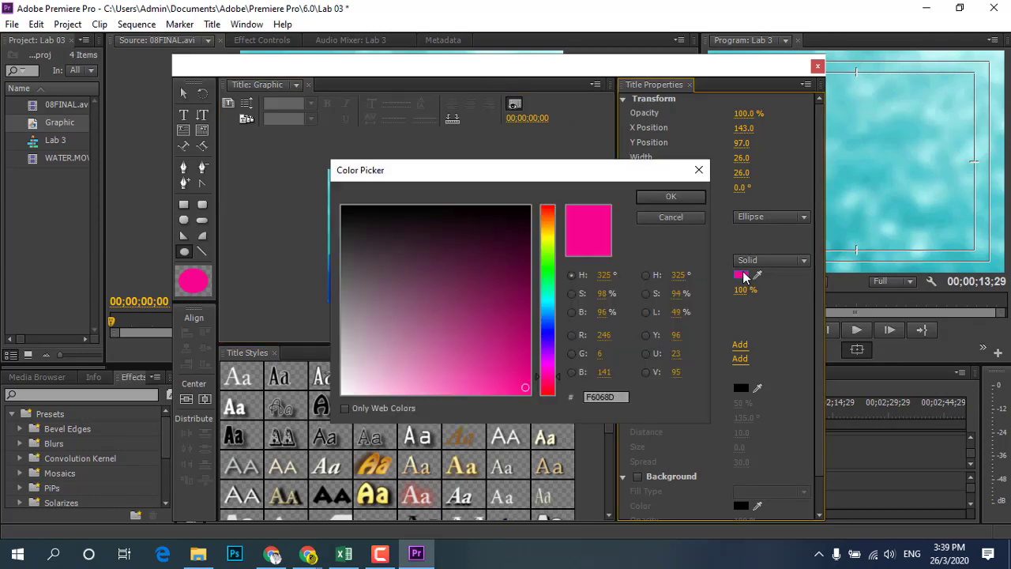
pyautogui.click(552, 239)
pyautogui.click(668, 197)
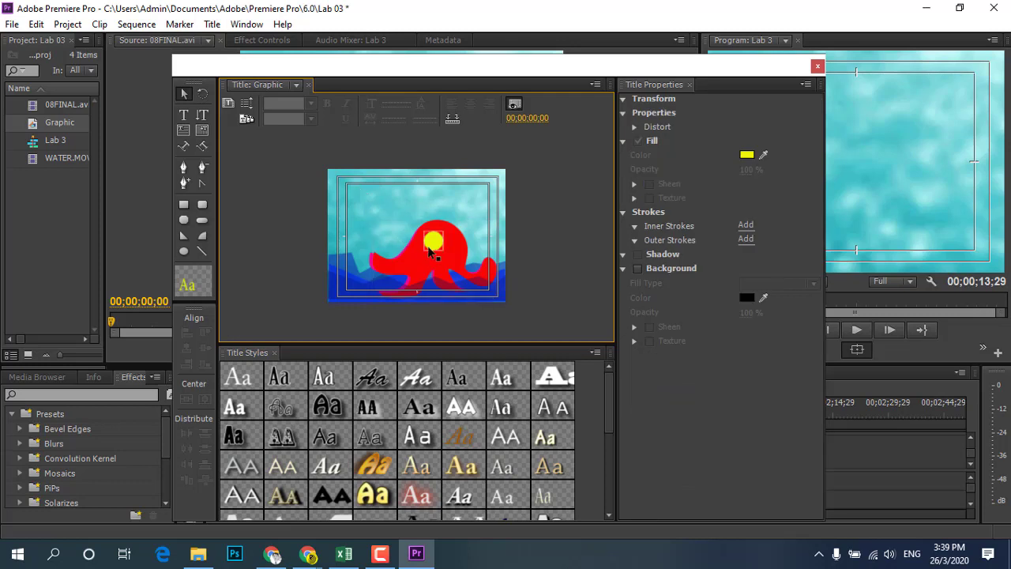
pyautogui.moveTo(431, 249); pyautogui.dragTo(427, 247)
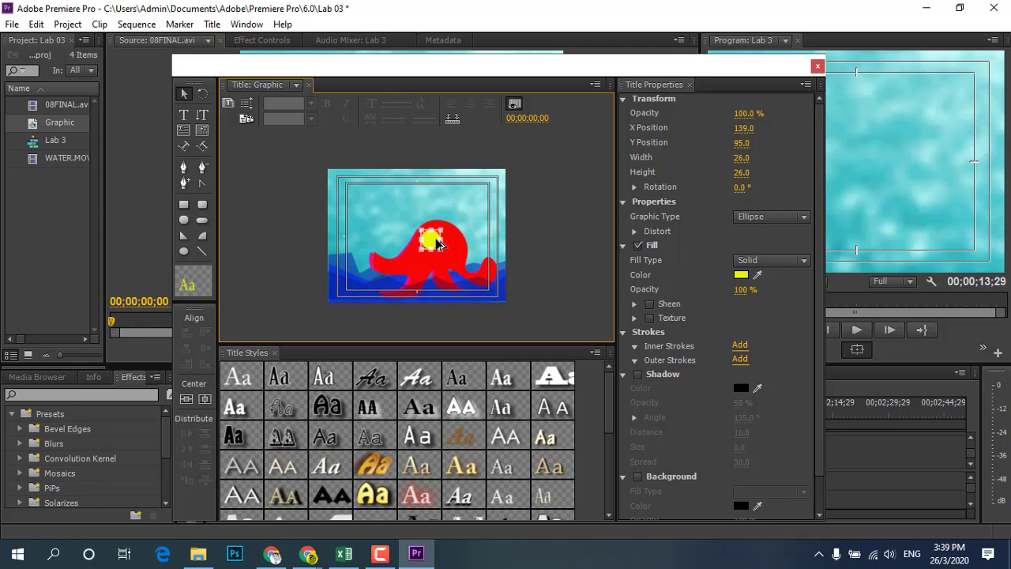
pyautogui.moveTo(436, 249); pyautogui.dragTo(455, 253)
pyautogui.click(520, 243)
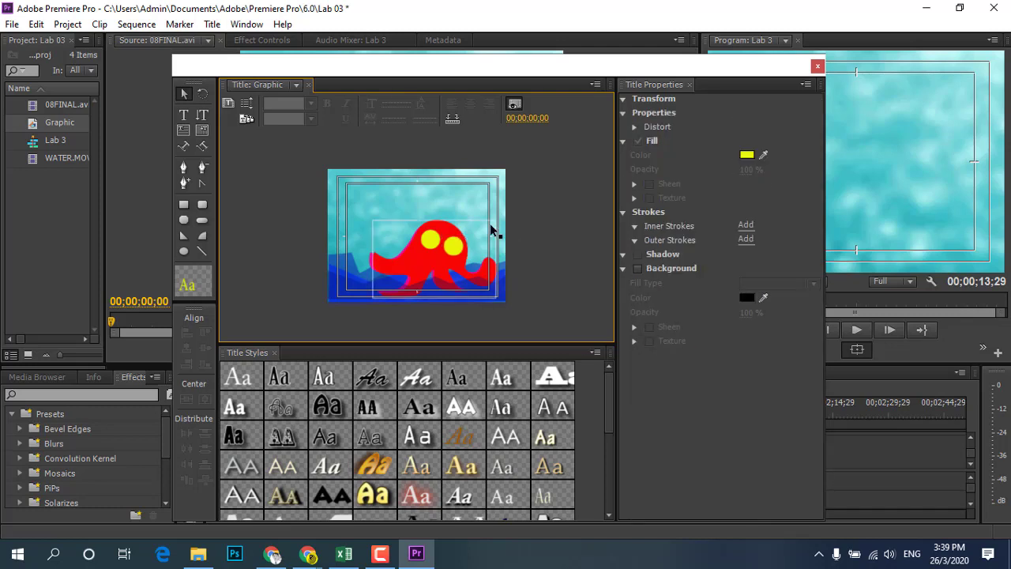
pyautogui.moveTo(440, 83); pyautogui.dragTo(427, 225)
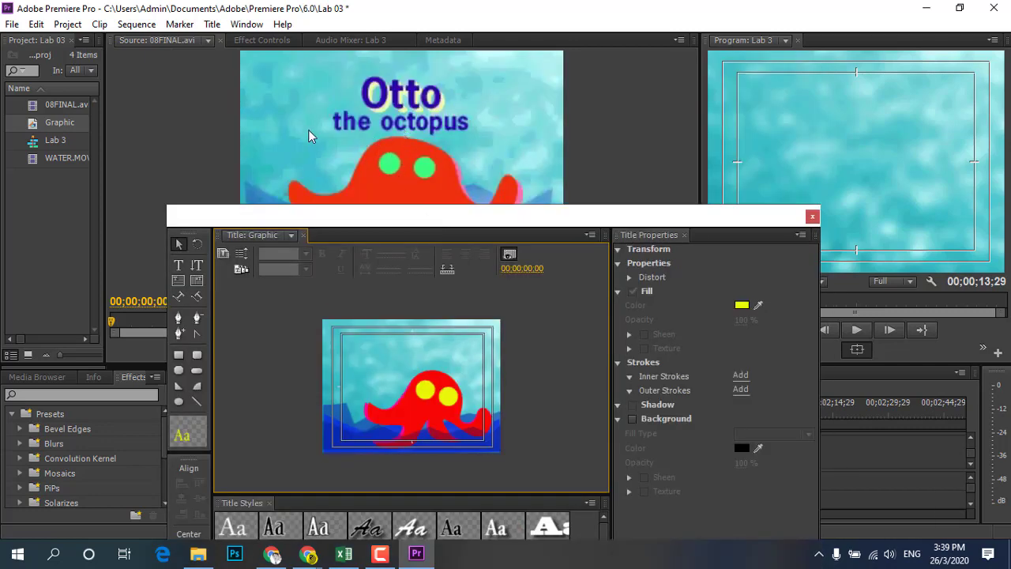
# Step: Close the title designer window
pyautogui.moveTo(422, 221); pyautogui.dragTo(418, 106)
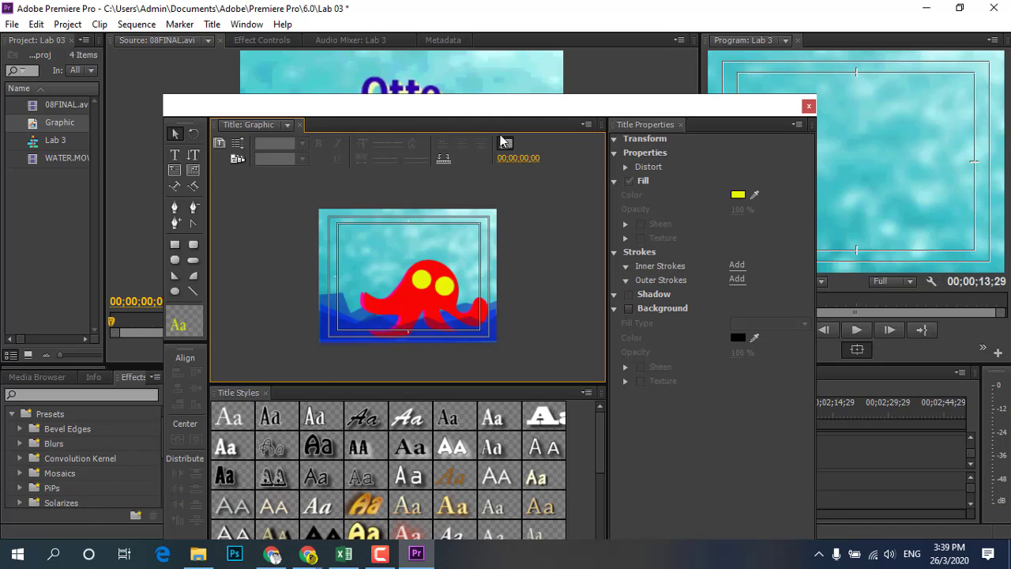
pyautogui.moveTo(529, 106); pyautogui.dragTo(515, 96)
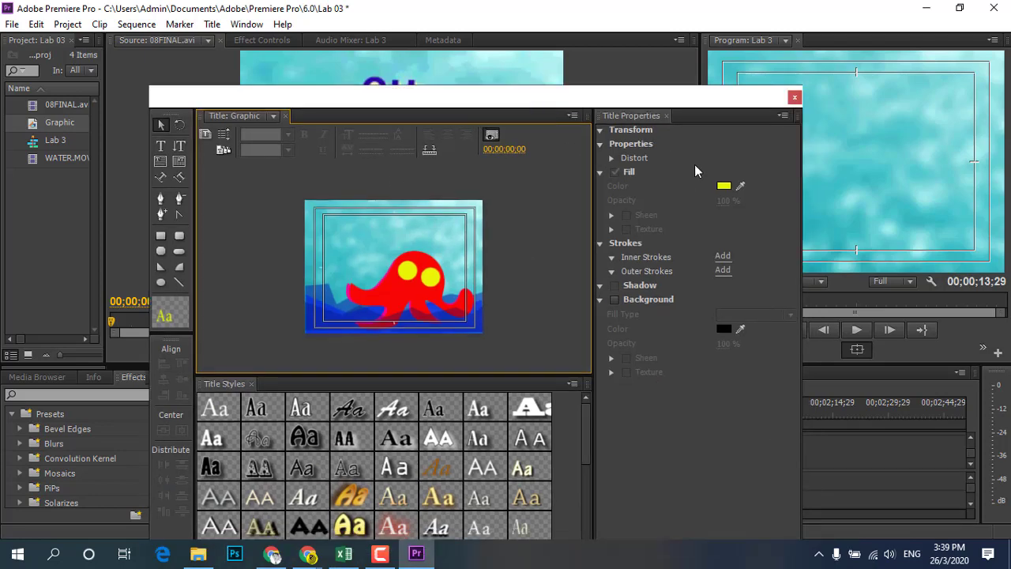
pyautogui.click(794, 98)
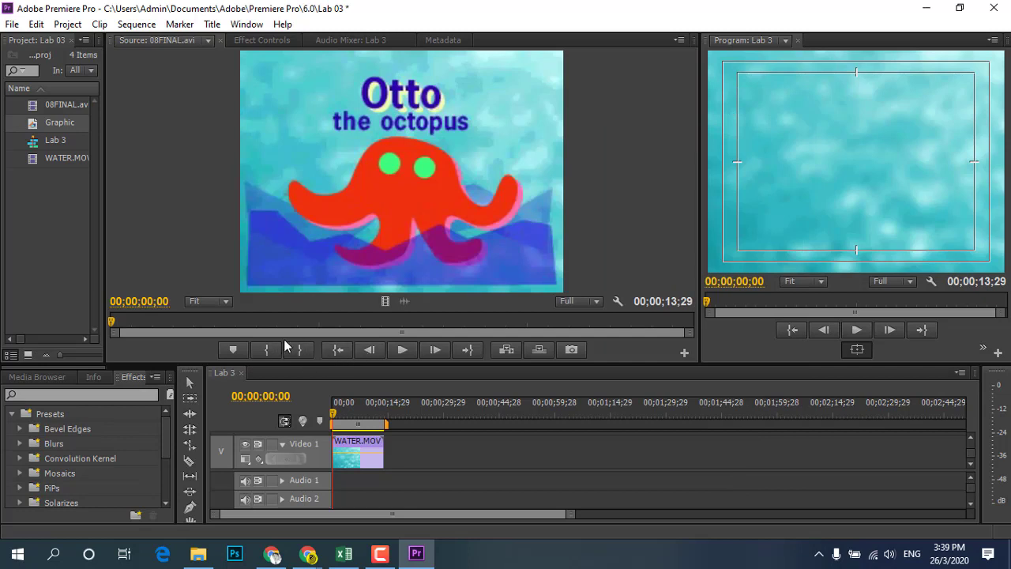
# Step: Scrub through the 08FINAL.avi Otto reference clip in the Source monitor
pyautogui.moveTo(112, 322); pyautogui.dragTo(278, 336)
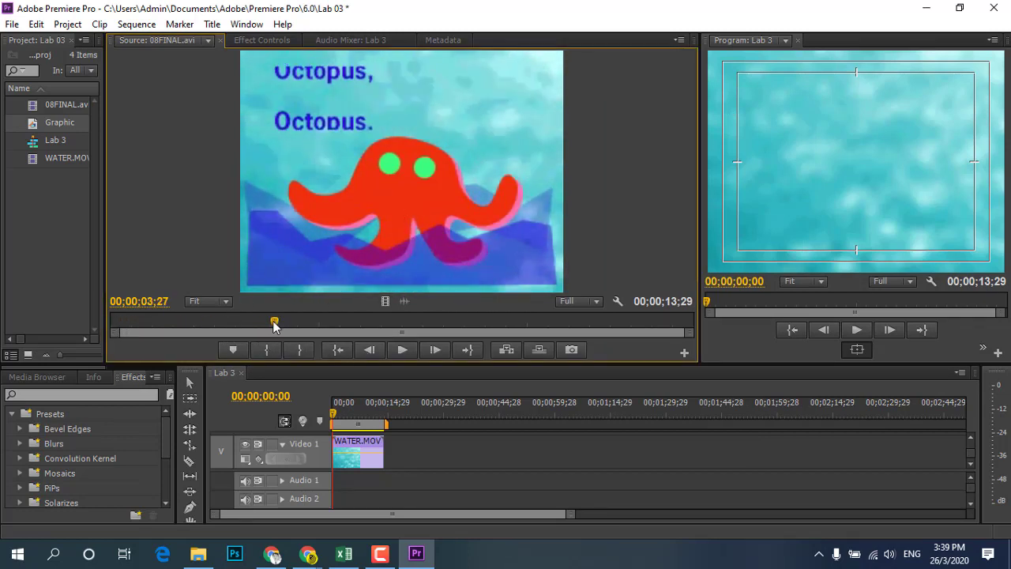
pyautogui.moveTo(274, 324)
pyautogui.mouseDown()
pyautogui.moveTo(341, 328)
pyautogui.moveTo(158, 322)
pyautogui.mouseUp()
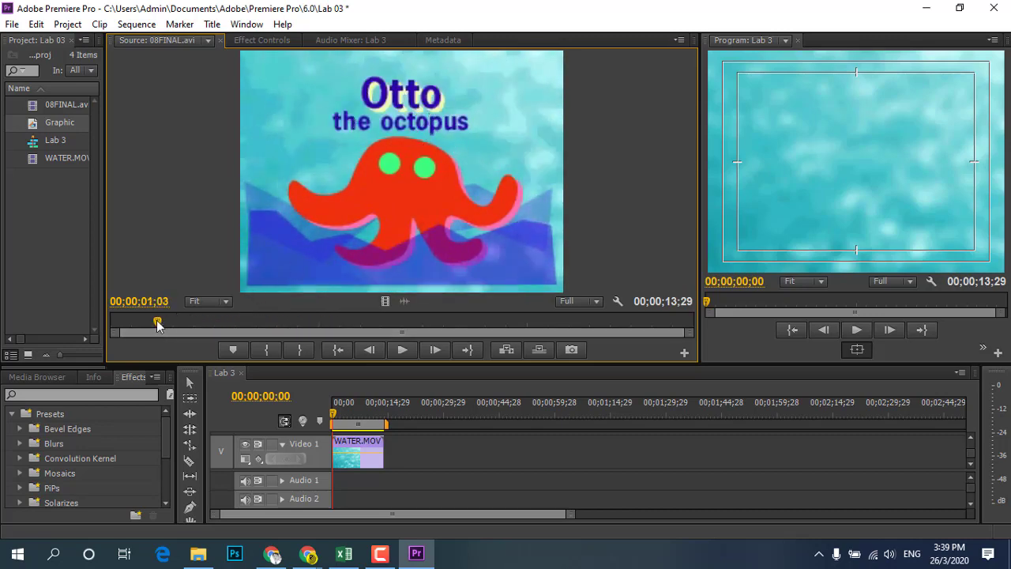
pyautogui.moveTo(157, 322)
pyautogui.mouseDown()
pyautogui.moveTo(146, 322)
pyautogui.moveTo(352, 357)
pyautogui.moveTo(148, 342)
pyautogui.mouseUp()
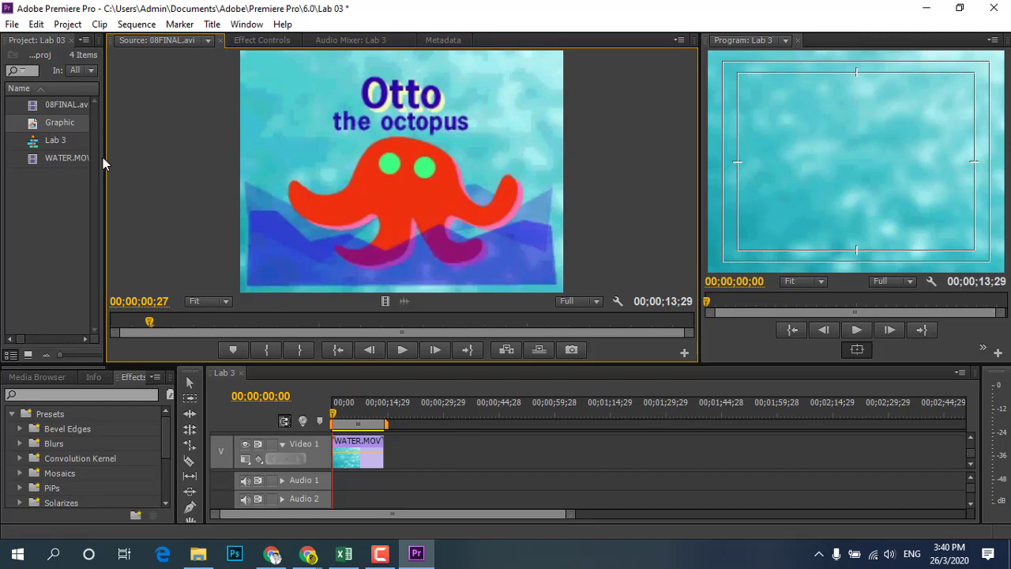
pyautogui.moveTo(103, 157); pyautogui.dragTo(202, 164)
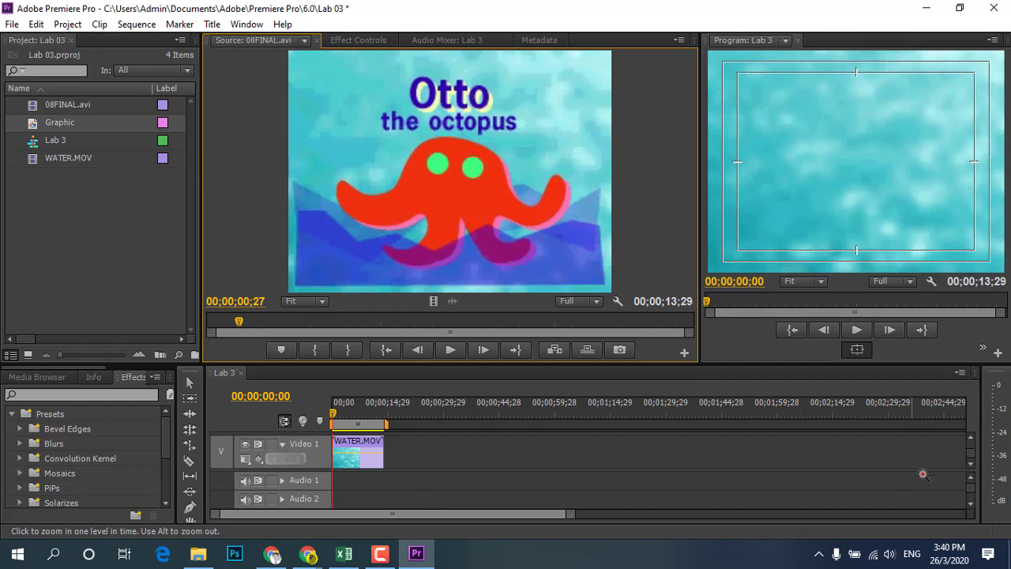
# Step: Drop Graphic onto Video 2 above WATER.MOV and trim its end to the water clip's length
pyautogui.click(970, 439)
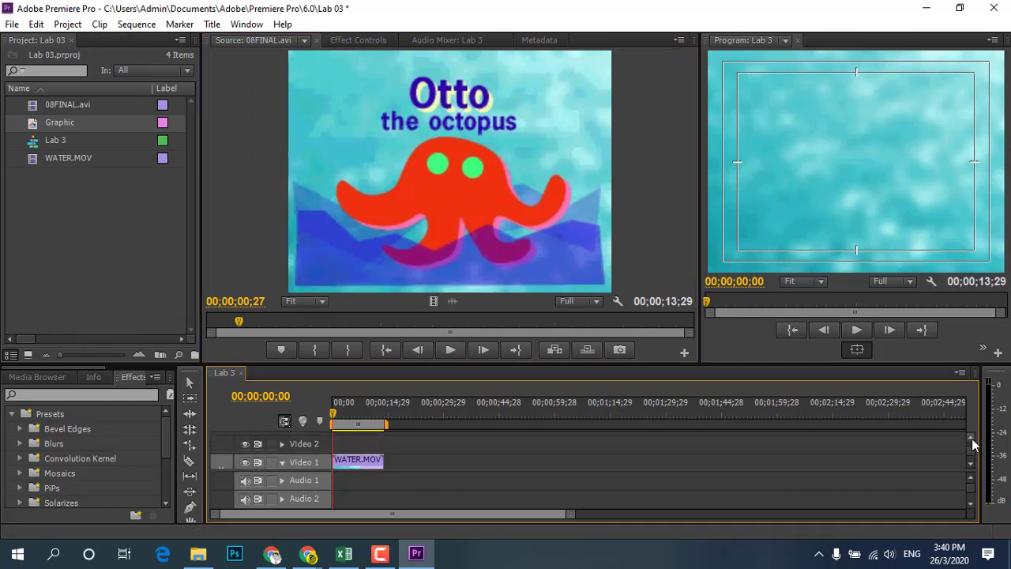
pyautogui.click(973, 445)
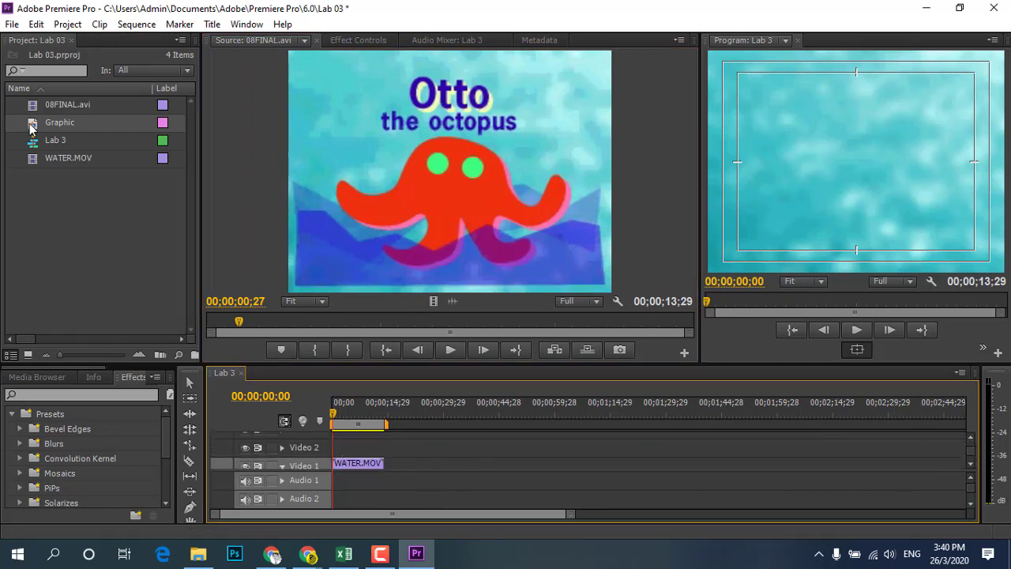
pyautogui.moveTo(32, 128); pyautogui.dragTo(341, 460)
pyautogui.click(235, 320)
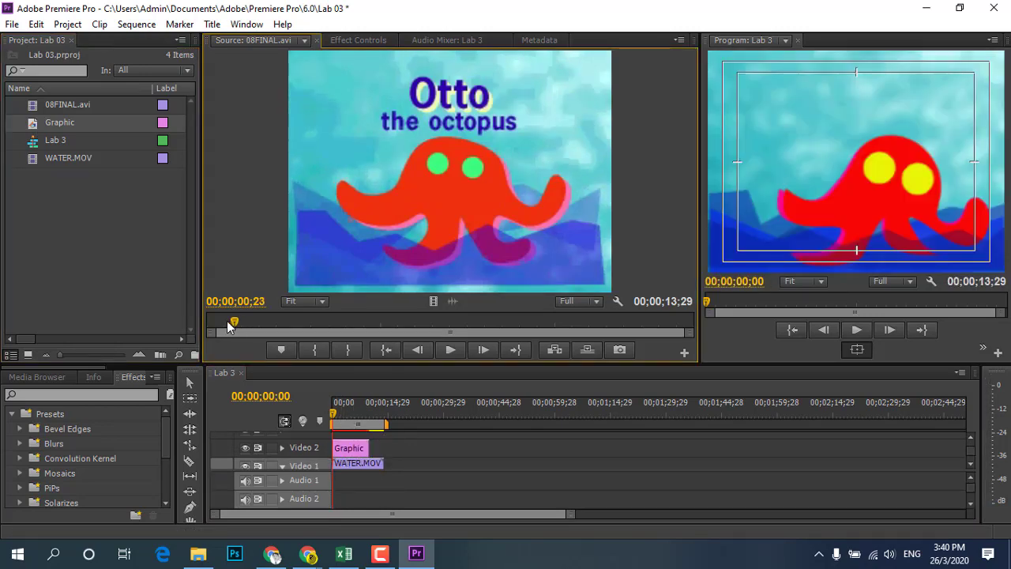
pyautogui.moveTo(227, 320)
pyautogui.mouseDown()
pyautogui.moveTo(632, 350)
pyautogui.moveTo(193, 359)
pyautogui.mouseUp()
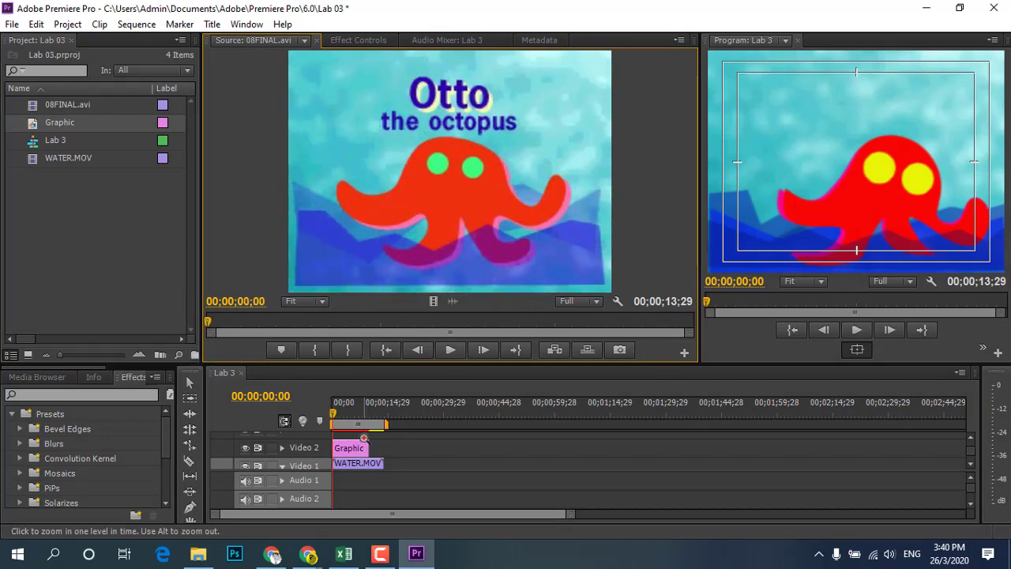
pyautogui.click(189, 382)
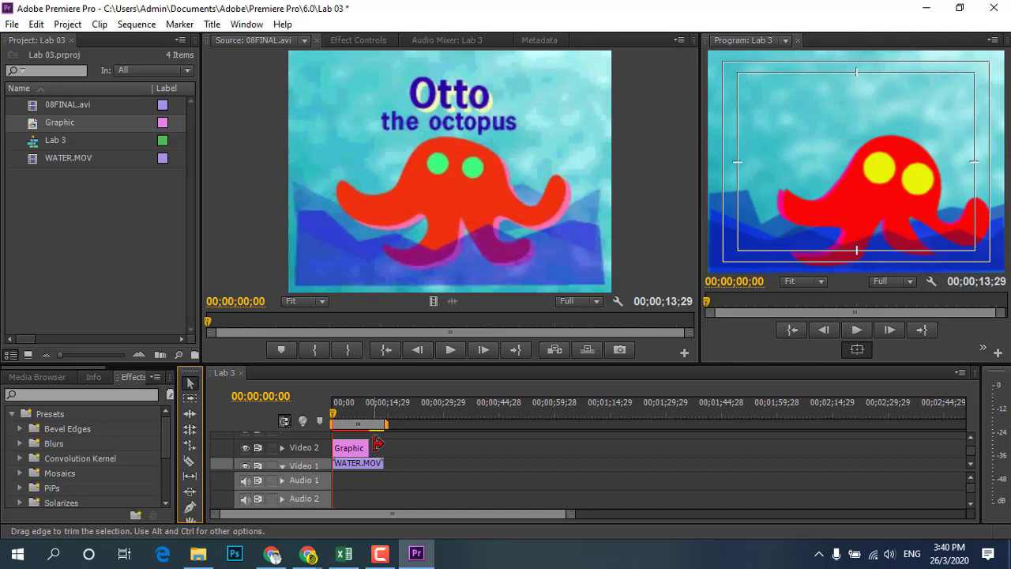
pyautogui.moveTo(362, 447); pyautogui.dragTo(383, 447)
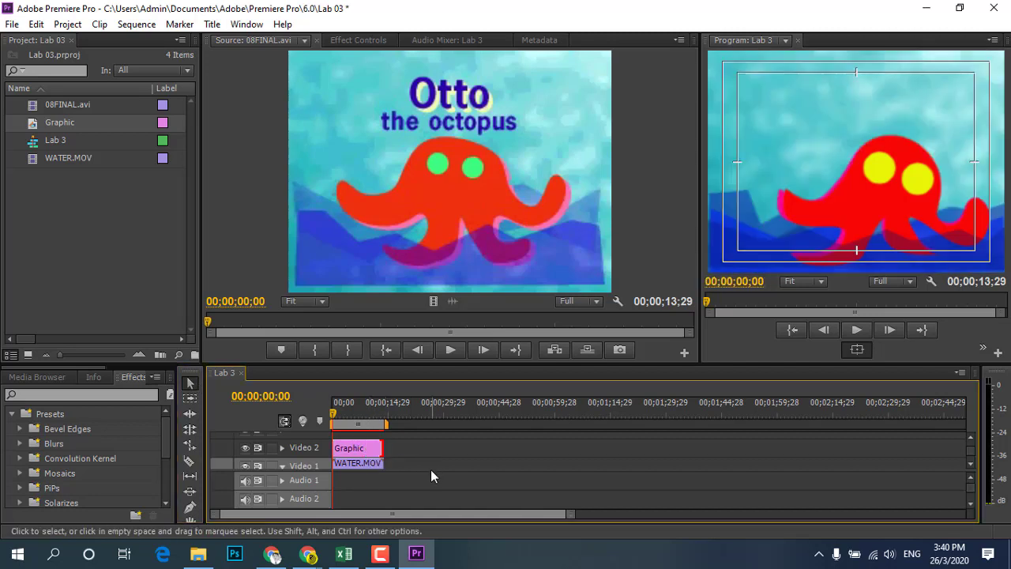
pyautogui.click(452, 350)
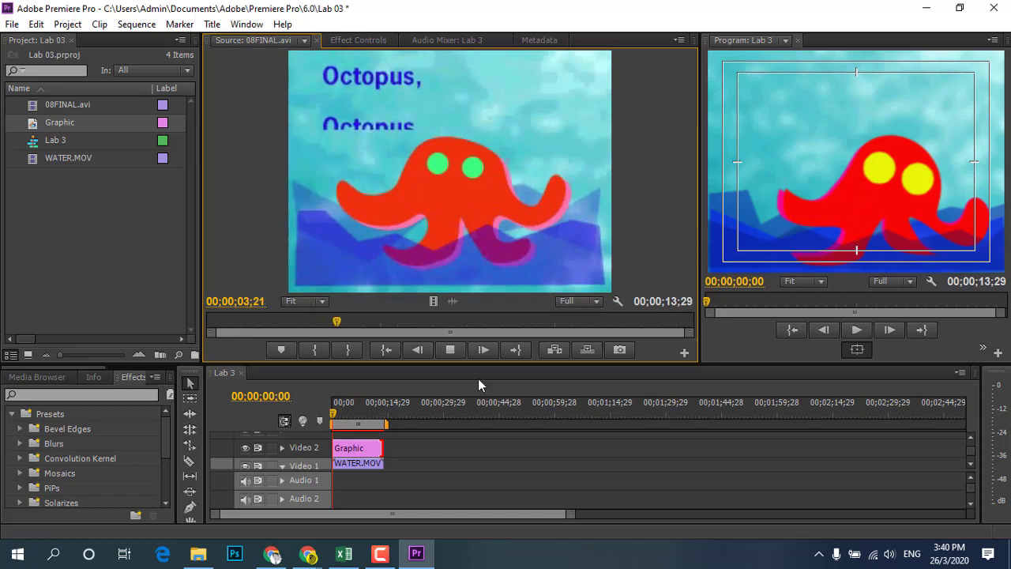
pyautogui.click(336, 412)
pyautogui.moveTo(344, 414); pyautogui.dragTo(288, 419)
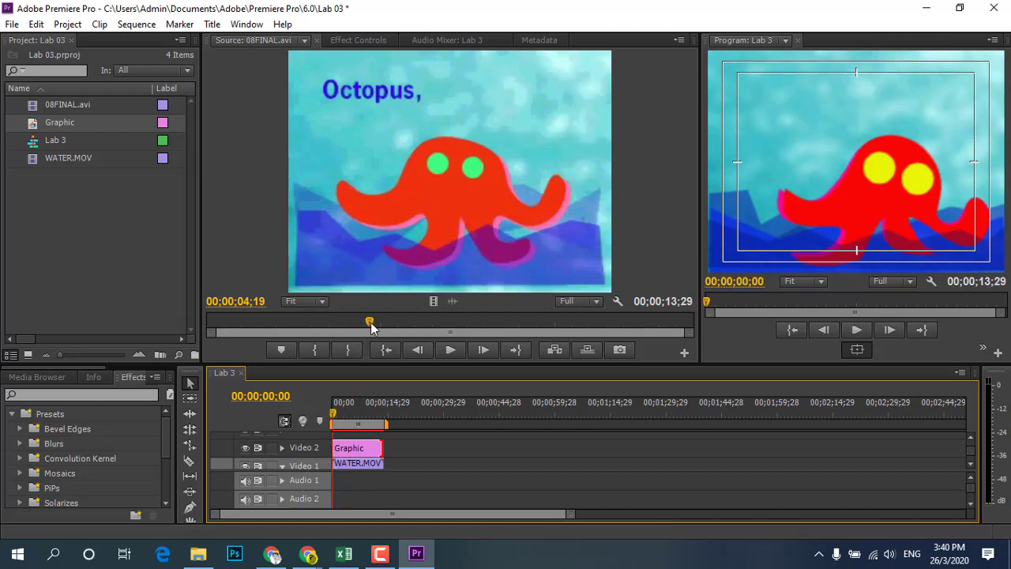
pyautogui.moveTo(368, 321)
pyautogui.mouseDown()
pyautogui.moveTo(417, 324)
pyautogui.moveTo(247, 317)
pyautogui.moveTo(273, 333)
pyautogui.moveTo(229, 331)
pyautogui.moveTo(282, 350)
pyautogui.moveTo(222, 341)
pyautogui.mouseUp()
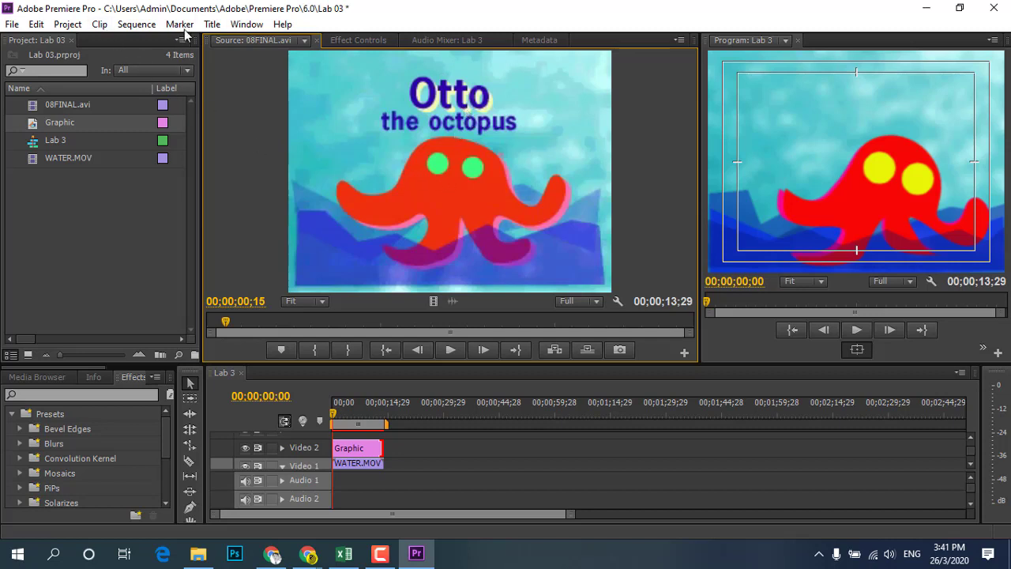
# Step: Create a new default still title named 'Title Otto'
pyautogui.click(212, 23)
pyautogui.moveTo(229, 41)
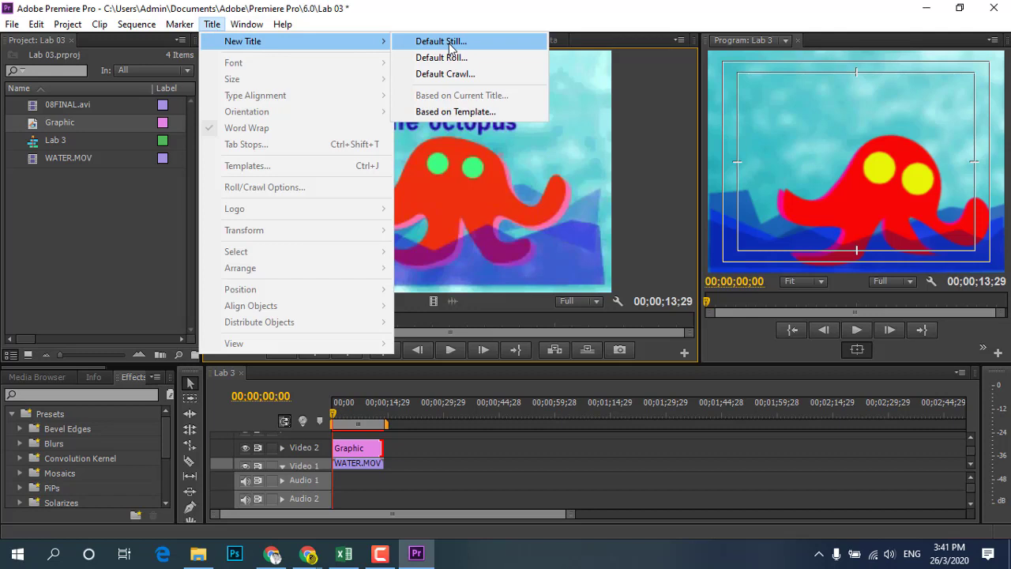
pyautogui.click(450, 48)
pyautogui.moveTo(510, 186); pyautogui.dragTo(689, 126)
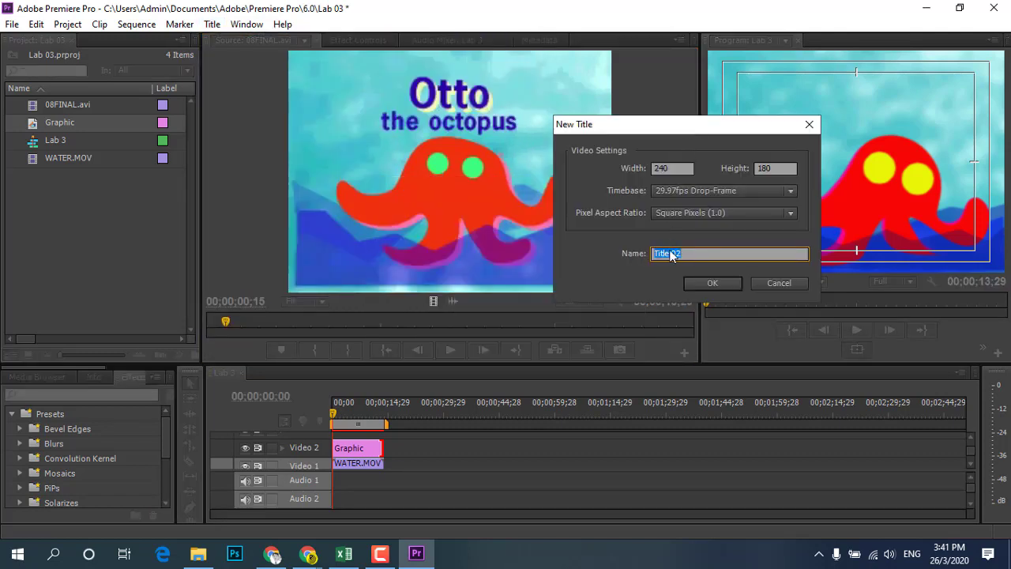
pyautogui.click(702, 256)
pyautogui.write('Otto')
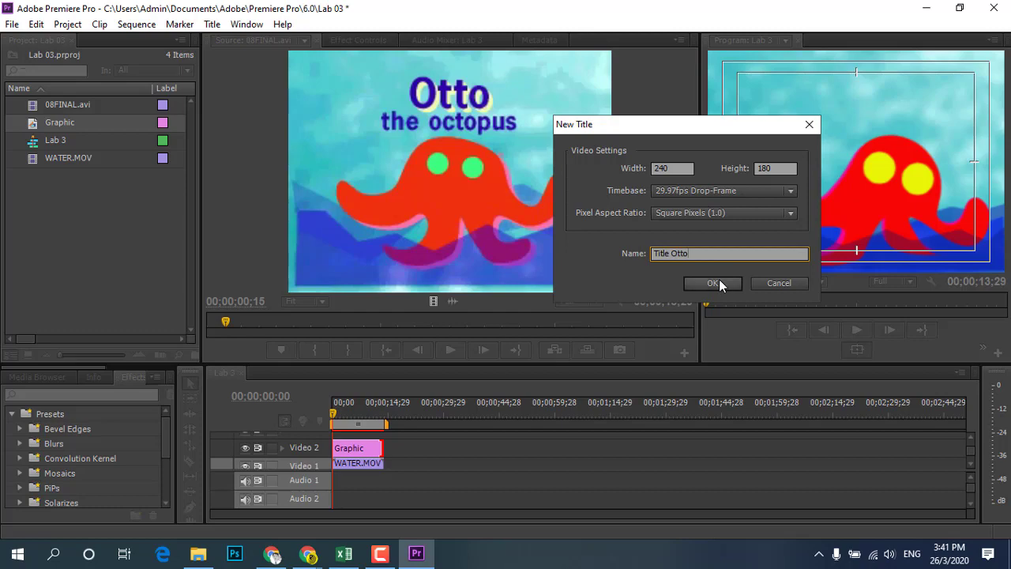
pyautogui.click(713, 283)
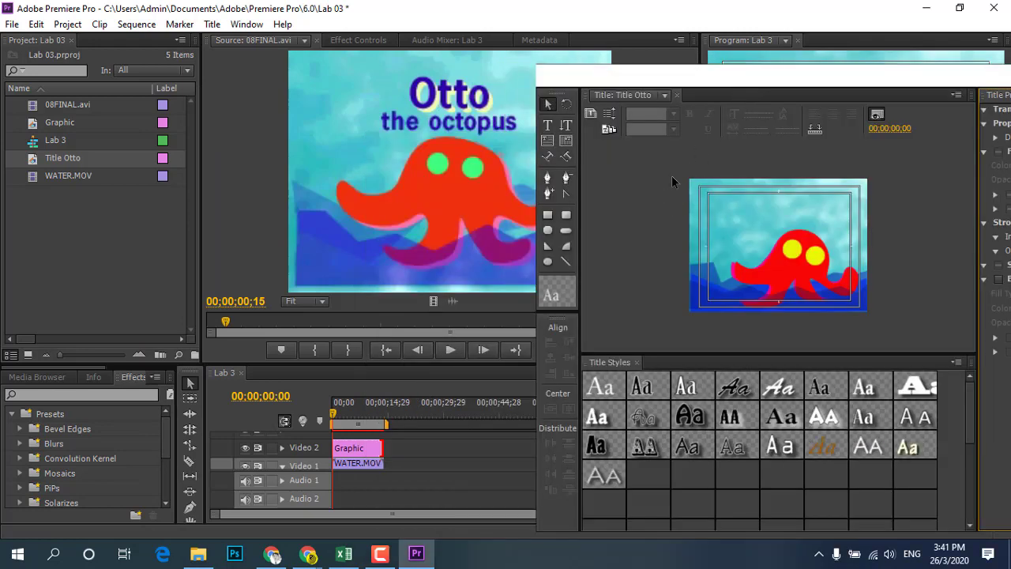
# Step: Select the Type tool and move the title designer window to the left
pyautogui.click(549, 124)
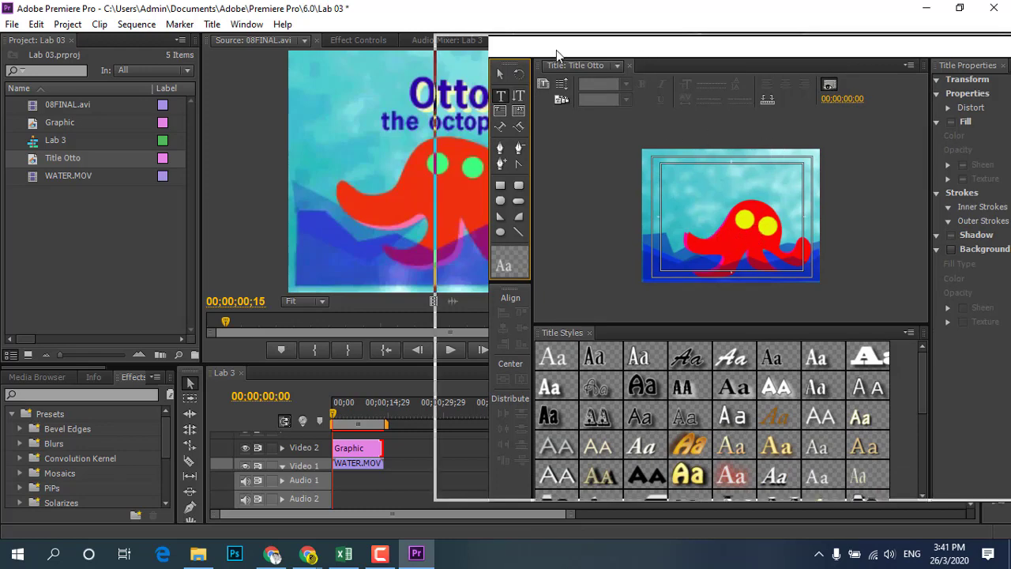
pyautogui.moveTo(647, 59); pyautogui.dragTo(558, 58)
pyautogui.moveTo(714, 54); pyautogui.dragTo(600, 58)
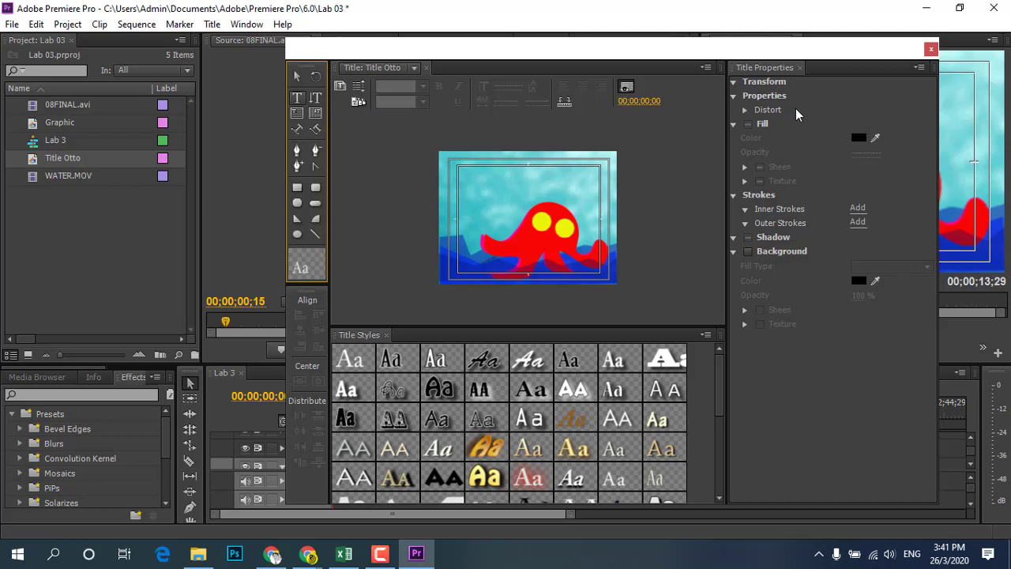
# Step: Start a text box near the top of the Otto title and set font size 30
pyautogui.click(745, 115)
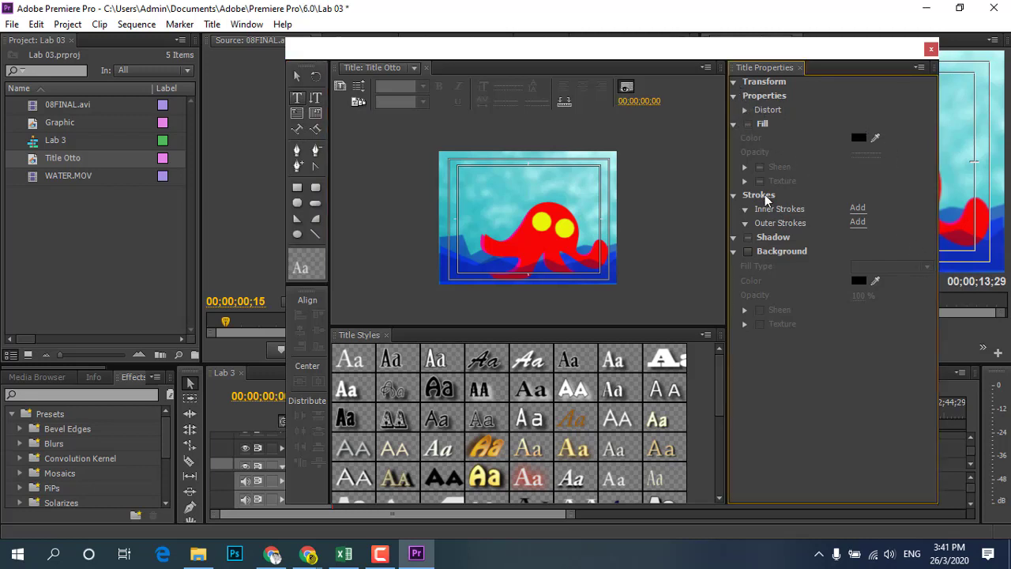
pyautogui.click(491, 210)
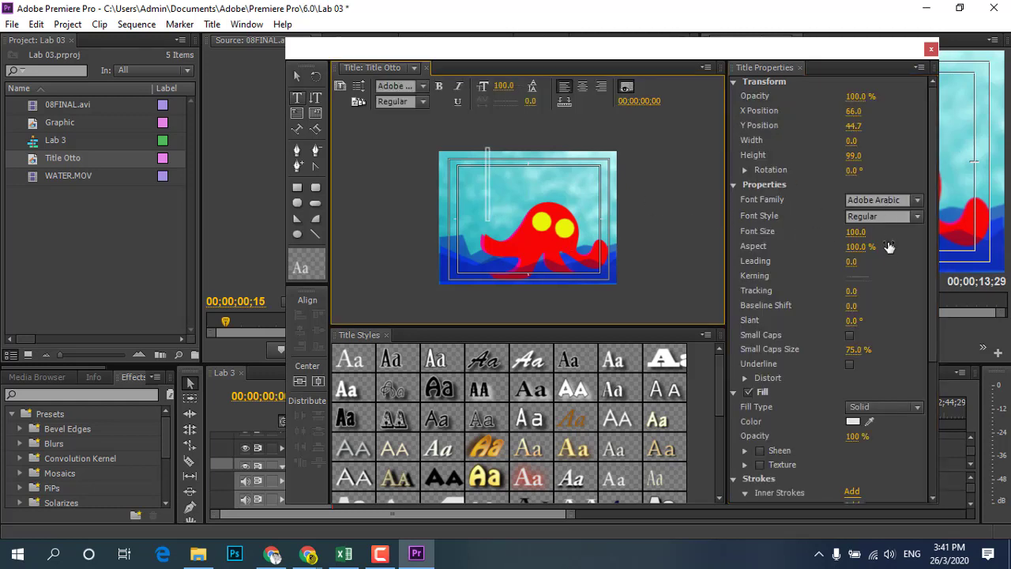
pyautogui.moveTo(855, 232); pyautogui.dragTo(859, 233)
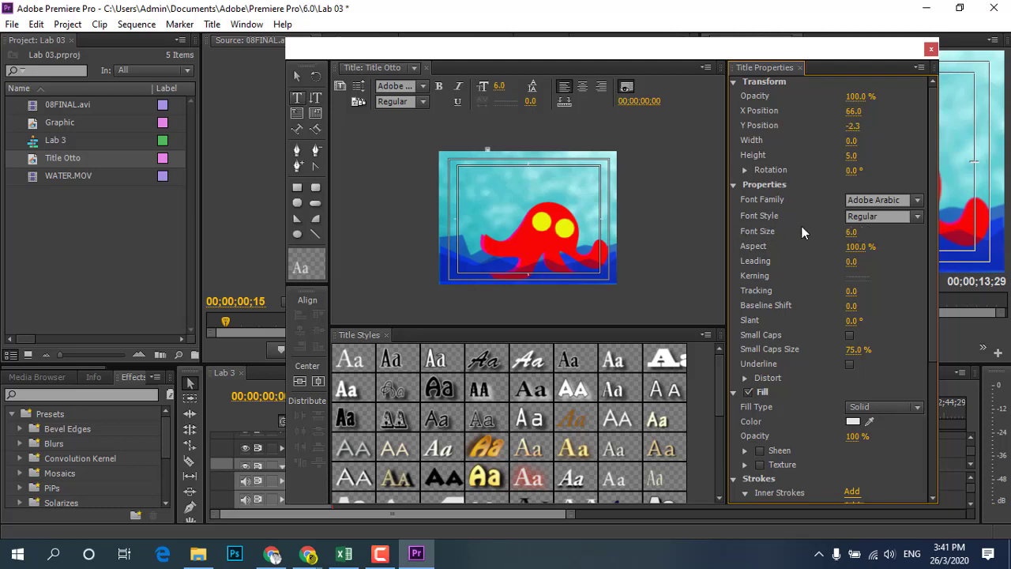
pyautogui.moveTo(851, 231); pyautogui.dragTo(868, 233)
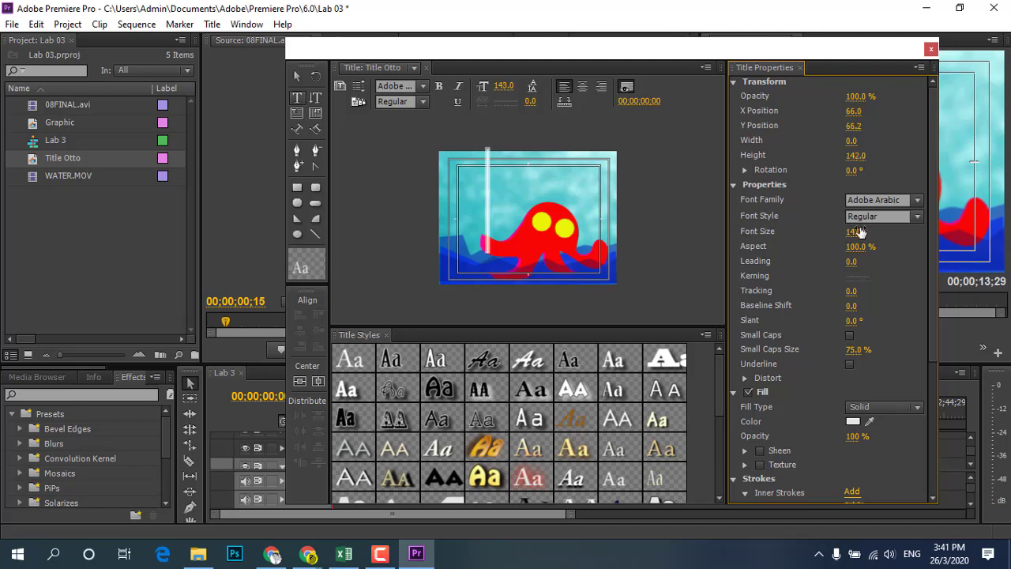
pyautogui.click(869, 233)
pyautogui.write('30')
pyautogui.press('Return')
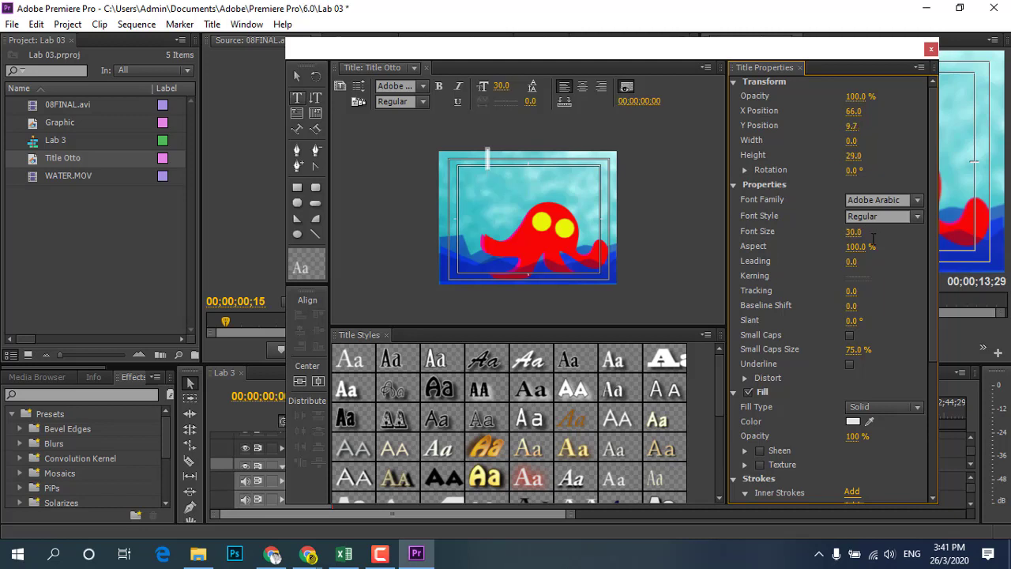
# Step: Set the text's font family to Myriad Hebrew
pyautogui.click(913, 199)
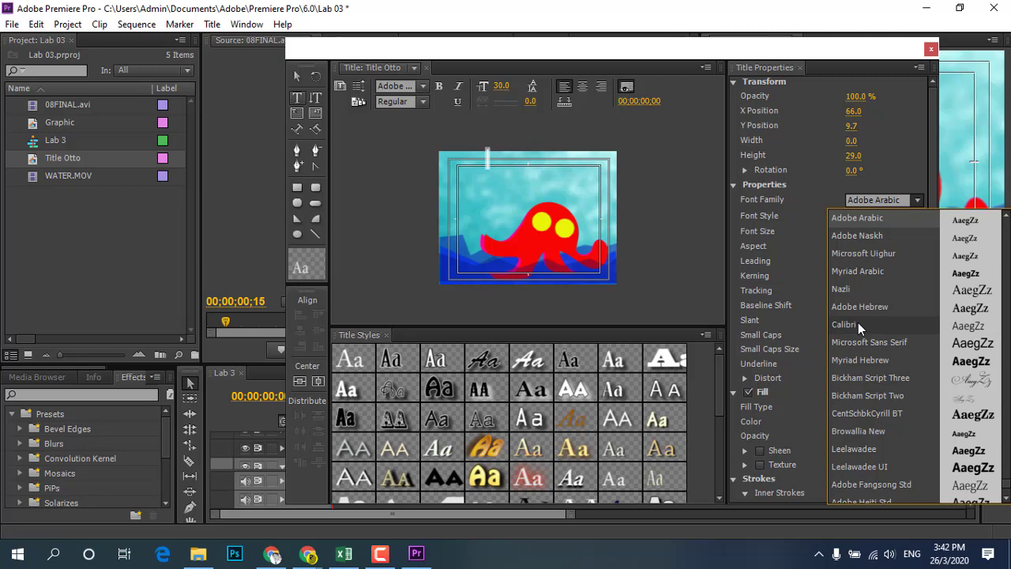
pyautogui.click(852, 362)
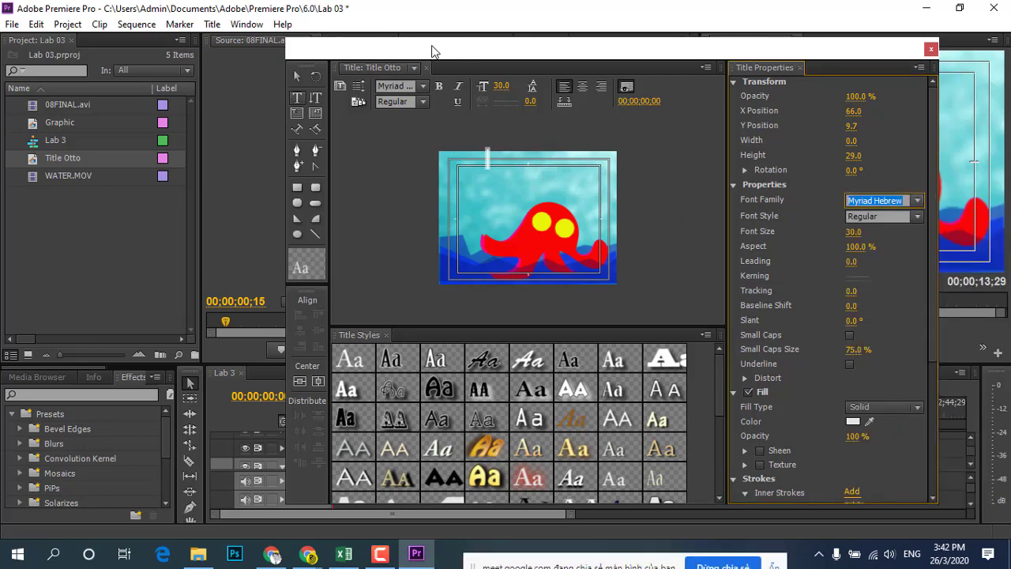
pyautogui.moveTo(432, 52); pyautogui.dragTo(667, 117)
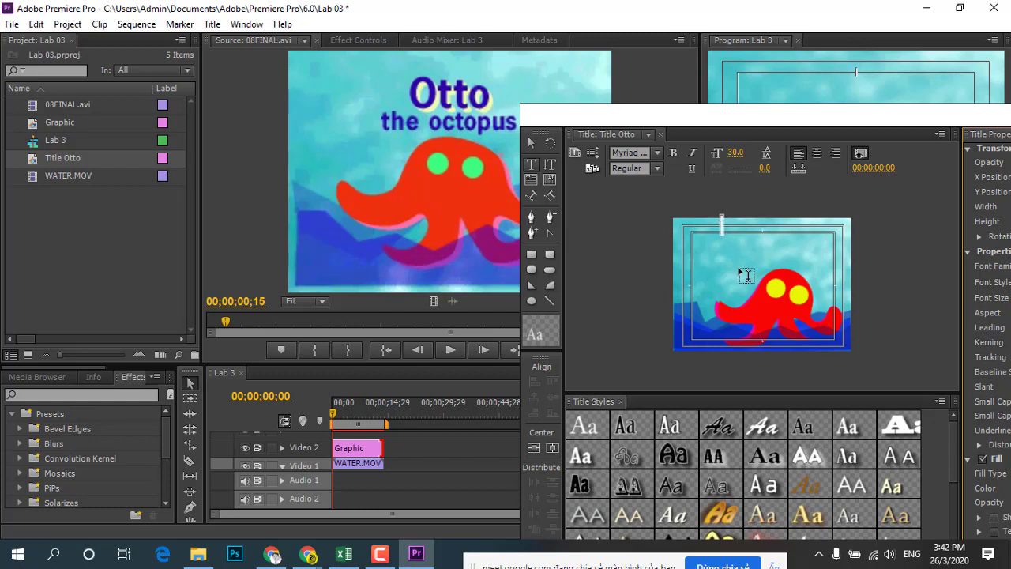
# Step: Type 'Otto' into the text box at the top of the title, in OCR A Std
pyautogui.click(703, 226)
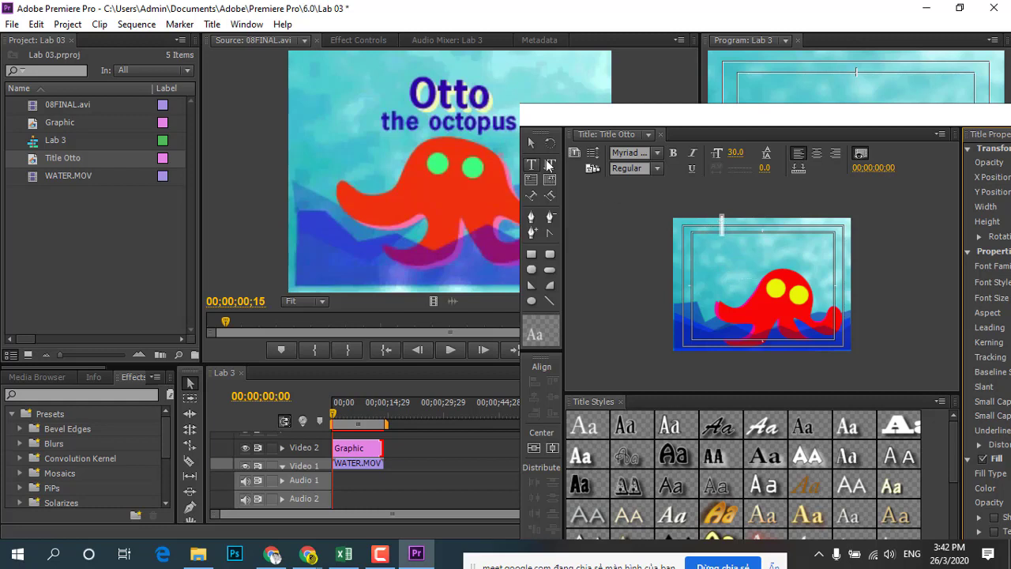
pyautogui.click(722, 224)
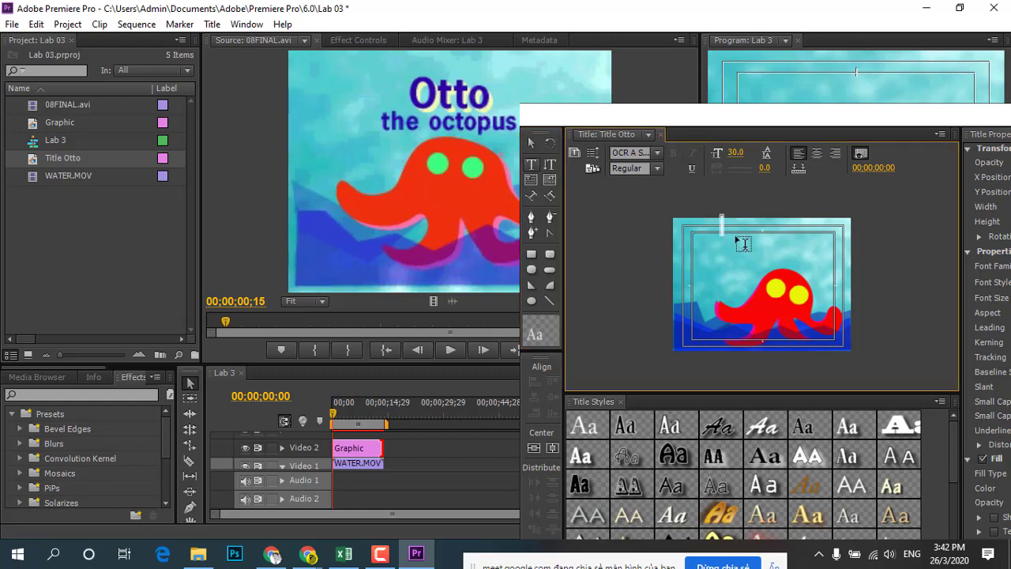
pyautogui.write('O')
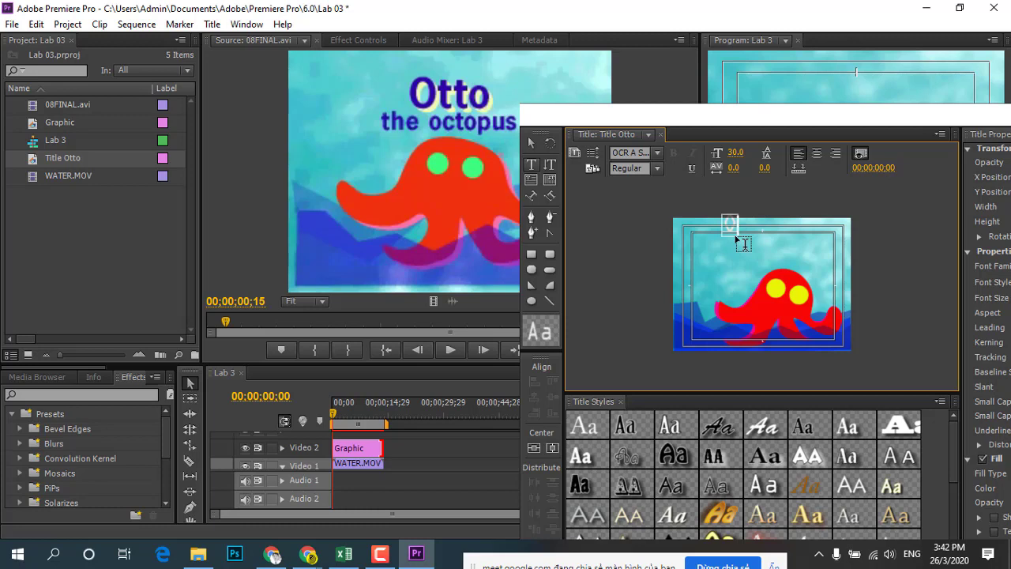
pyautogui.write('tt')
pyautogui.write('o')
# Step: Move the Otto text slightly down and right with the Selection tool
pyautogui.moveTo(553, 112); pyautogui.dragTo(283, 77)
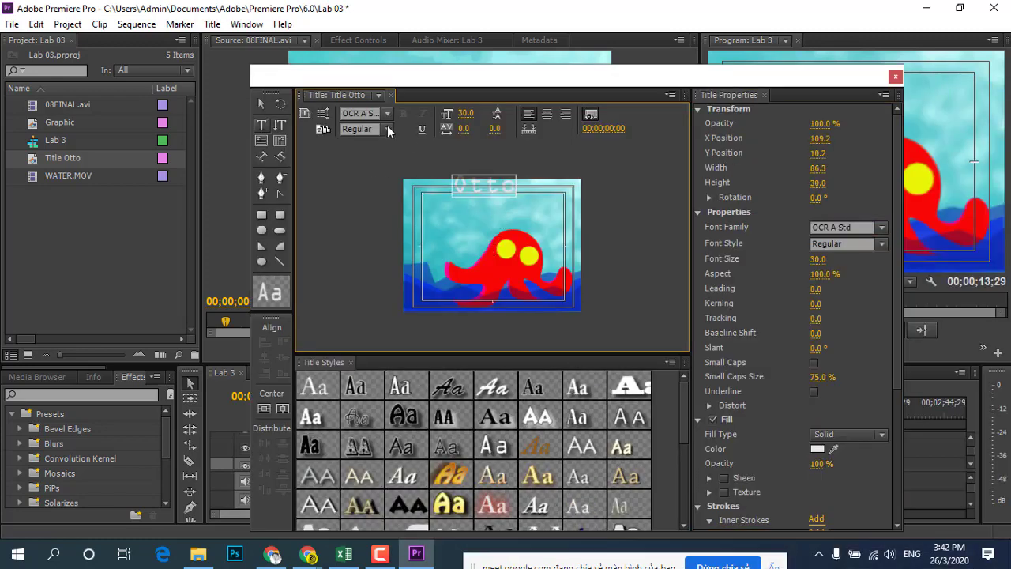
pyautogui.click(261, 103)
pyautogui.moveTo(478, 194); pyautogui.dragTo(488, 211)
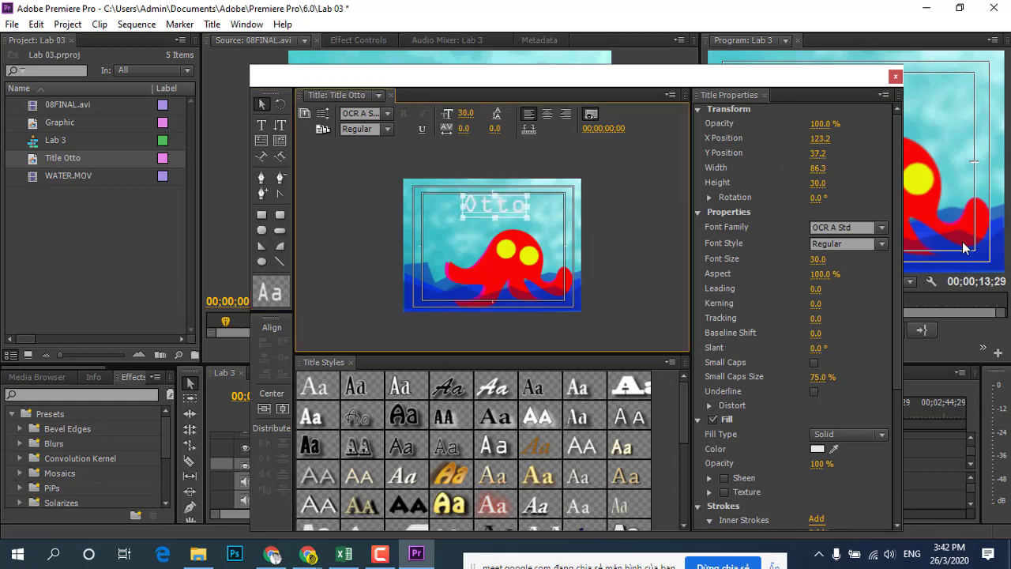
# Step: Switch Otto to the Stencil font and shrink it to size 20.8
pyautogui.click(883, 226)
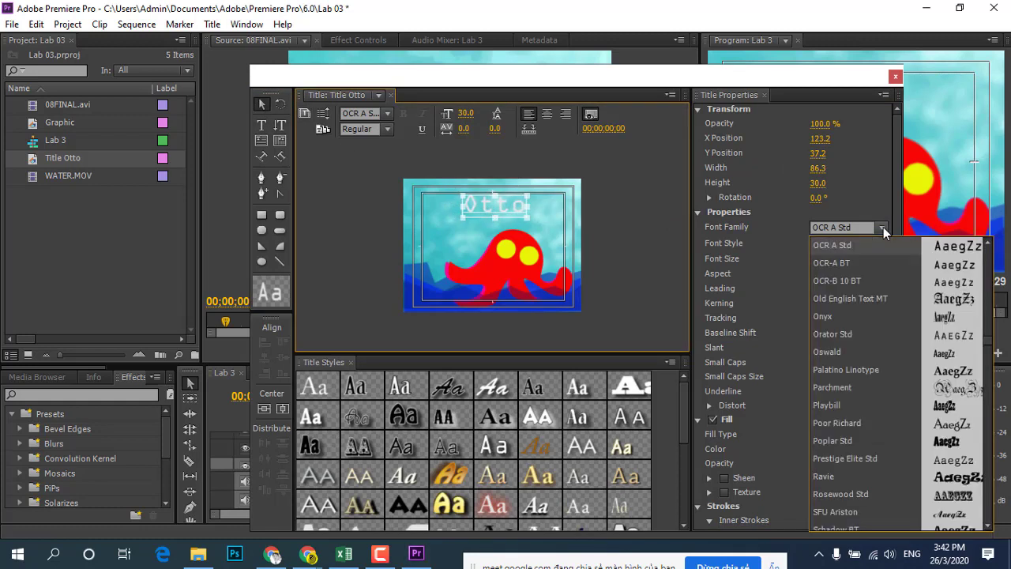
pyautogui.scroll(-2, 845, 476)
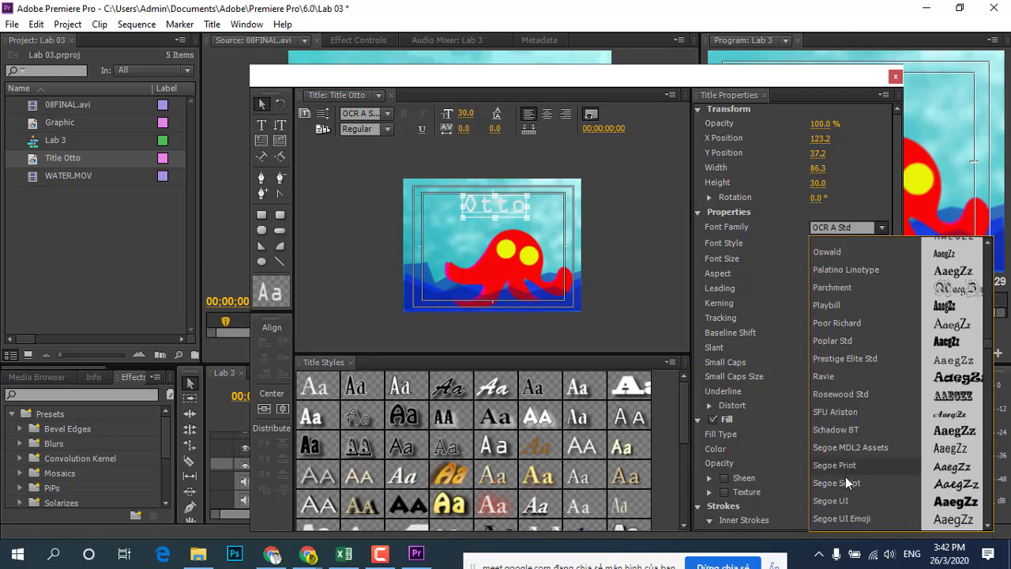
pyautogui.scroll(-2, 840, 490)
pyautogui.scroll(-3, 841, 496)
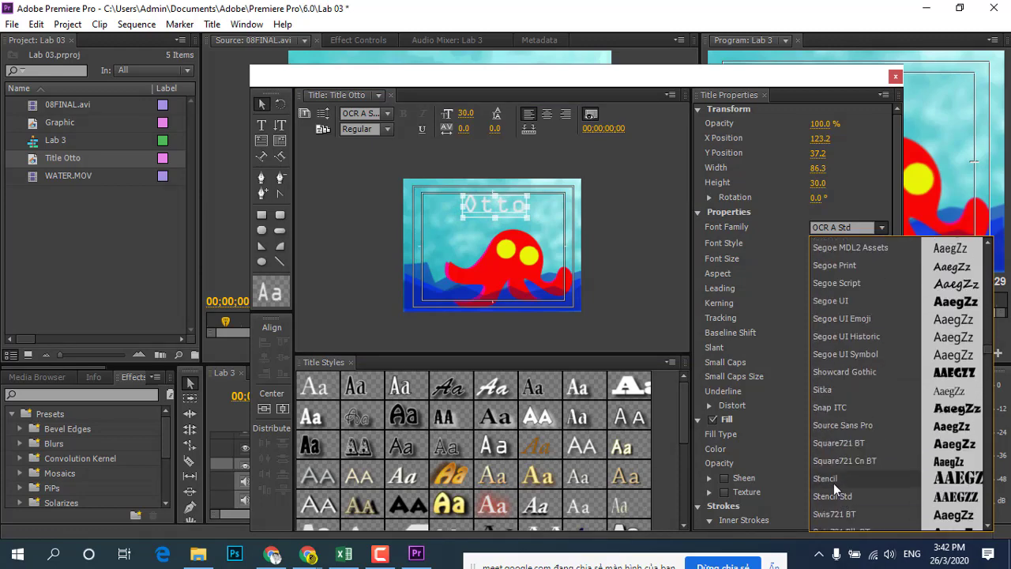
pyautogui.click(831, 479)
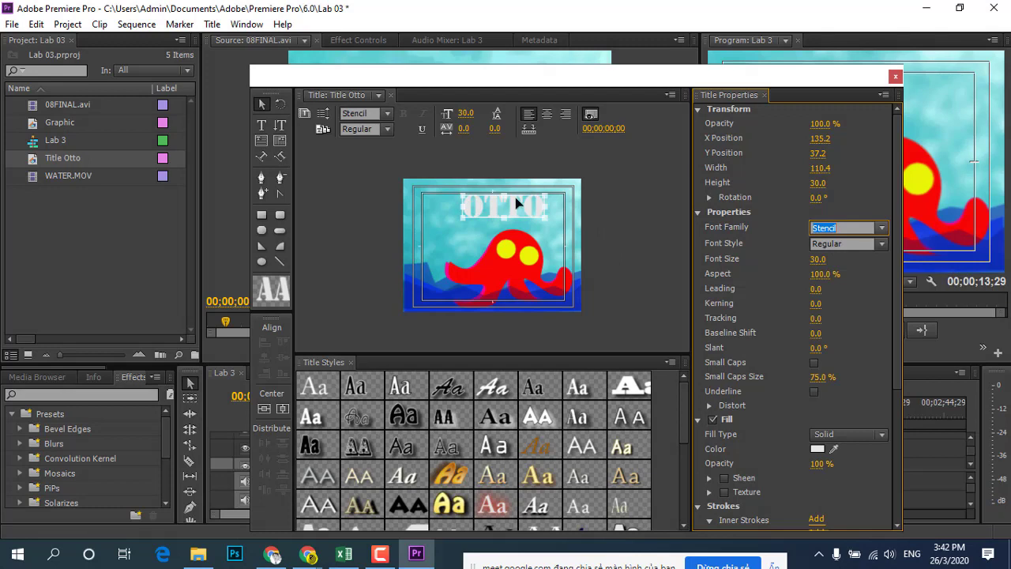
pyautogui.moveTo(541, 219); pyautogui.dragTo(507, 205)
pyautogui.moveTo(497, 82); pyautogui.dragTo(517, 159)
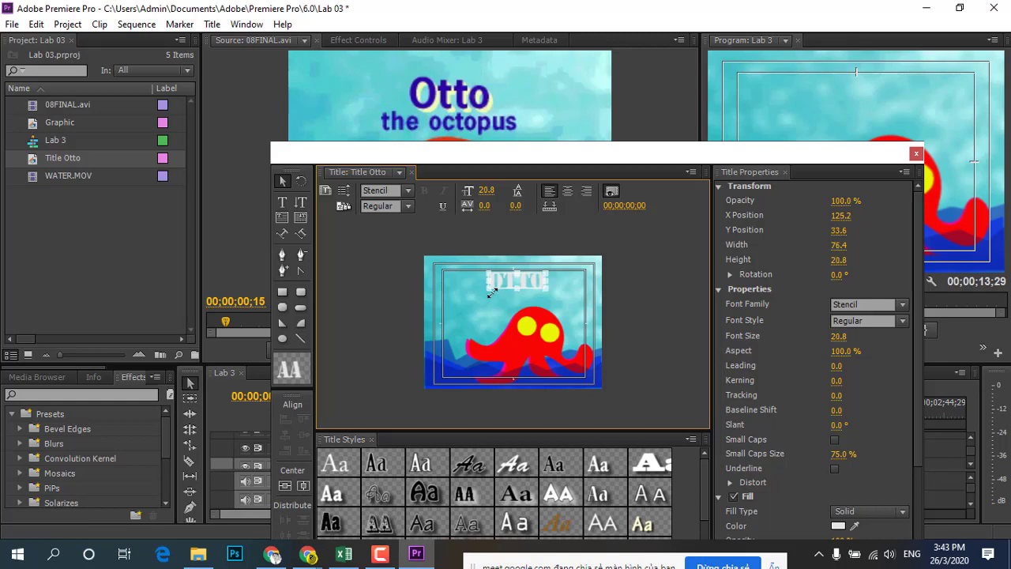
# Step: Shrink the OTTO text to size 18.3 and move it down and left
pyautogui.moveTo(491, 292); pyautogui.dragTo(498, 292)
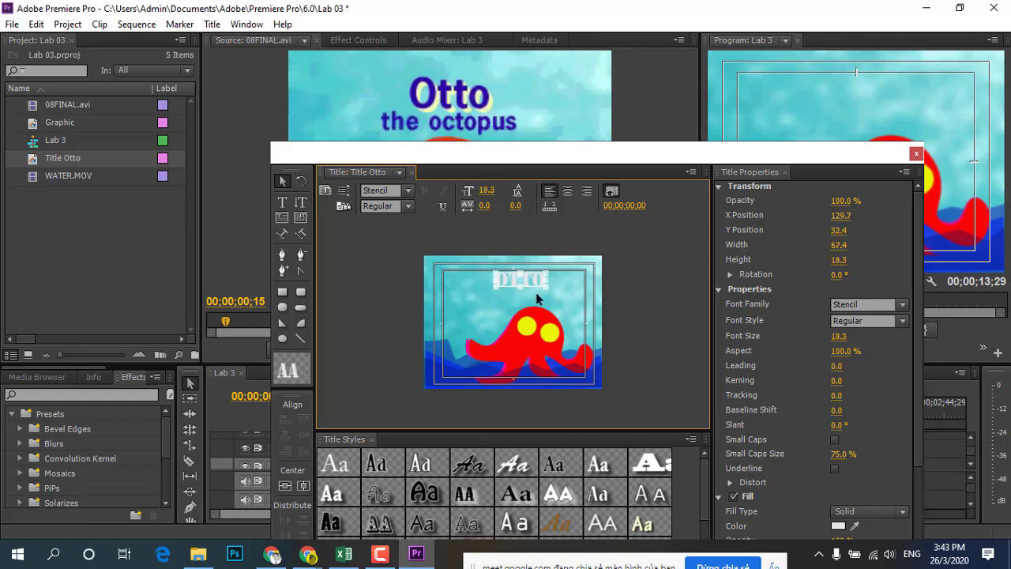
pyautogui.moveTo(586, 150); pyautogui.dragTo(732, 31)
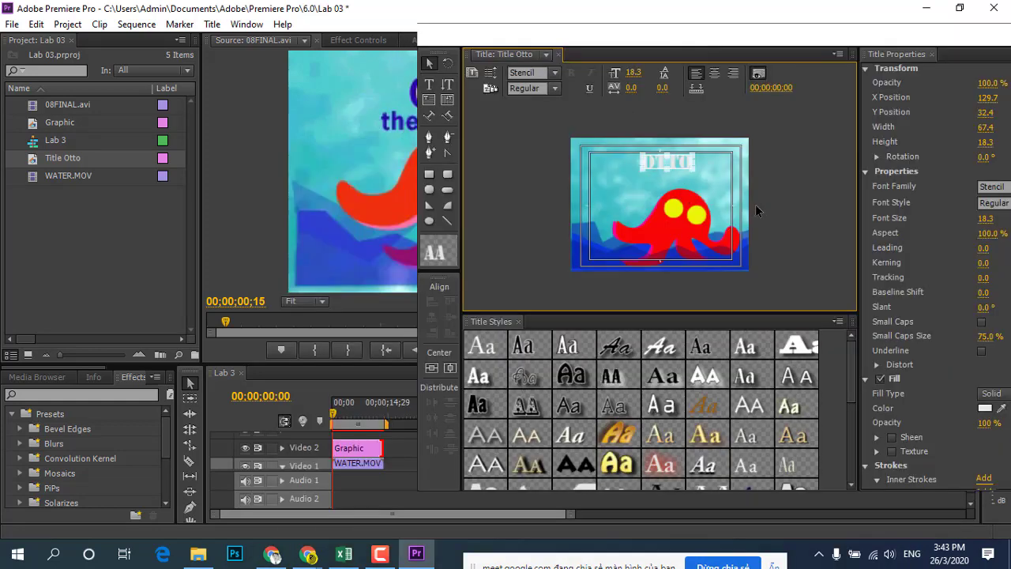
pyautogui.click(801, 191)
pyautogui.click(684, 165)
pyautogui.moveTo(672, 164); pyautogui.dragTo(654, 178)
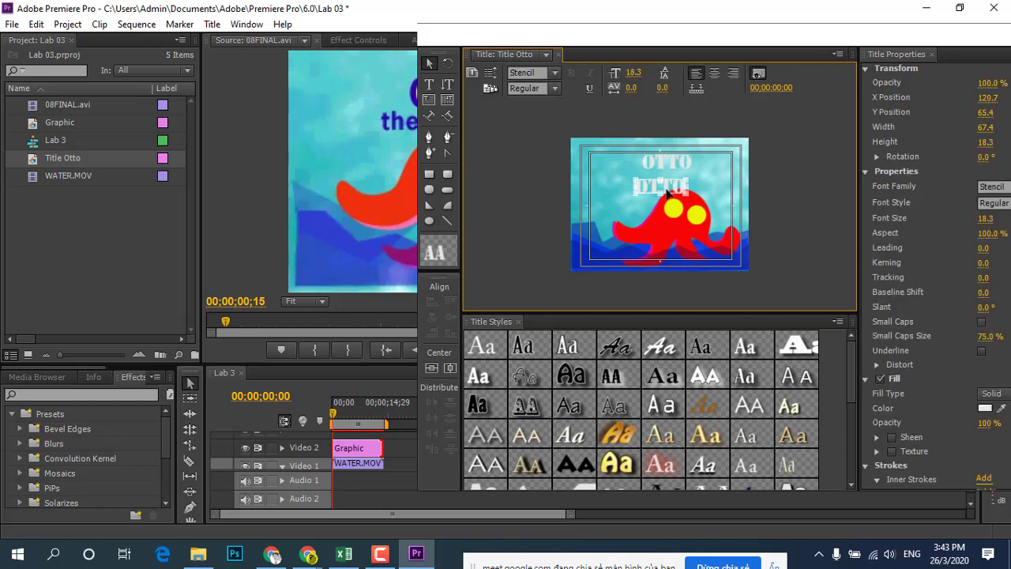
pyautogui.moveTo(741, 52); pyautogui.dragTo(589, 53)
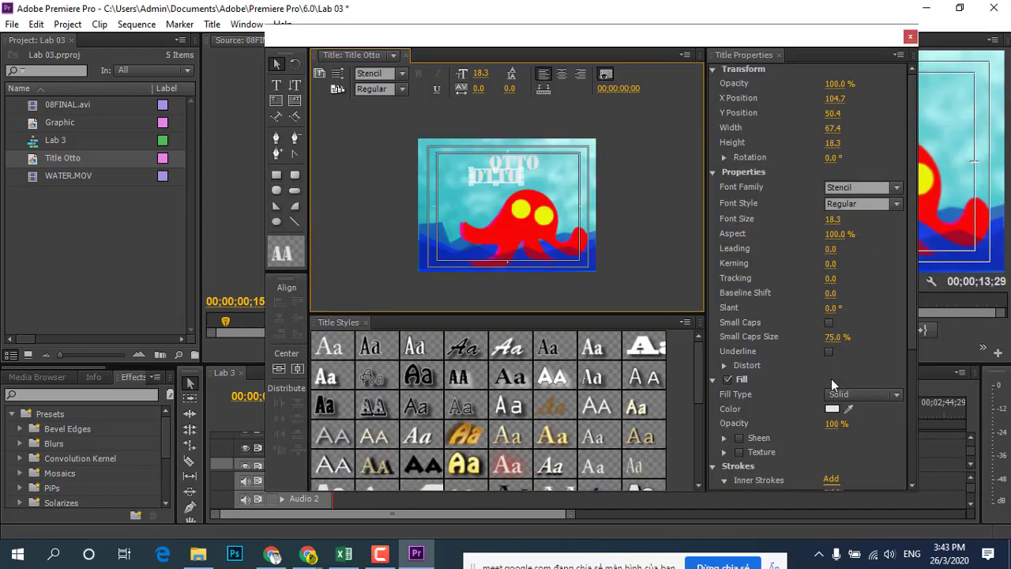
# Step: Give the OTTO text a deep blue fill colour
pyautogui.click(831, 410)
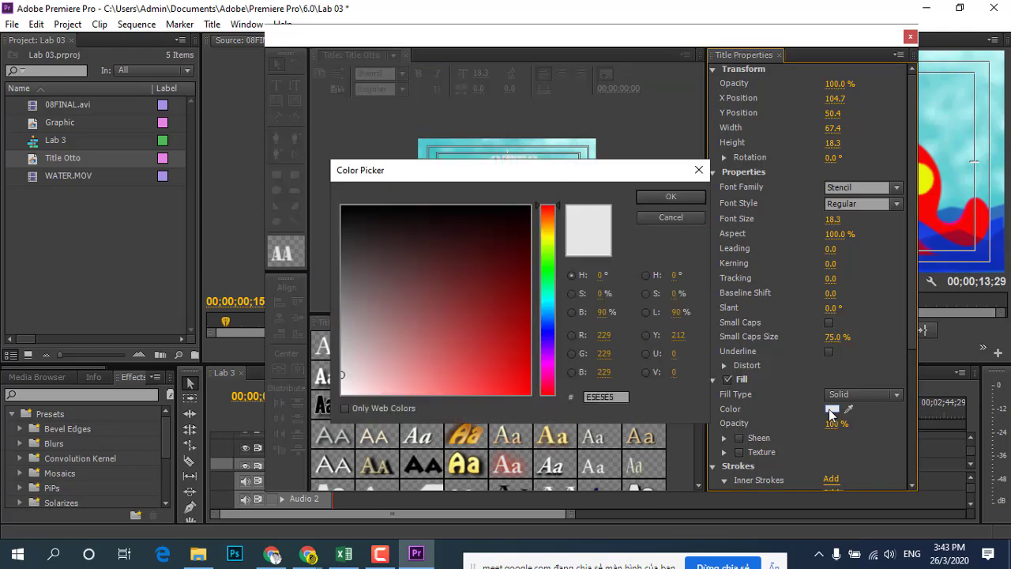
pyautogui.click(547, 337)
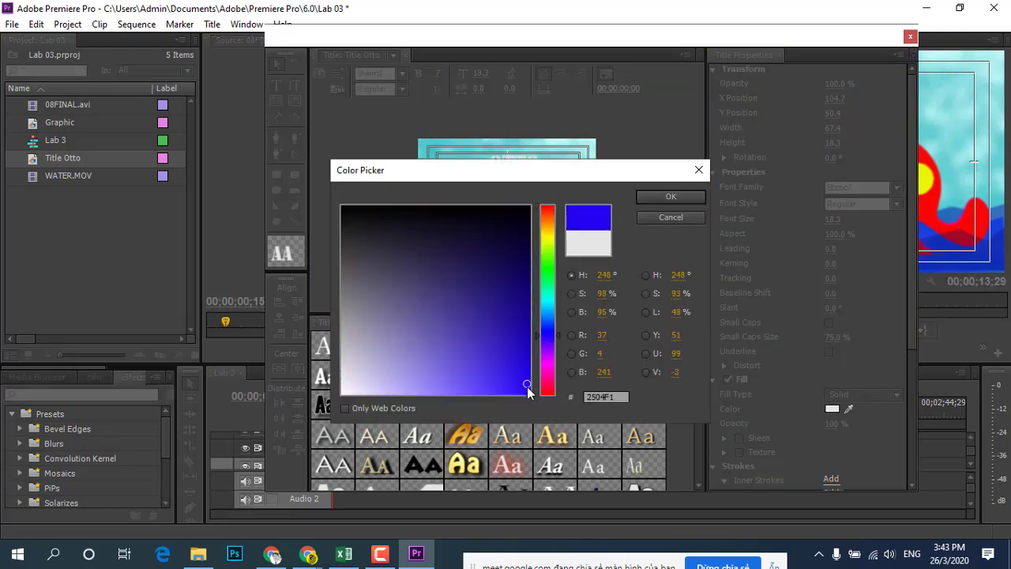
pyautogui.moveTo(527, 386); pyautogui.dragTo(529, 338)
pyautogui.click(659, 196)
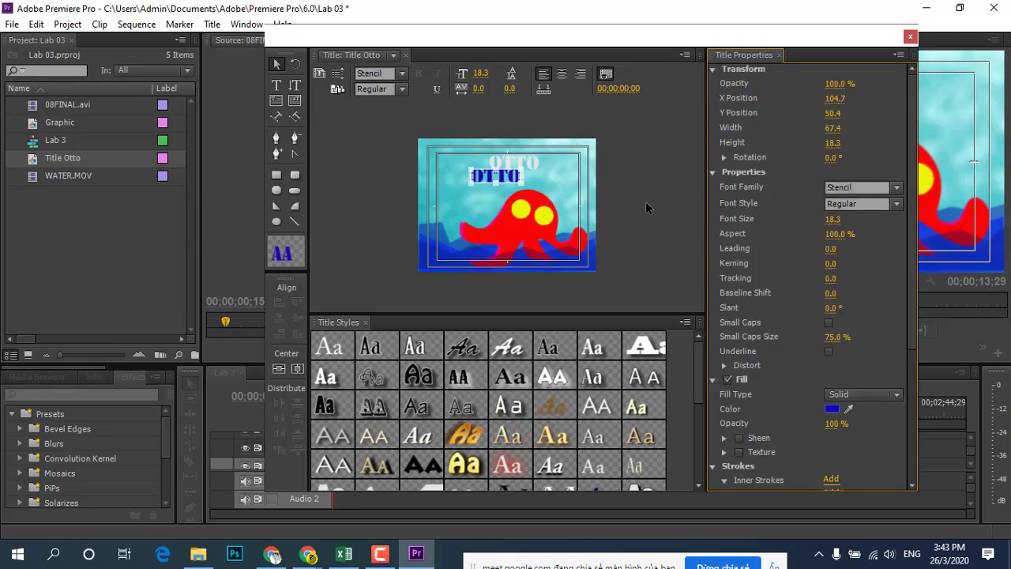
# Step: Place OTTO near the top centre at X 128.7, Y 30.4, then open the Title panel menu
pyautogui.click(496, 169)
pyautogui.moveTo(496, 168); pyautogui.dragTo(508, 163)
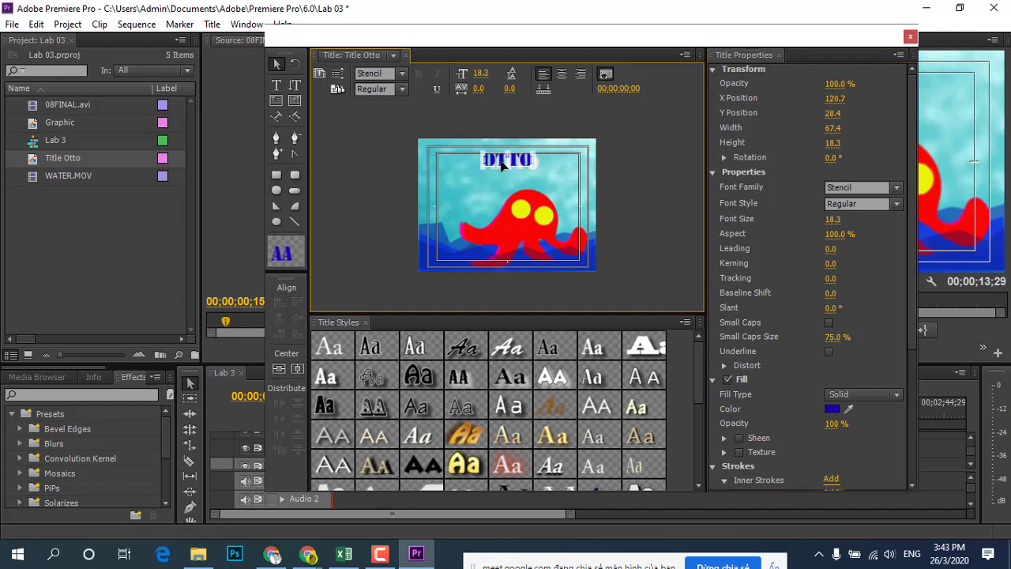
pyautogui.moveTo(456, 41); pyautogui.dragTo(434, 163)
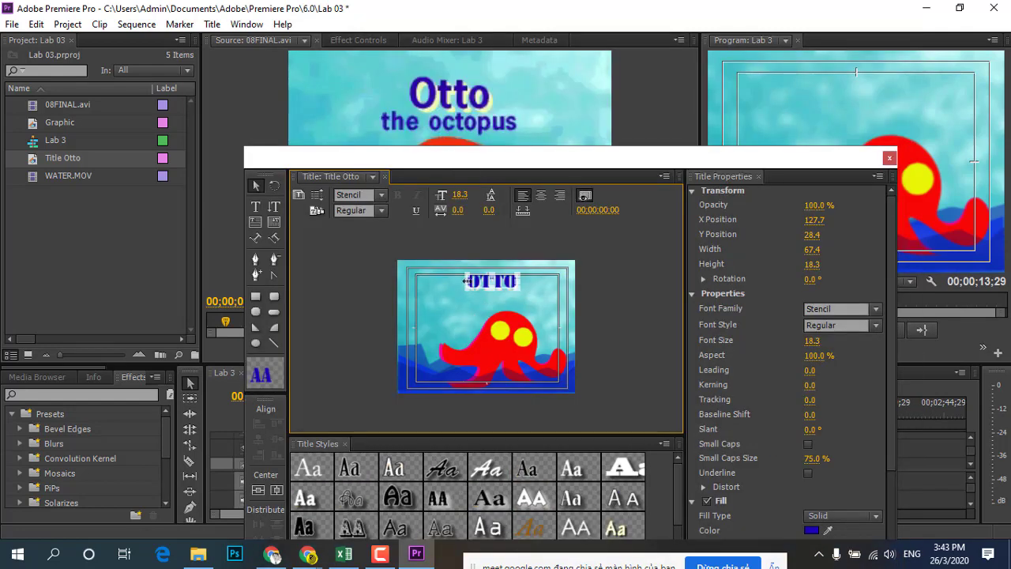
pyautogui.click(507, 267)
pyautogui.click(494, 286)
pyautogui.press('Up')
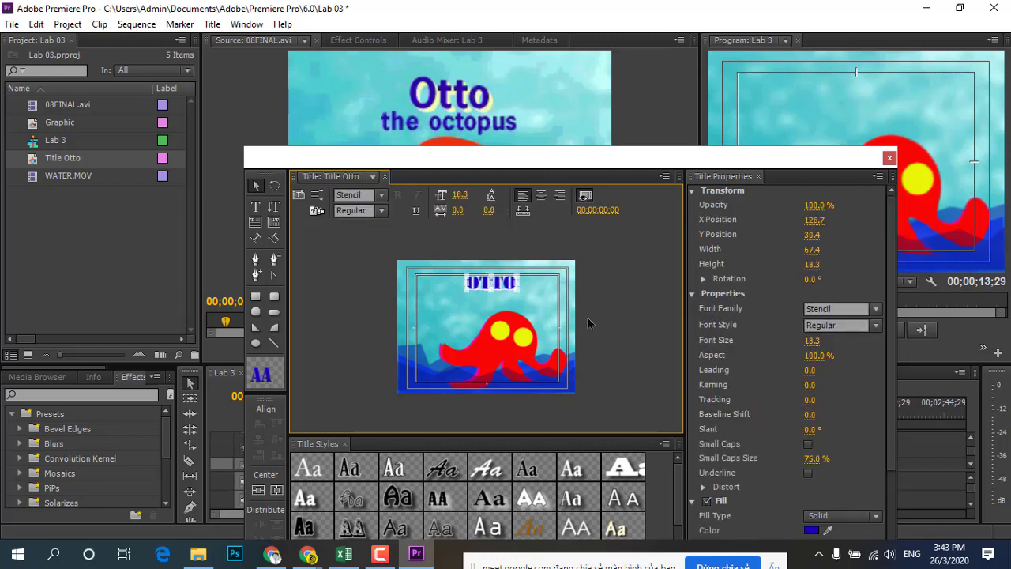
pyautogui.click(587, 316)
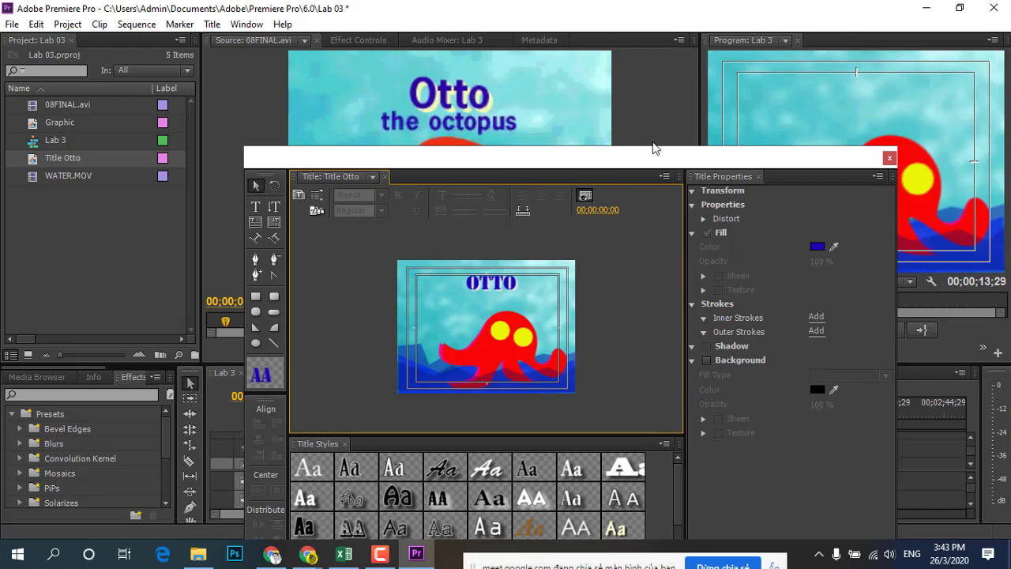
pyautogui.moveTo(654, 149); pyautogui.dragTo(702, 104)
pyautogui.click(713, 133)
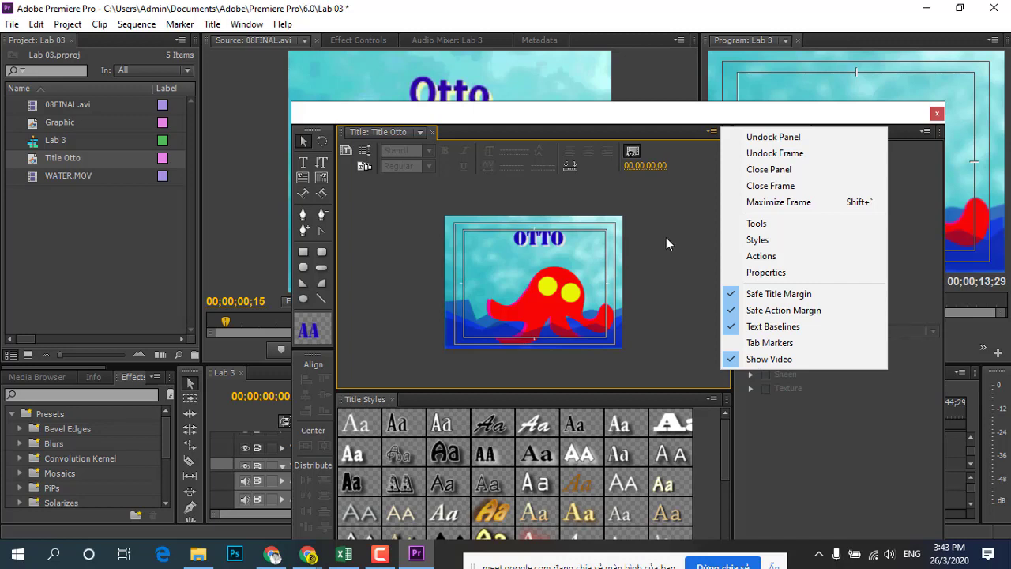
# Step: Add a second text line 'THE OCTOPUS' below OTTO and select it
pyautogui.click(665, 236)
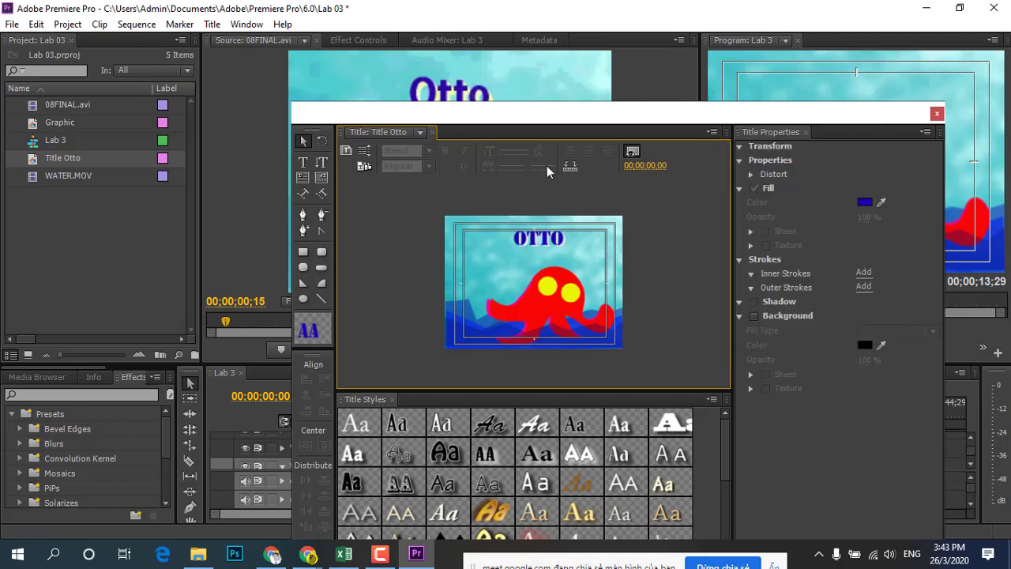
pyautogui.moveTo(537, 118); pyautogui.dragTo(761, 48)
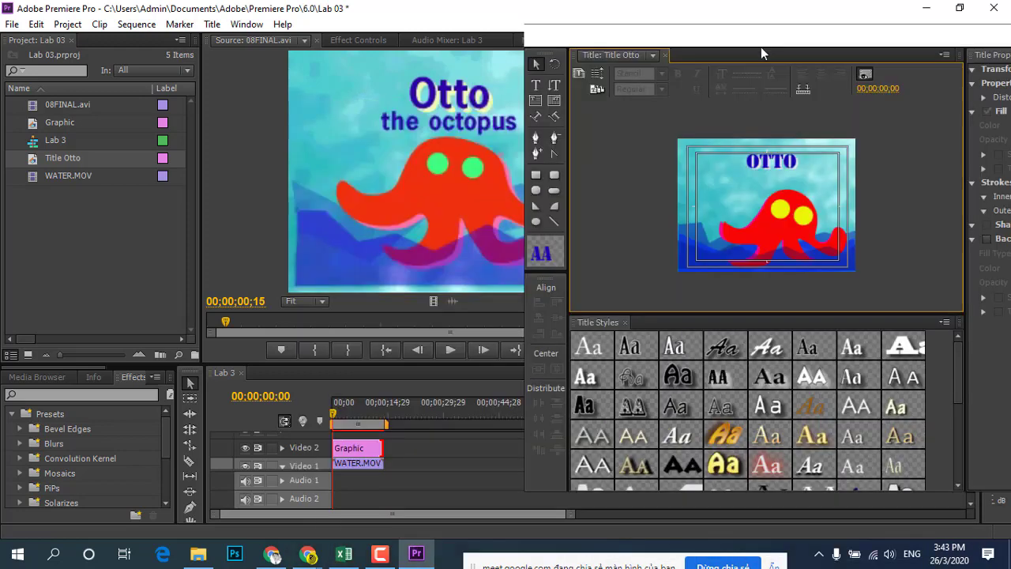
pyautogui.click(535, 85)
pyautogui.click(711, 173)
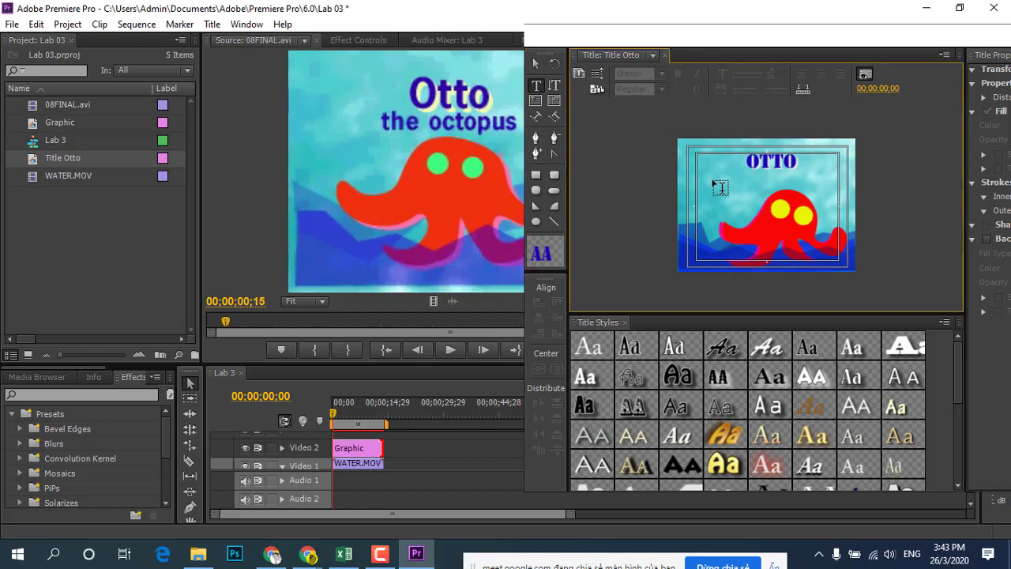
pyautogui.write('TH')
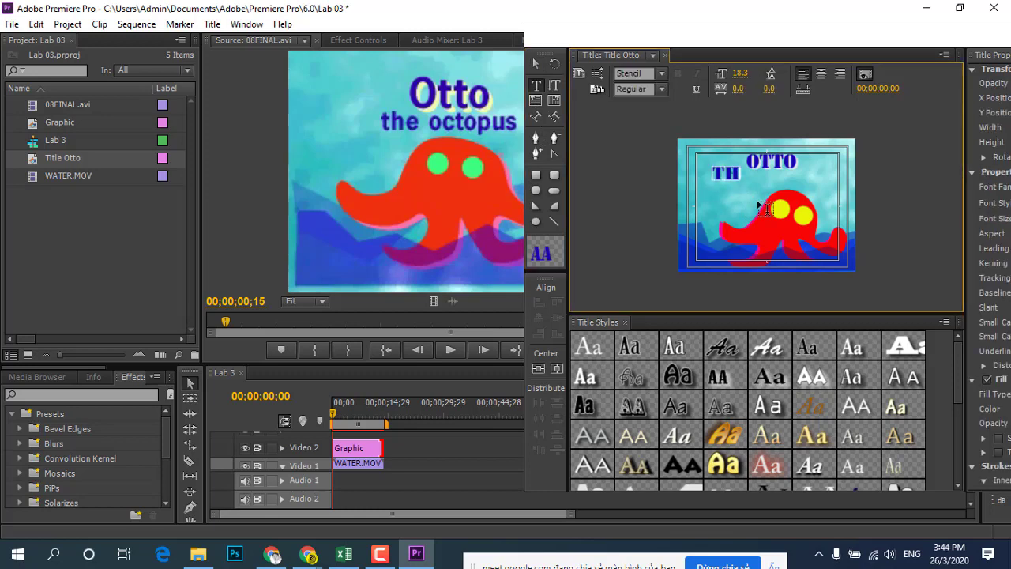
pyautogui.write('E OC')
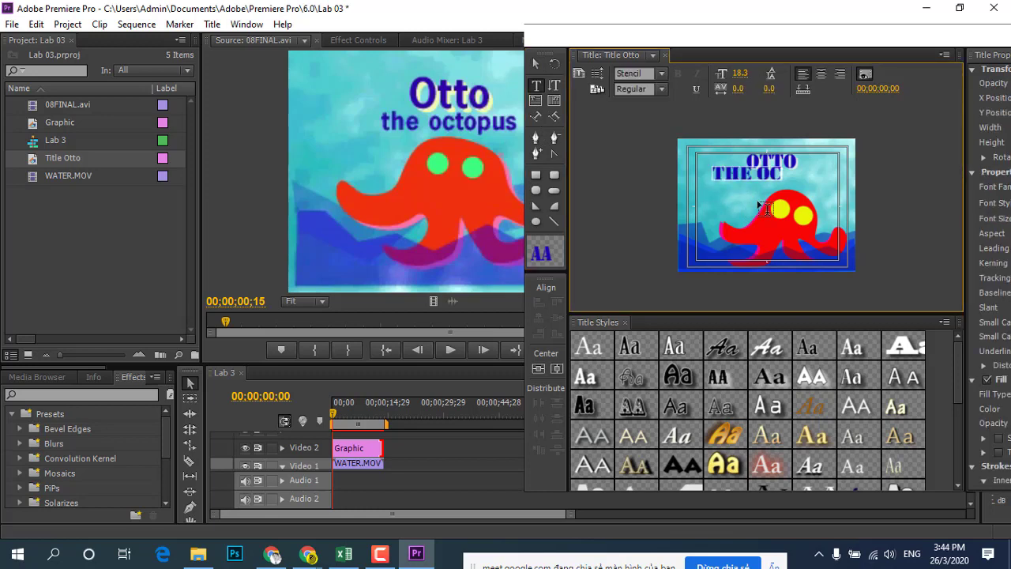
pyautogui.write('TO')
pyautogui.write('PUS')
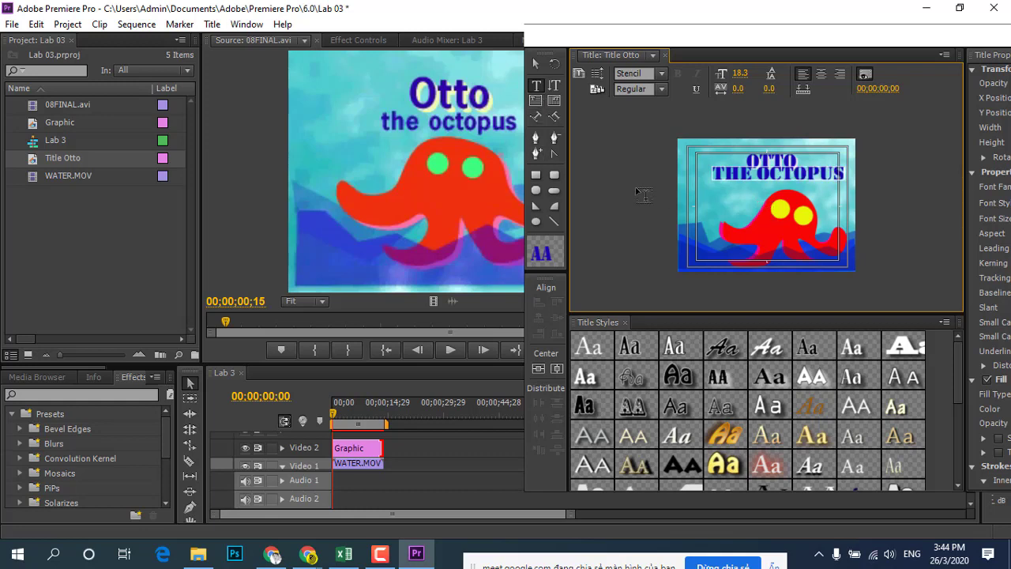
pyautogui.moveTo(713, 174); pyautogui.dragTo(845, 174)
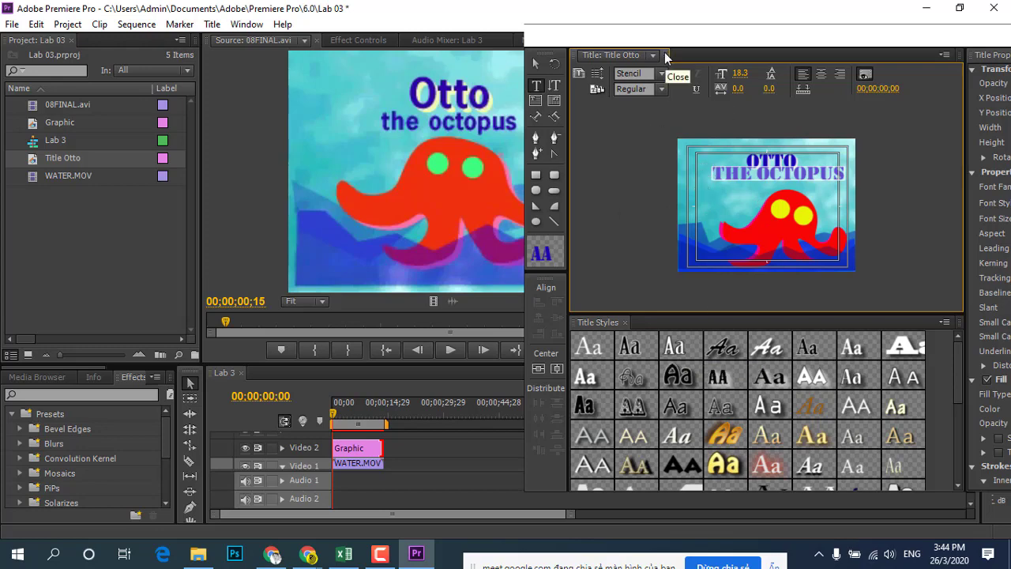
pyautogui.moveTo(674, 33); pyautogui.dragTo(383, 49)
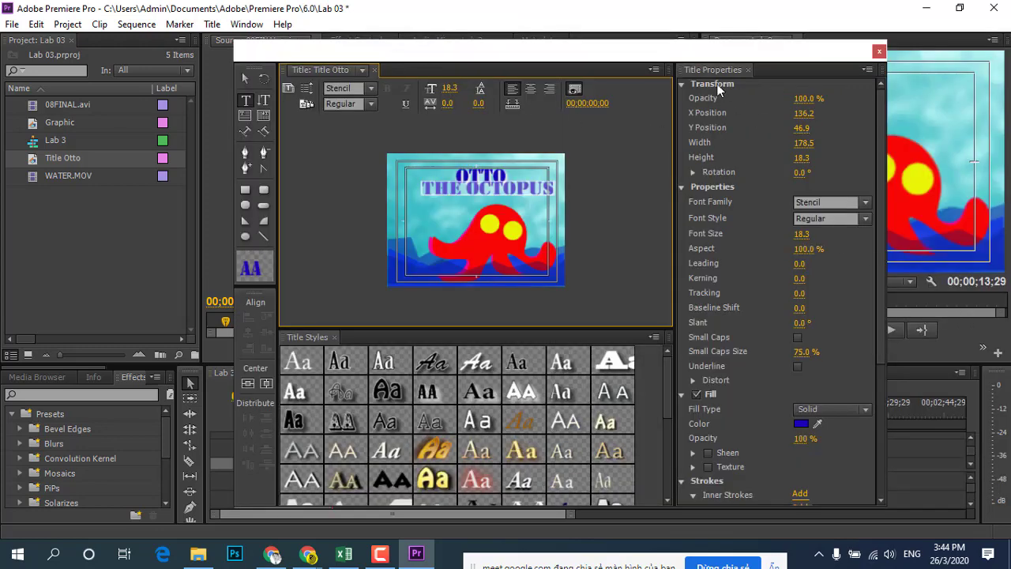
# Step: Try Segoe MDL2 Assets and Segoe UI Emoji on the octopus line and enlarge its size
pyautogui.click(870, 202)
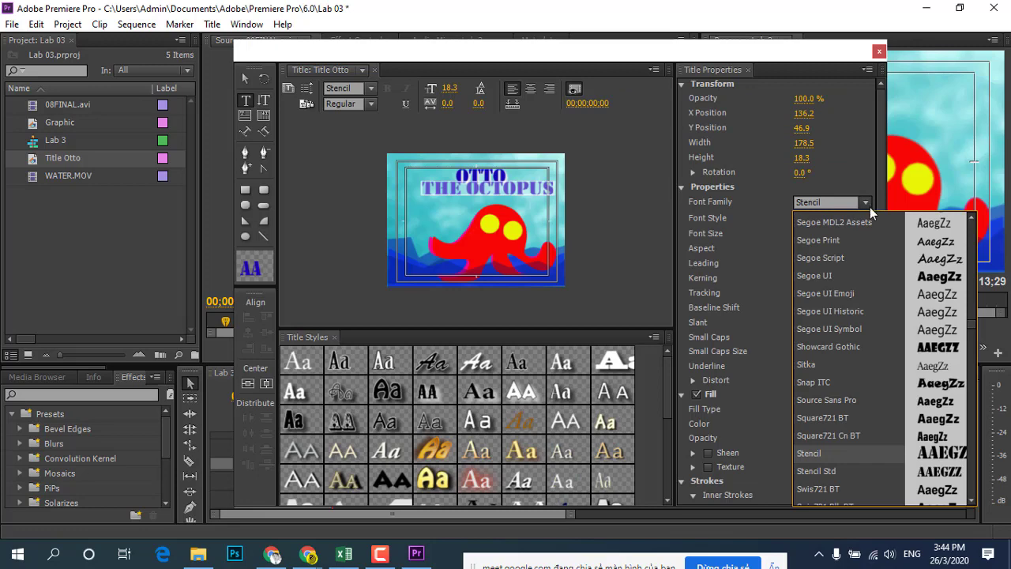
pyautogui.click(866, 223)
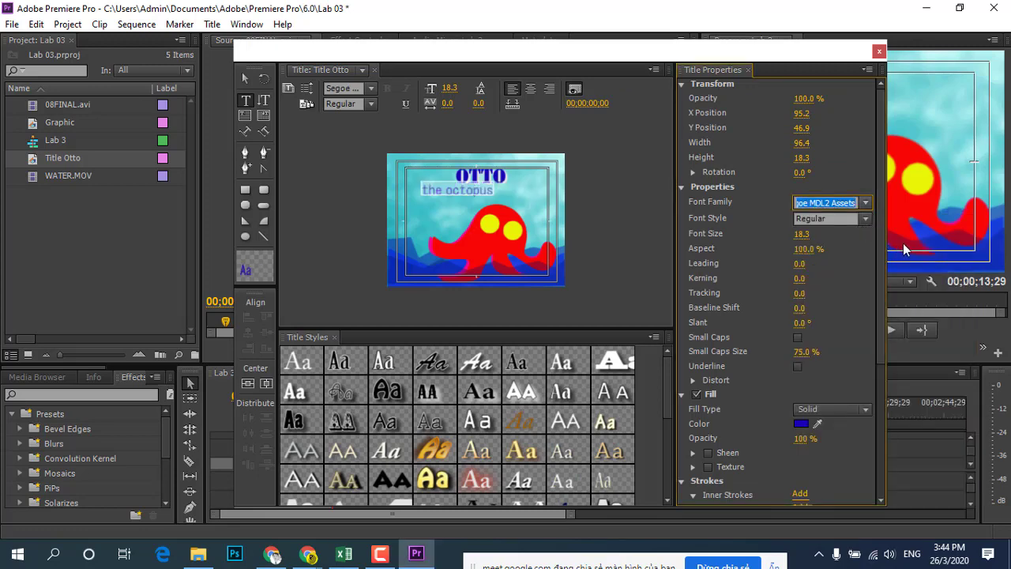
pyautogui.click(866, 203)
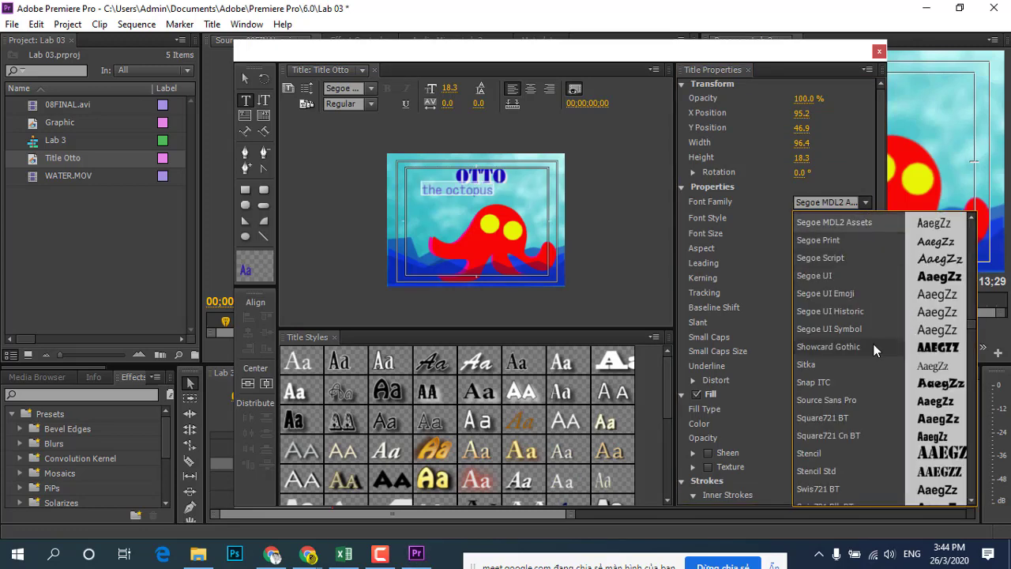
pyautogui.click(832, 296)
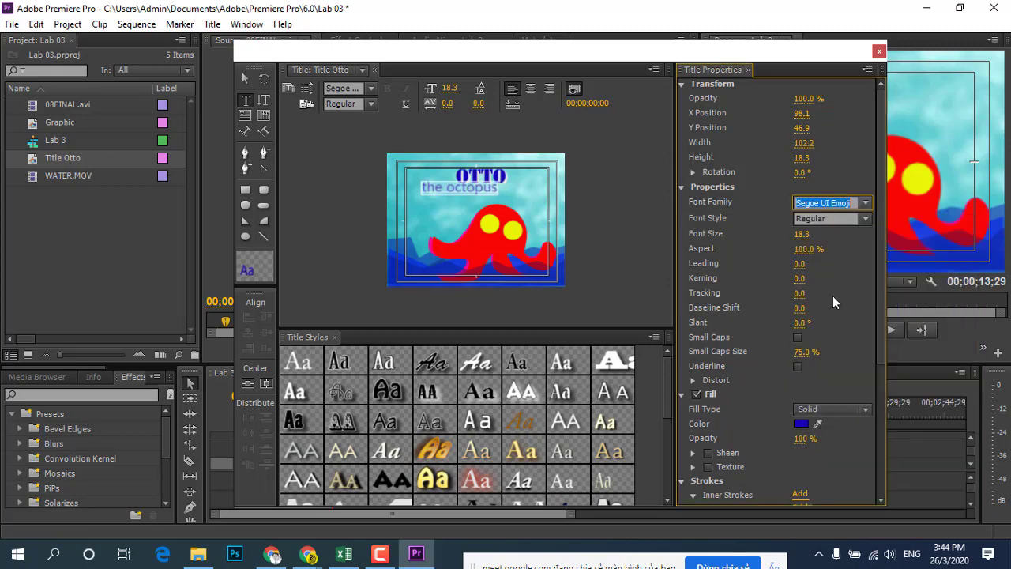
pyautogui.moveTo(404, 54)
pyautogui.mouseDown()
pyautogui.moveTo(549, 132)
pyautogui.moveTo(692, 60)
pyautogui.moveTo(652, 52)
pyautogui.mouseUp()
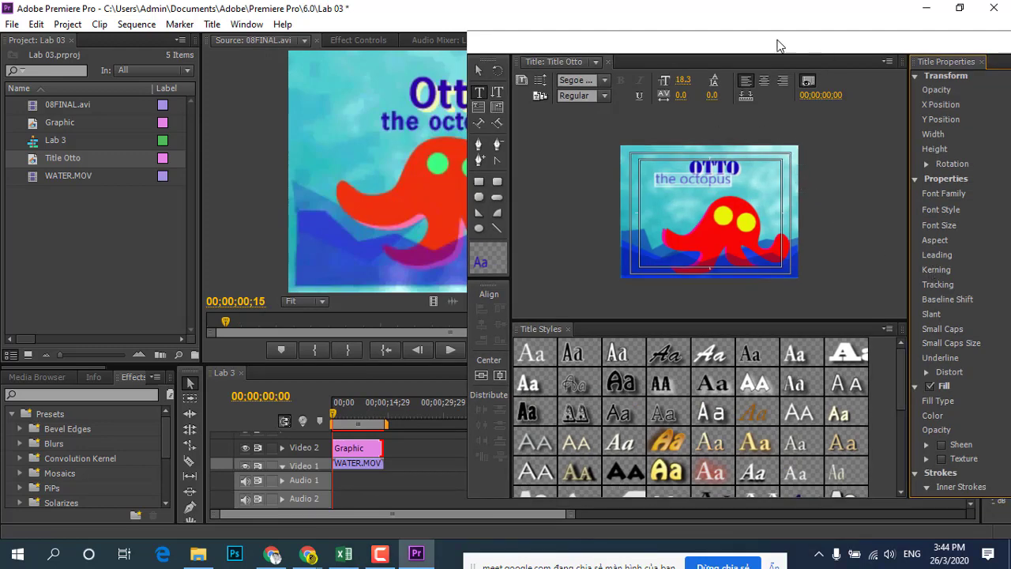
pyautogui.moveTo(776, 45); pyautogui.dragTo(610, 32)
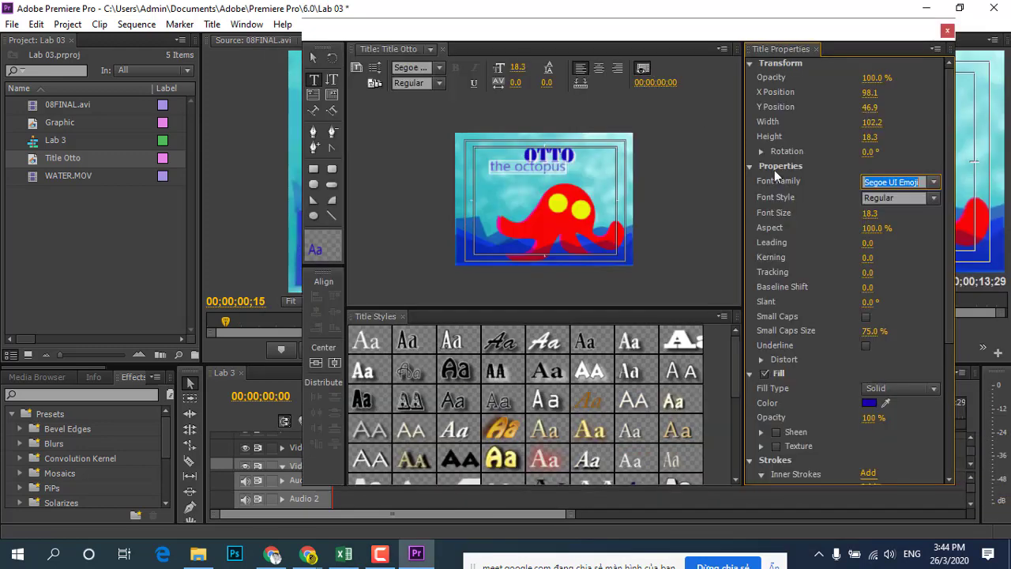
pyautogui.click(930, 199)
pyautogui.click(923, 253)
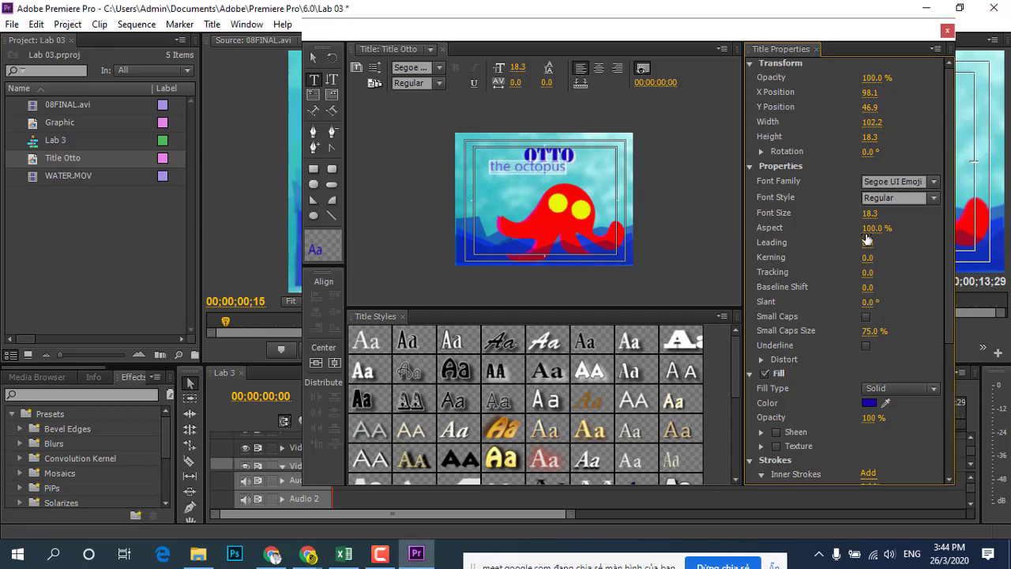
pyautogui.moveTo(867, 214); pyautogui.dragTo(860, 212)
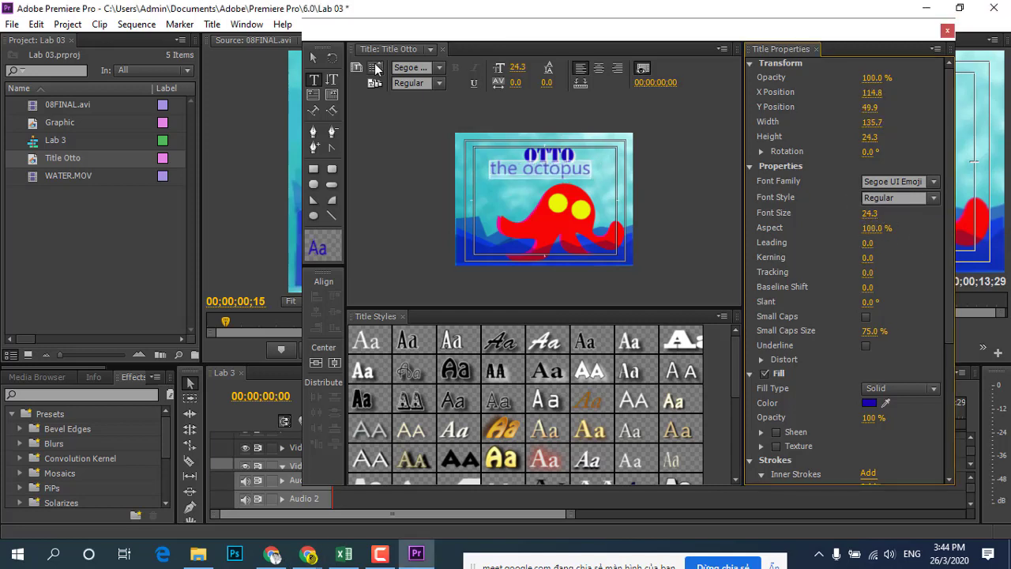
# Step: Move the octopus line right and down so it sits centred under OTTO
pyautogui.click(313, 59)
pyautogui.moveTo(514, 177); pyautogui.dragTo(529, 179)
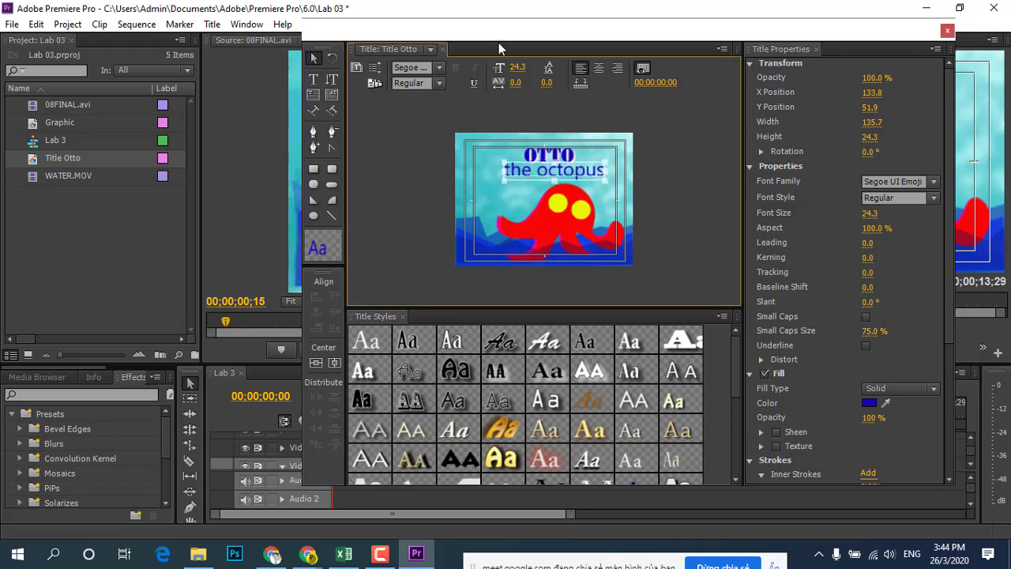
pyautogui.moveTo(498, 43); pyautogui.dragTo(576, 166)
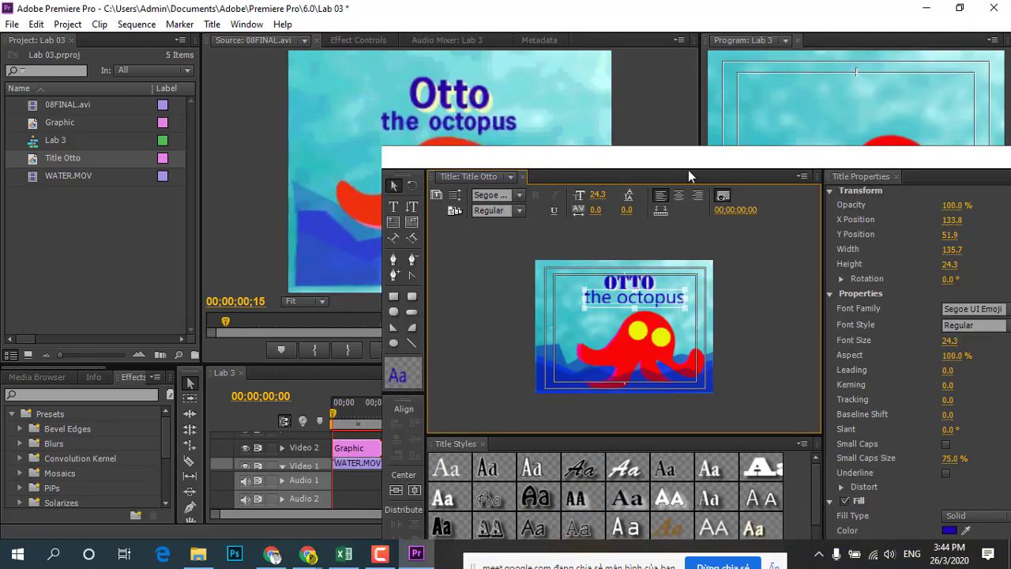
pyautogui.moveTo(688, 169); pyautogui.dragTo(442, 48)
# Step: Apply UTM Seagull to the octopus line and shrink its text box slightly
pyautogui.click(767, 186)
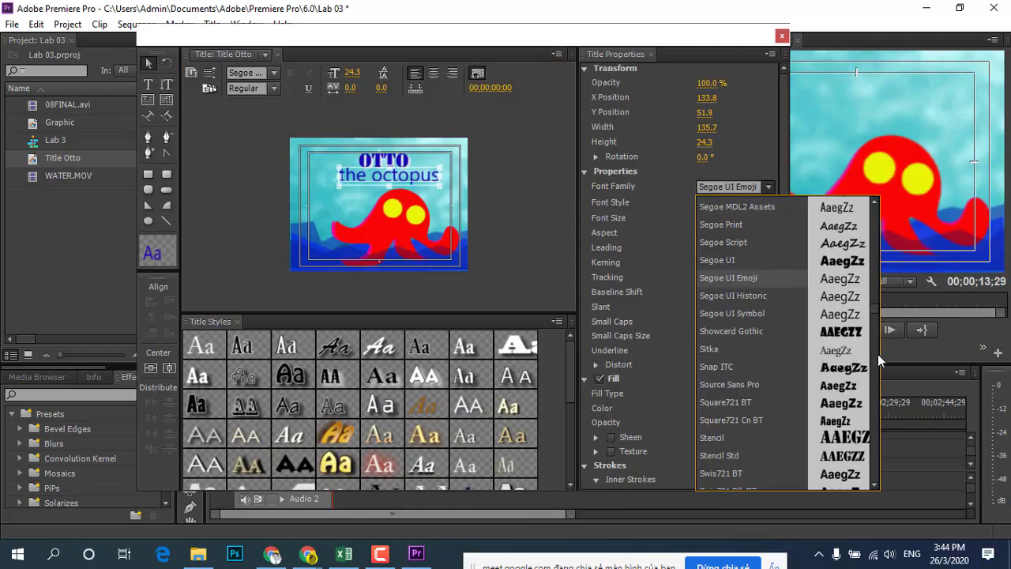
pyautogui.scroll(-1, 873, 336)
pyautogui.scroll(-3, 872, 366)
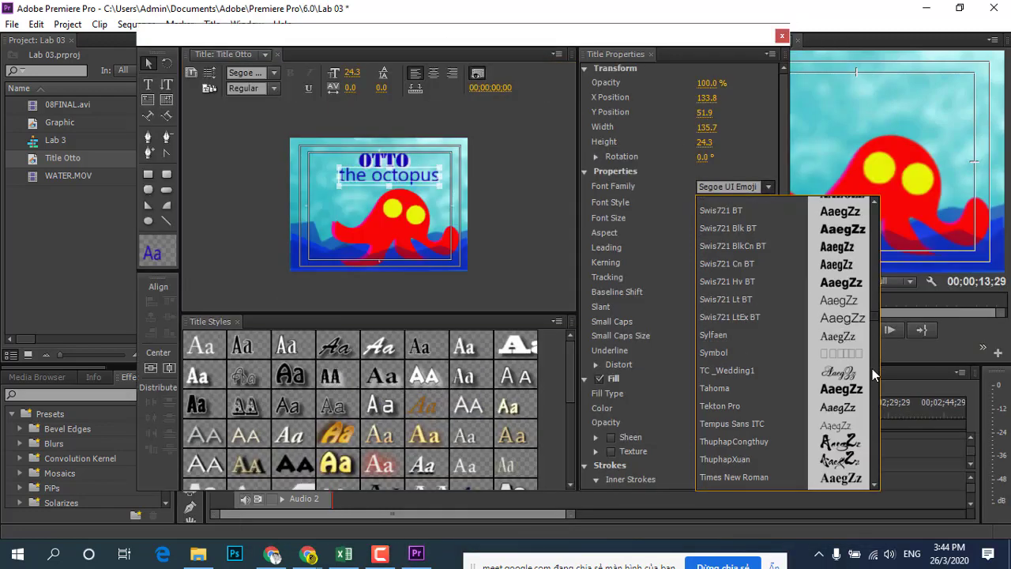
pyautogui.scroll(-5, 872, 368)
pyautogui.scroll(-3, 830, 348)
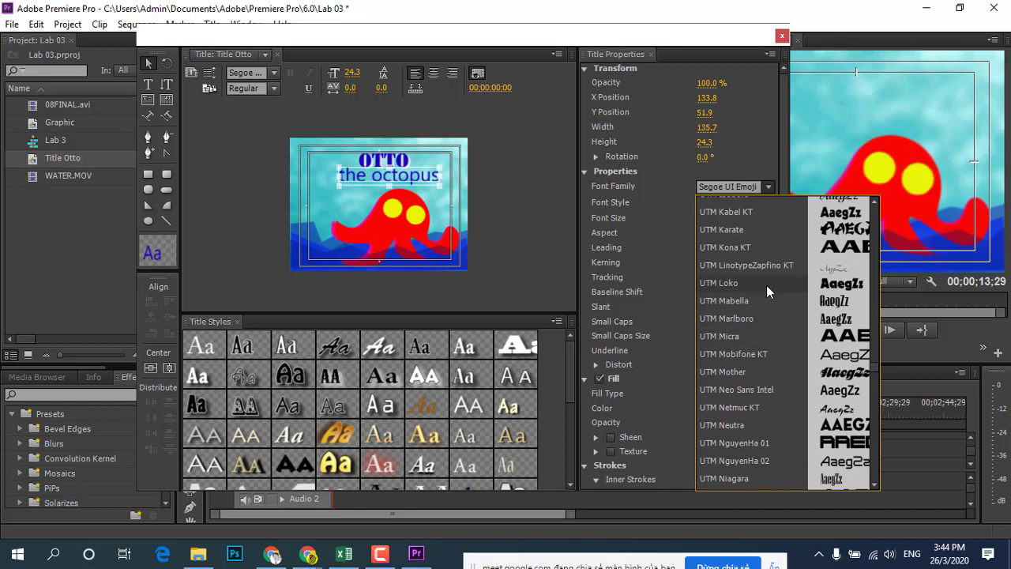
pyautogui.scroll(-1, 750, 356)
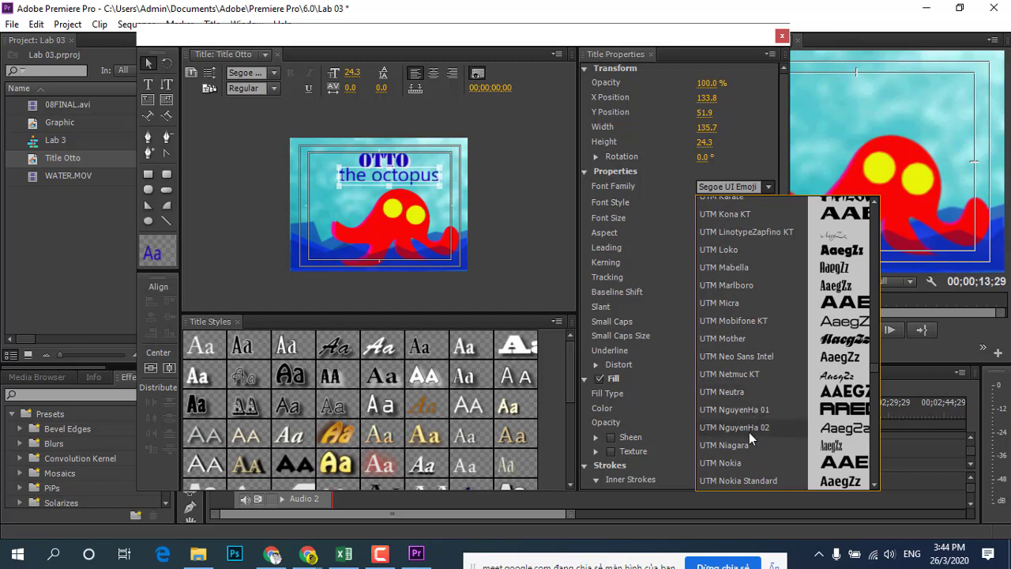
pyautogui.scroll(-2, 750, 434)
pyautogui.scroll(-2, 750, 466)
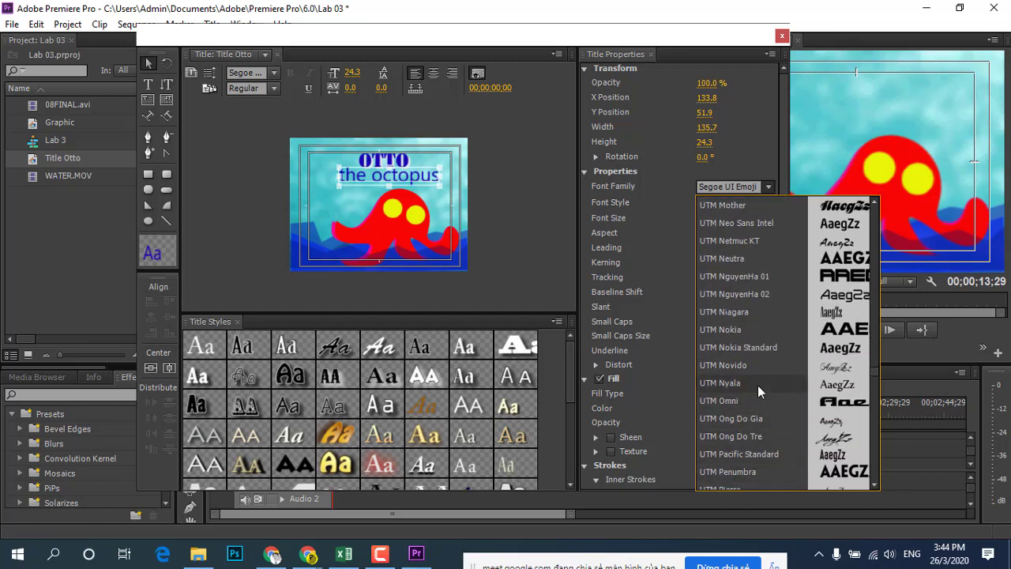
pyautogui.scroll(-3, 768, 379)
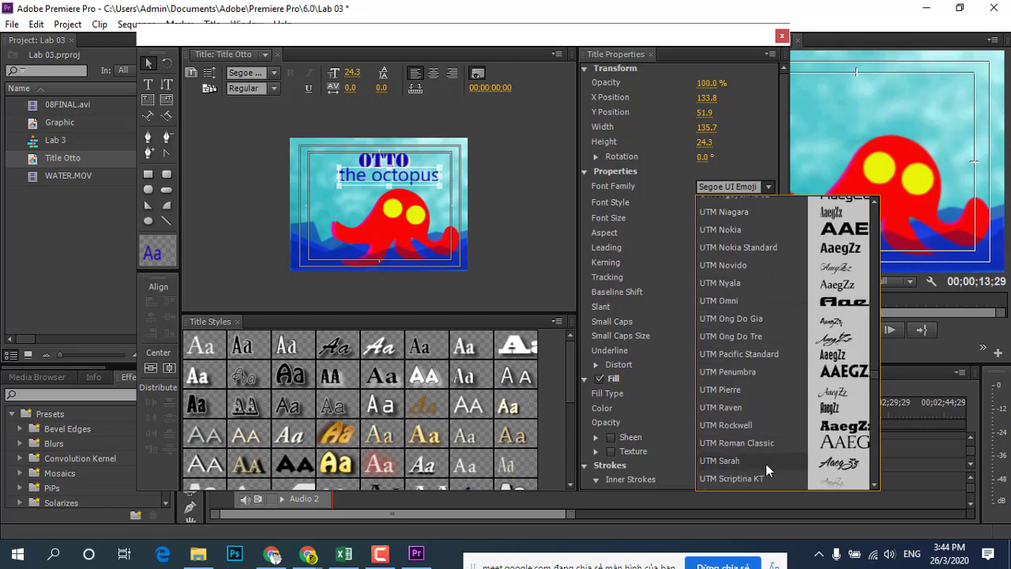
pyautogui.scroll(-1, 765, 468)
pyautogui.scroll(-2, 764, 470)
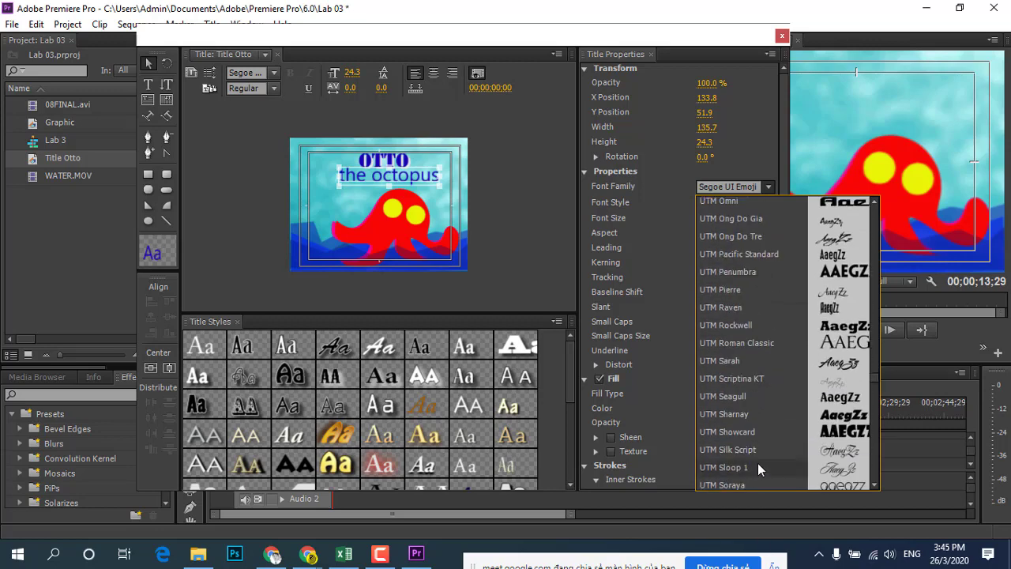
pyautogui.click(734, 397)
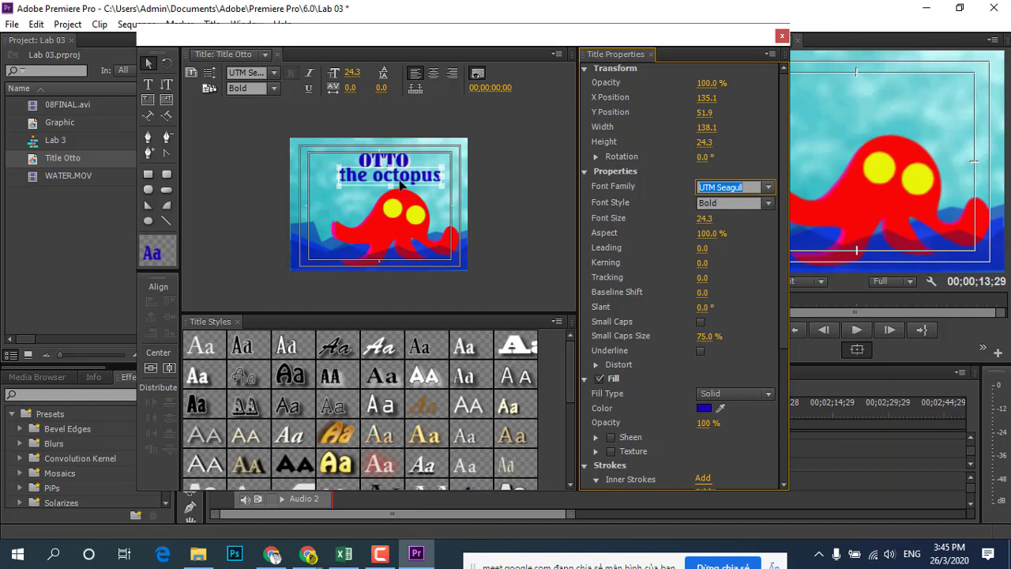
pyautogui.moveTo(442, 188); pyautogui.dragTo(423, 184)
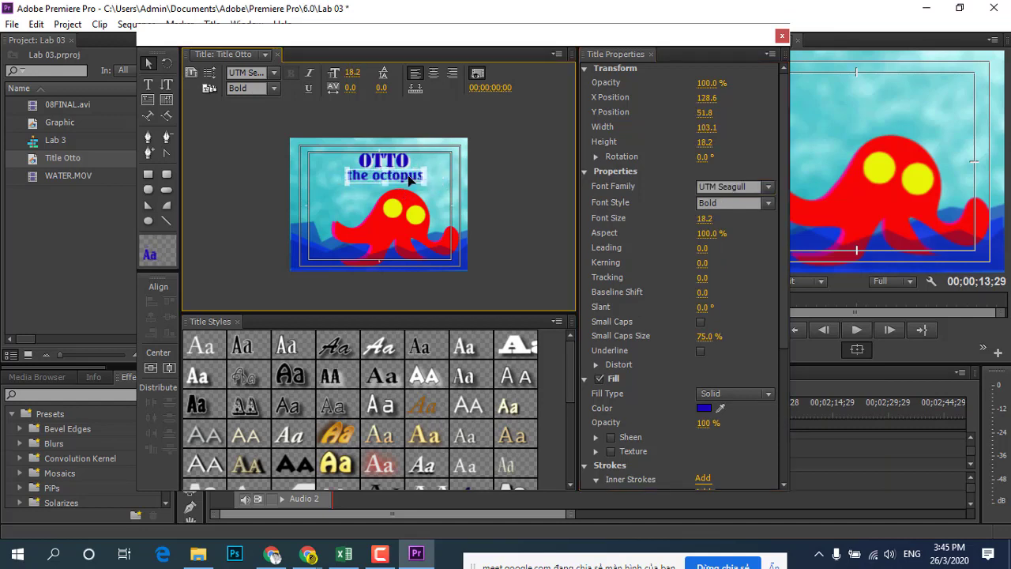
pyautogui.click(480, 178)
pyautogui.moveTo(362, 36)
pyautogui.mouseDown()
pyautogui.moveTo(592, 59)
pyautogui.moveTo(652, 84)
pyautogui.mouseUp()
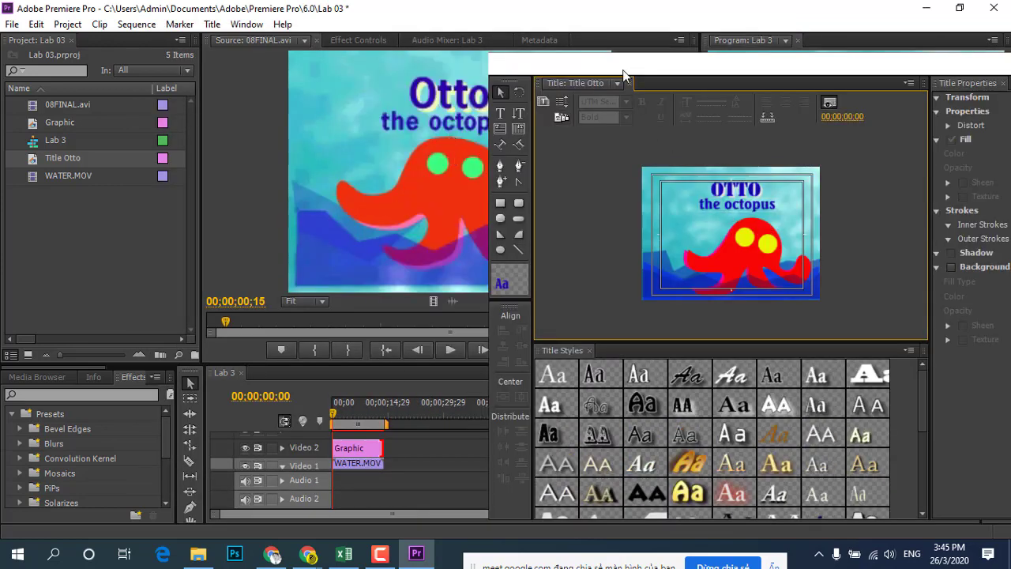
# Step: Close the title designer and give the timeline more vertical room
pyautogui.moveTo(622, 70); pyautogui.dragTo(352, 115)
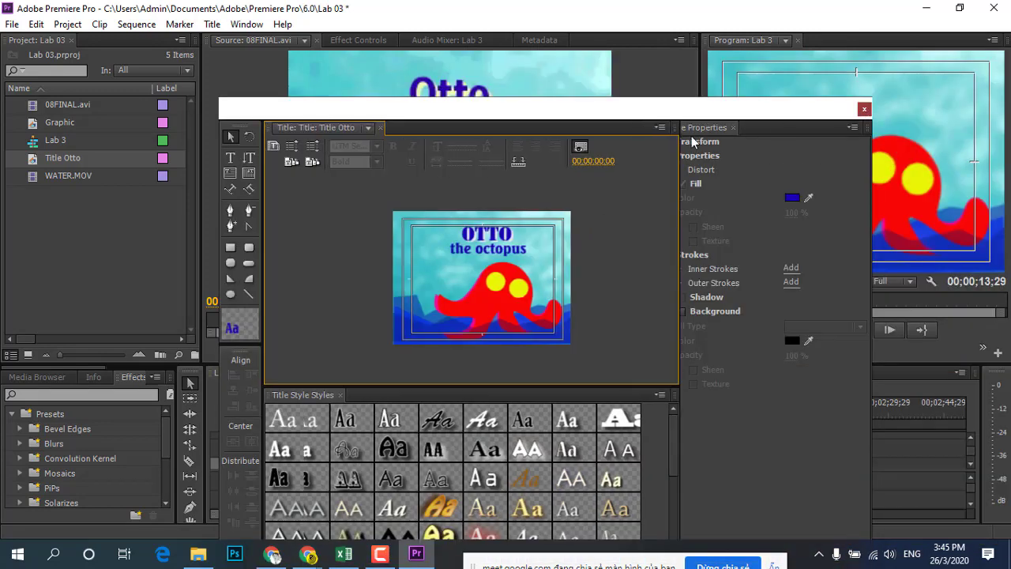
pyautogui.click(863, 109)
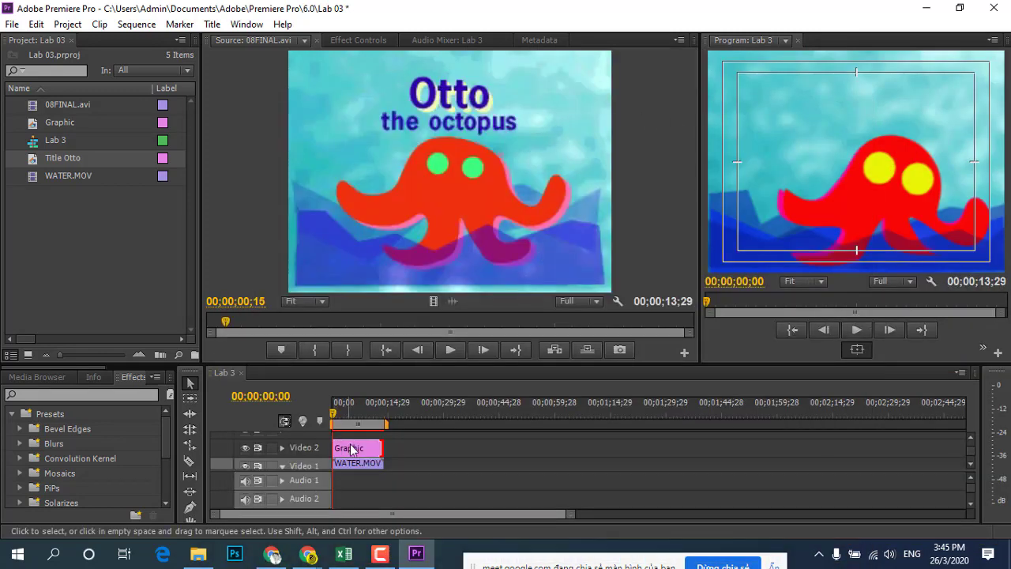
pyautogui.scroll(2, 971, 446)
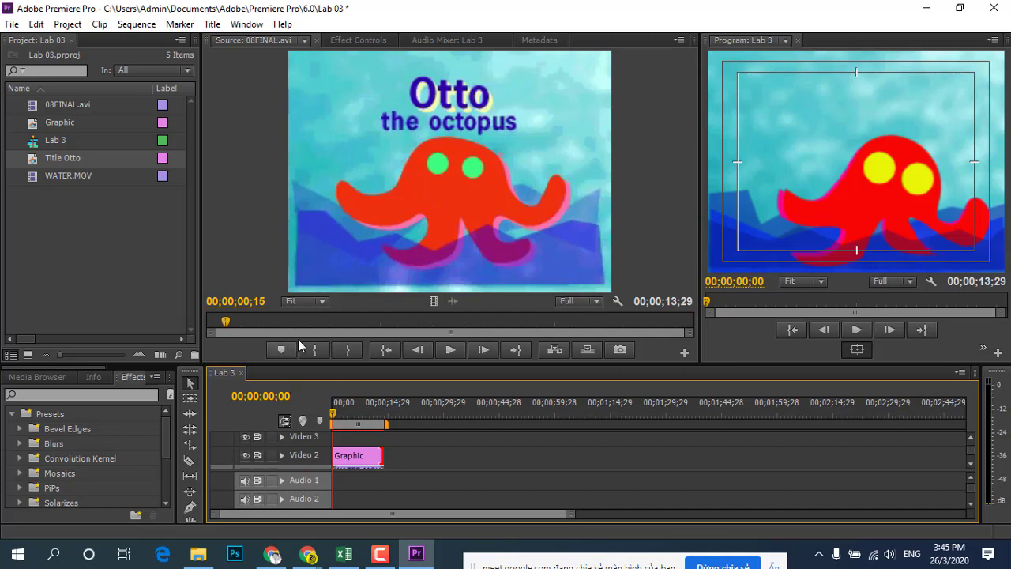
pyautogui.moveTo(295, 362); pyautogui.dragTo(306, 324)
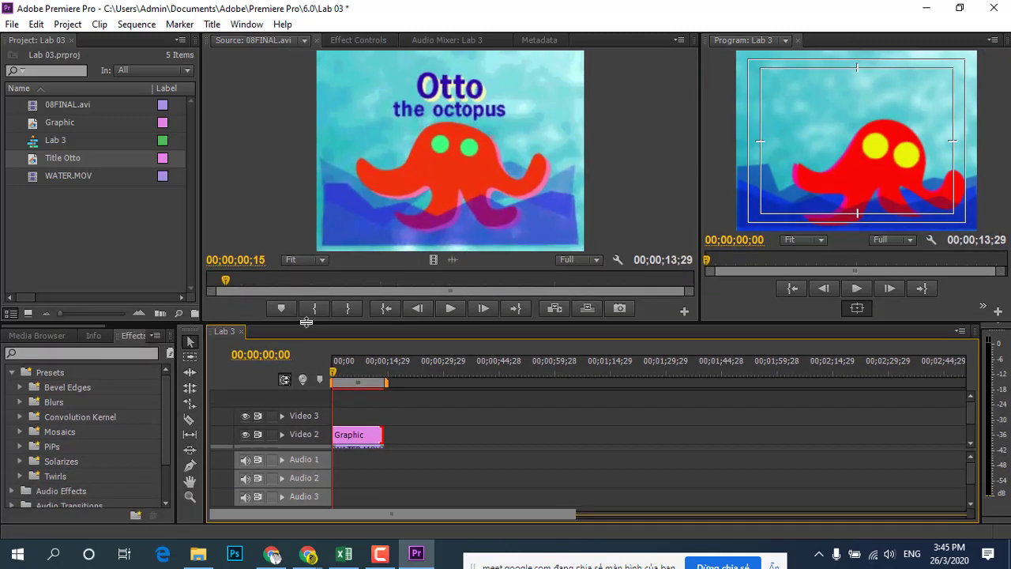
# Step: Zoom into the Lab 3 timeline and move the playhead to 00;00;01;05
pyautogui.scroll(-2, 963, 435)
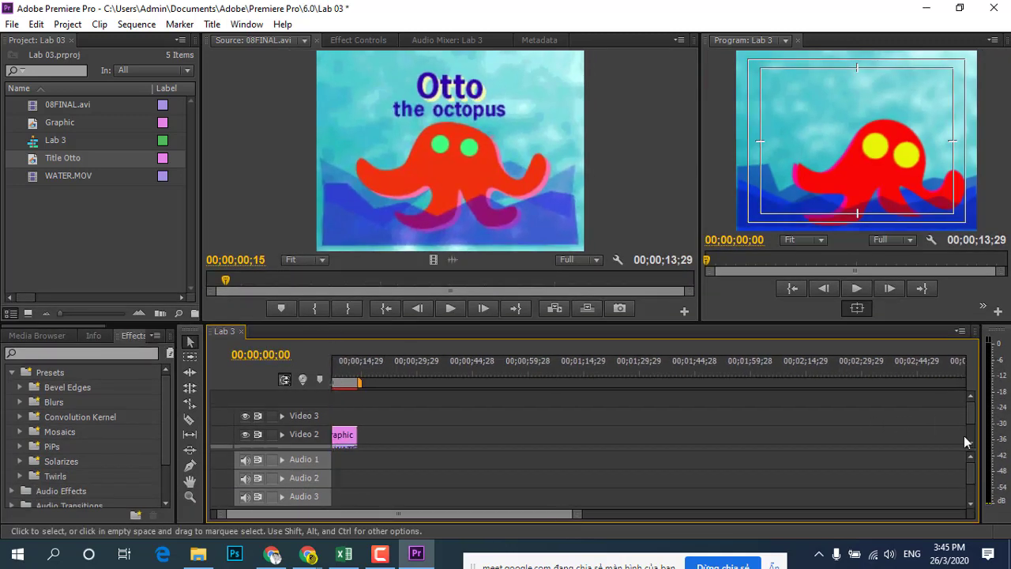
pyautogui.scroll(-2, 973, 441)
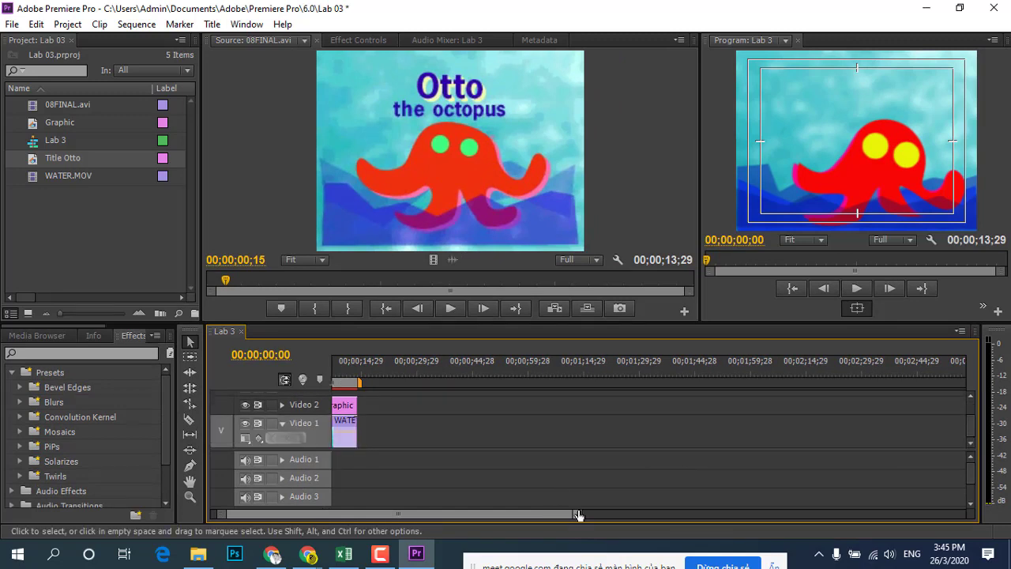
pyautogui.moveTo(578, 514)
pyautogui.mouseDown()
pyautogui.moveTo(530, 518)
pyautogui.moveTo(573, 511)
pyautogui.mouseUp()
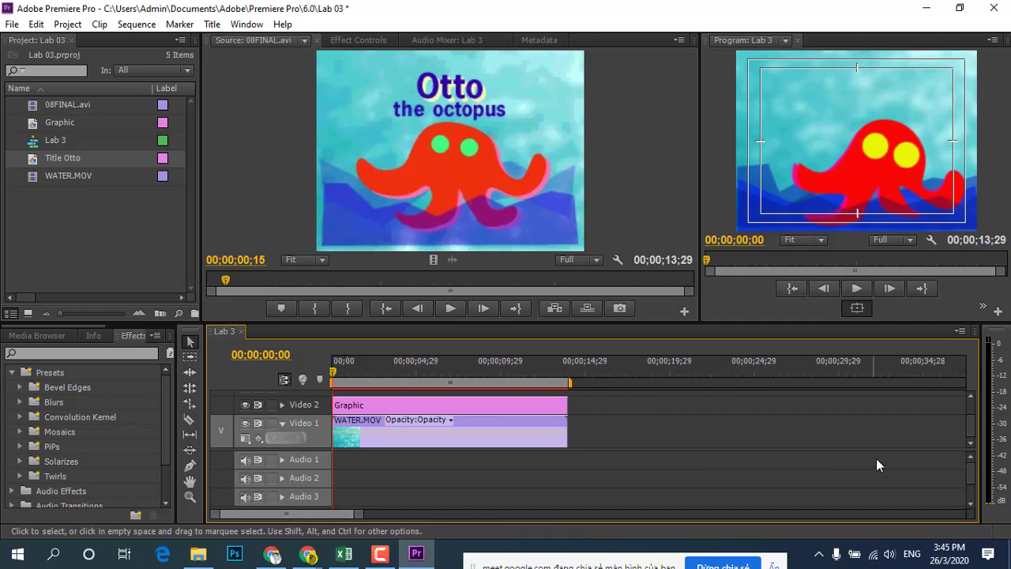
pyautogui.scroll(2, 967, 429)
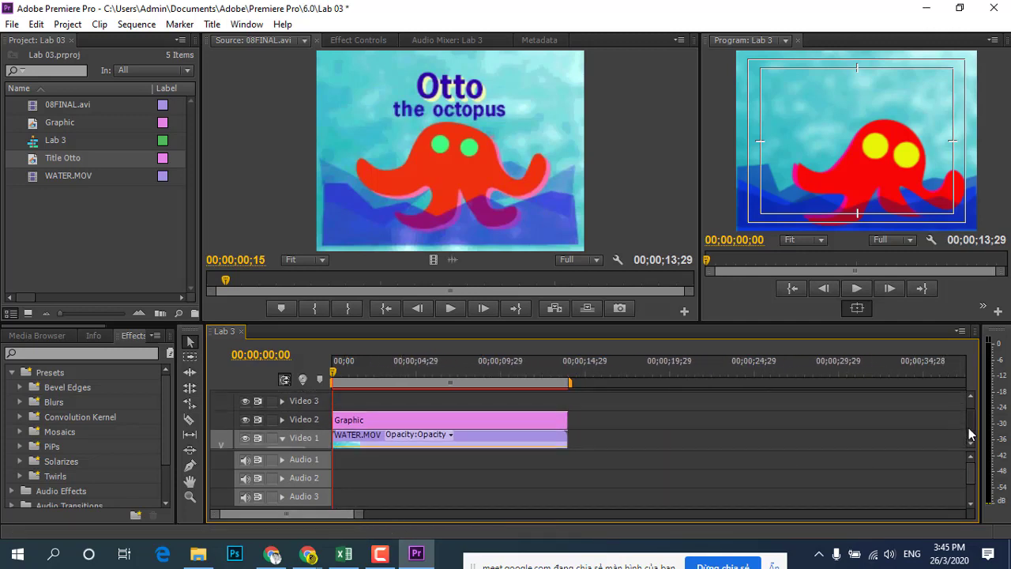
pyautogui.scroll(-1, 968, 428)
pyautogui.click(455, 424)
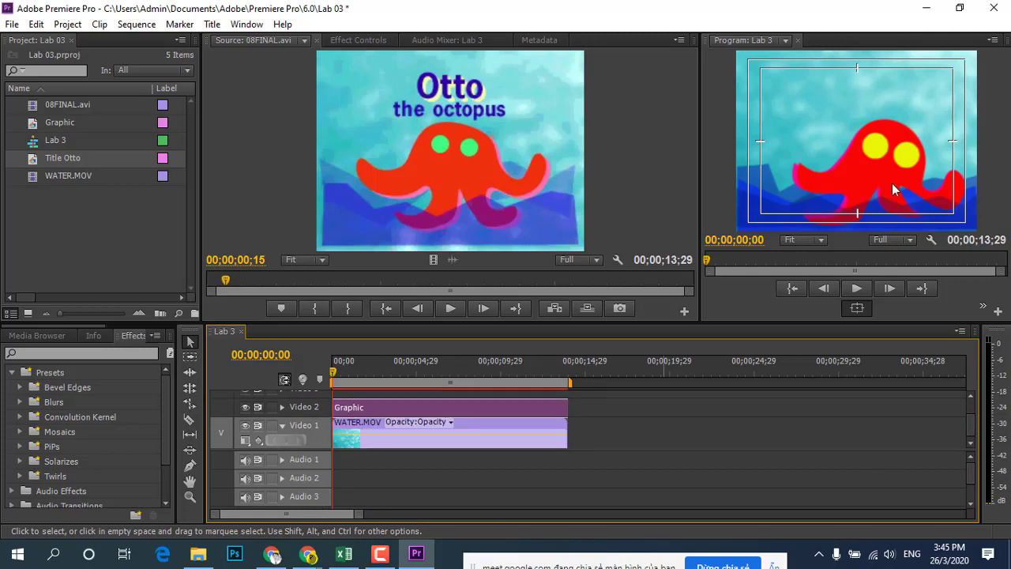
pyautogui.moveTo(335, 363); pyautogui.dragTo(352, 363)
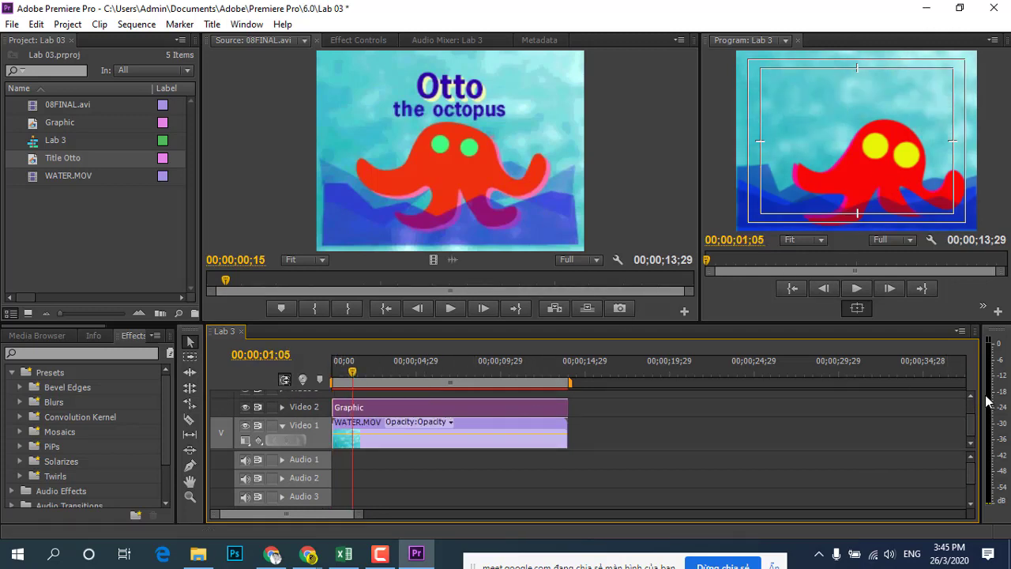
pyautogui.scroll(2, 976, 403)
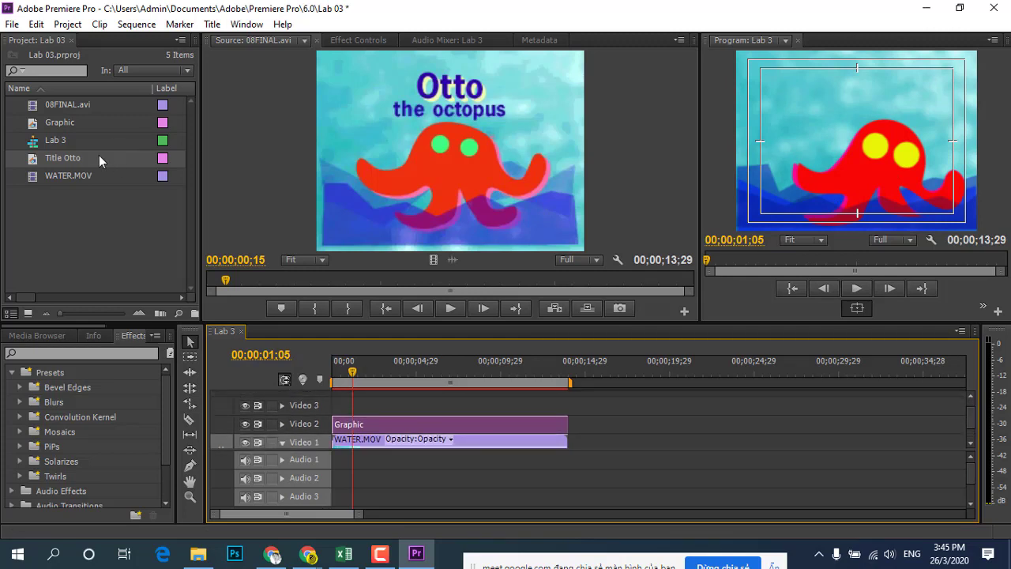
# Step: Place Title Otto on Video 3 at the start of the Lab 3 sequence
pyautogui.click(71, 120)
pyautogui.click(71, 101)
pyautogui.click(69, 123)
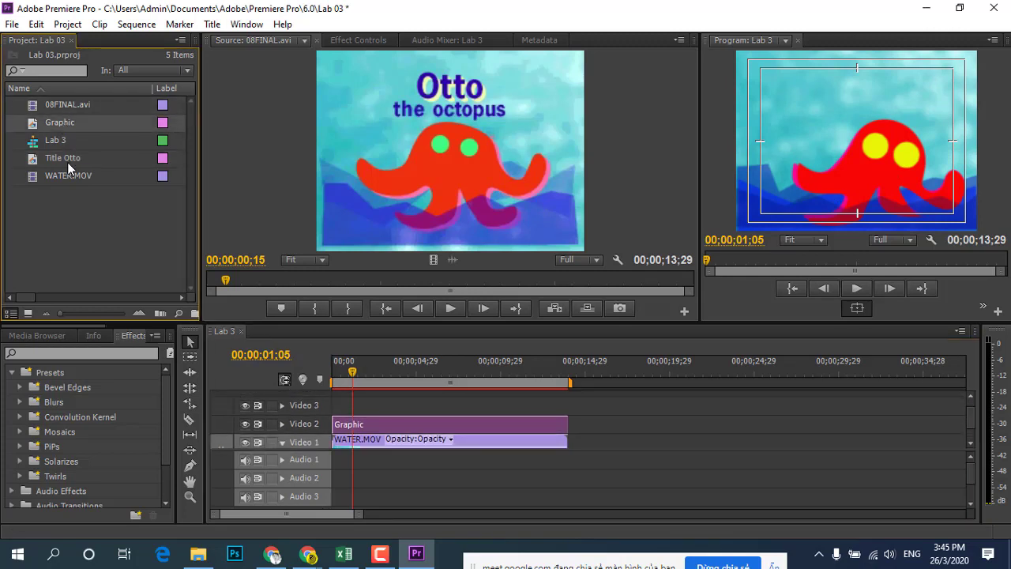
pyautogui.click(65, 158)
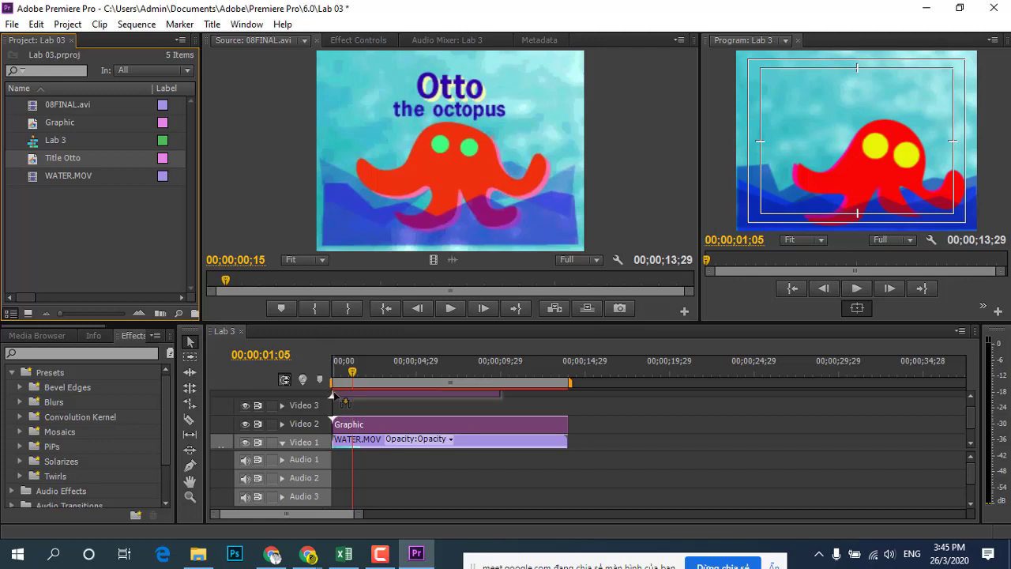
pyautogui.moveTo(267, 236); pyautogui.dragTo(363, 405)
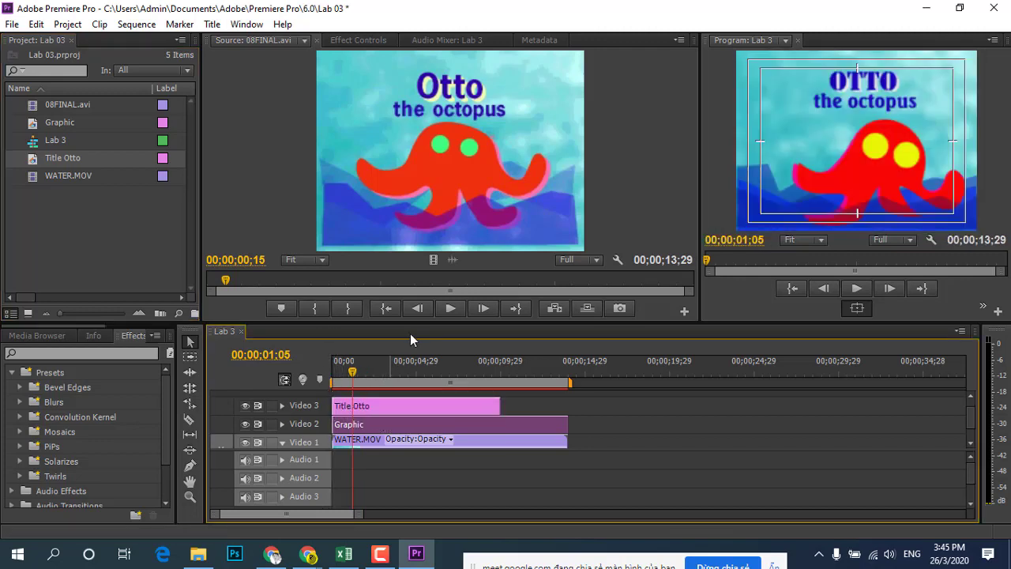
pyautogui.moveTo(351, 370)
pyautogui.mouseDown()
pyautogui.moveTo(332, 377)
pyautogui.moveTo(412, 374)
pyautogui.mouseUp()
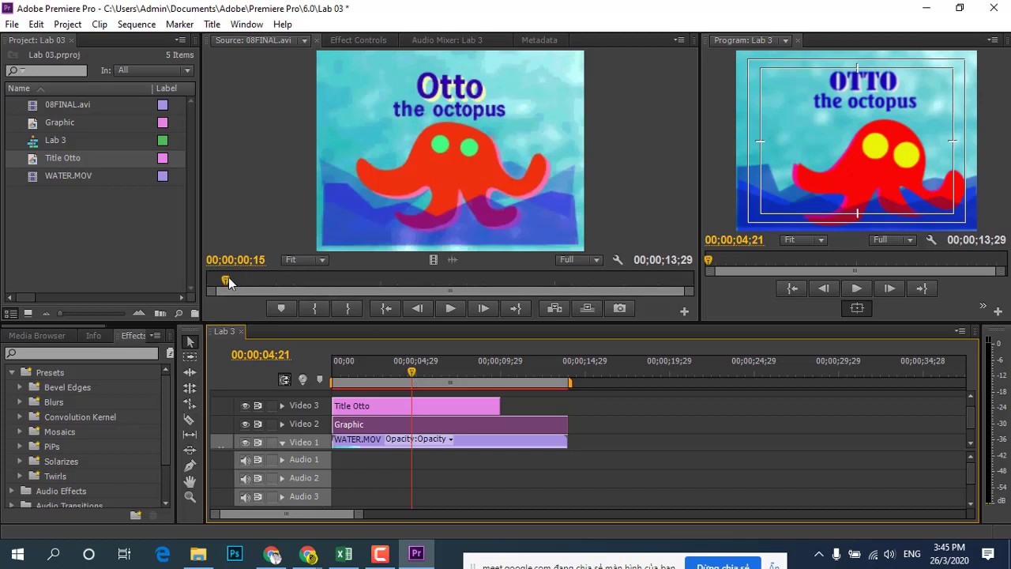
pyautogui.moveTo(226, 279)
pyautogui.mouseDown()
pyautogui.moveTo(286, 289)
pyautogui.moveTo(269, 285)
pyautogui.mouseUp()
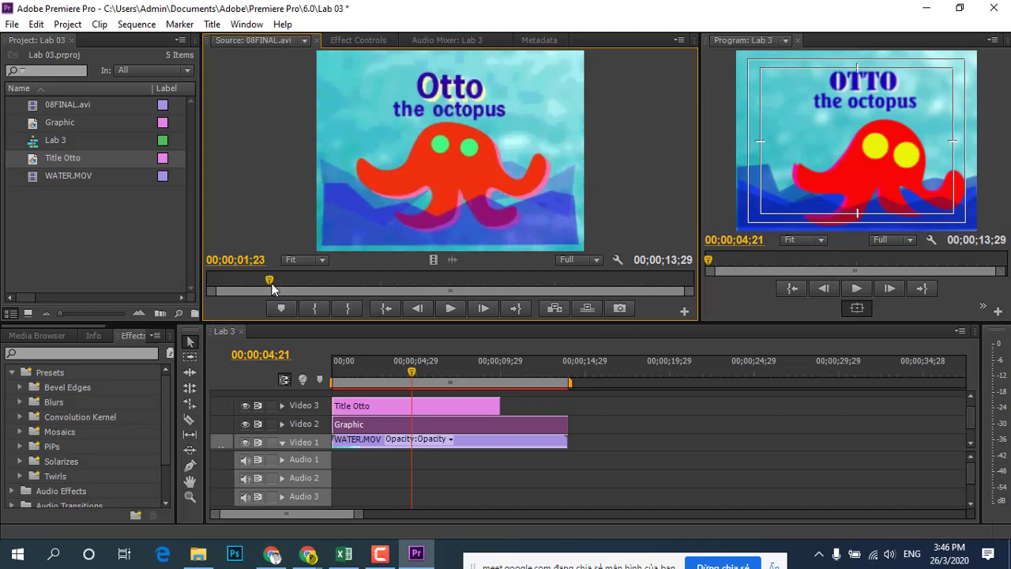
# Step: Move the playhead to 00;00;02;00 and trim Title Otto to end there
pyautogui.click(268, 354)
pyautogui.write('2')
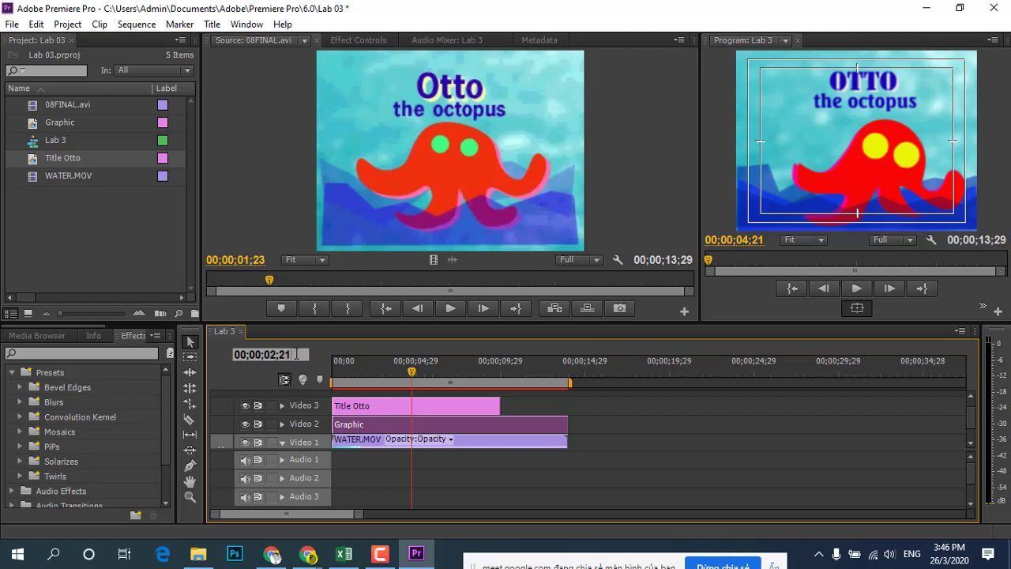
pyautogui.press('BackSpace')
pyautogui.press('BackSpace')
pyautogui.write('00')
pyautogui.press('Return')
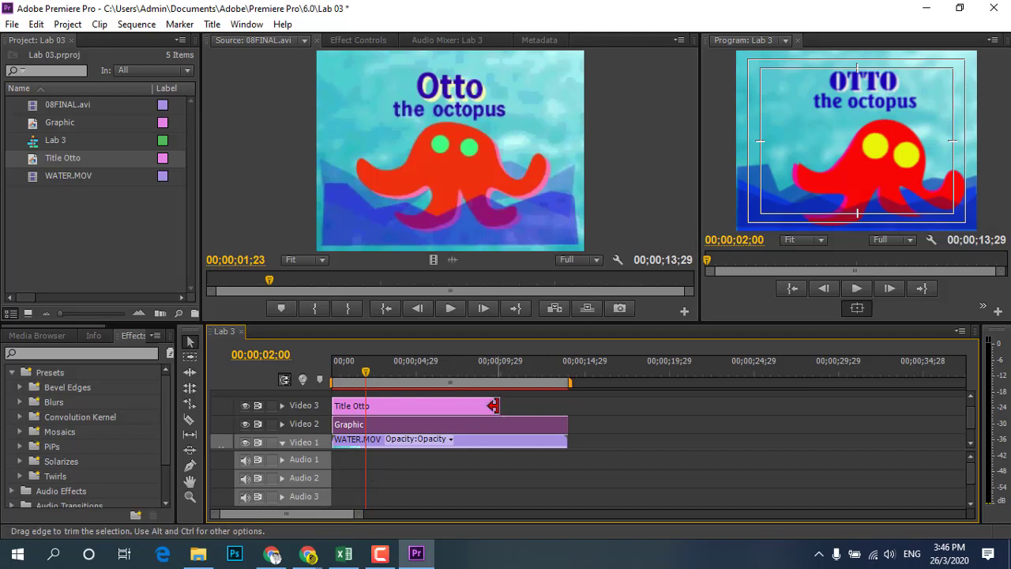
pyautogui.moveTo(492, 405); pyautogui.dragTo(363, 408)
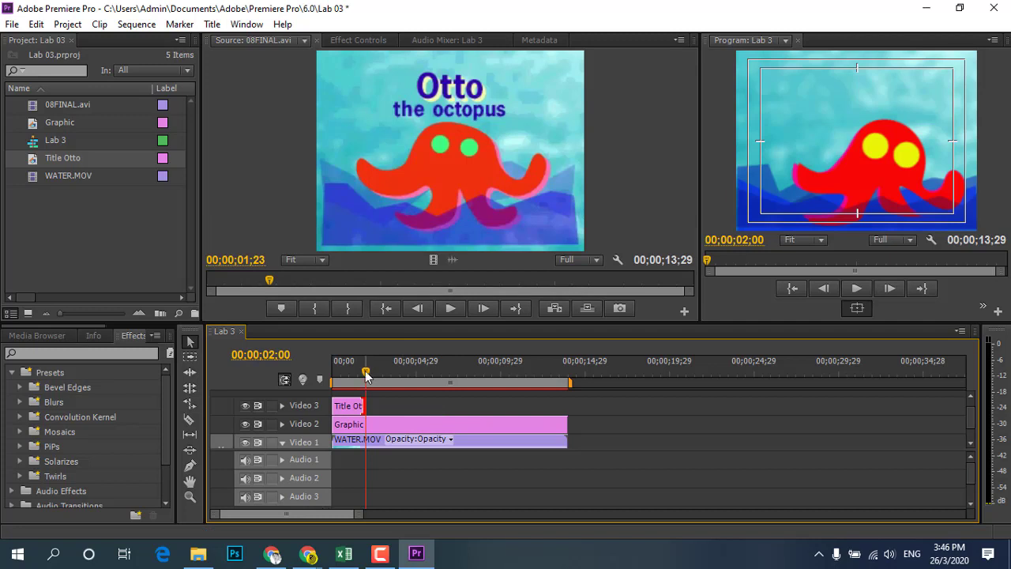
pyautogui.moveTo(365, 371)
pyautogui.mouseDown()
pyautogui.moveTo(314, 356)
pyautogui.moveTo(357, 348)
pyautogui.moveTo(301, 334)
pyautogui.moveTo(357, 333)
pyautogui.moveTo(275, 347)
pyautogui.mouseUp()
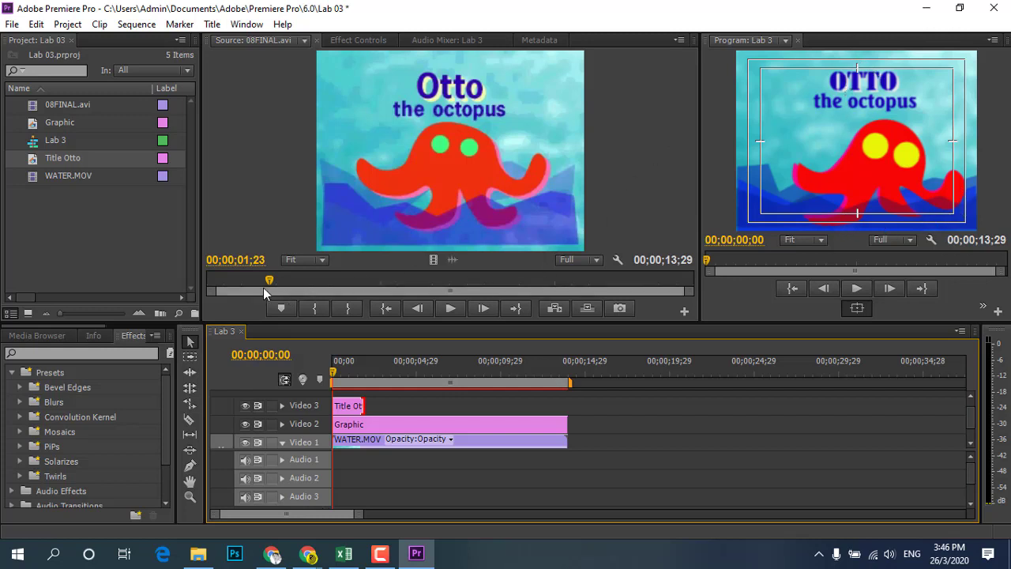
# Step: Create a new 240×180 default still title and start renaming it to 'Text'
pyautogui.moveTo(269, 285)
pyautogui.mouseDown()
pyautogui.moveTo(463, 287)
pyautogui.moveTo(251, 289)
pyautogui.moveTo(384, 287)
pyautogui.mouseUp()
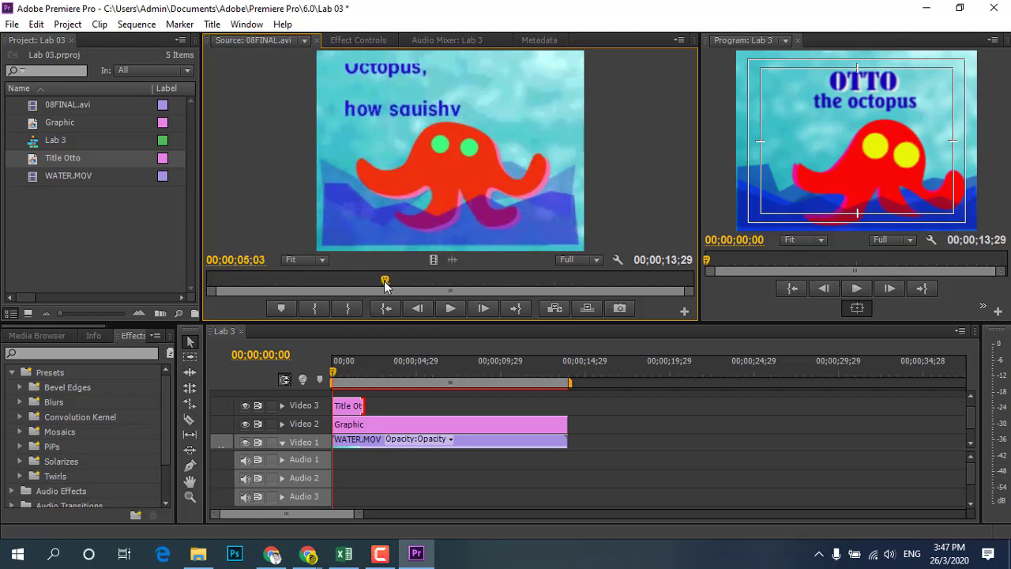
pyautogui.click(217, 26)
pyautogui.moveTo(298, 45)
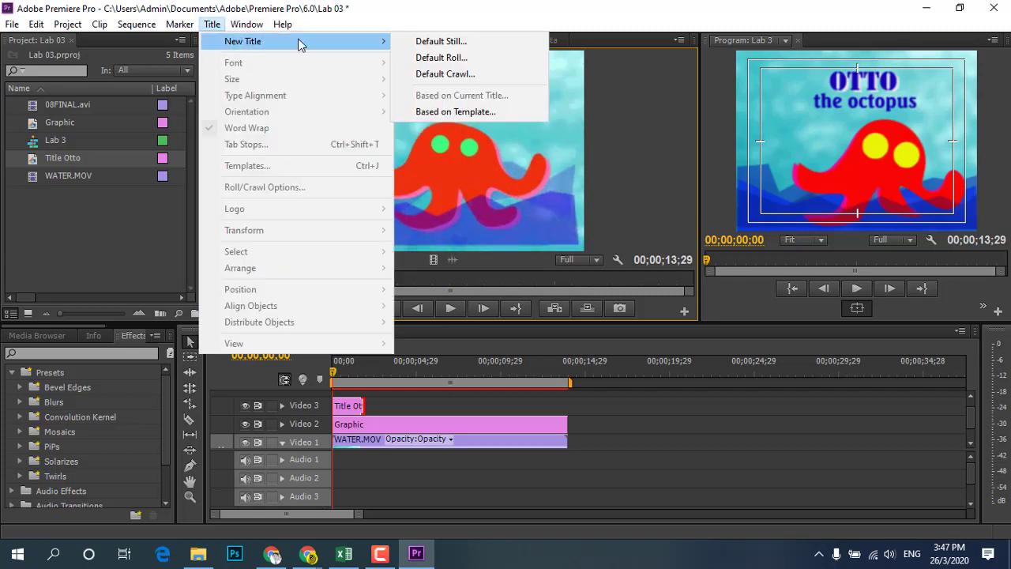
pyautogui.click(447, 41)
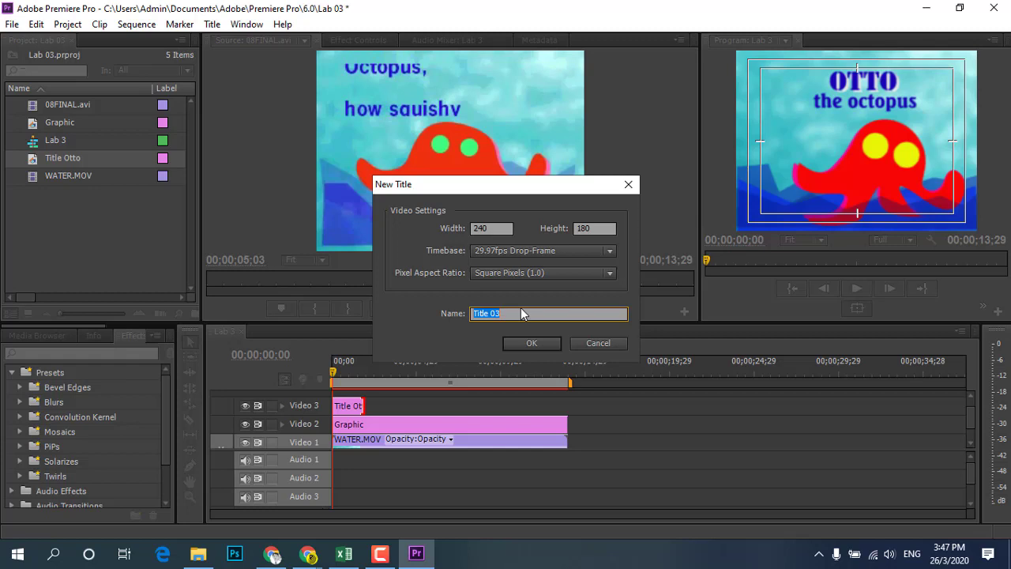
pyautogui.write('Text')
# Step: Create the new title and type a large 'Octopus' line near the top of the frame
pyautogui.click(533, 342)
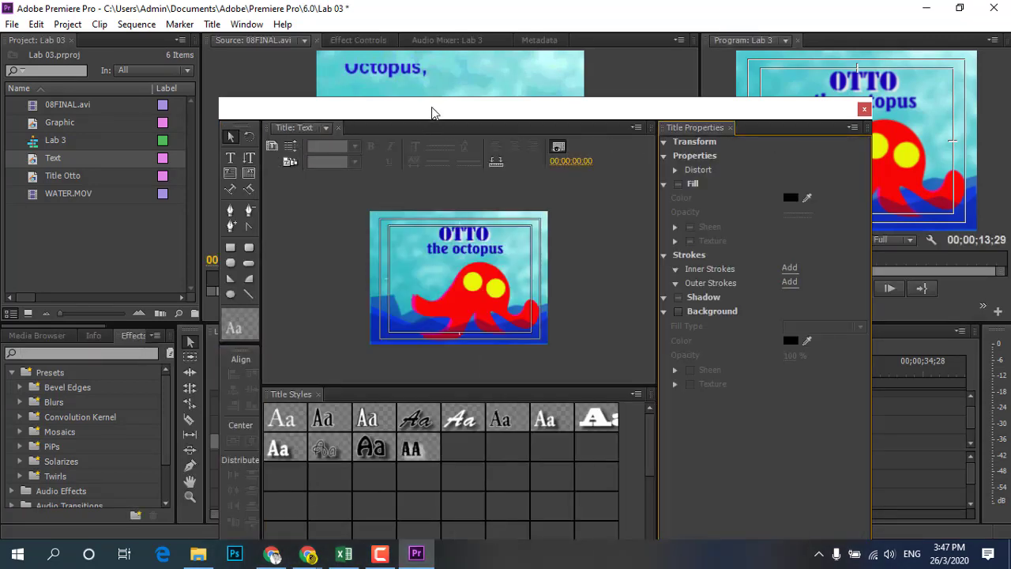
pyautogui.moveTo(430, 110); pyautogui.dragTo(719, 75)
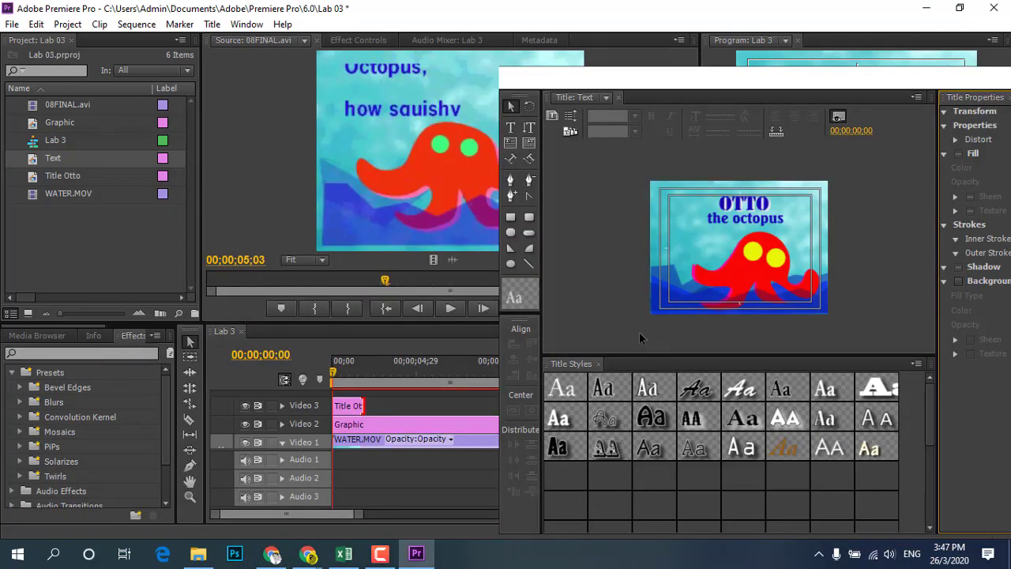
pyautogui.click(477, 123)
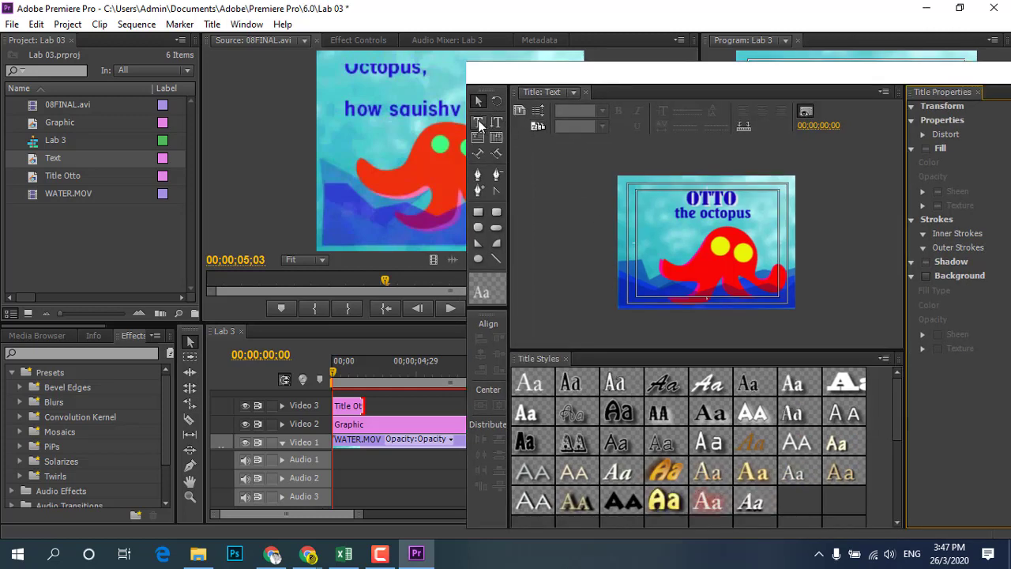
pyautogui.click(625, 198)
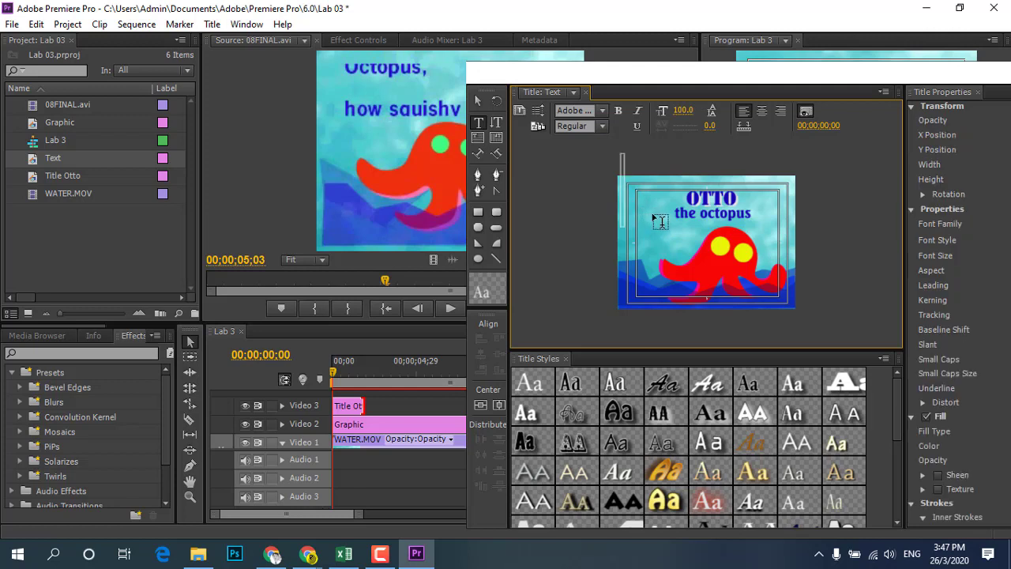
pyautogui.write('Oc')
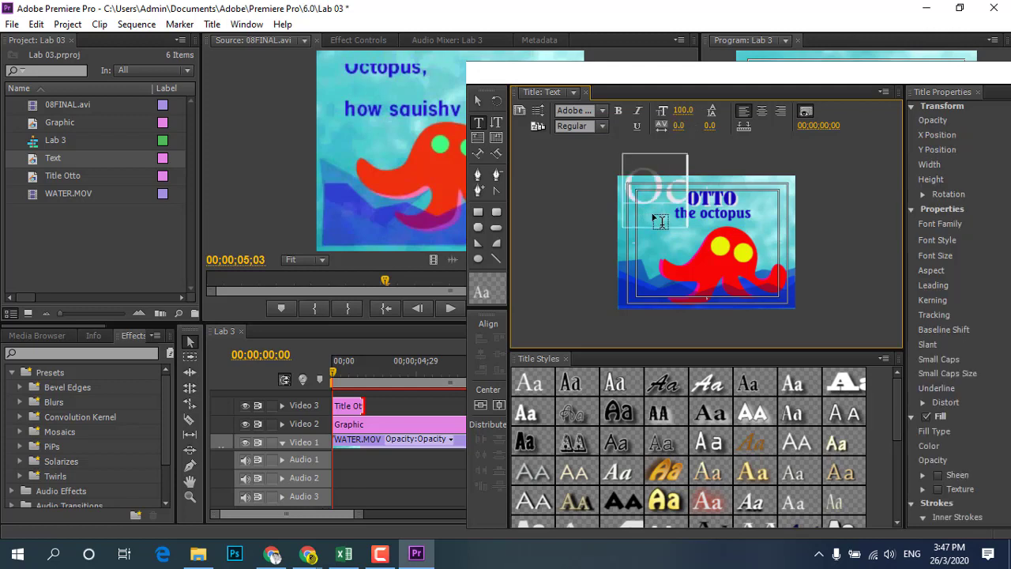
pyautogui.write('to')
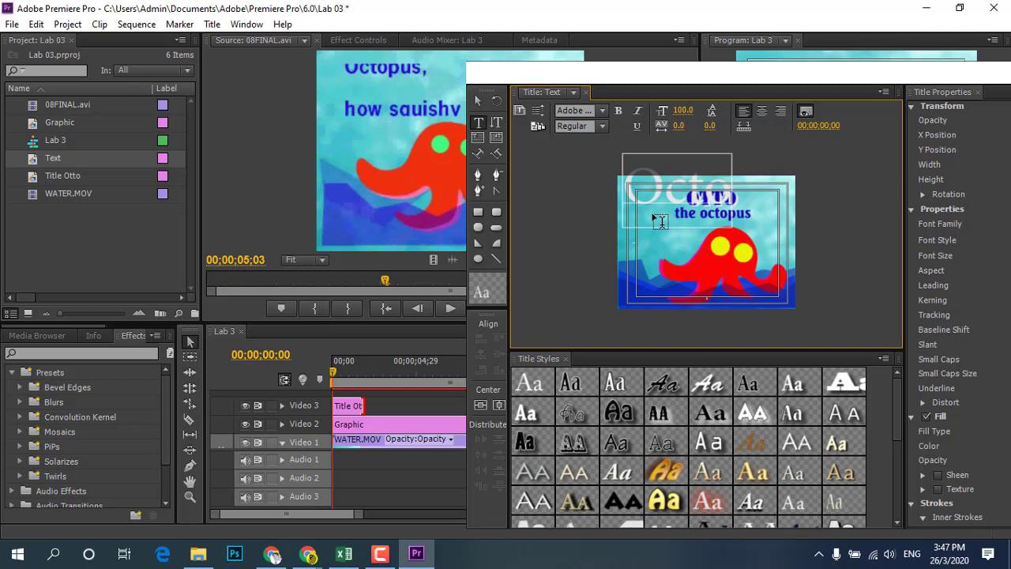
pyautogui.write('pus')
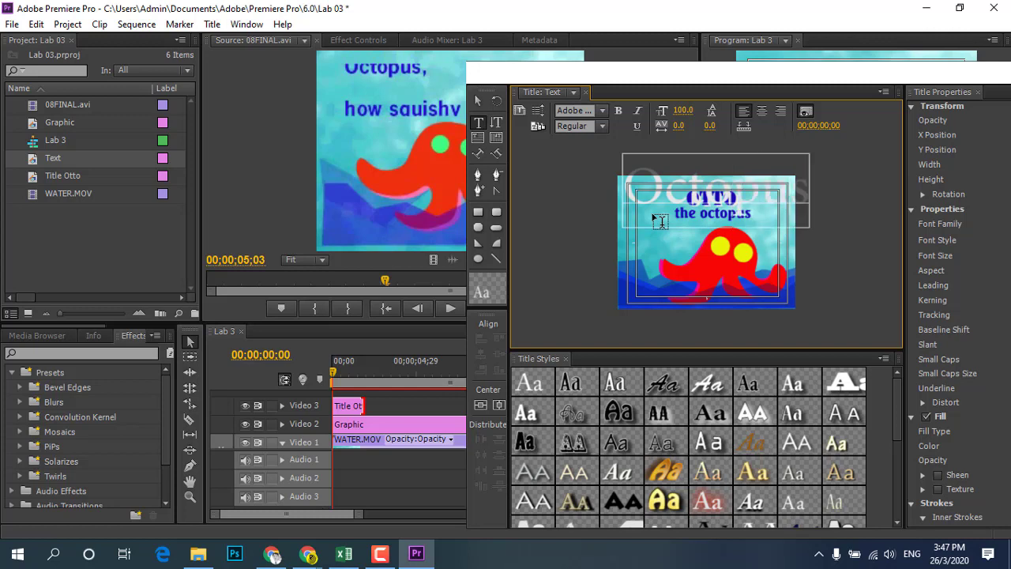
pyautogui.click(477, 100)
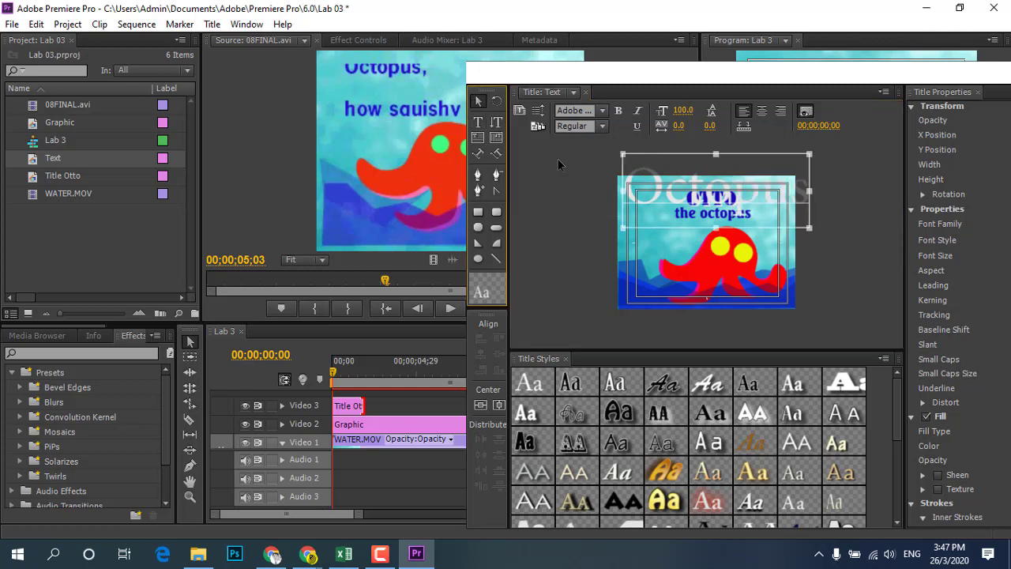
# Step: Set the Octopus text to font size 25 and position it at X 61.5, Y 29.7 beside OTTO
pyautogui.moveTo(775, 90); pyautogui.dragTo(542, 90)
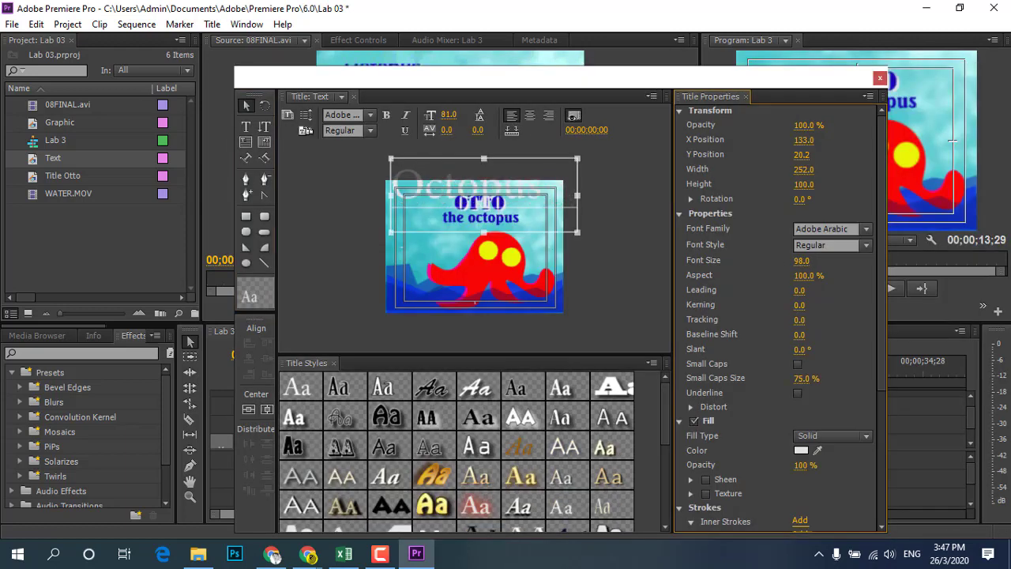
pyautogui.moveTo(577, 232)
pyautogui.mouseDown()
pyautogui.moveTo(457, 187)
pyautogui.moveTo(430, 218)
pyautogui.moveTo(446, 233)
pyautogui.mouseUp()
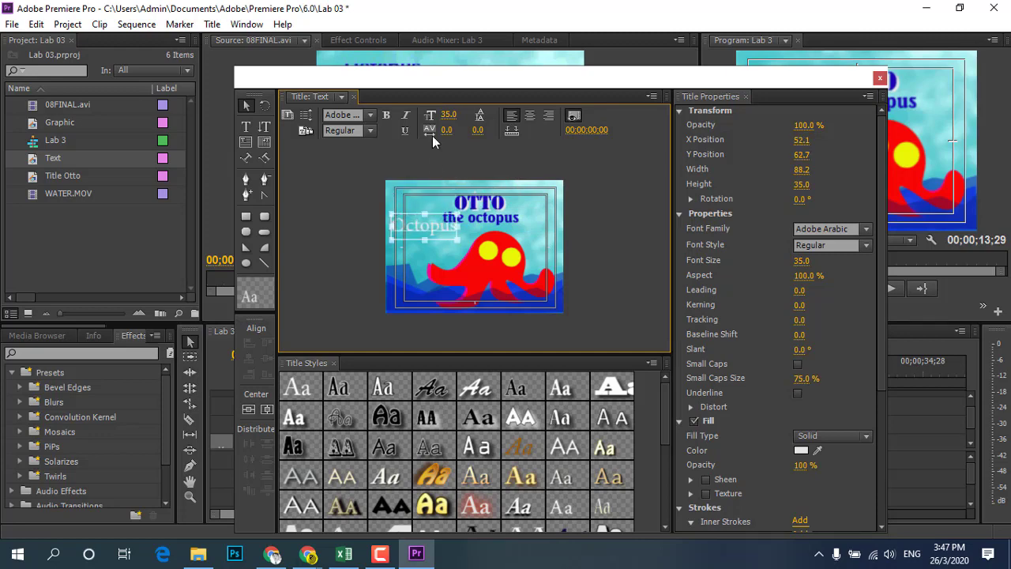
pyautogui.moveTo(425, 87)
pyautogui.mouseDown()
pyautogui.moveTo(528, 173)
pyautogui.moveTo(575, 155)
pyautogui.mouseUp()
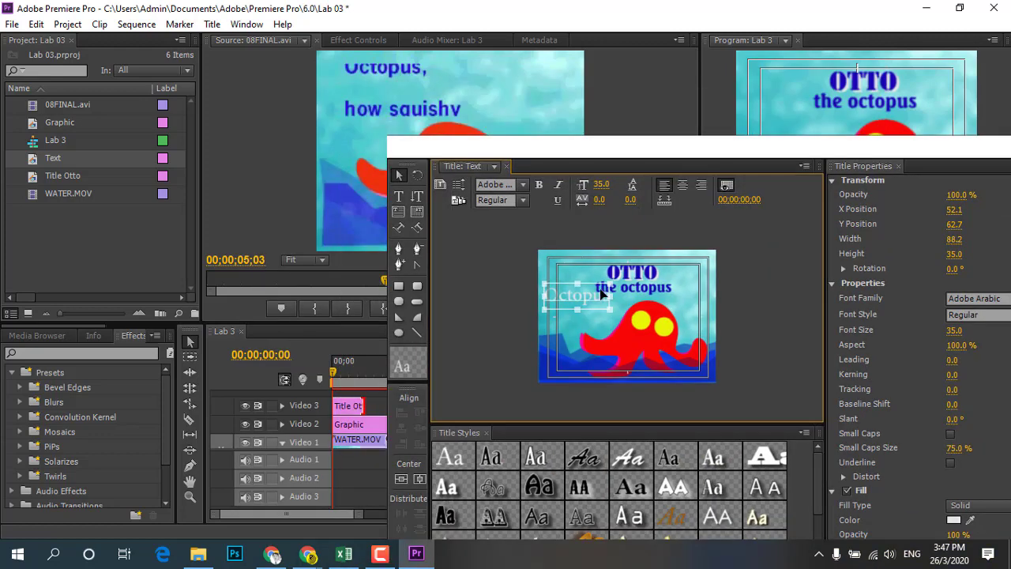
pyautogui.moveTo(597, 297); pyautogui.dragTo(598, 276)
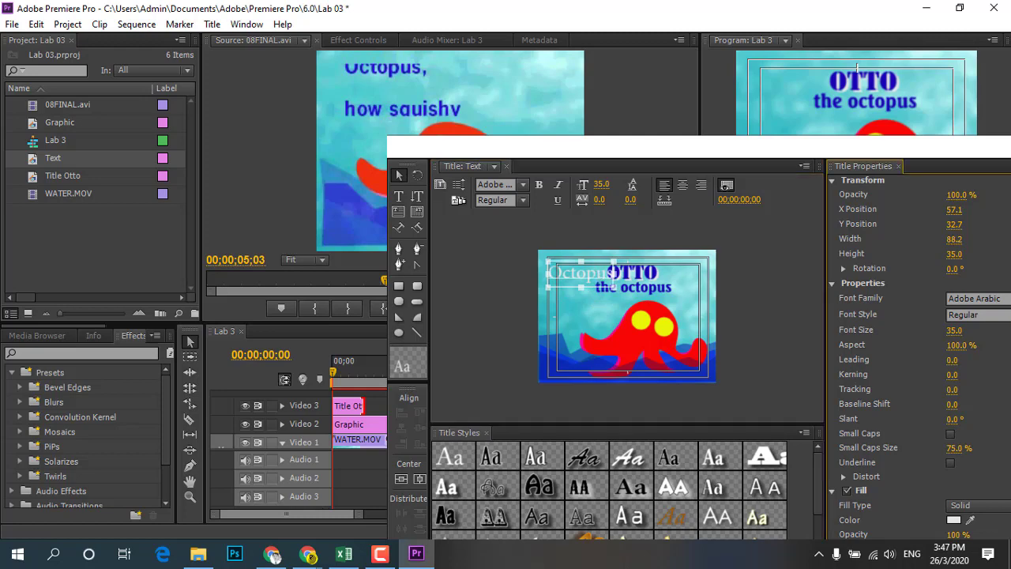
pyautogui.moveTo(954, 330)
pyautogui.mouseDown()
pyautogui.moveTo(939, 330)
pyautogui.moveTo(959, 330)
pyautogui.mouseUp()
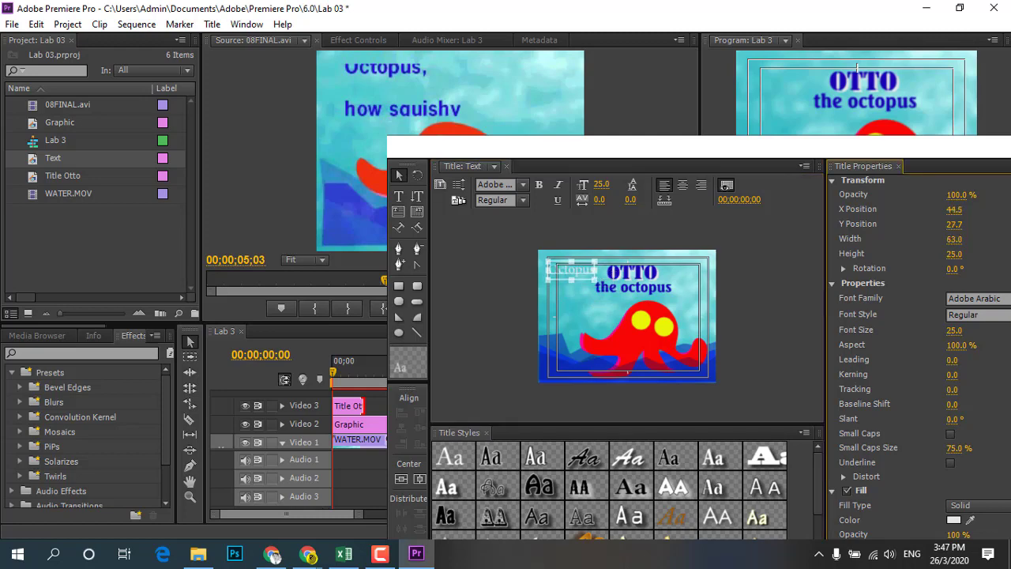
pyautogui.moveTo(697, 150); pyautogui.dragTo(557, 117)
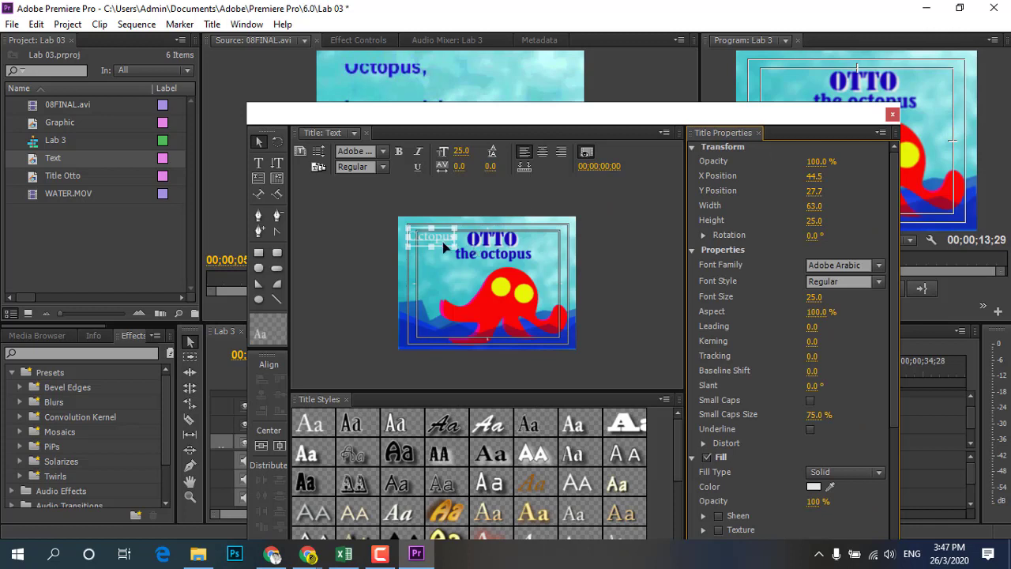
pyautogui.moveTo(443, 246); pyautogui.dragTo(454, 248)
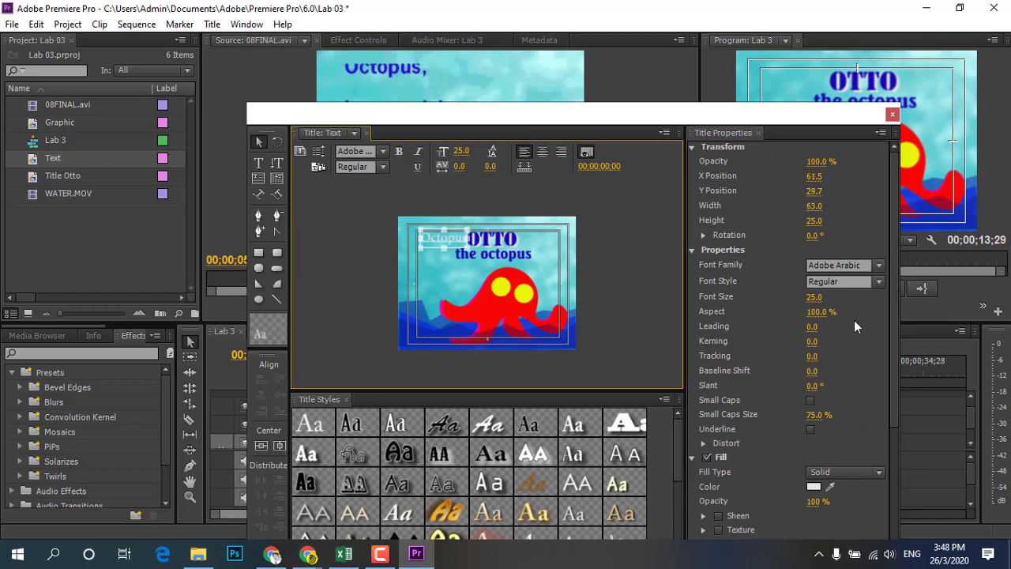
pyautogui.click(822, 311)
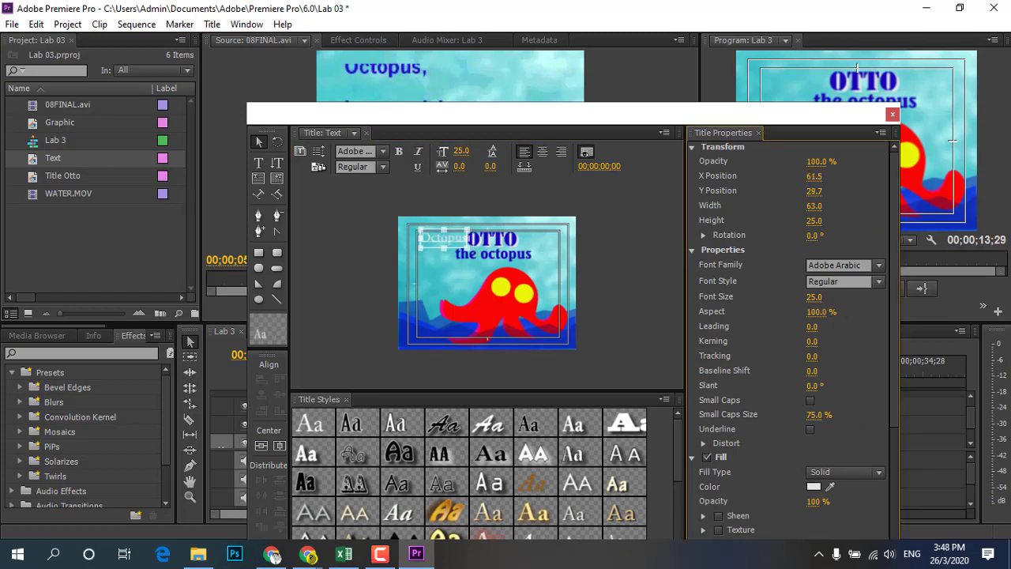
pyautogui.click(813, 296)
# Step: Change the Octopus text fill from white to a deep blue in the Color Picker
pyautogui.click(813, 487)
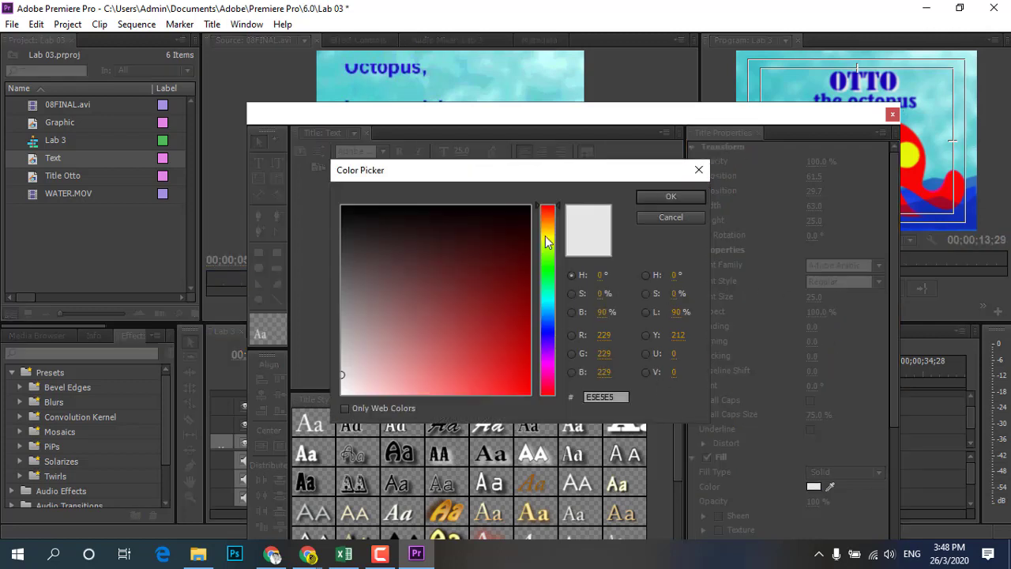
pyautogui.click(550, 332)
pyautogui.click(524, 387)
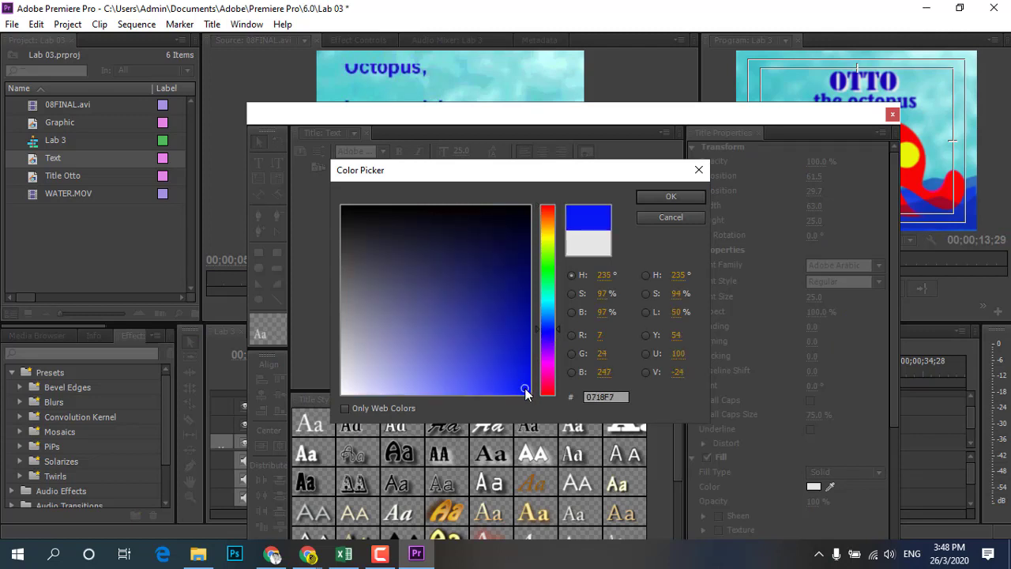
pyautogui.moveTo(524, 389); pyautogui.dragTo(528, 330)
pyautogui.click(668, 198)
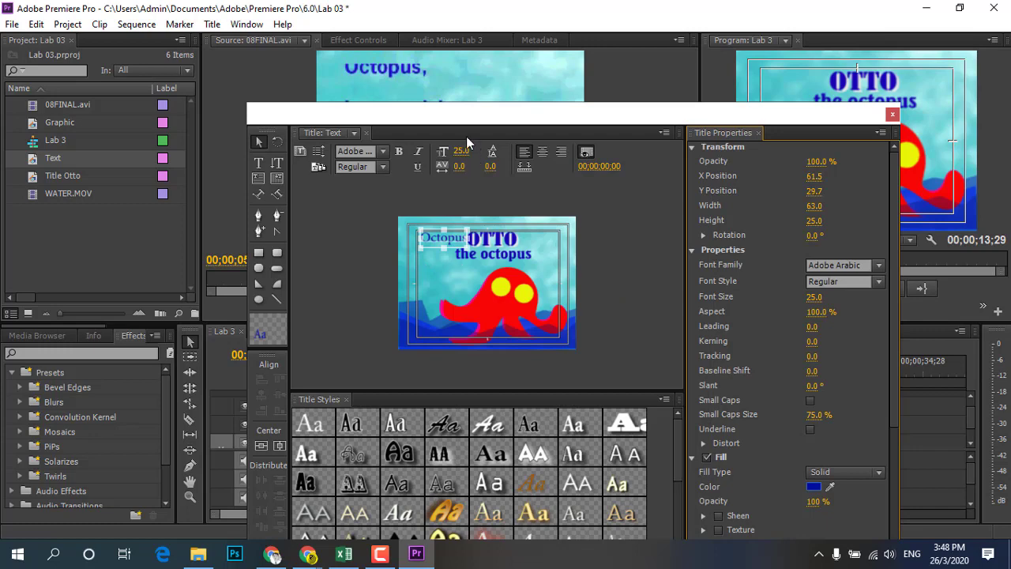
pyautogui.click(258, 163)
# Step: Add new lines below Octopus, typing 'Octopu' and then 'how squishy'
pyautogui.click(464, 239)
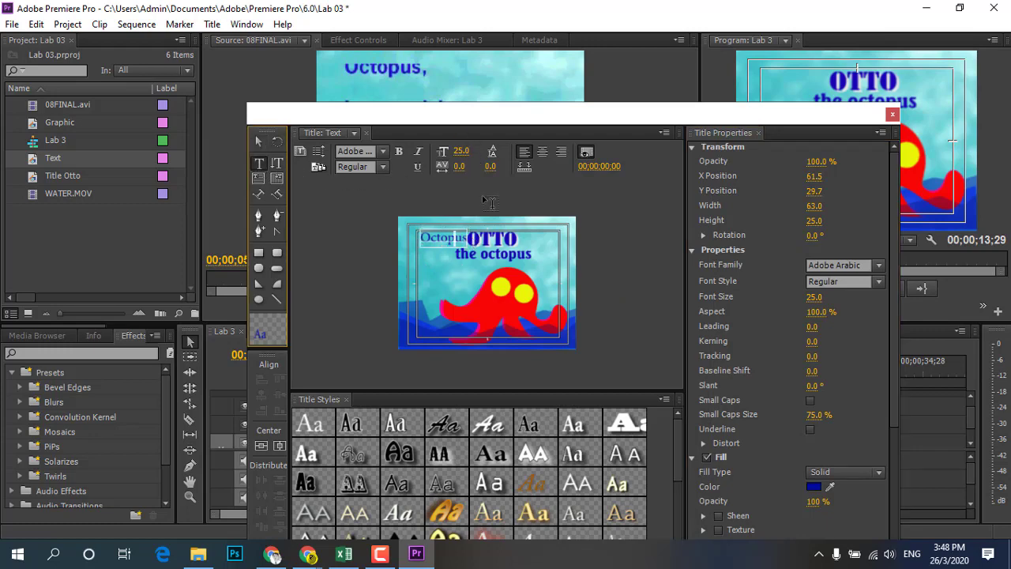
pyautogui.moveTo(473, 116); pyautogui.dragTo(691, 55)
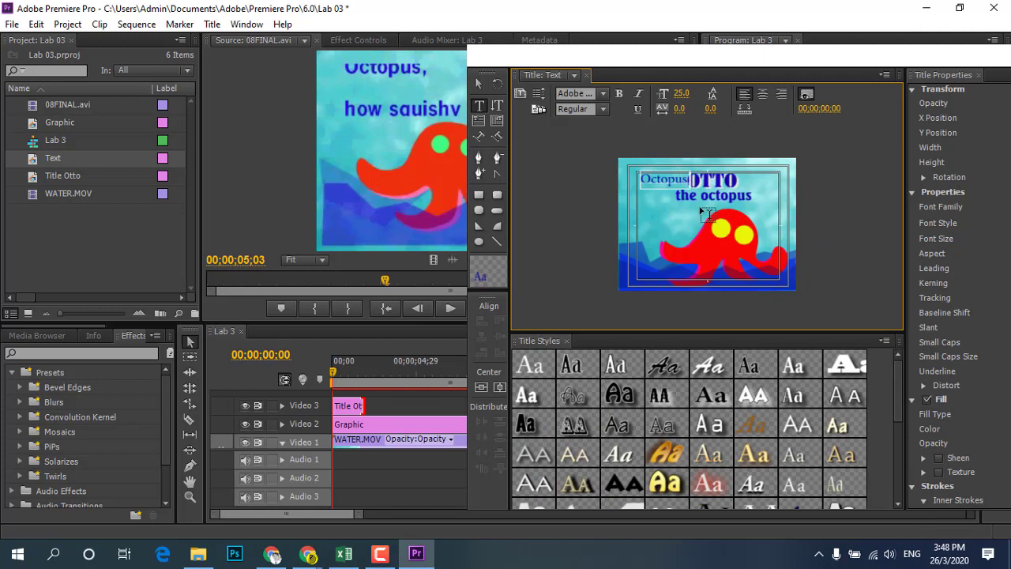
pyautogui.press('Return')
pyautogui.write('O')
pyautogui.write('cto')
pyautogui.write('pu')
pyautogui.press('Return')
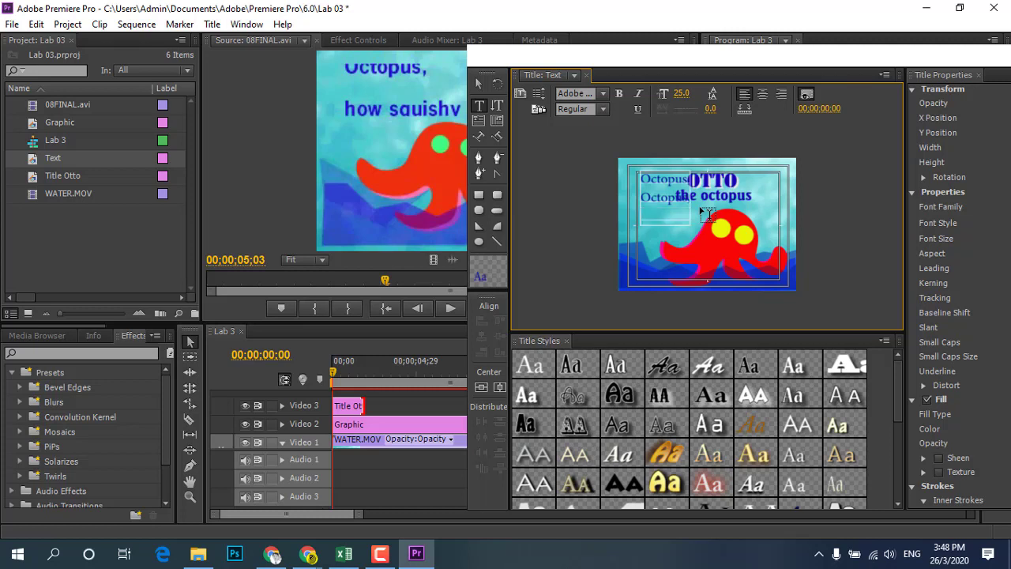
pyautogui.write('how s')
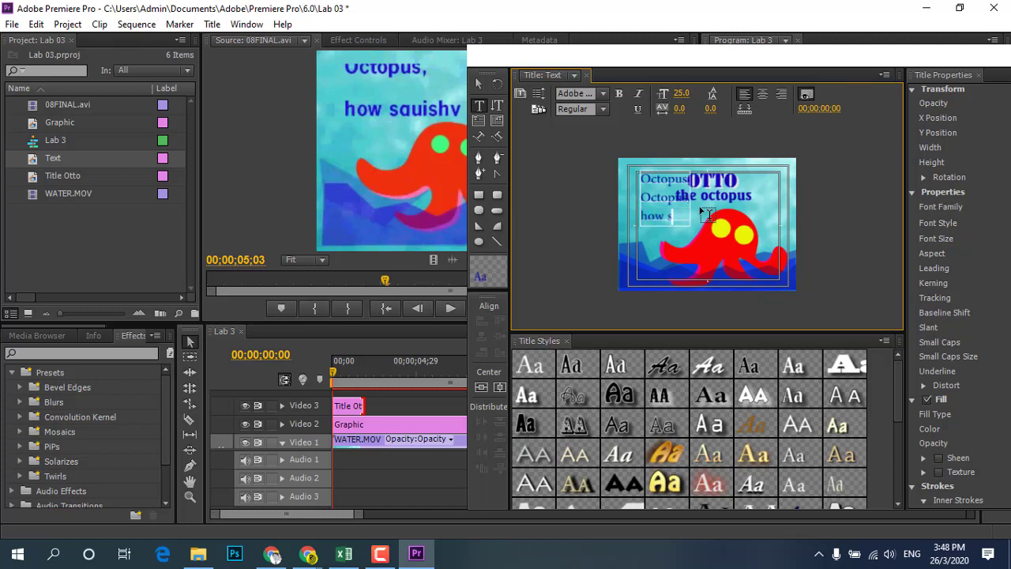
pyautogui.write('qui')
pyautogui.write('sh')
pyautogui.write('y')
# Step: Paste two more copies of 'how squishy' and break them onto separate lines
pyautogui.moveTo(613, 64); pyautogui.dragTo(686, 98)
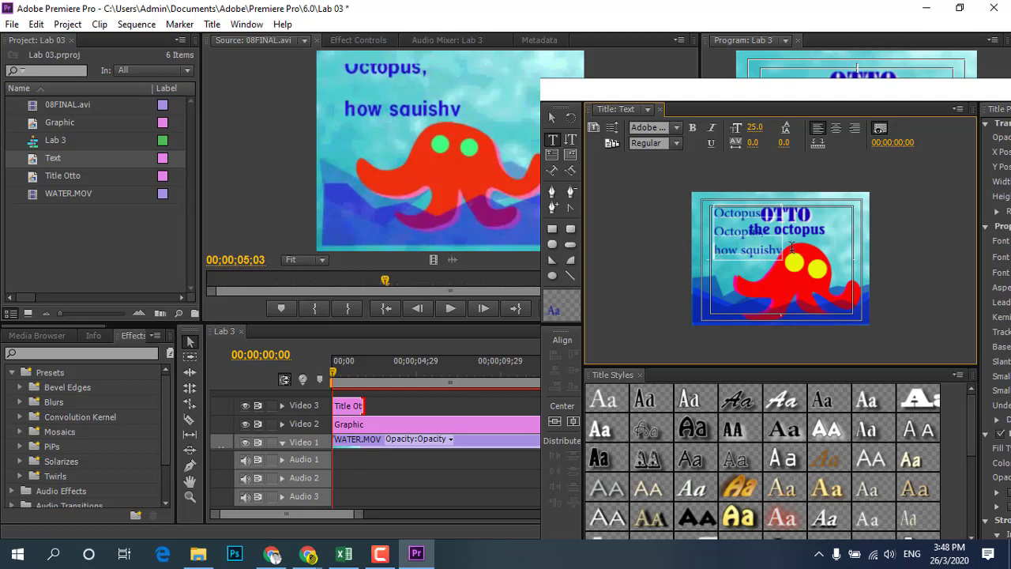
pyautogui.moveTo(716, 249); pyautogui.dragTo(794, 249)
pyautogui.hotkey('ctrl', 'c')
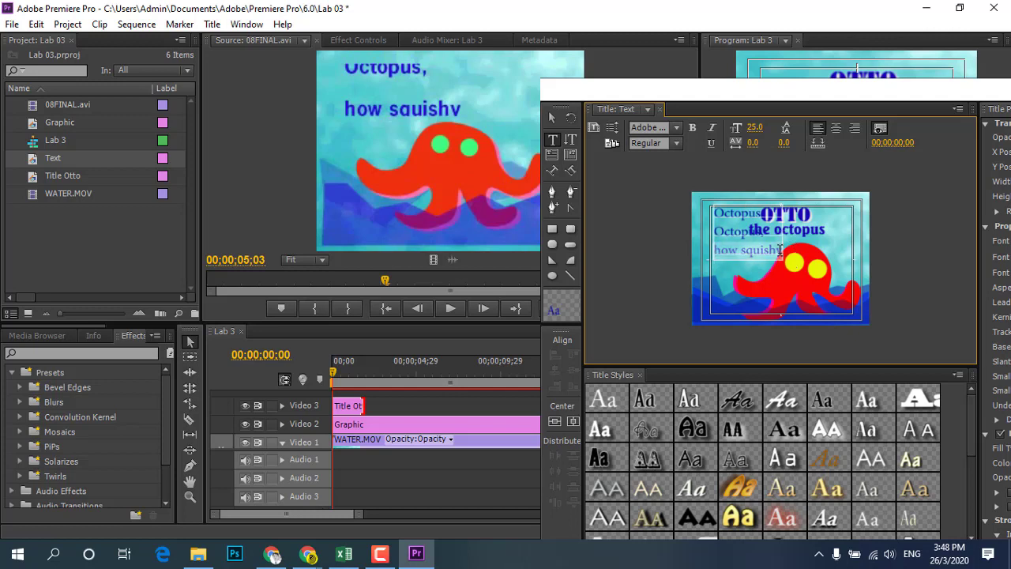
pyautogui.click(807, 273)
pyautogui.press('Escape')
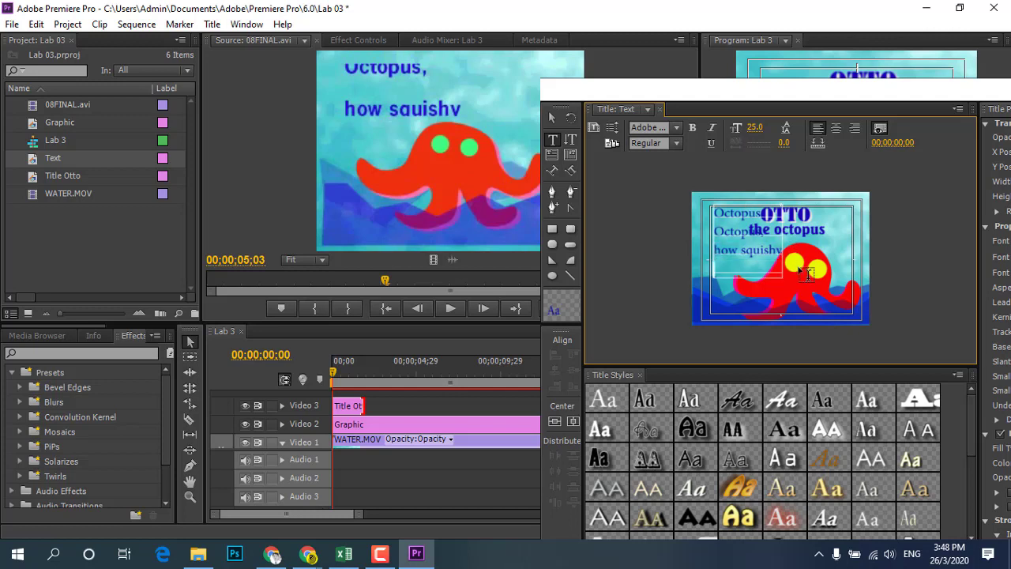
pyautogui.hotkey('ctrl', 'v')
pyautogui.hotkey('ctrl', 'v')
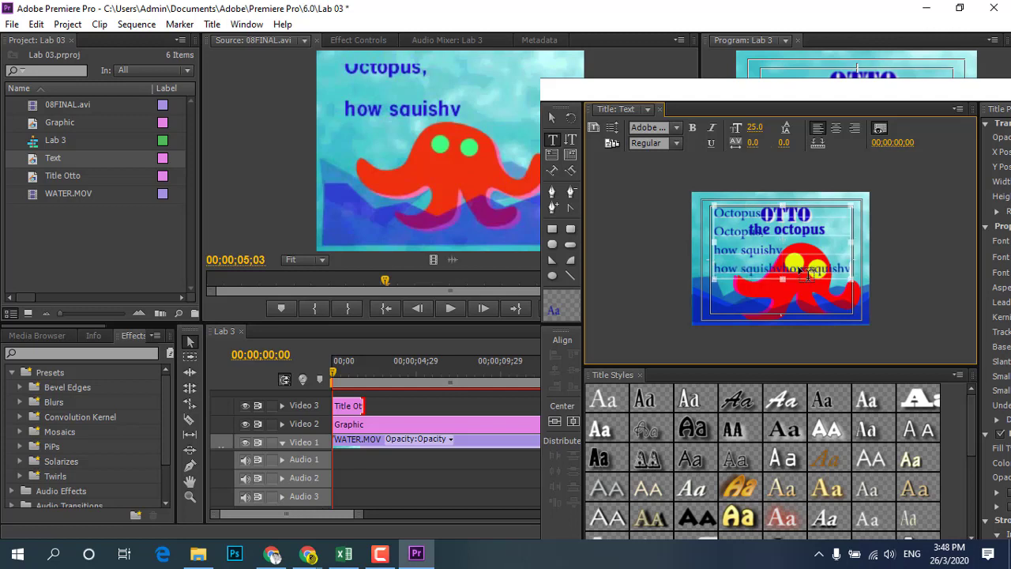
pyautogui.hotkey('ctrl', 'v')
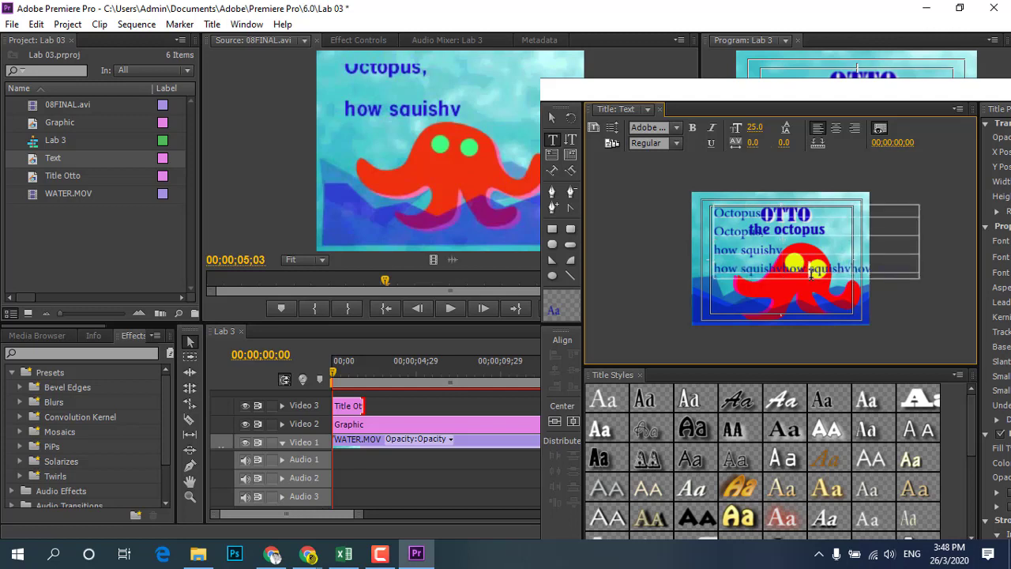
pyautogui.click(810, 273)
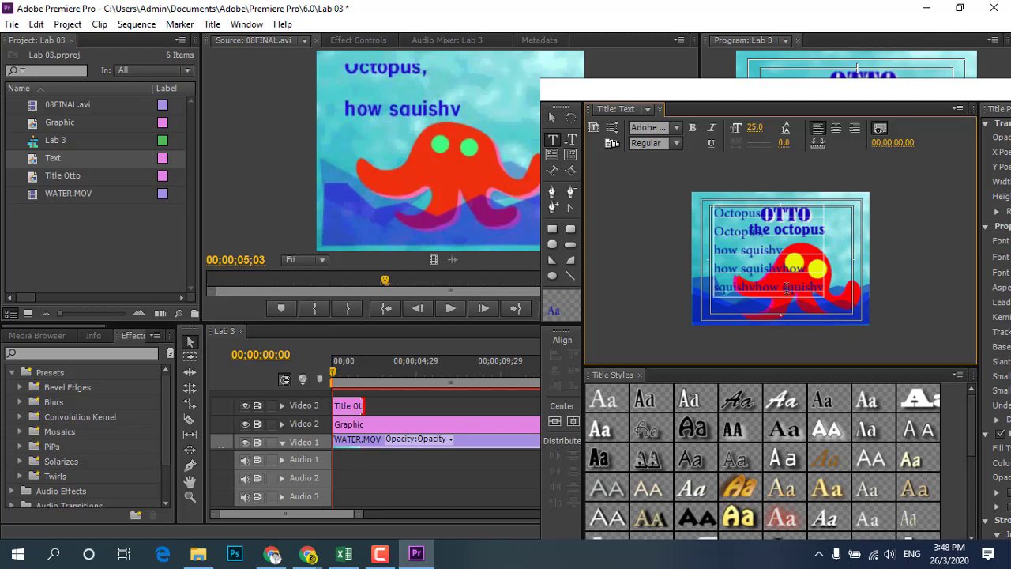
pyautogui.click(783, 289)
pyautogui.press('Return')
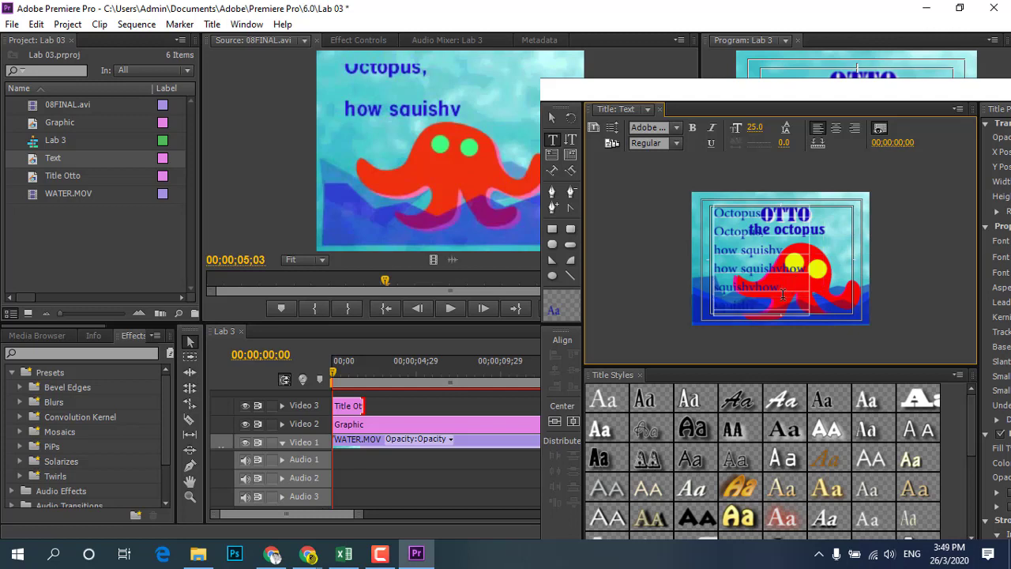
pyautogui.click(777, 264)
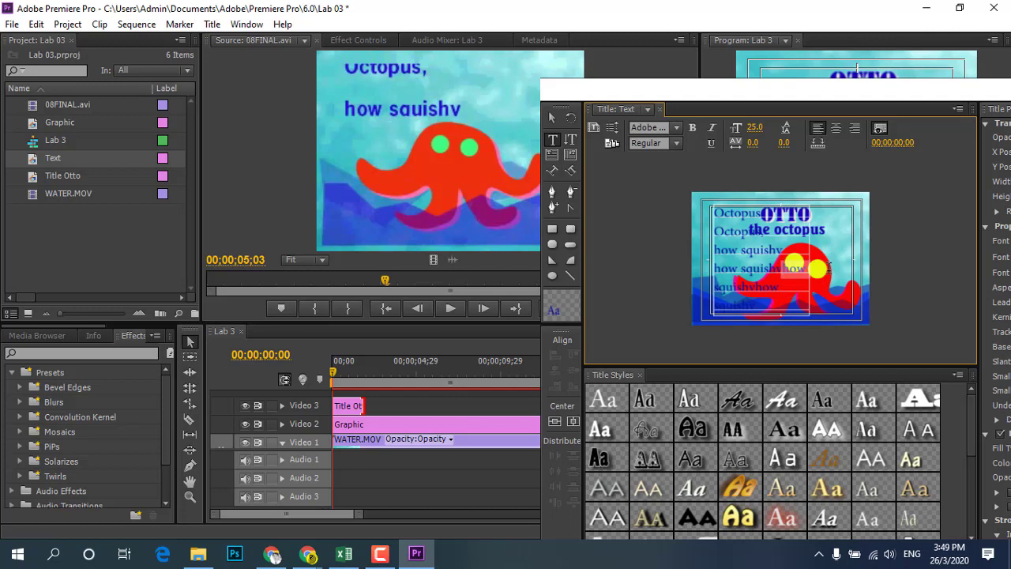
pyautogui.press('Return')
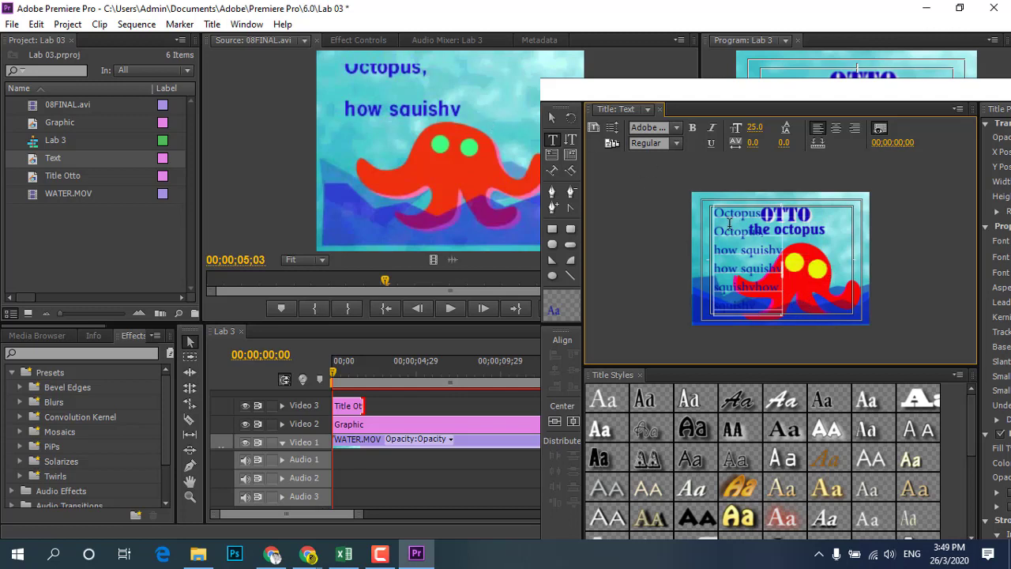
pyautogui.moveTo(652, 96); pyautogui.dragTo(414, 131)
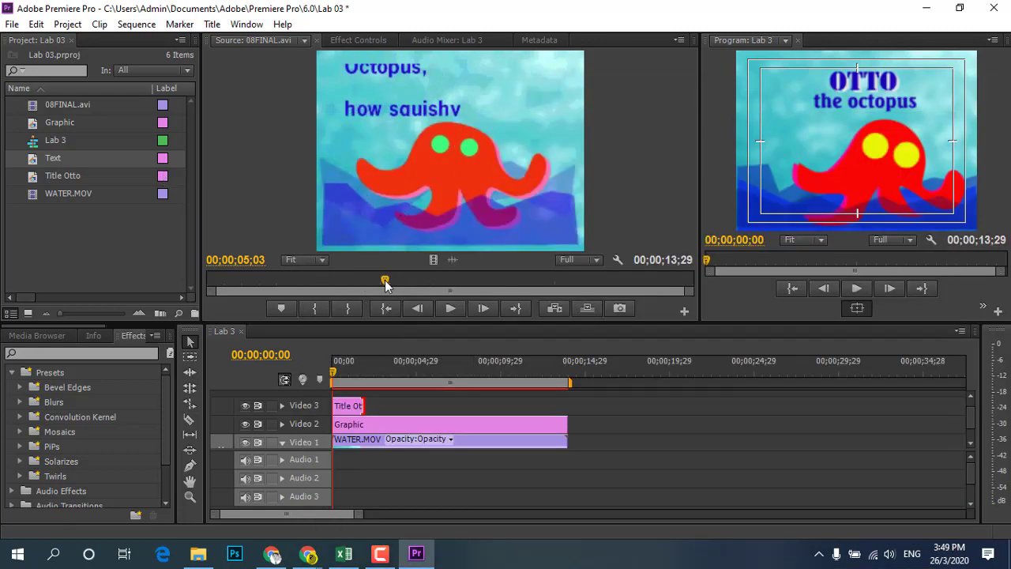
pyautogui.moveTo(384, 284)
pyautogui.mouseDown()
pyautogui.moveTo(682, 289)
pyautogui.moveTo(214, 283)
pyautogui.moveTo(279, 287)
pyautogui.mouseUp()
pyautogui.click(66, 177)
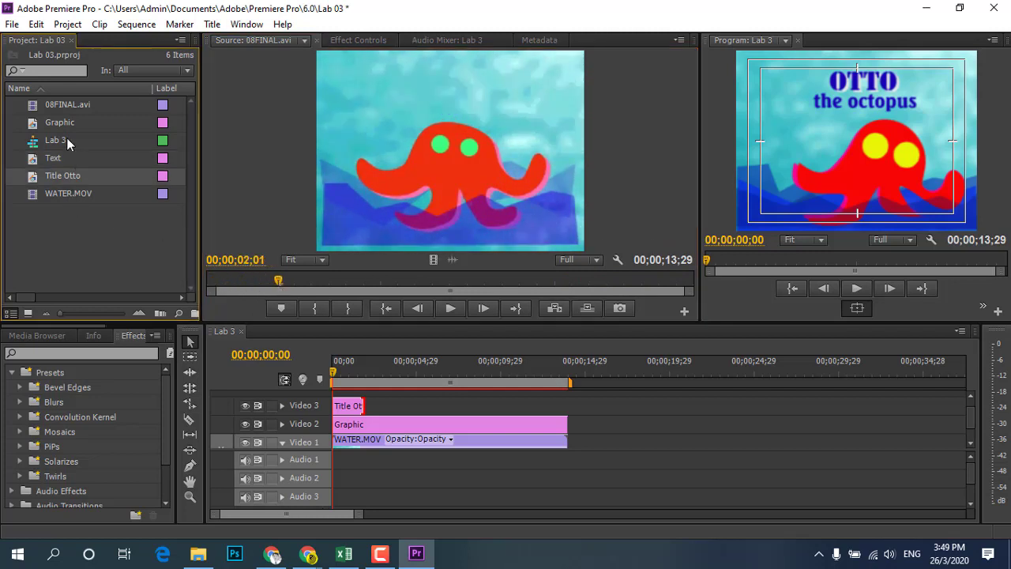
pyautogui.click(59, 122)
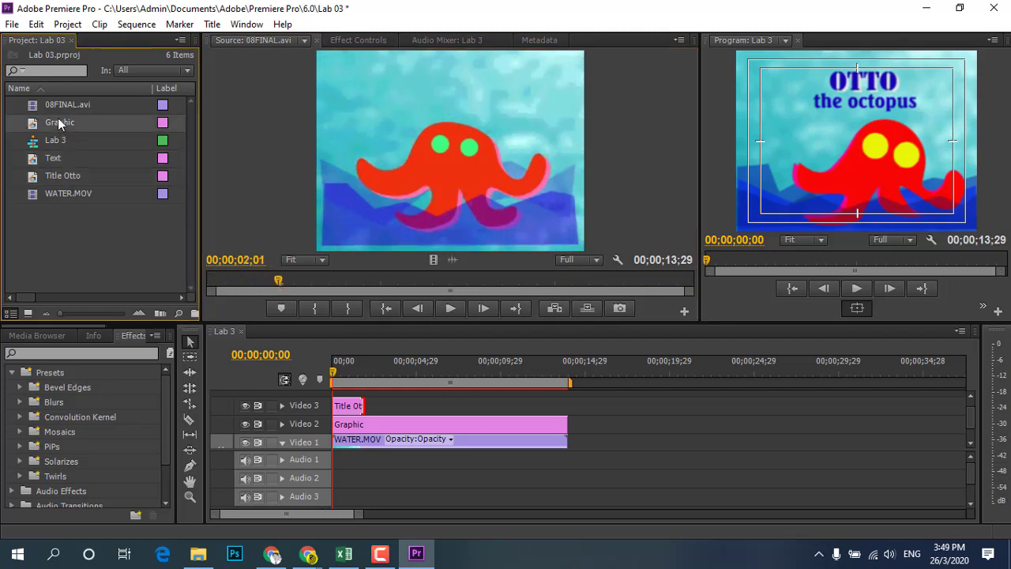
pyautogui.click(33, 162)
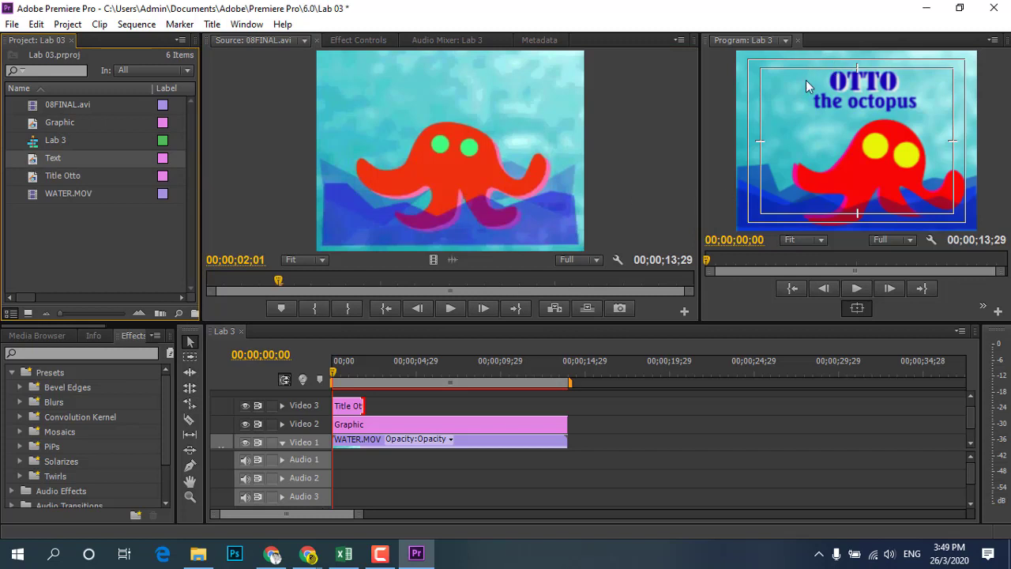
pyautogui.moveTo(231, 286); pyautogui.dragTo(437, 289)
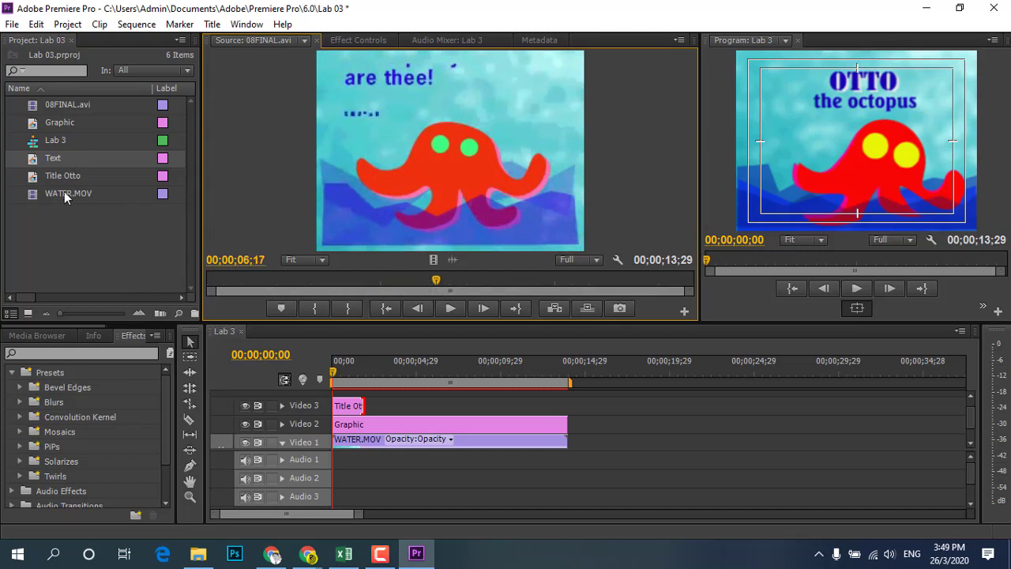
# Step: Set the Text title's Roll/Crawl Options to Roll with Start and End Off Screen ticked
pyautogui.doubleClick(38, 160)
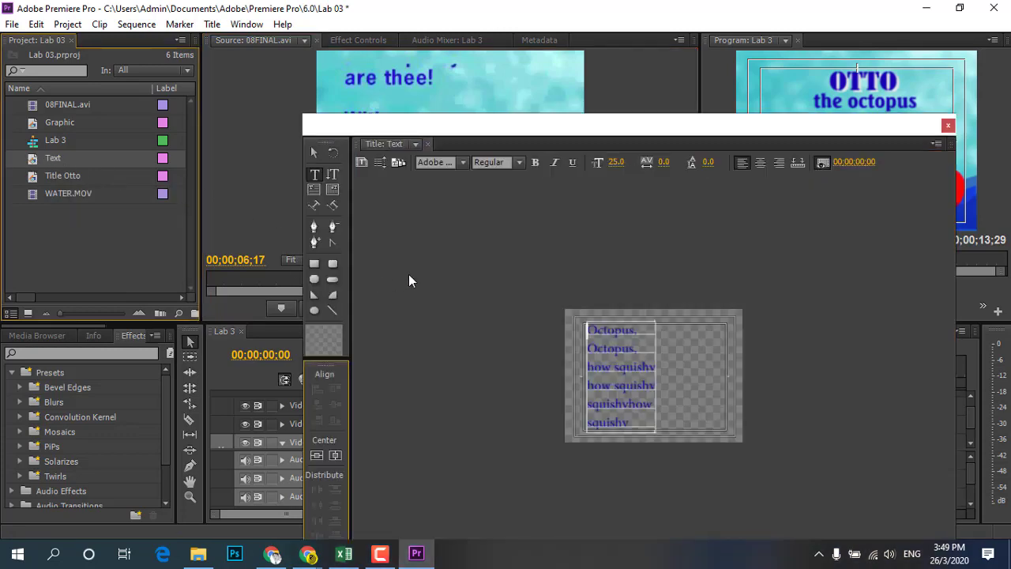
pyautogui.click(373, 164)
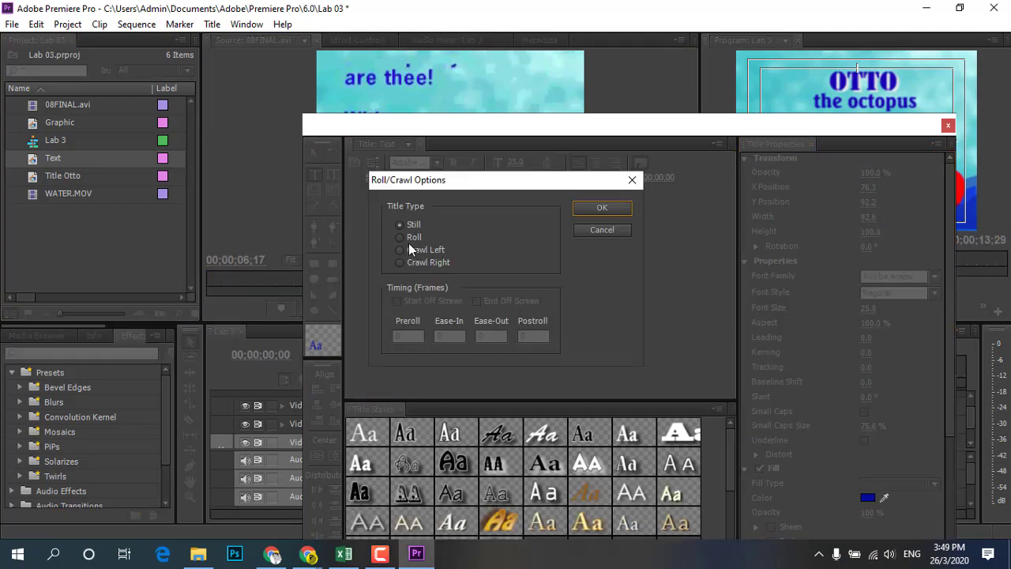
pyautogui.click(404, 238)
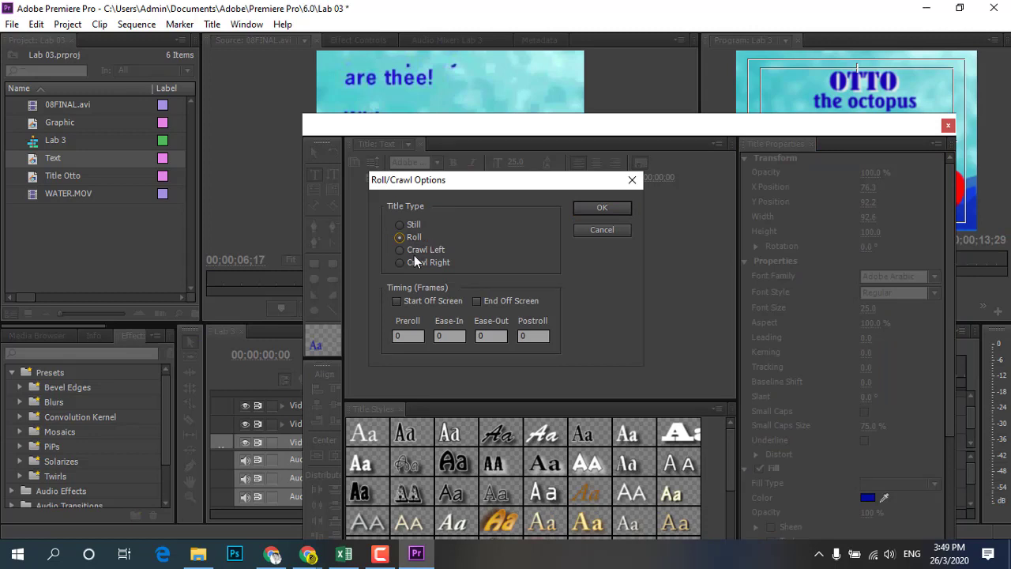
pyautogui.click(398, 301)
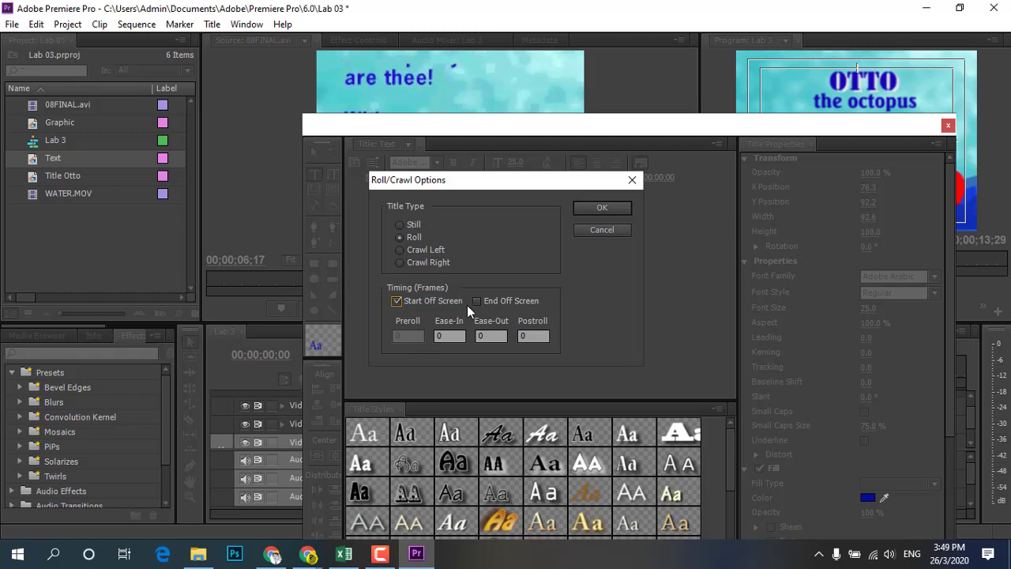
pyautogui.click(476, 300)
pyautogui.click(613, 209)
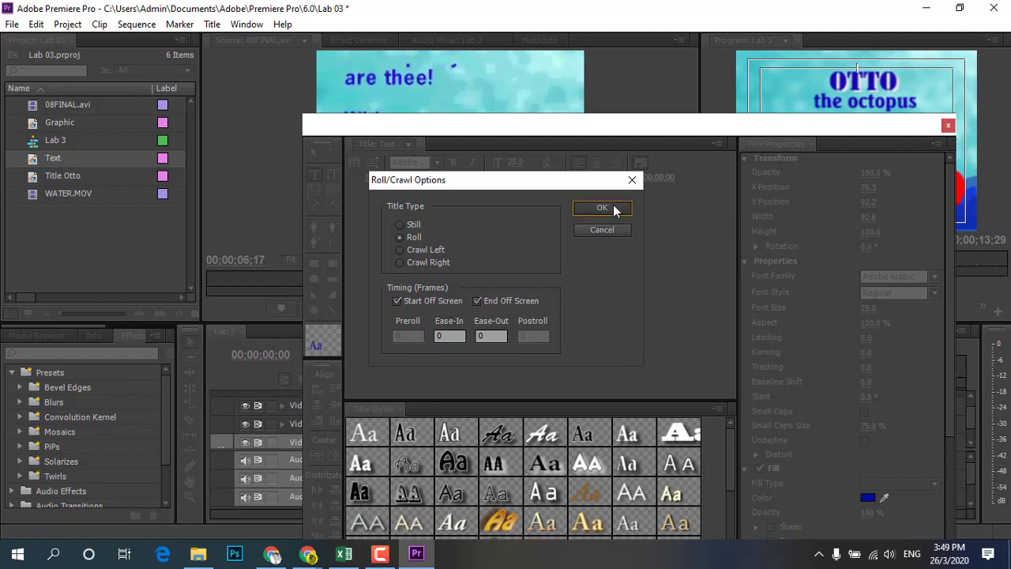
pyautogui.click(948, 124)
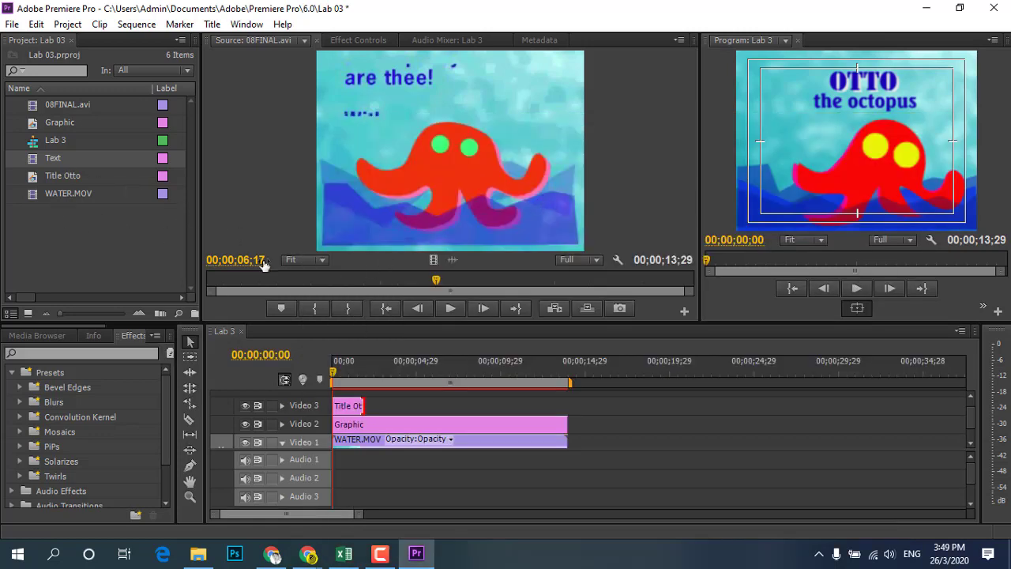
# Step: Drop the Text title onto Video 3 after Title Otto and lengthen it to the Graphic clip's end
pyautogui.moveTo(972, 428); pyautogui.dragTo(972, 422)
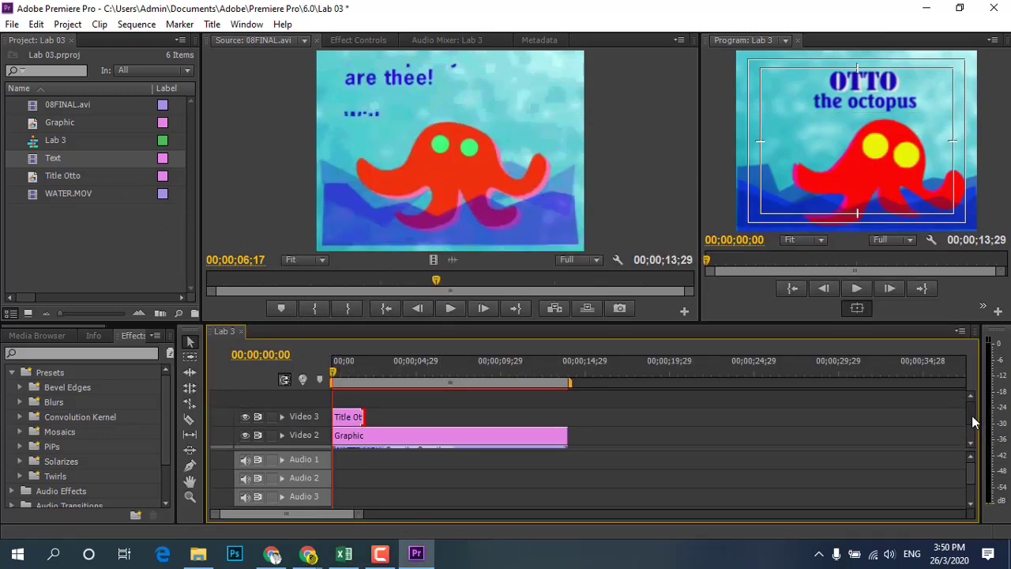
pyautogui.moveTo(395, 278); pyautogui.dragTo(271, 290)
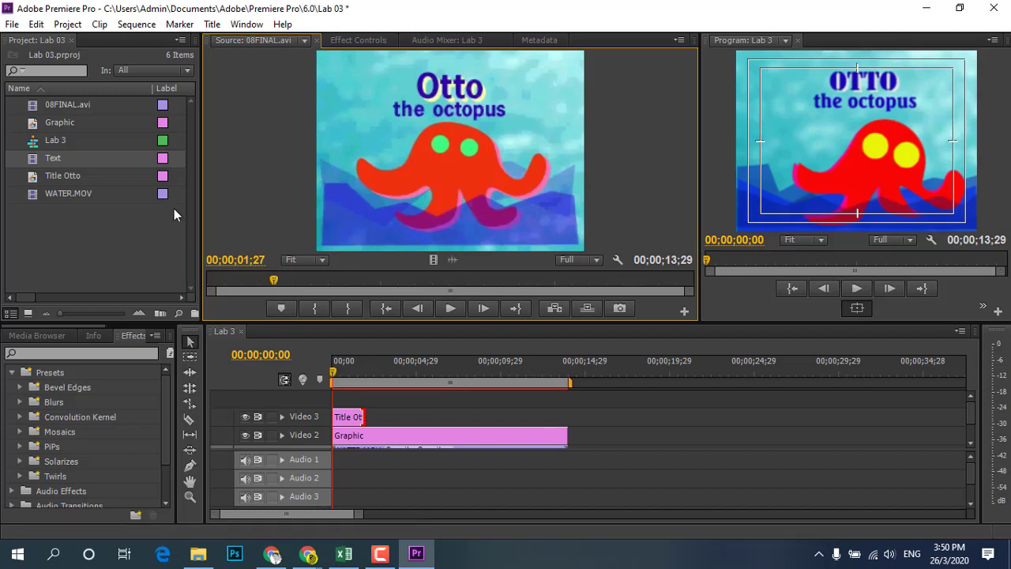
pyautogui.moveTo(40, 163); pyautogui.dragTo(363, 425)
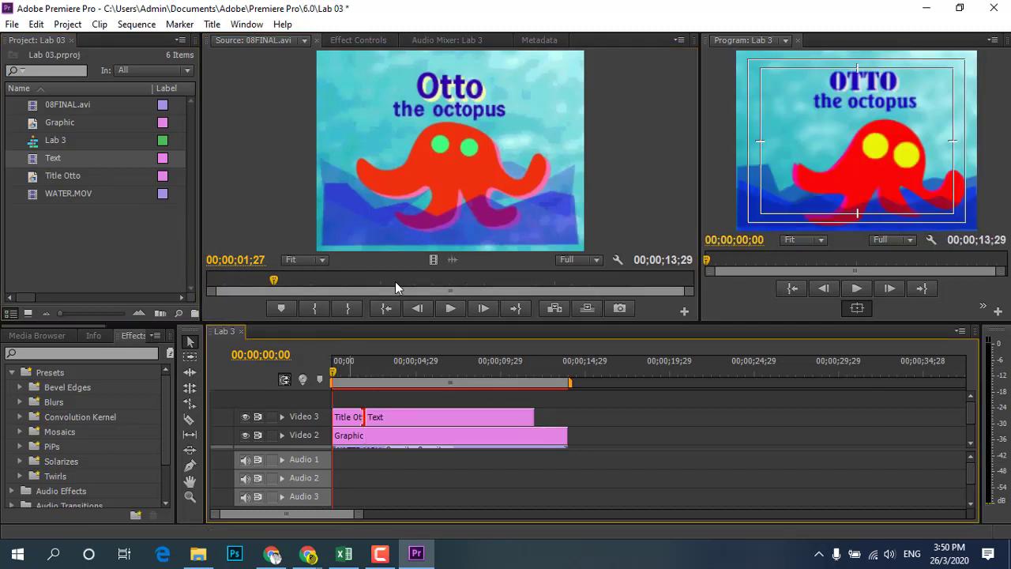
pyautogui.moveTo(272, 281)
pyautogui.mouseDown()
pyautogui.moveTo(700, 297)
pyautogui.moveTo(523, 304)
pyautogui.mouseUp()
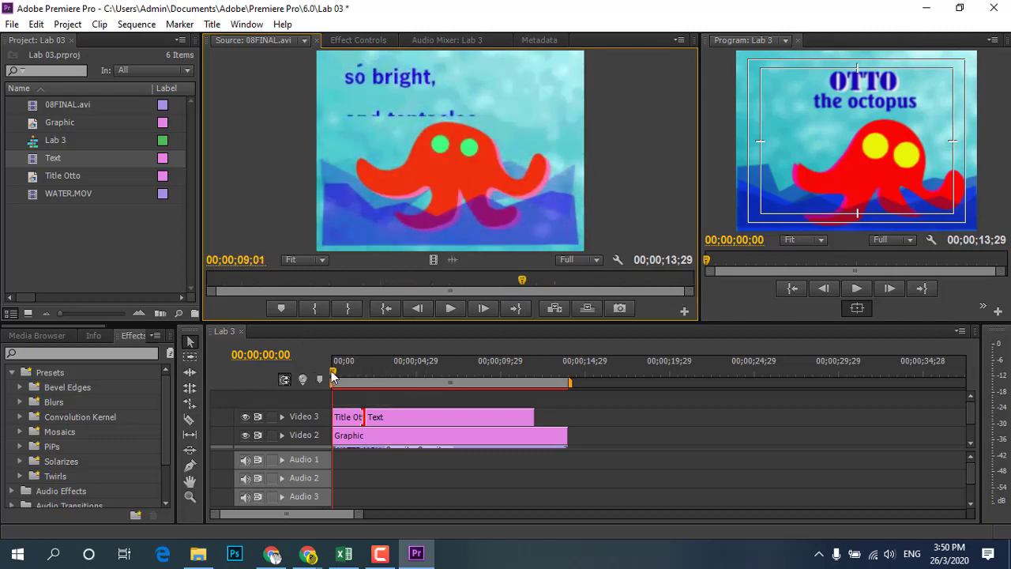
pyautogui.moveTo(534, 416); pyautogui.dragTo(566, 416)
pyautogui.moveTo(335, 372)
pyautogui.mouseDown()
pyautogui.moveTo(378, 373)
pyautogui.moveTo(354, 373)
pyautogui.mouseUp()
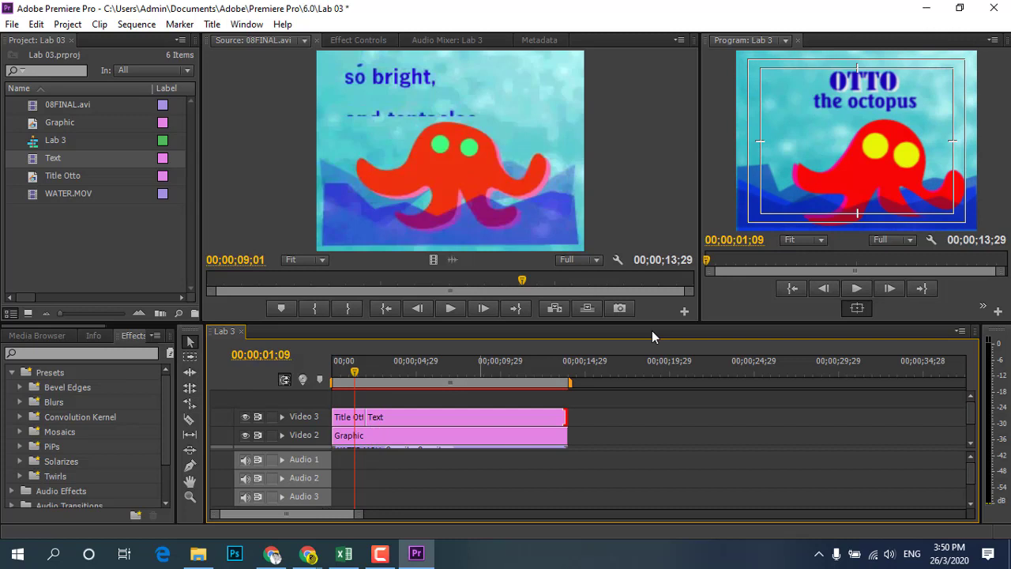
pyautogui.click(850, 288)
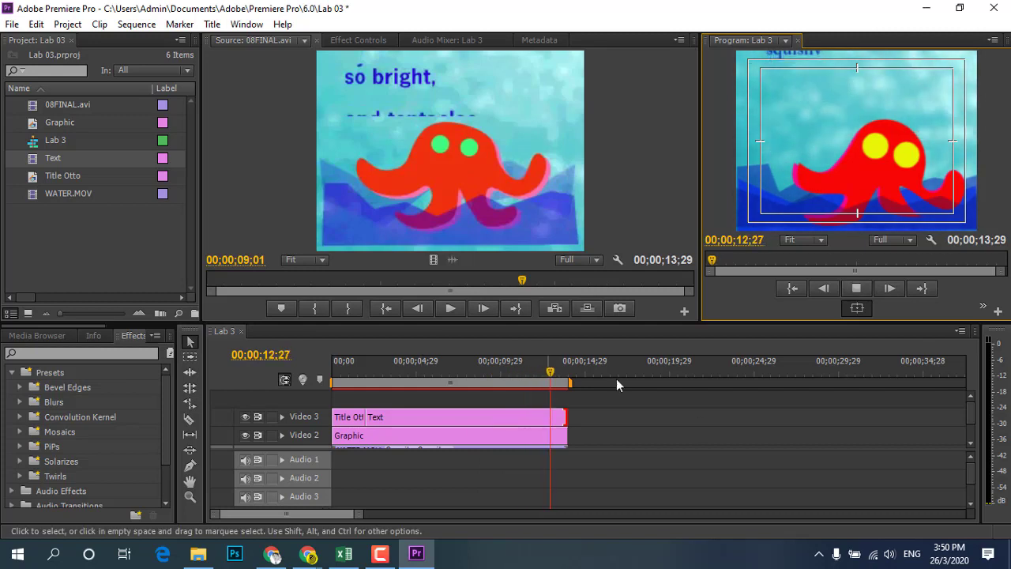
pyautogui.click(379, 382)
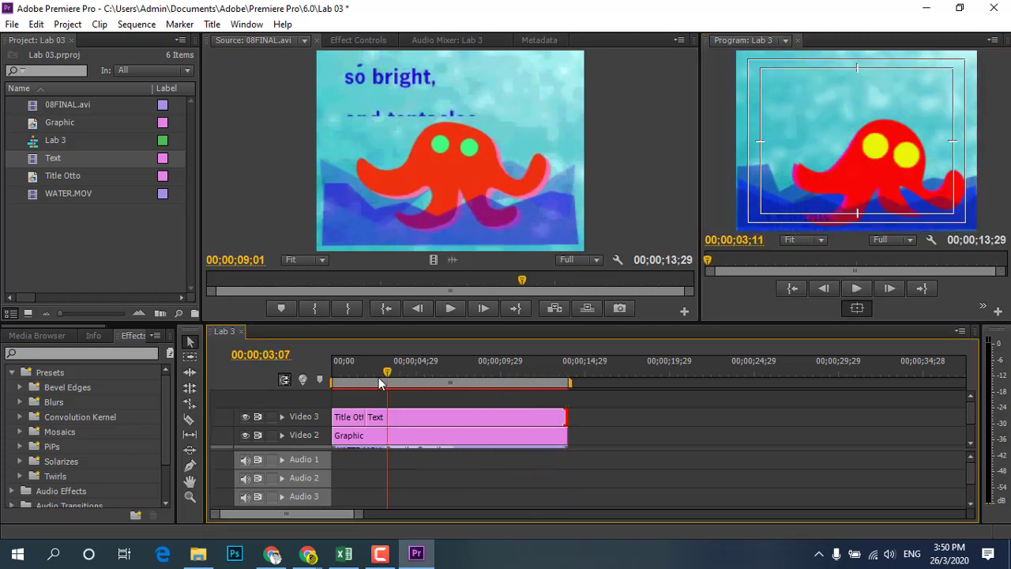
pyautogui.click(377, 382)
pyautogui.click(853, 289)
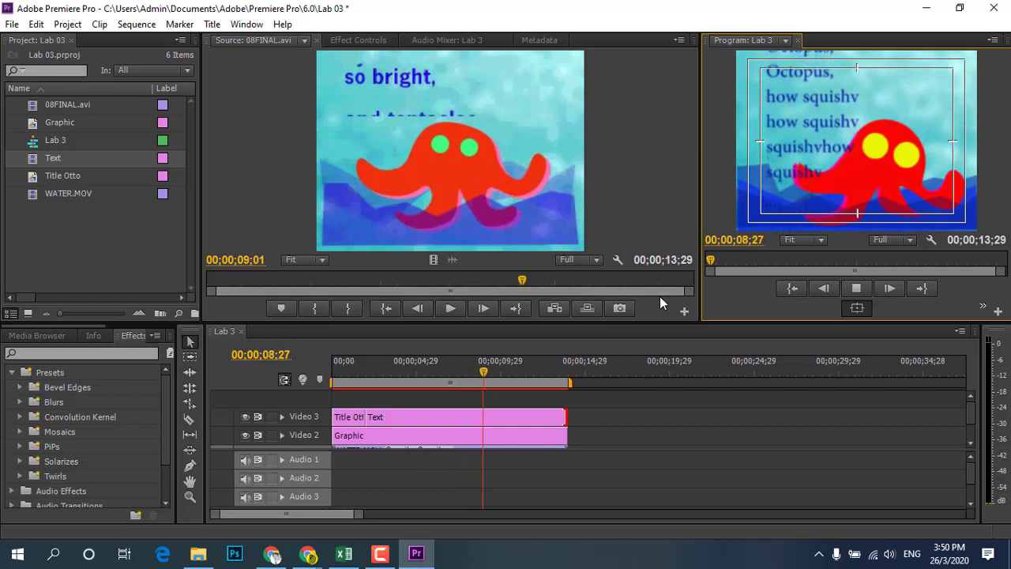
pyautogui.click(851, 287)
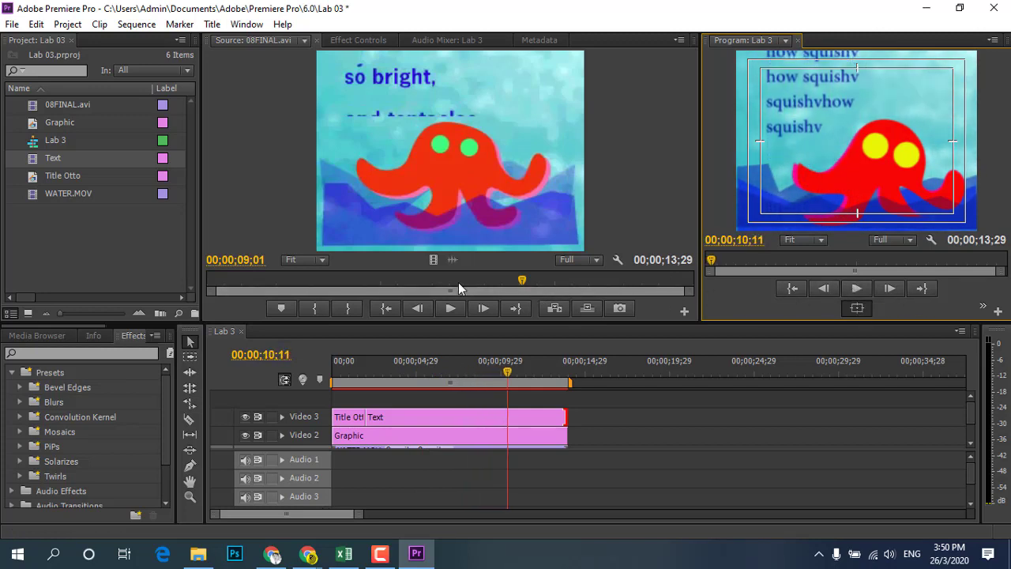
pyautogui.click(499, 281)
pyautogui.moveTo(485, 280); pyautogui.dragTo(347, 281)
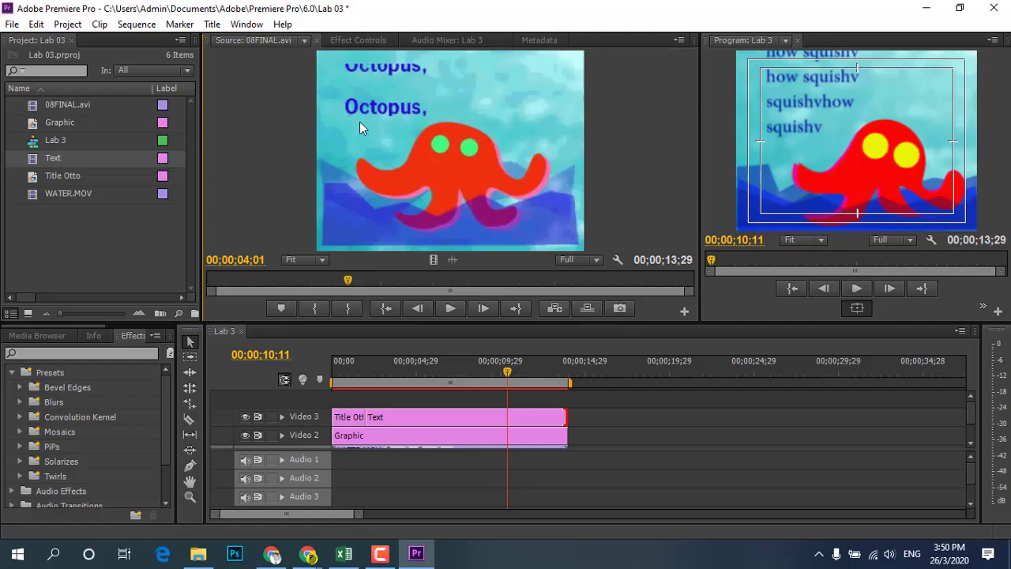
pyautogui.moveTo(347, 281)
pyautogui.mouseDown()
pyautogui.moveTo(326, 280)
pyautogui.moveTo(393, 280)
pyautogui.mouseUp()
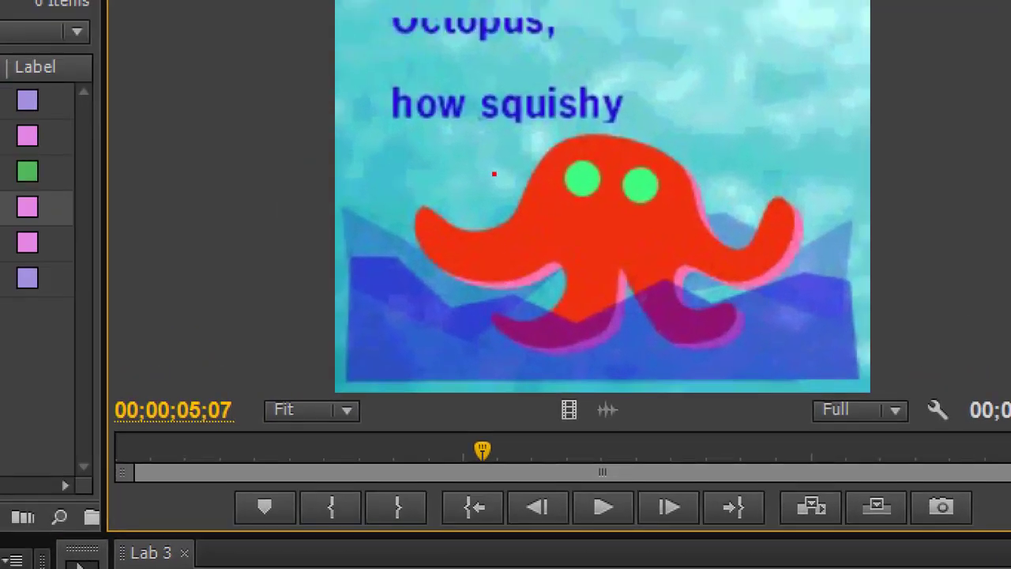
pyautogui.moveTo(377, 132); pyautogui.dragTo(621, 144)
pyautogui.moveTo(368, 12); pyautogui.dragTo(560, 11)
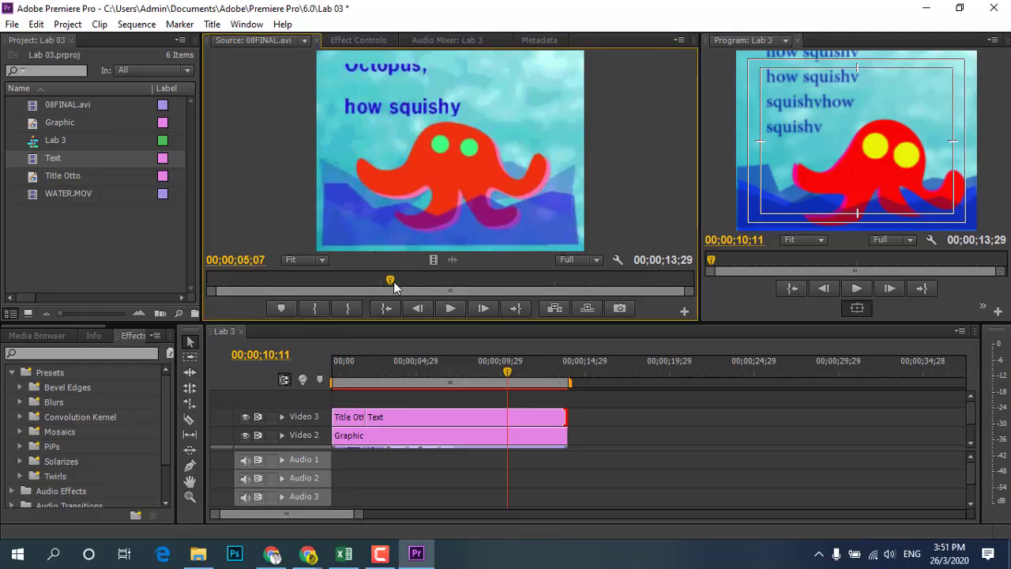
pyautogui.moveTo(399, 285)
pyautogui.mouseDown()
pyautogui.moveTo(341, 278)
pyautogui.moveTo(527, 285)
pyautogui.moveTo(317, 279)
pyautogui.moveTo(434, 280)
pyautogui.moveTo(425, 281)
pyautogui.mouseUp()
pyautogui.moveTo(481, 371)
pyautogui.mouseDown()
pyautogui.moveTo(362, 376)
pyautogui.moveTo(474, 376)
pyautogui.mouseUp()
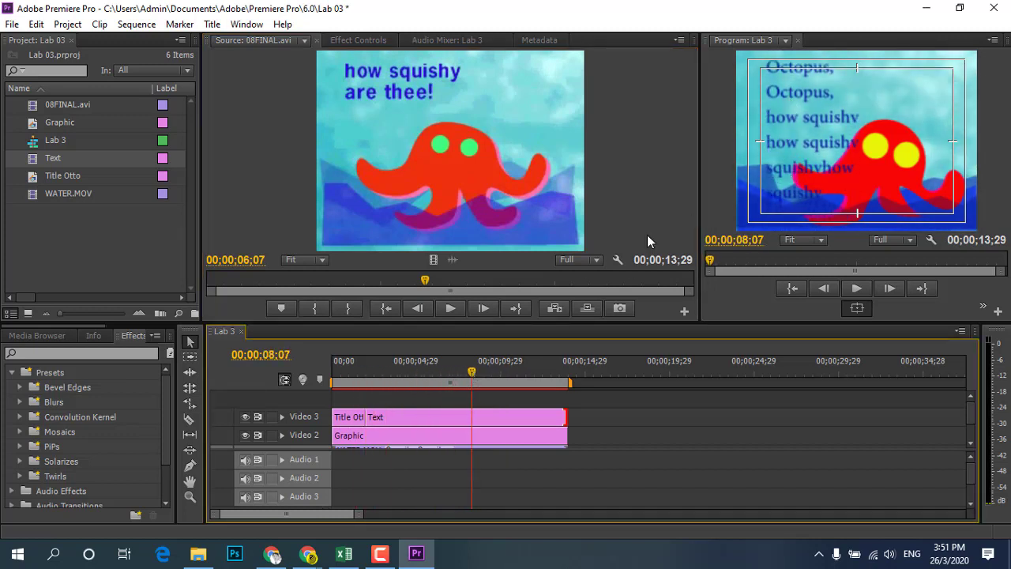
# Step: Select the Text clip and expand the Video Transitions category in the Effects panel
pyautogui.click(410, 413)
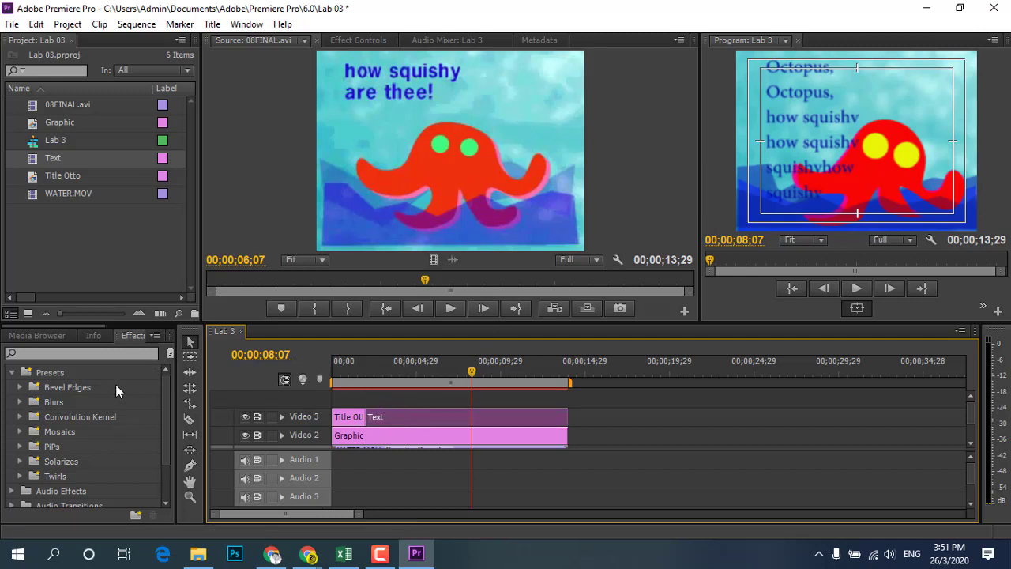
pyautogui.click(12, 373)
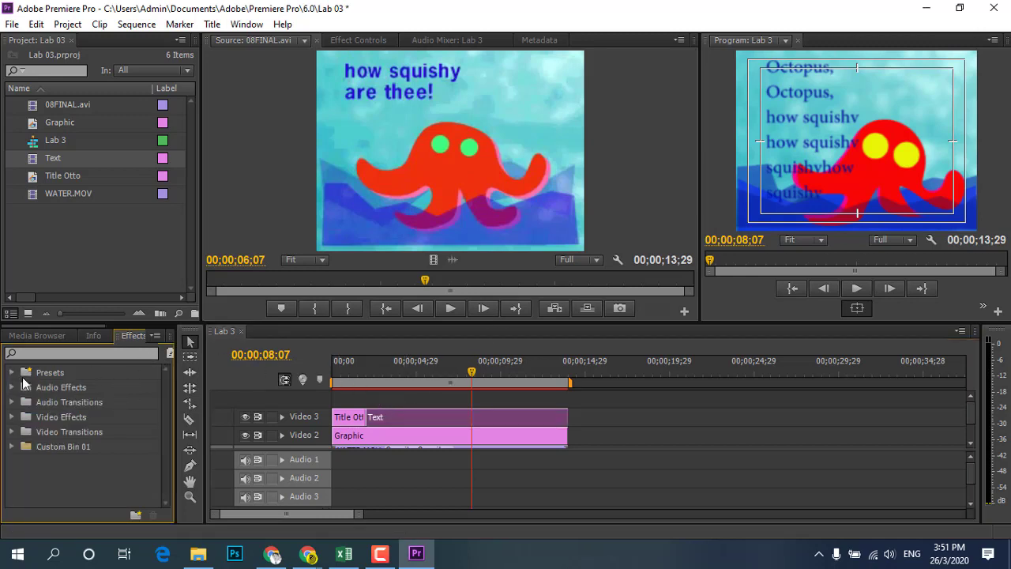
pyautogui.click(78, 434)
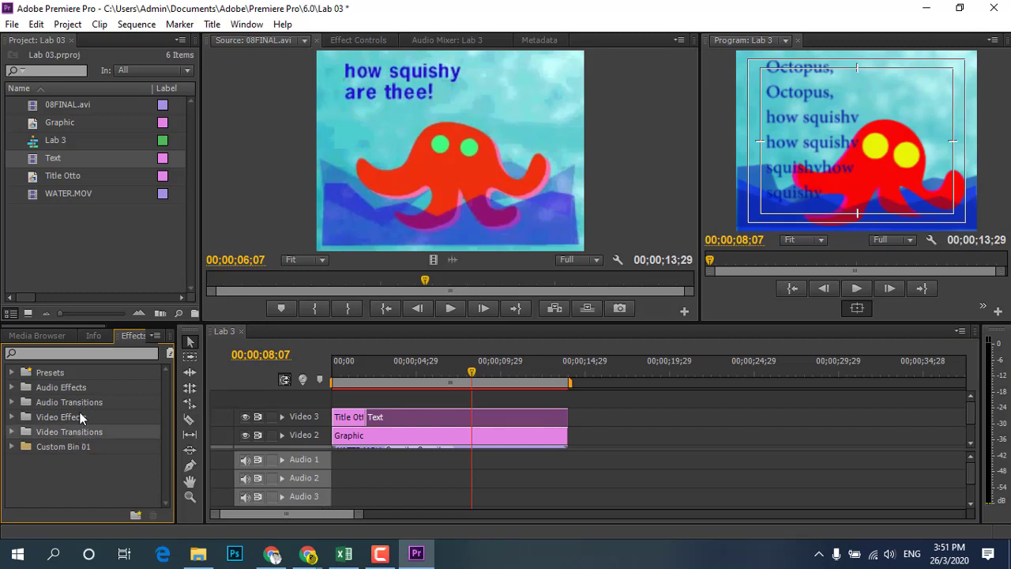
pyautogui.click(80, 404)
pyautogui.click(79, 416)
pyautogui.click(69, 430)
pyautogui.click(11, 431)
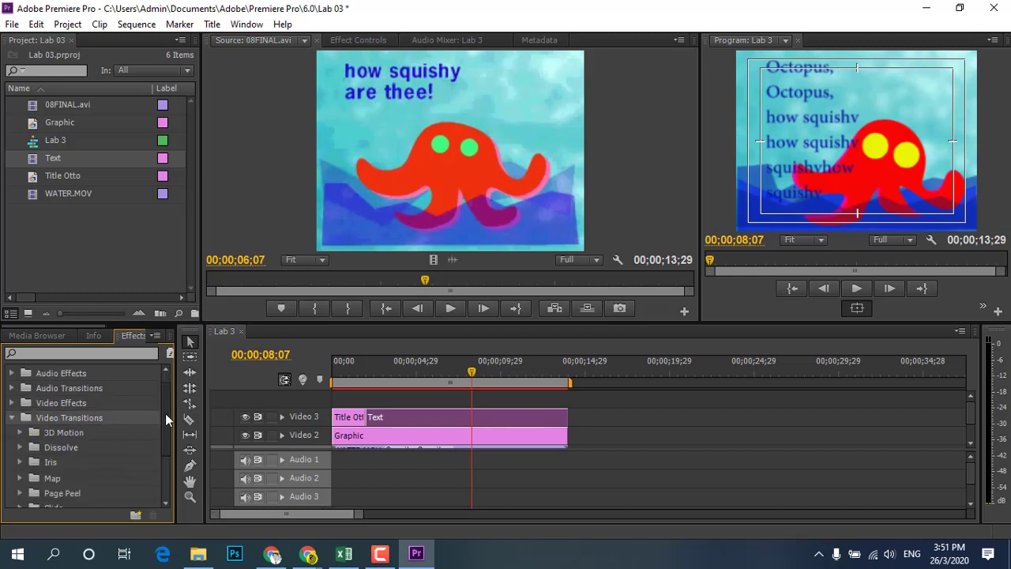
# Step: Open the 3D Motion transitions group, then collapse it again
pyautogui.scroll(-5, 165, 413)
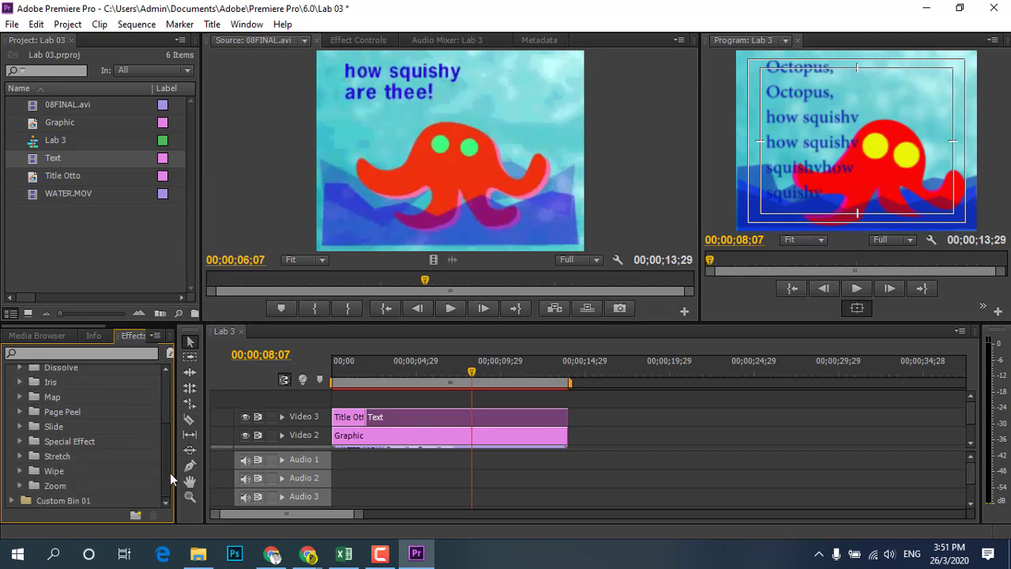
pyautogui.scroll(2, 78, 425)
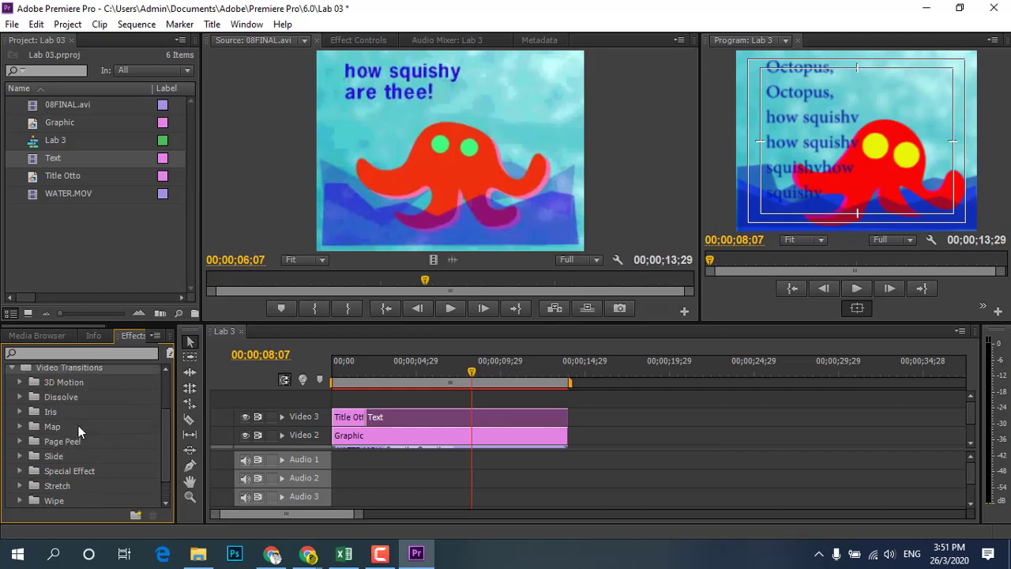
pyautogui.click(19, 383)
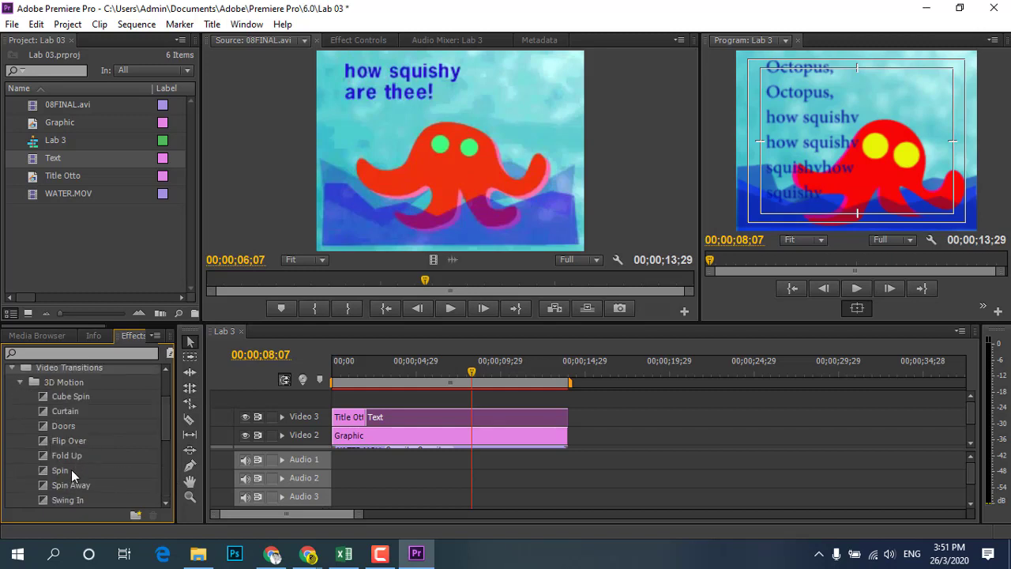
pyautogui.scroll(-3, 73, 487)
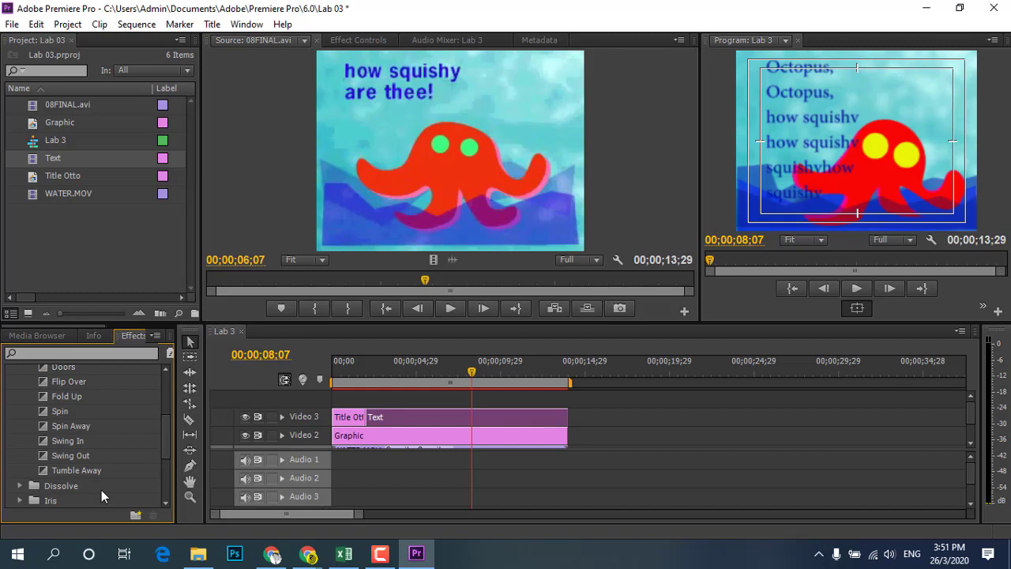
pyautogui.scroll(3, 96, 474)
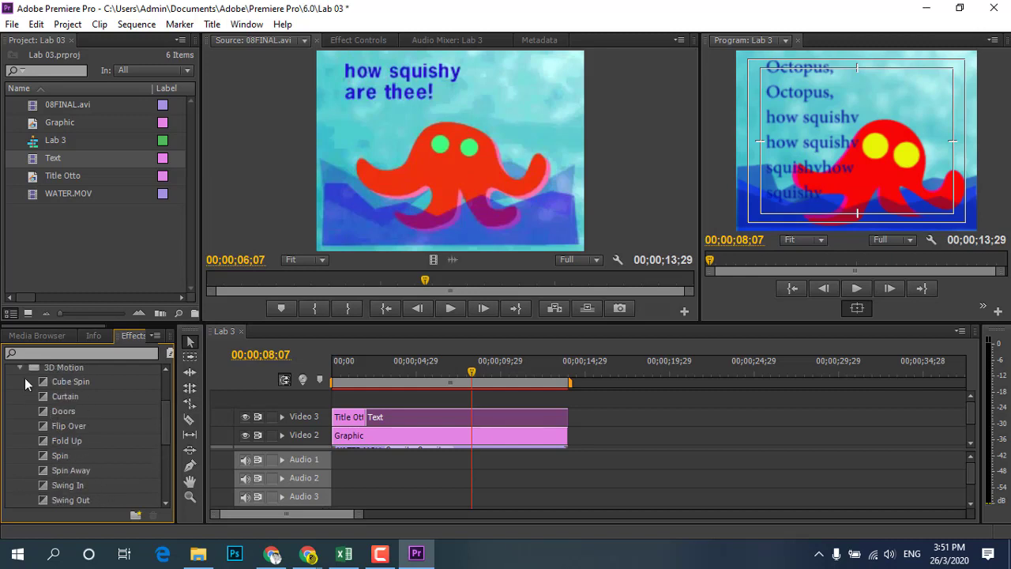
pyautogui.click(21, 369)
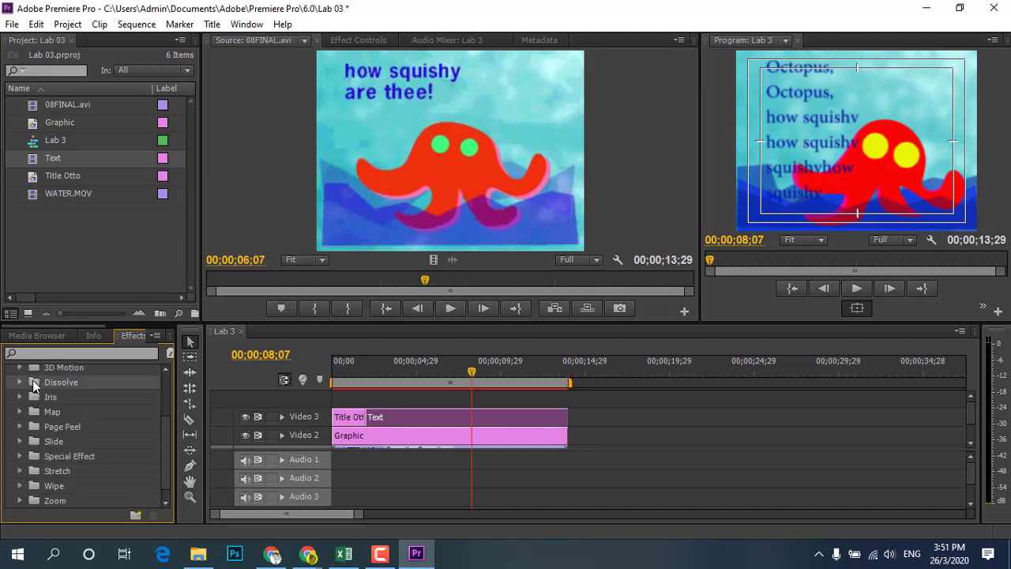
pyautogui.scroll(1, 36, 393)
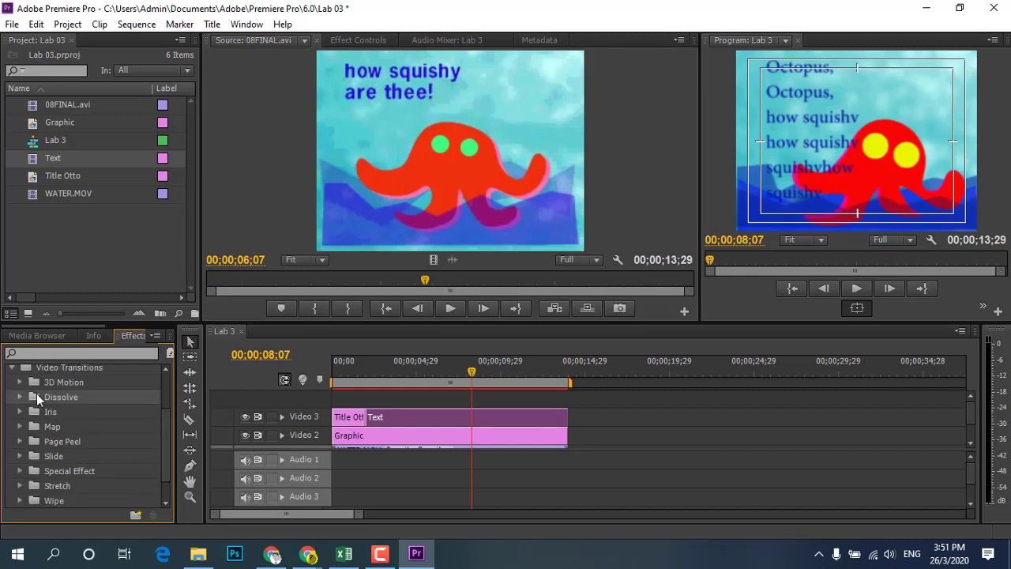
pyautogui.click(379, 553)
pyautogui.click(946, 491)
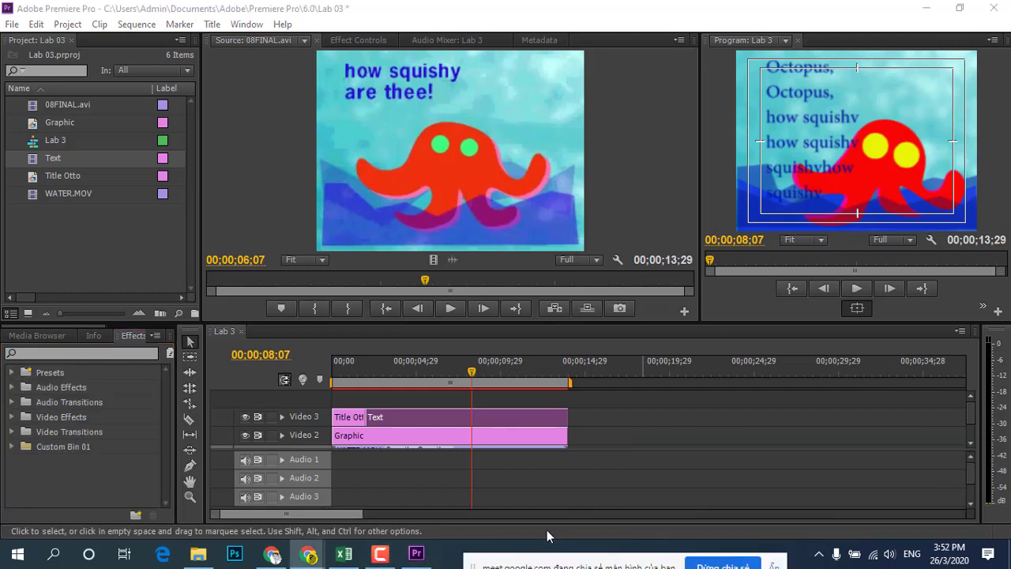
pyautogui.click(386, 552)
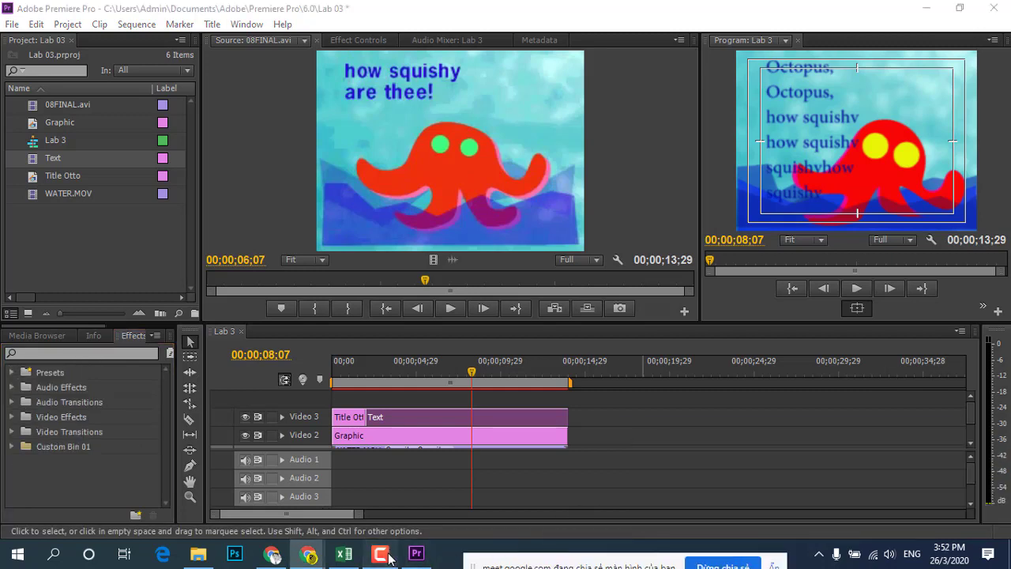
pyautogui.click(386, 555)
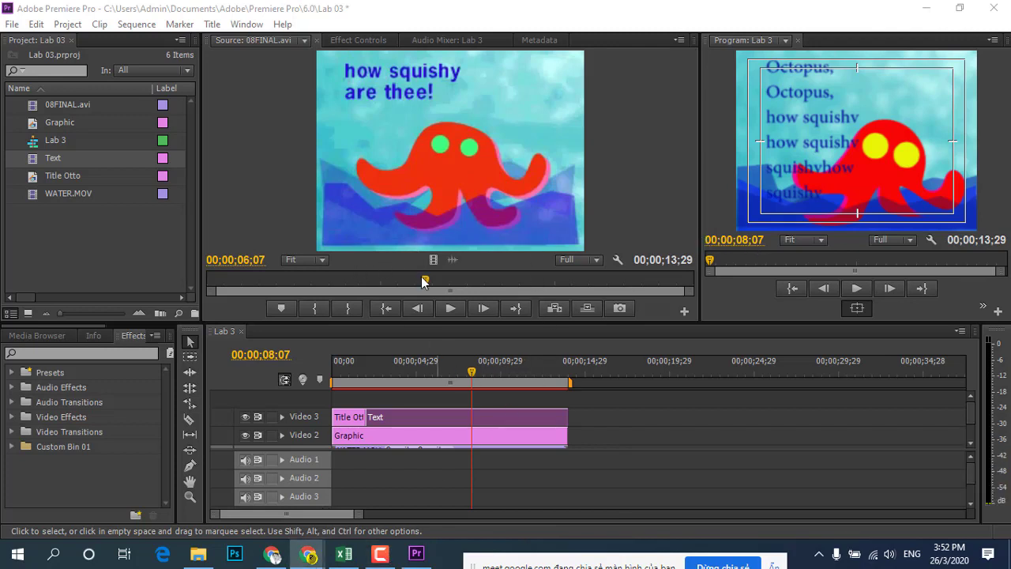
pyautogui.moveTo(424, 282)
pyautogui.mouseDown()
pyautogui.moveTo(301, 286)
pyautogui.moveTo(491, 288)
pyautogui.moveTo(462, 290)
pyautogui.mouseUp()
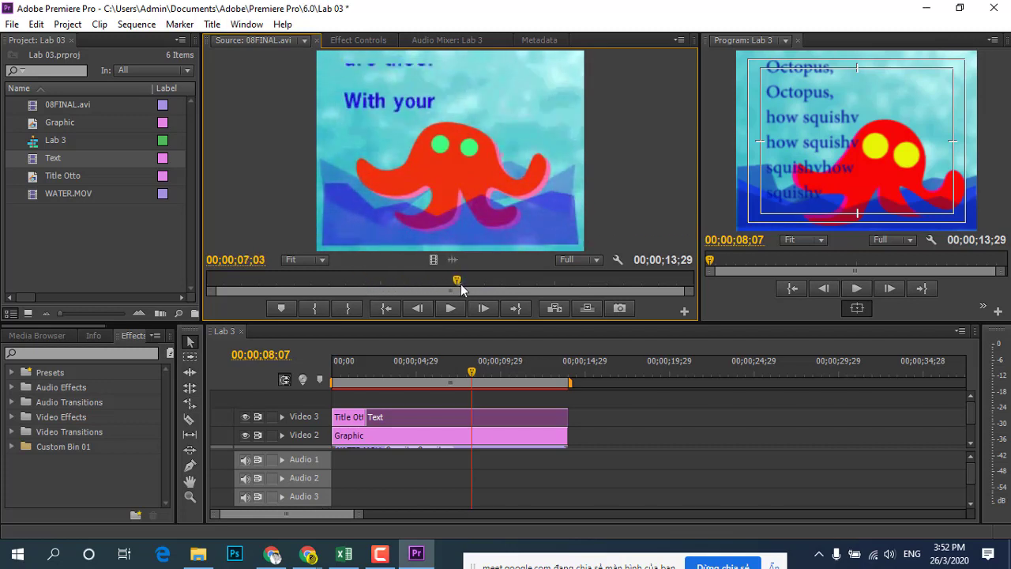
pyautogui.moveTo(462, 290); pyautogui.dragTo(504, 277)
pyautogui.moveTo(469, 379)
pyautogui.mouseDown()
pyautogui.moveTo(437, 378)
pyautogui.moveTo(462, 370)
pyautogui.mouseUp()
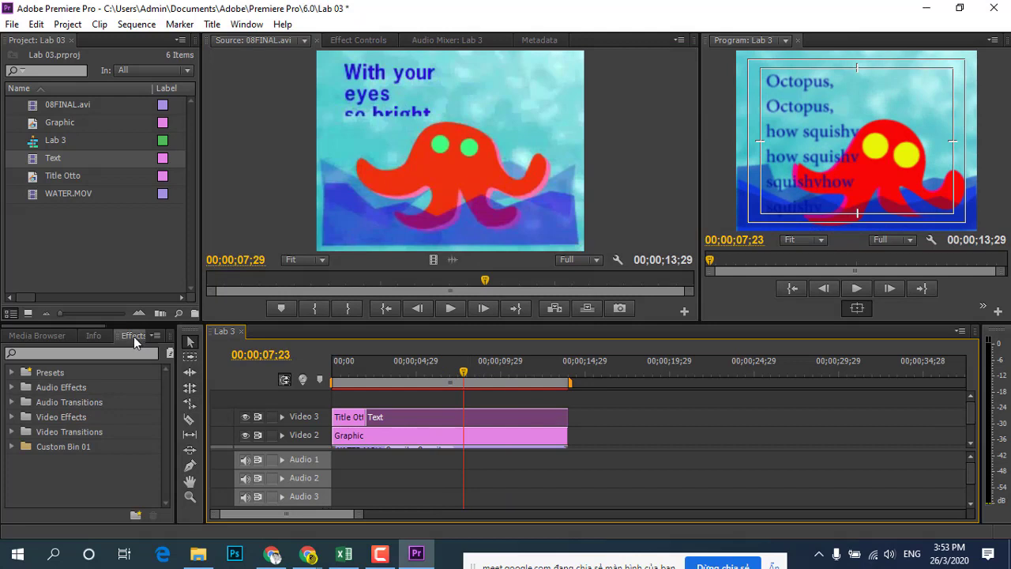
# Step: Expand Video Effects > Transform and drag Crop onto the Text clip on Video 3
pyautogui.click(67, 417)
pyautogui.click(11, 417)
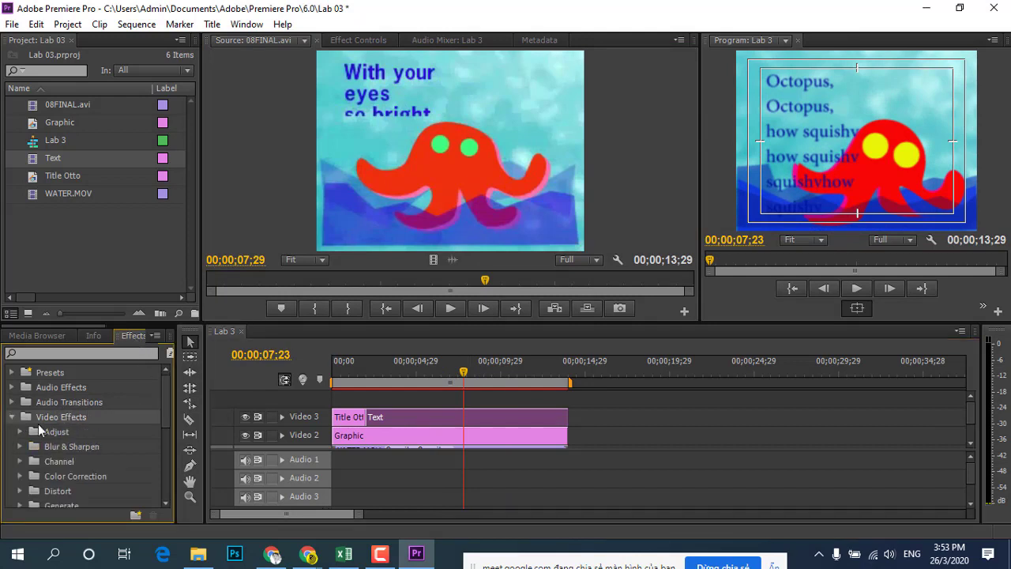
pyautogui.scroll(-5, 162, 419)
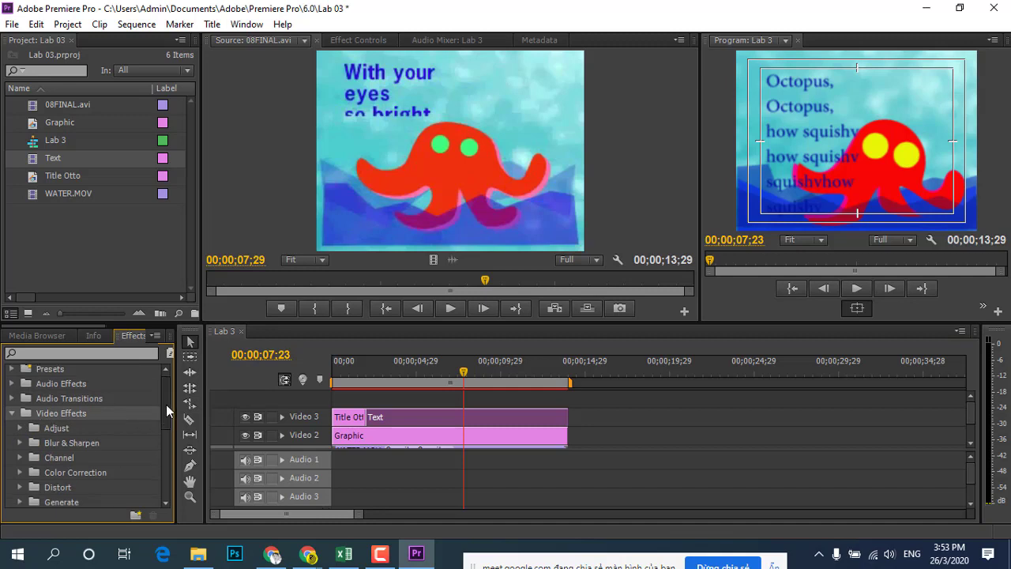
pyautogui.scroll(-4, 167, 444)
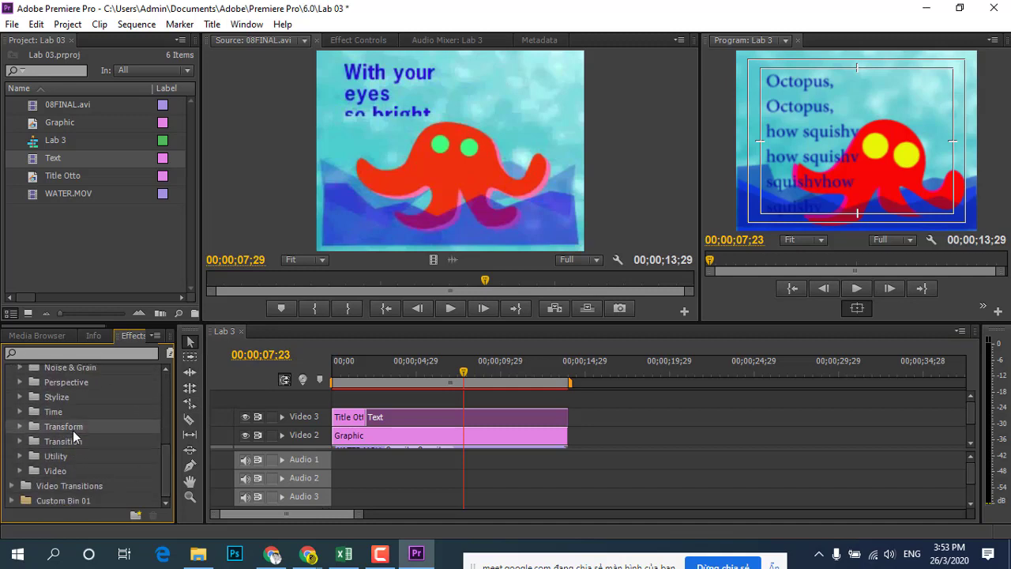
pyautogui.click(20, 426)
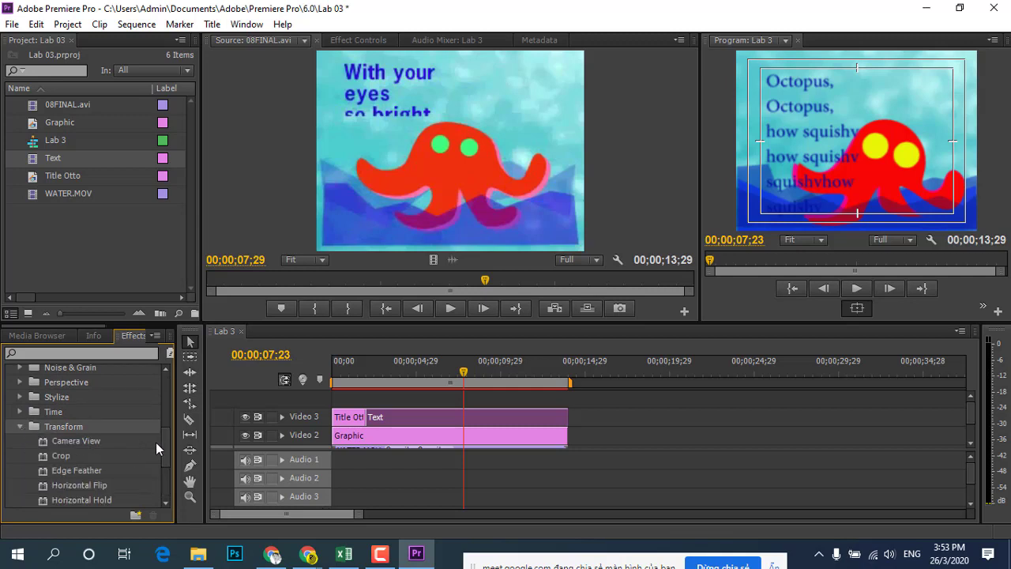
pyautogui.scroll(-3, 166, 448)
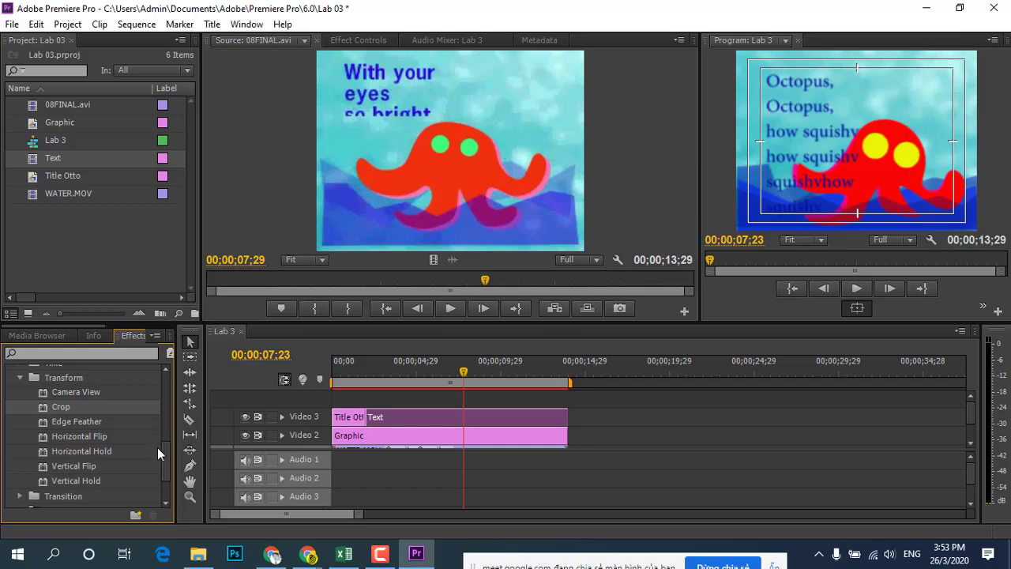
pyautogui.scroll(1, 163, 448)
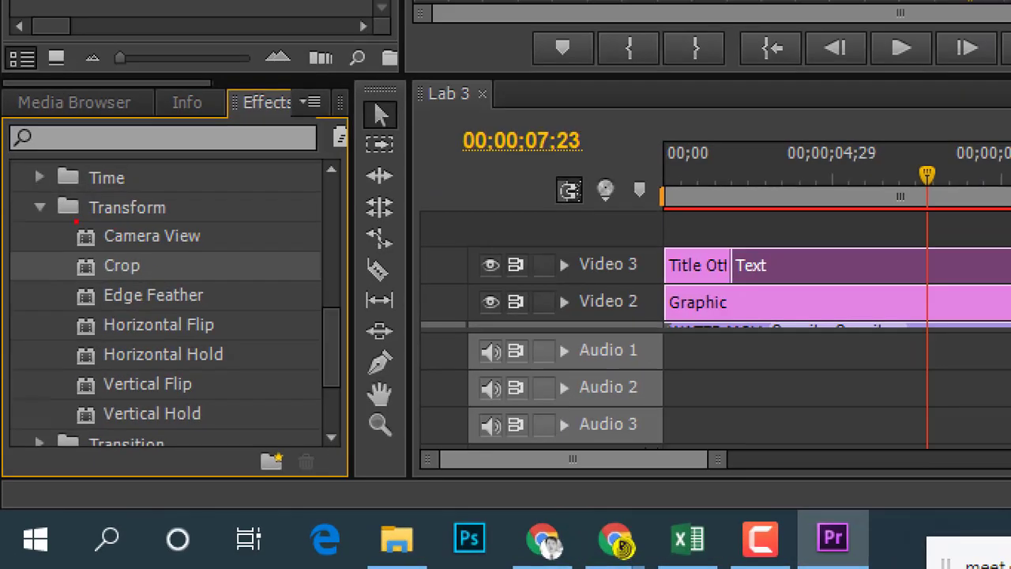
pyautogui.moveTo(75, 222); pyautogui.dragTo(173, 219)
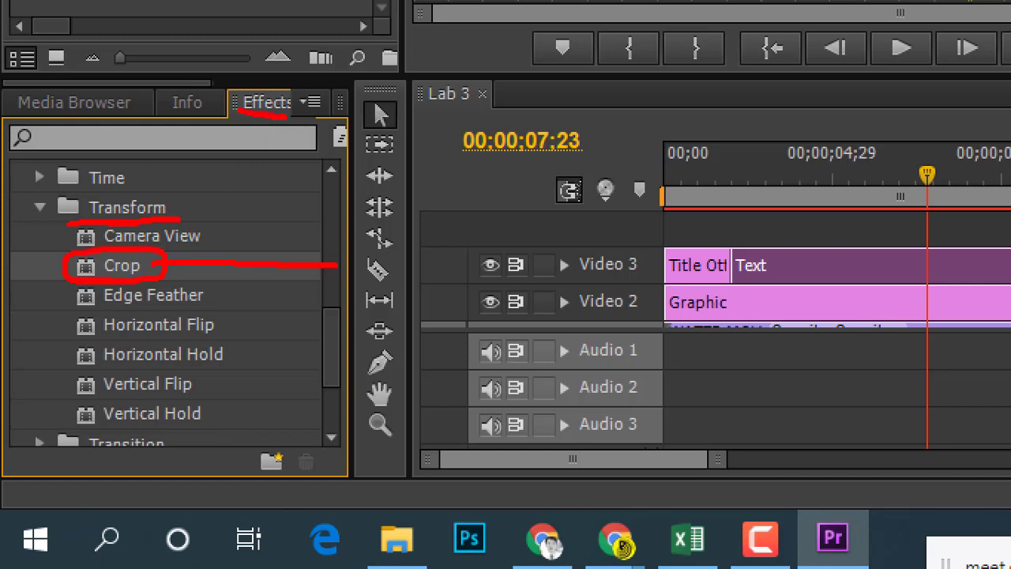
pyautogui.moveTo(338, 266); pyautogui.dragTo(769, 267)
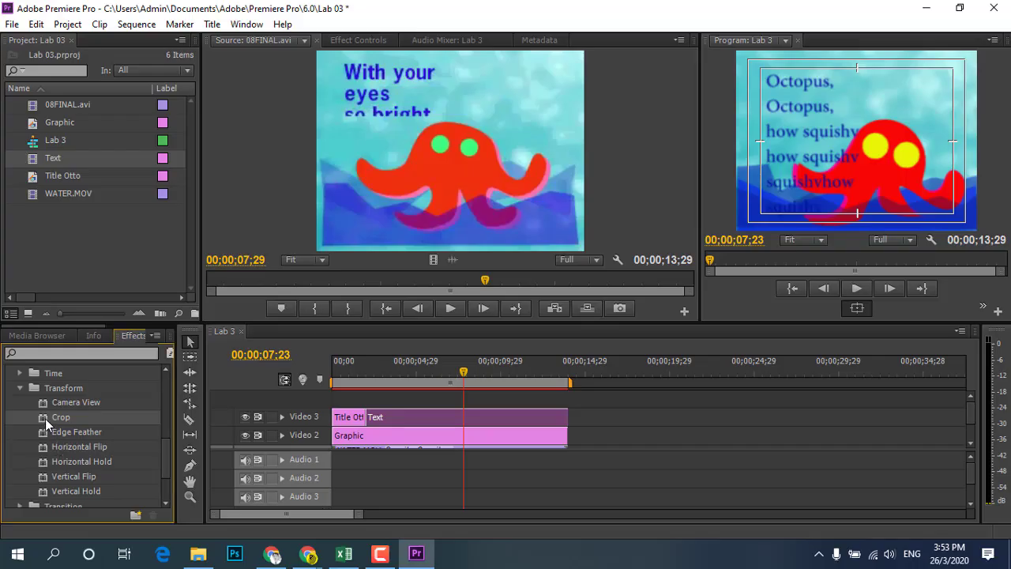
pyautogui.moveTo(45, 417); pyautogui.dragTo(413, 413)
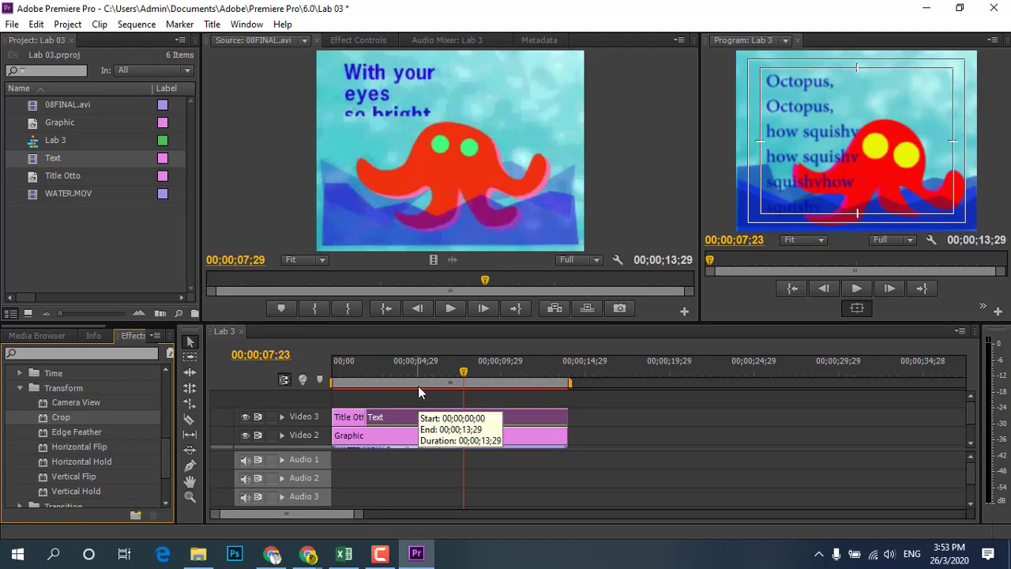
# Step: Set the Text clip's Crop to Top 13.0% and Bottom 50.0%, then play to review
pyautogui.click(356, 39)
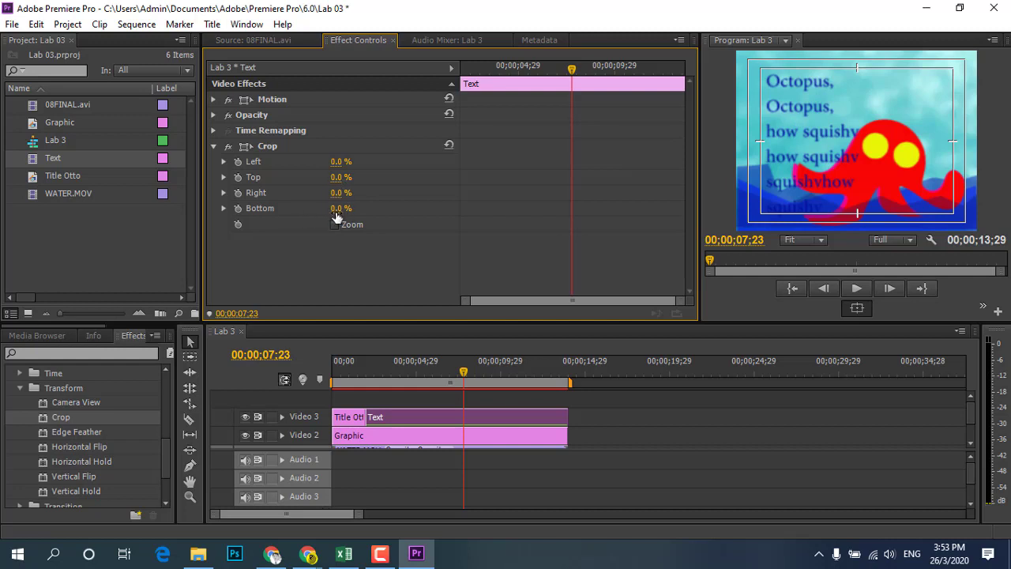
pyautogui.moveTo(341, 208)
pyautogui.mouseDown()
pyautogui.moveTo(375, 207)
pyautogui.moveTo(334, 208)
pyautogui.moveTo(359, 208)
pyautogui.mouseUp()
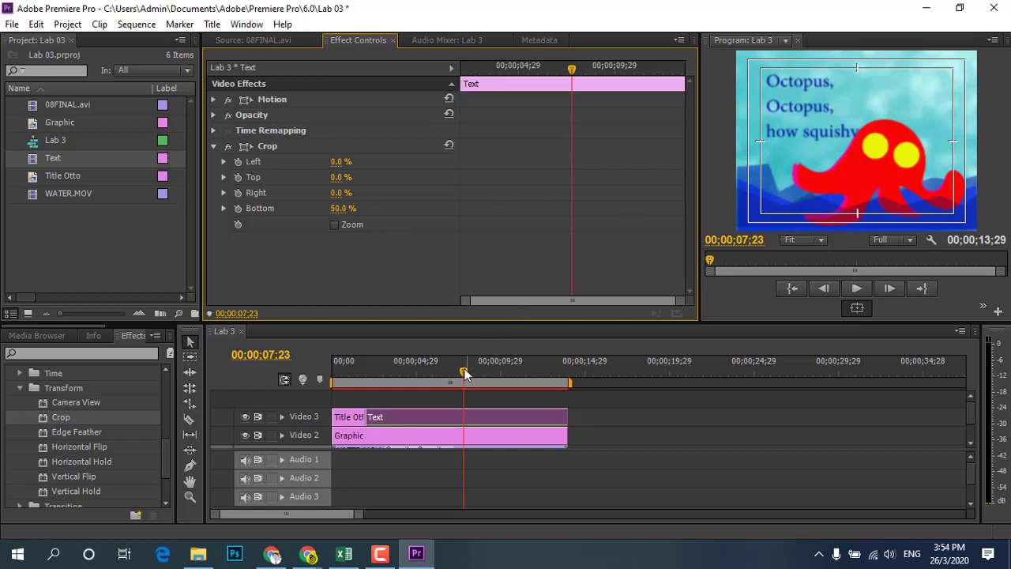
pyautogui.moveTo(464, 374)
pyautogui.mouseDown()
pyautogui.moveTo(385, 376)
pyautogui.moveTo(487, 370)
pyautogui.mouseUp()
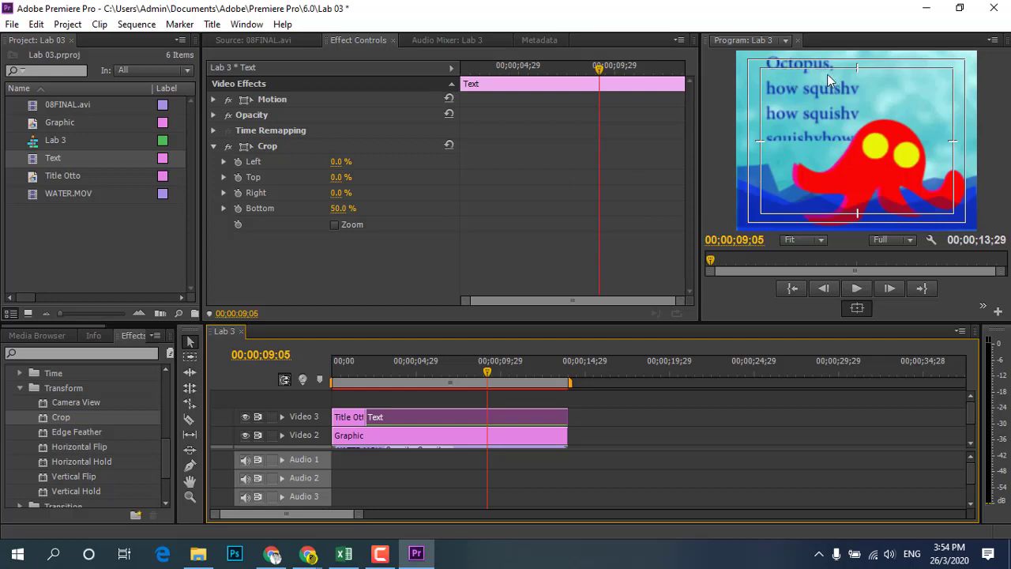
pyautogui.click(337, 186)
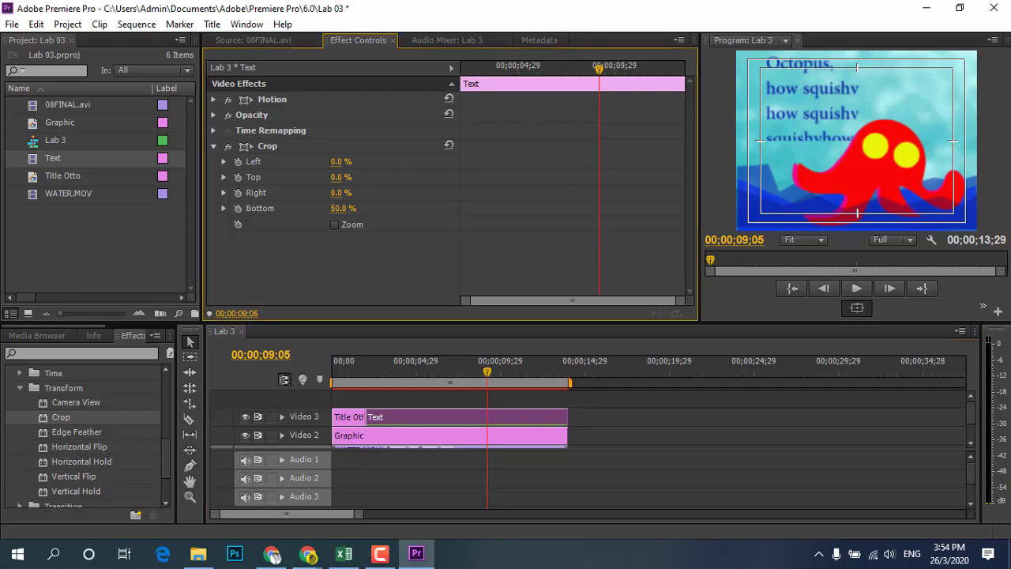
pyautogui.moveTo(339, 177); pyautogui.dragTo(348, 176)
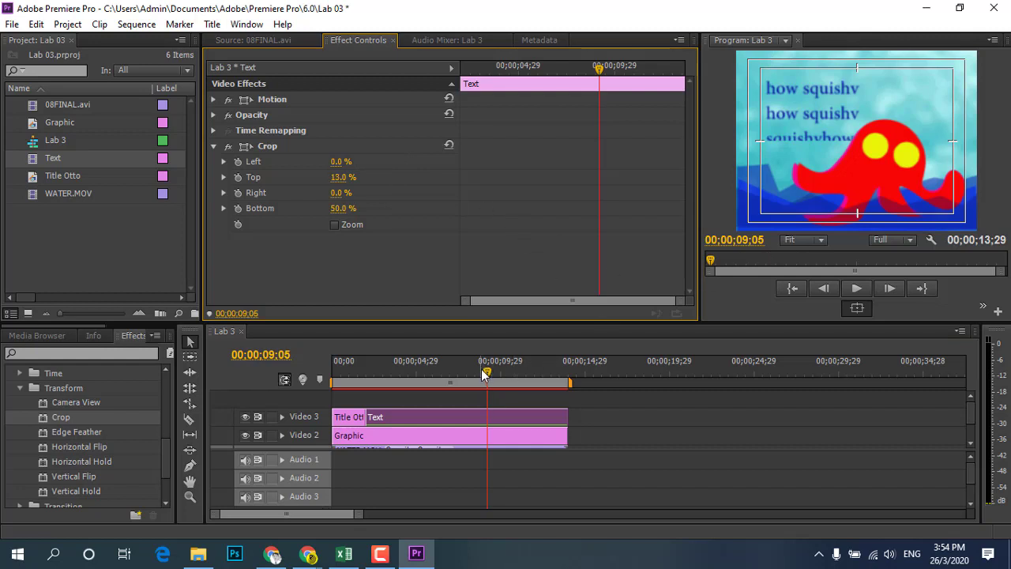
pyautogui.moveTo(484, 374); pyautogui.dragTo(343, 378)
pyautogui.click(855, 288)
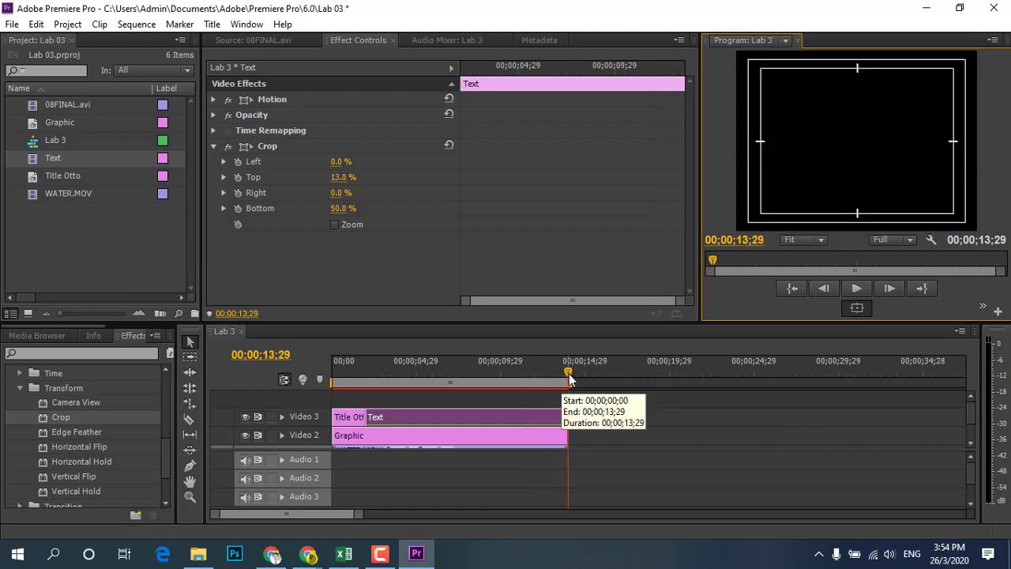
pyautogui.moveTo(366, 379)
pyautogui.mouseDown()
pyautogui.moveTo(438, 383)
pyautogui.moveTo(377, 383)
pyautogui.mouseUp()
pyautogui.click(856, 289)
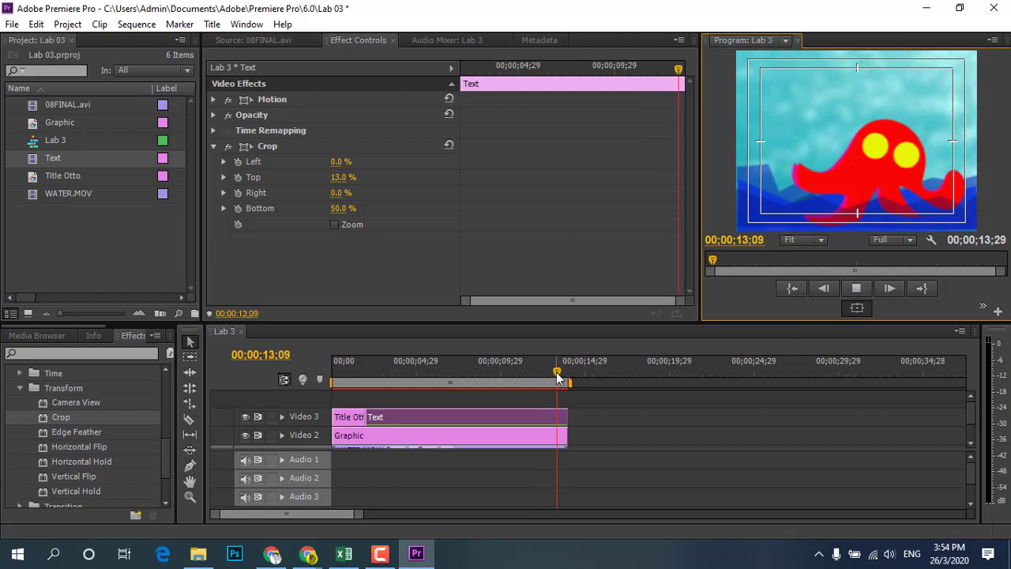
pyautogui.click(311, 388)
pyautogui.press('Home')
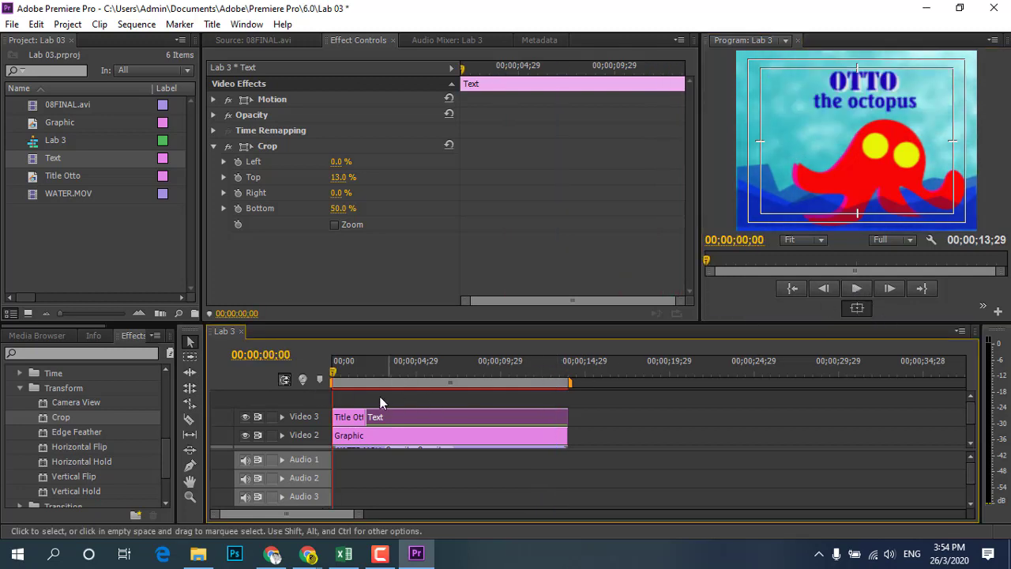
pyautogui.moveTo(334, 382)
pyautogui.mouseDown()
pyautogui.moveTo(345, 383)
pyautogui.moveTo(303, 400)
pyautogui.moveTo(337, 401)
pyautogui.mouseUp()
pyautogui.click(387, 556)
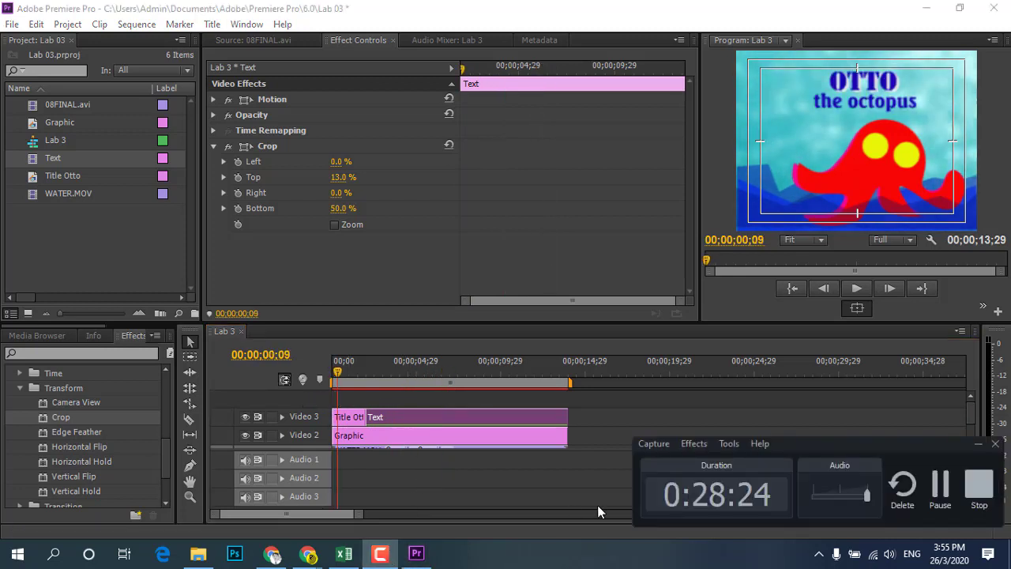